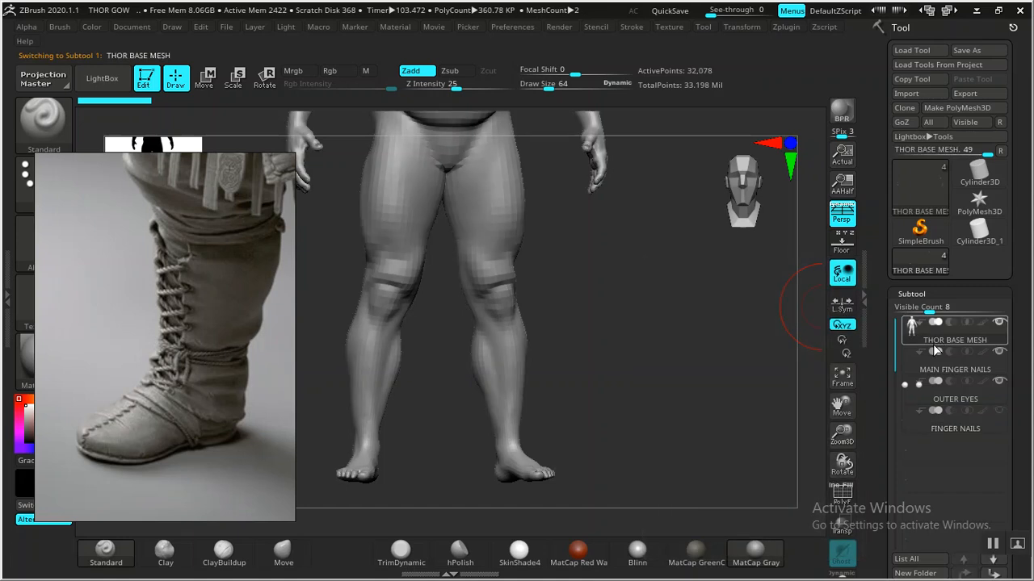
- Duplicate the active THOR BASE MESH subtool so THOR BASE MESH1 appears beneath it
drag(731, 405, 714, 408)
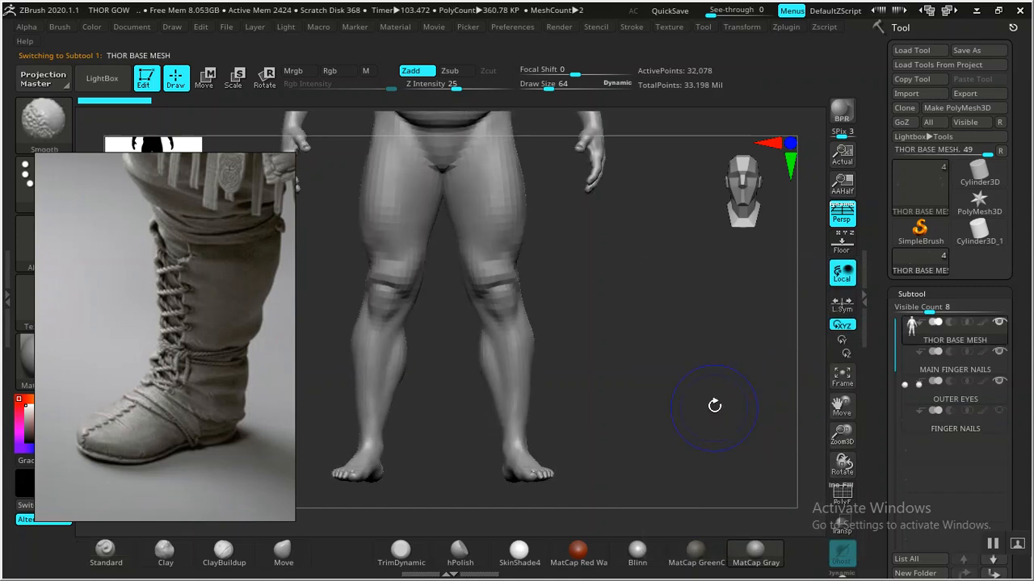
drag(875, 404, 884, 356)
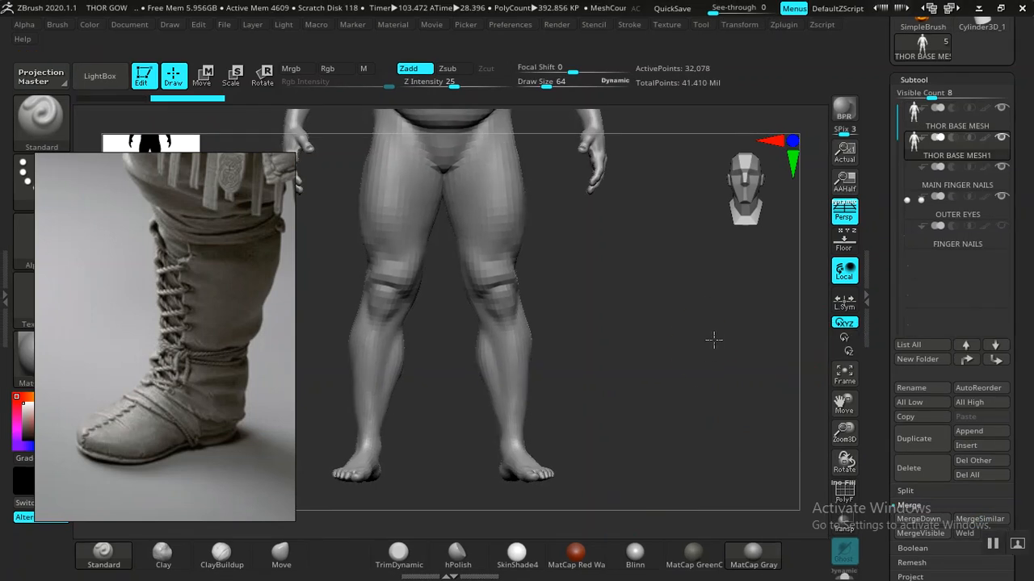
- Select the THOR BASE MESH1 copy, hide the original THOR BASE MESH, and frame the legs
click(978, 147)
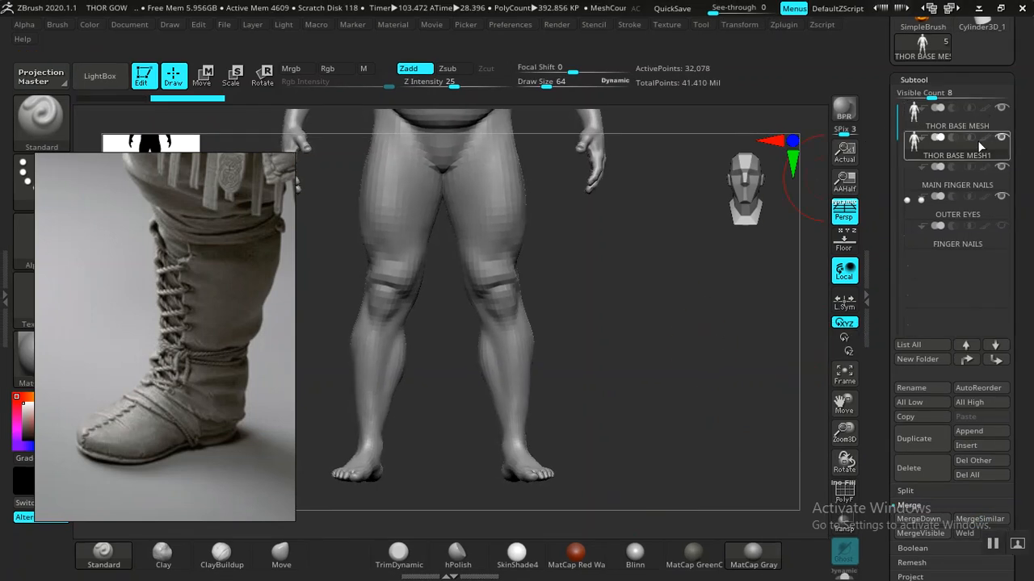
click(1001, 108)
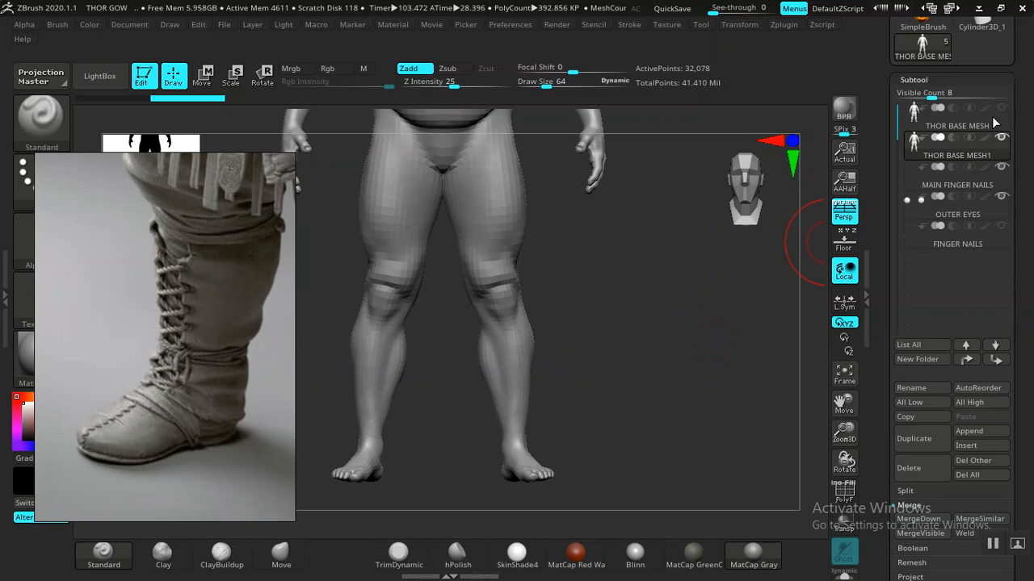
drag(657, 316, 721, 299)
alt+drag(663, 320, 692, 307)
drag(624, 358, 598, 355)
- Move and zoom the reference image to show Thor's trousers and boots beside the legs
middle_drag(202, 365, 169, 415)
scroll(169, 415, down, 5)
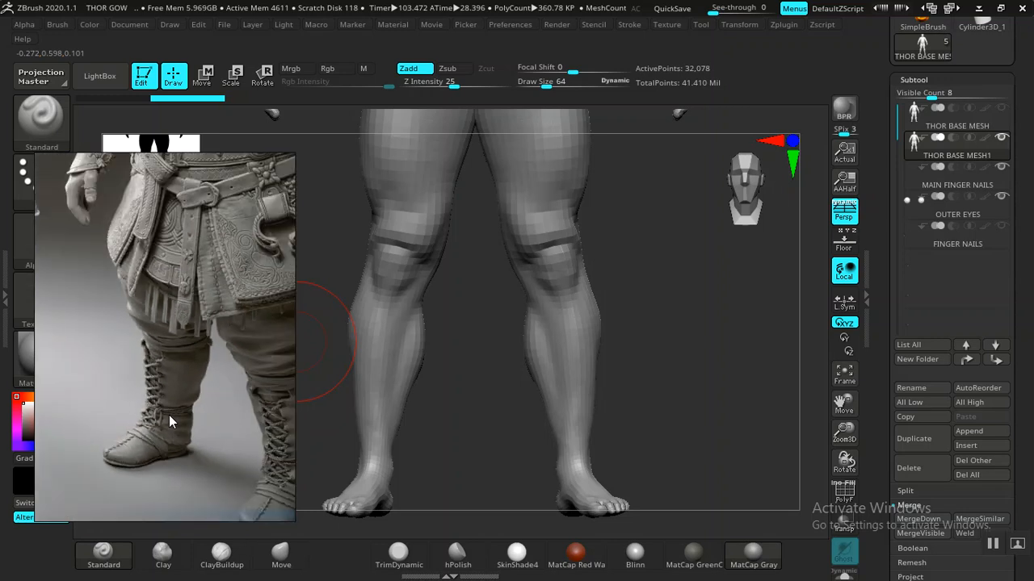
middle_drag(207, 403, 163, 383)
scroll(172, 390, up, 4)
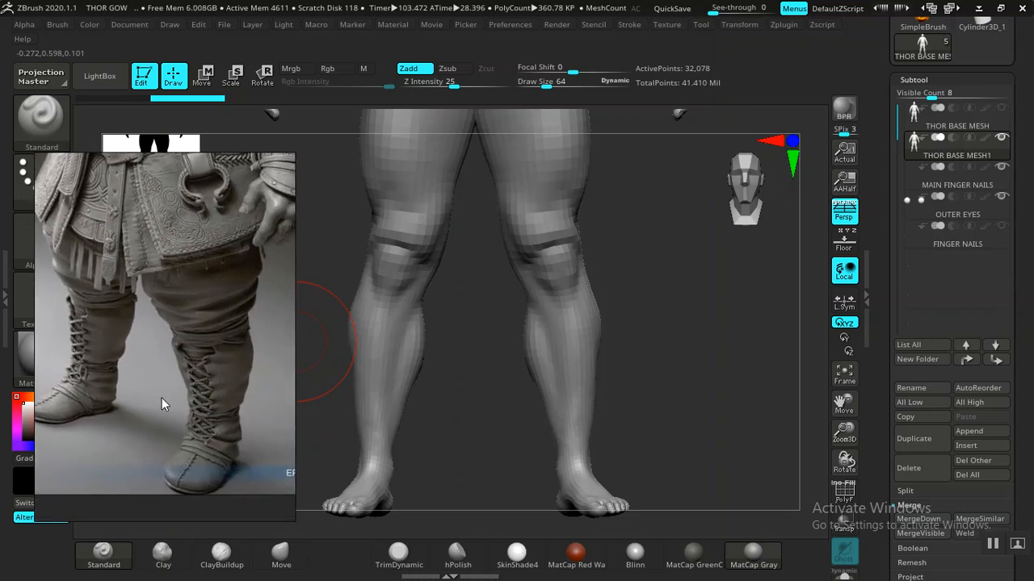
scroll(182, 383, down, 5)
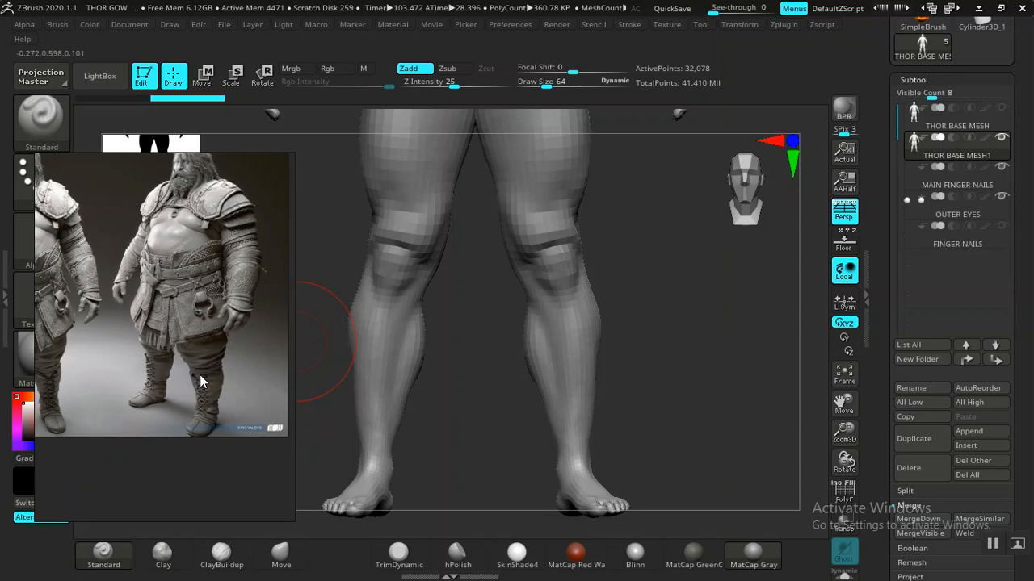
scroll(146, 370, up, 2)
scroll(136, 366, up, 4)
middle_drag(151, 369, 174, 355)
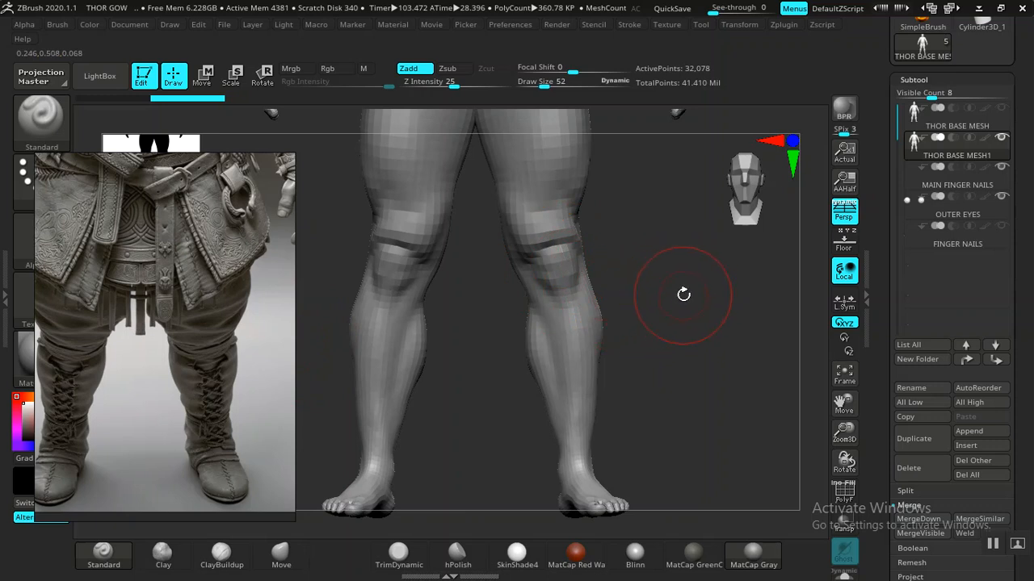
- Turn on PolyF to show the legs' wireframe and polygroups, checking the purple feet from front and side
alt+drag(712, 374, 661, 353)
mouse_move(620, 409)
alt+mouse_down()
mouse_move(632, 331)
mouse_move(618, 339)
mouse_move(616, 321)
mouse_move(632, 388)
mouse_move(623, 325)
mouse_move(684, 432)
mouse_move(660, 261)
mouse_move(664, 328)
mouse_move(681, 364)
mouse_move(676, 341)
mouse_move(687, 345)
alt+mouse_up()
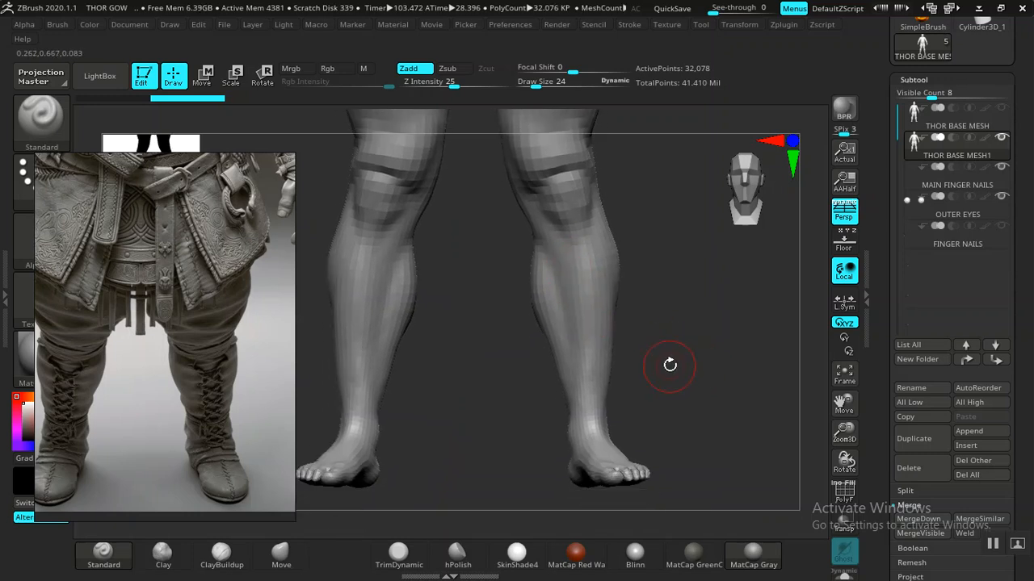
key(shift+f)
mouse_move(658, 367)
alt+mouse_down()
mouse_move(754, 344)
mouse_move(586, 417)
mouse_move(585, 407)
alt+mouse_up()
key(shift)
key(shift)
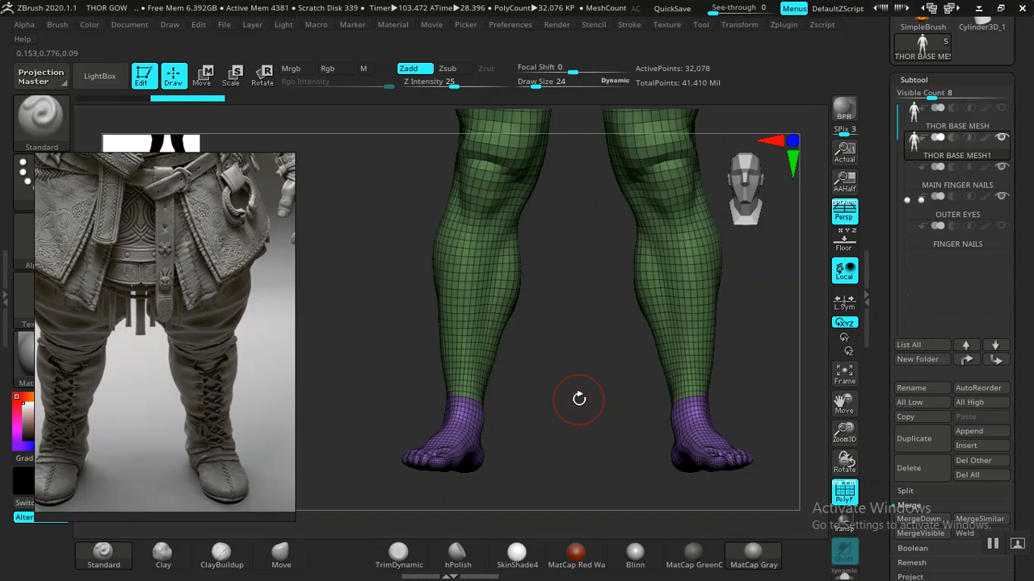
alt+drag(568, 390, 556, 397)
mouse_move(574, 344)
mouse_down()
mouse_move(574, 358)
mouse_move(630, 381)
mouse_move(634, 362)
mouse_move(627, 381)
mouse_move(570, 371)
mouse_move(596, 369)
mouse_move(600, 380)
mouse_move(435, 253)
mouse_up()
mouse_move(405, 285)
mouse_down()
mouse_move(406, 318)
mouse_move(407, 307)
mouse_up()
key(ctrl)
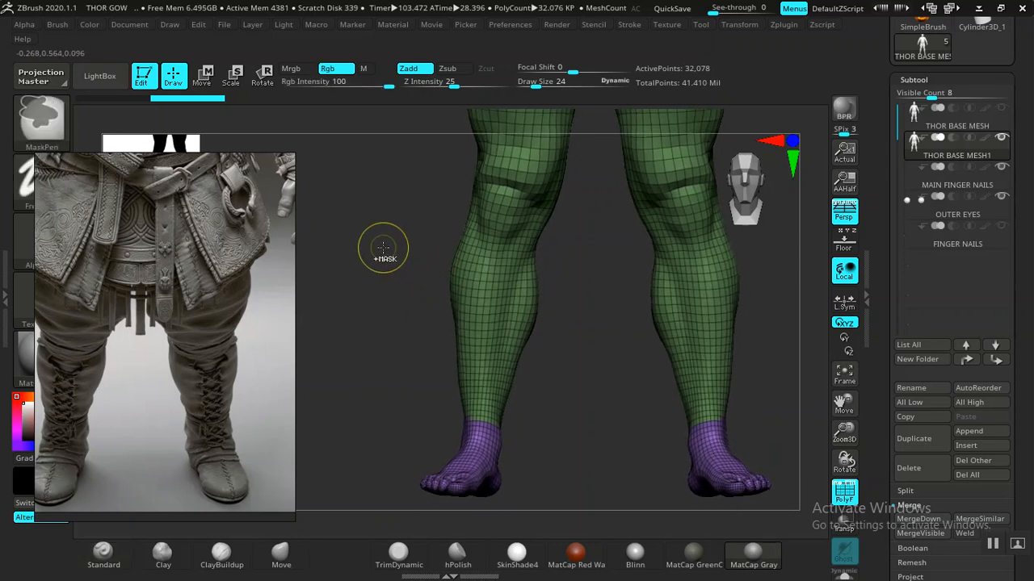
- Try Del Higher in Geometry, dismiss the layer warning, and check the mesh's sculpt layers
click(913, 79)
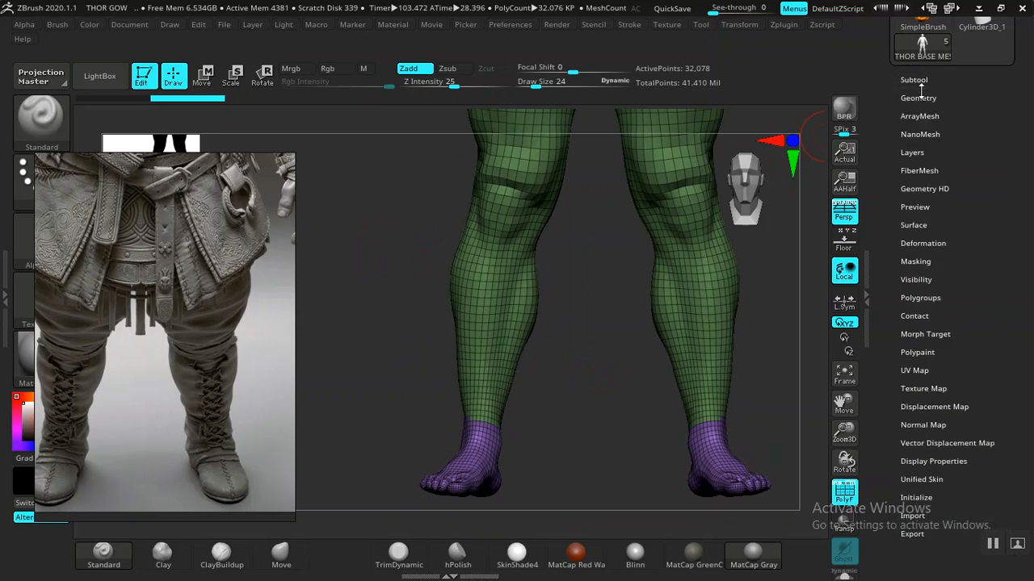
click(917, 98)
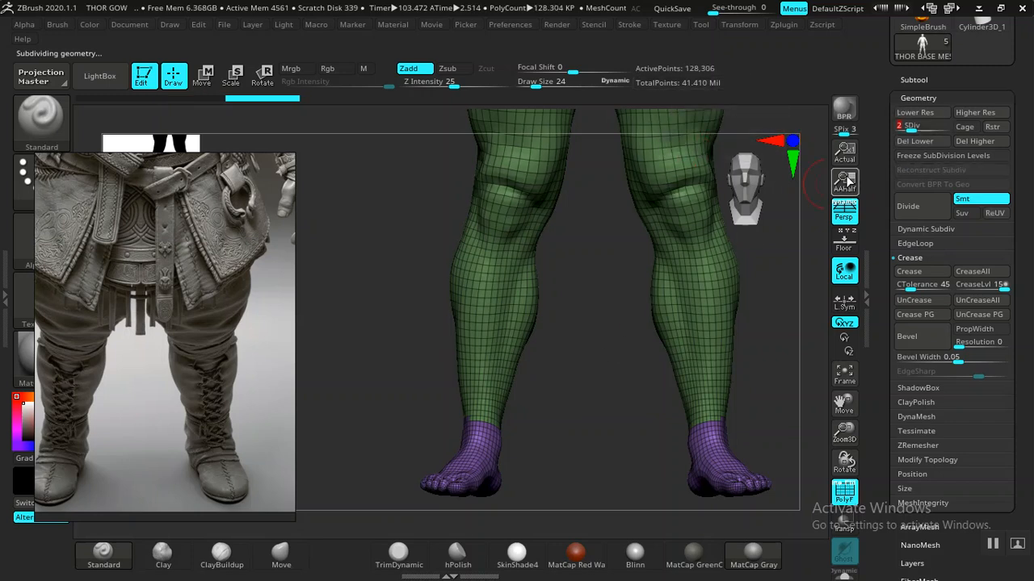
click(969, 139)
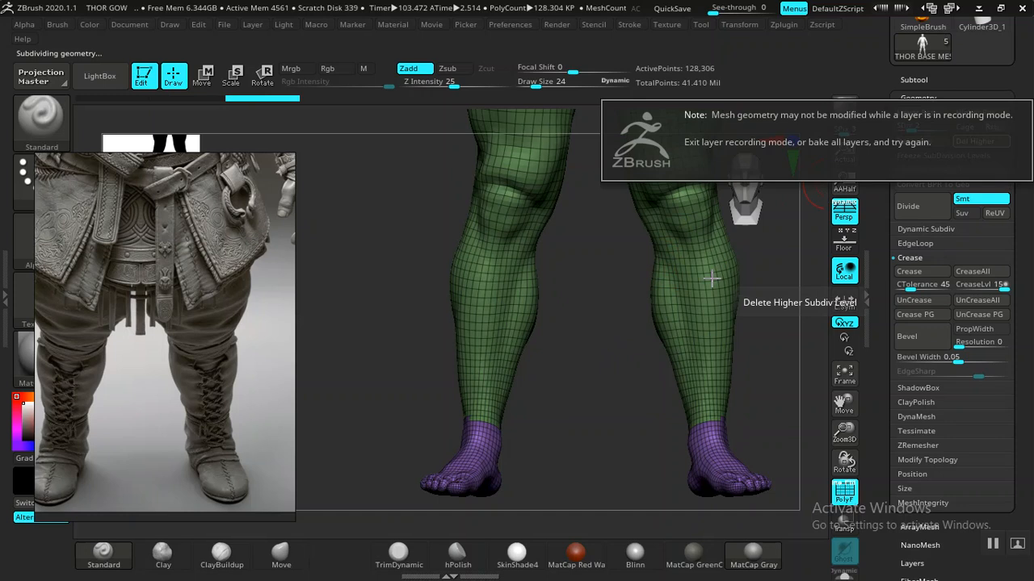
click(635, 317)
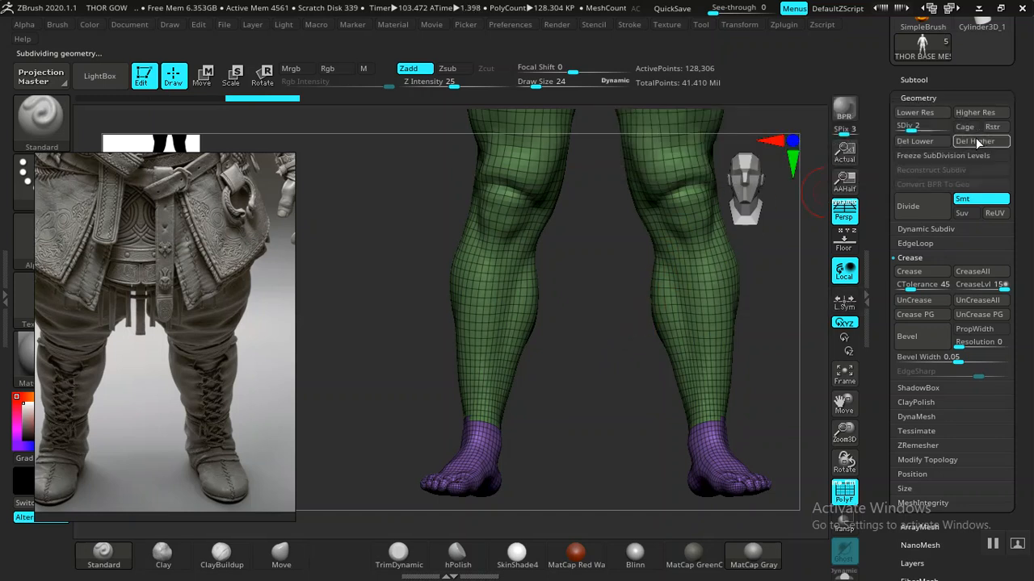
click(918, 98)
click(911, 151)
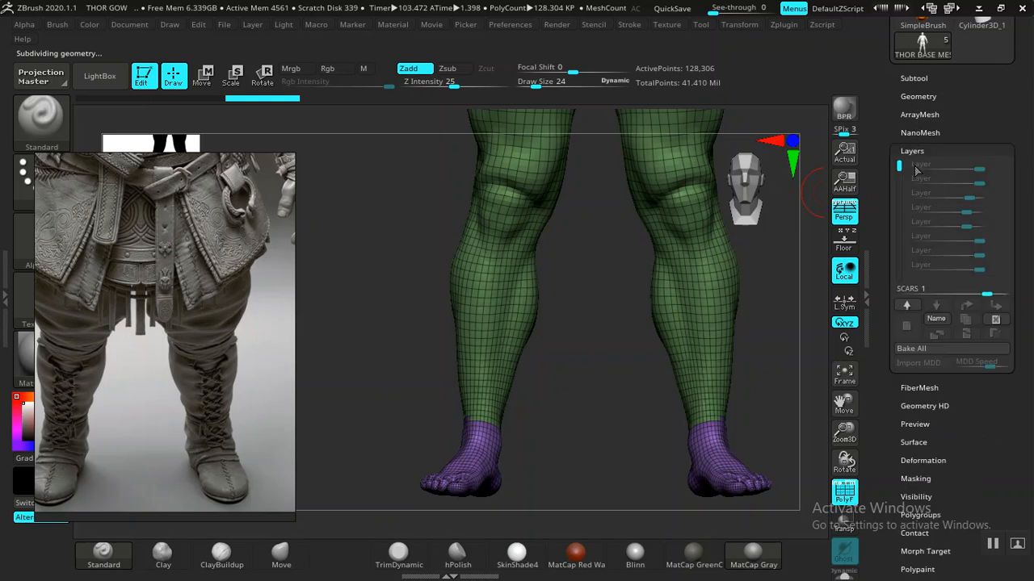
click(916, 97)
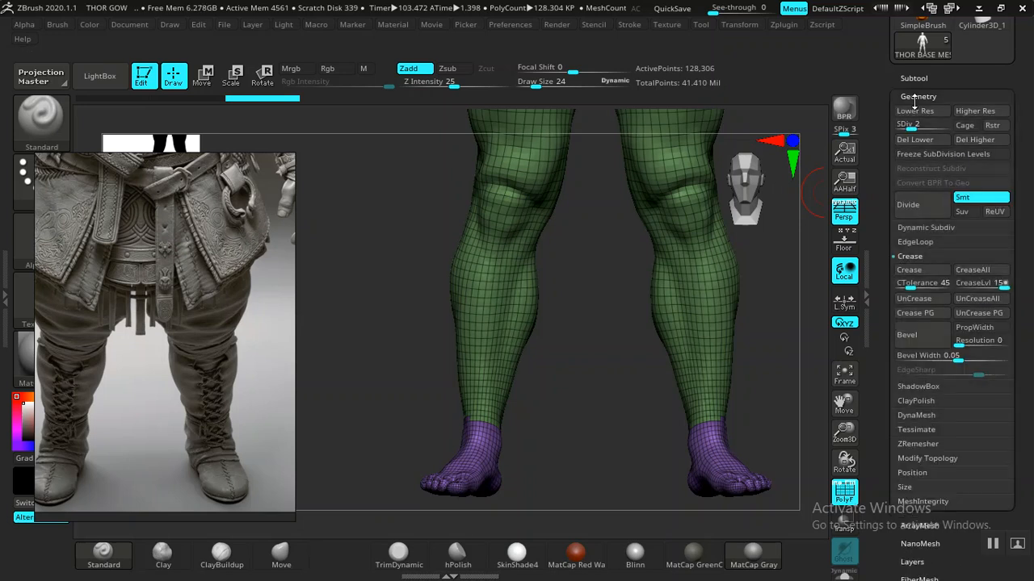
click(970, 140)
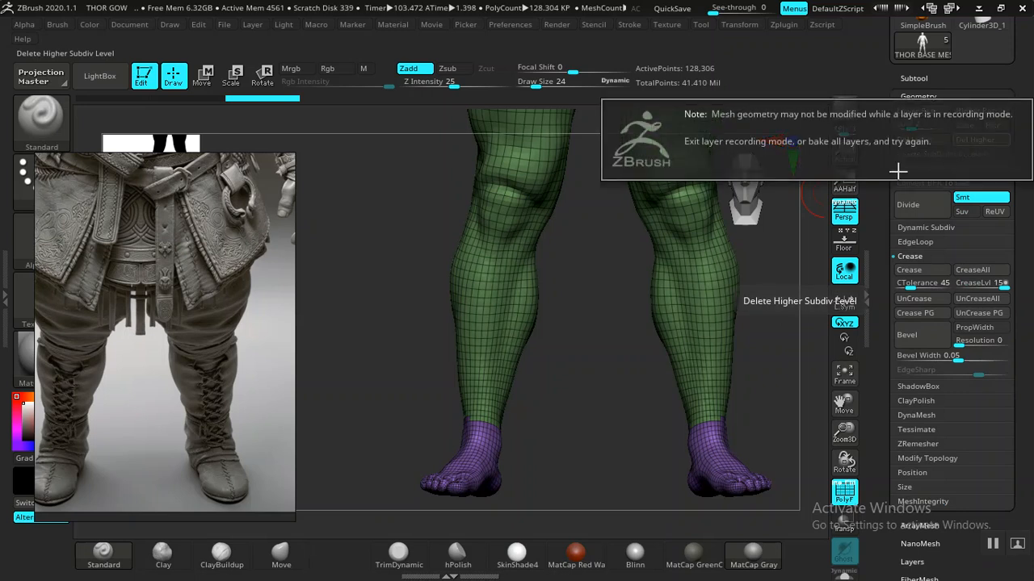
drag(777, 294, 772, 315)
drag(602, 367, 808, 162)
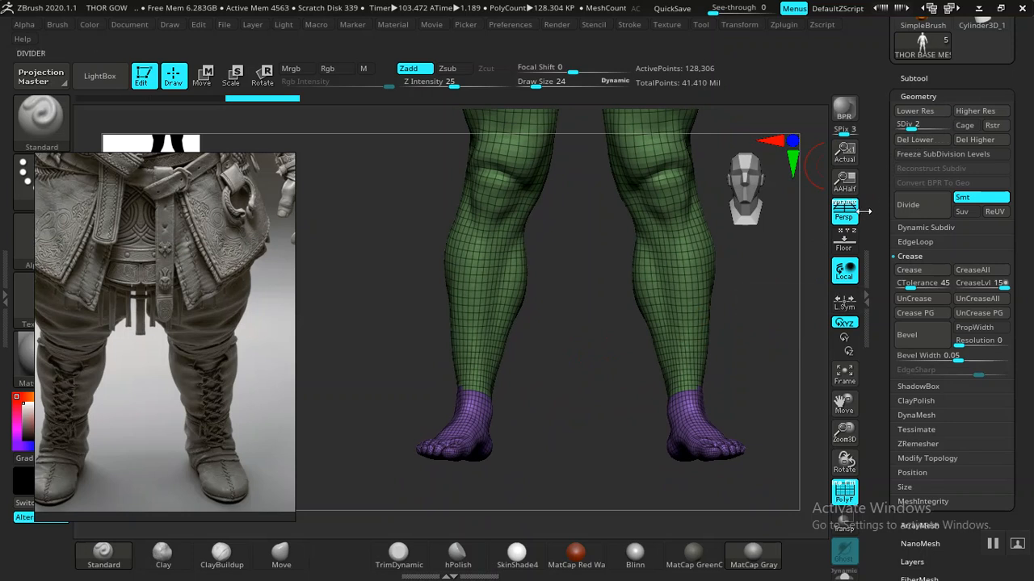
- Step the subdivision up with D until SDiv reaches level 5 at 8.211 million points
key(d)
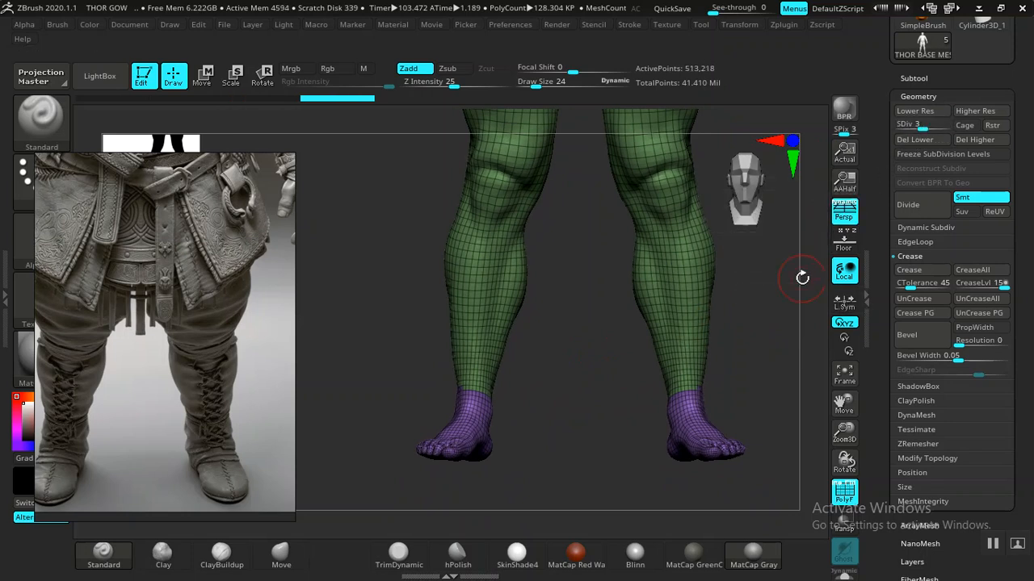
key(d)
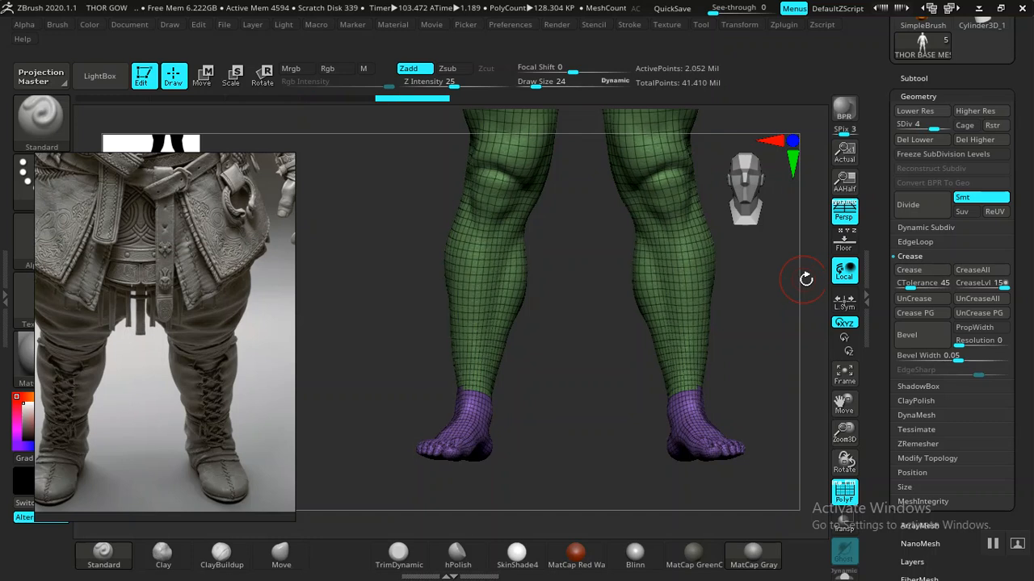
key(d)
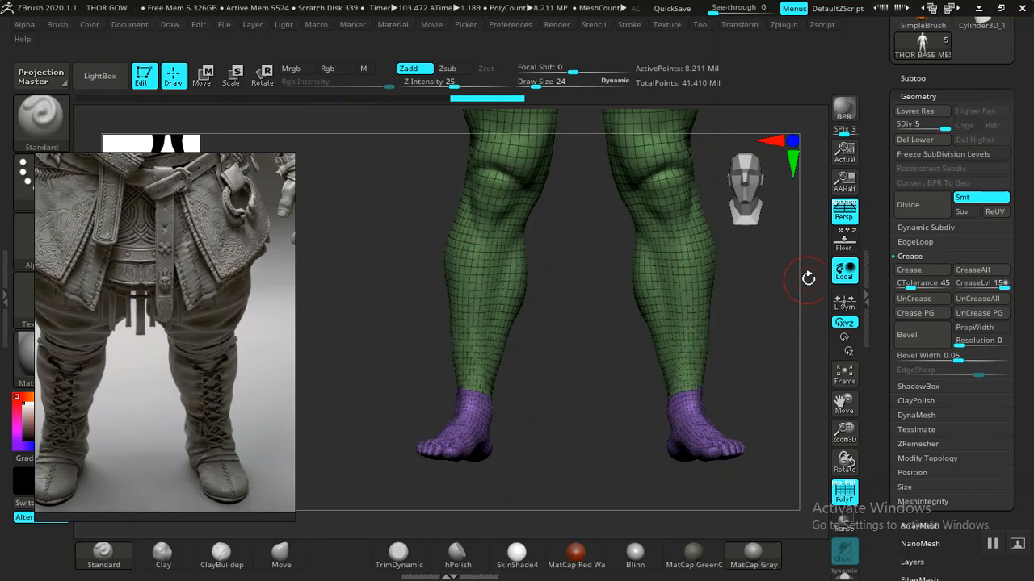
drag(876, 209, 894, 100)
drag(879, 152, 888, 436)
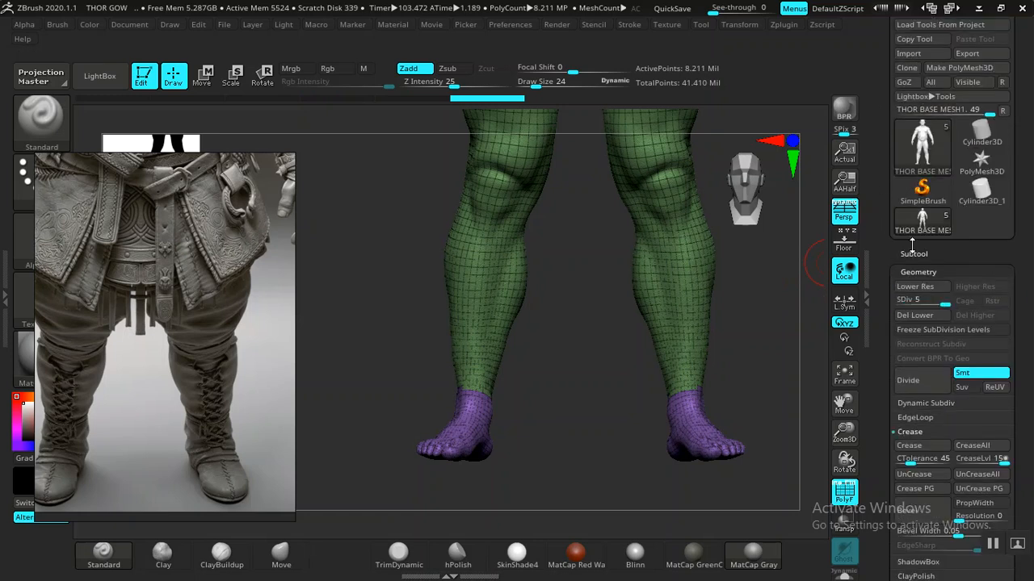
- Bake all sculpt layers into the THOR BASE MESH1 mesh
click(913, 252)
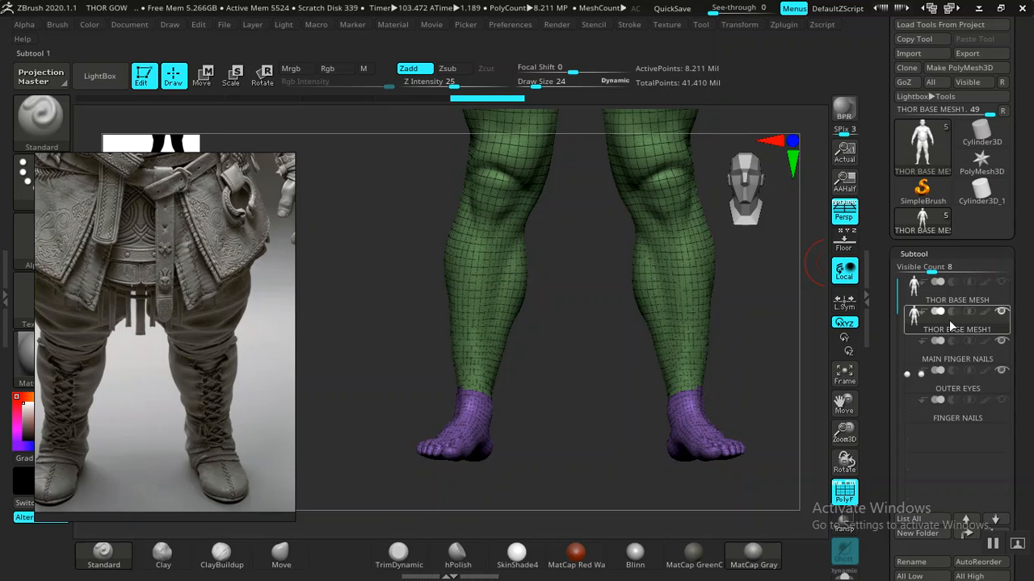
click(913, 253)
drag(892, 277, 881, 210)
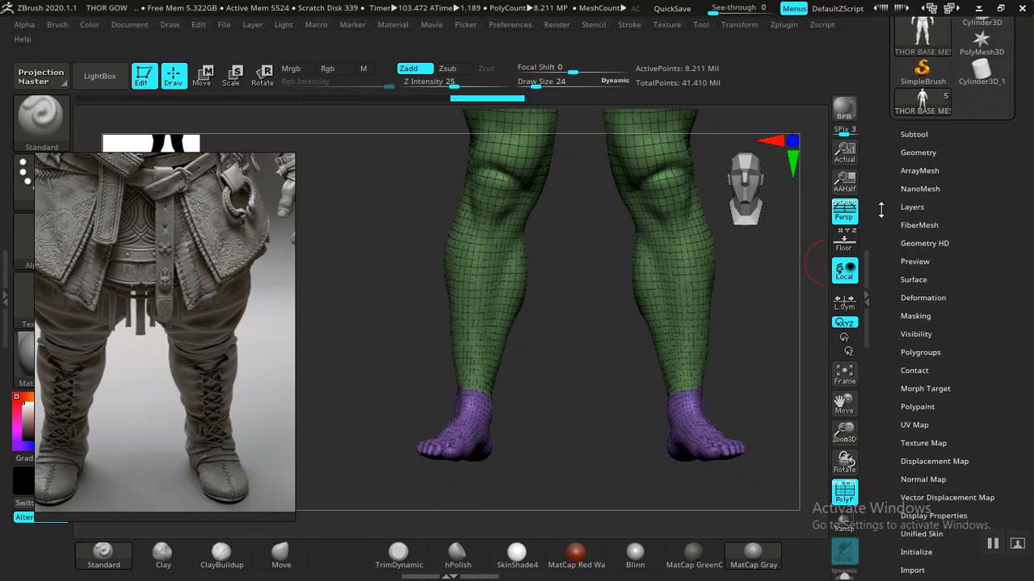
click(911, 207)
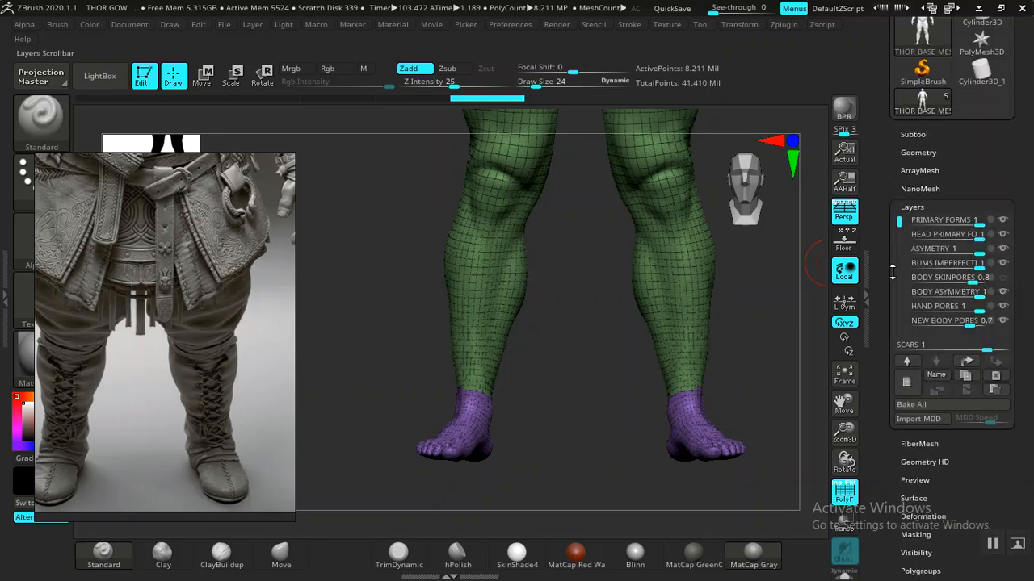
click(920, 405)
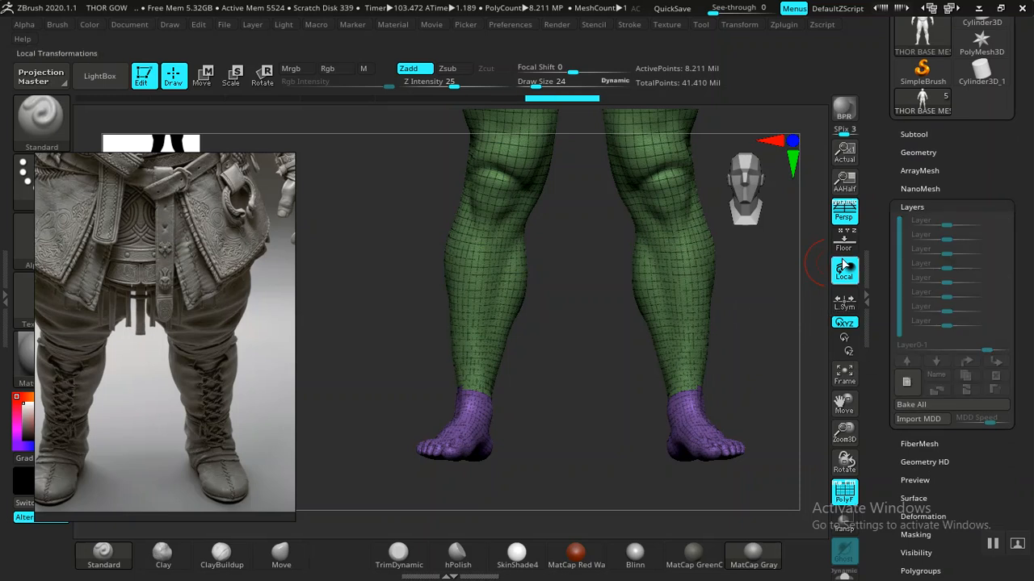
- Drop to SDiv 2, Del Higher, and turn on PolyFrame, leaving 128,306 active points
click(918, 153)
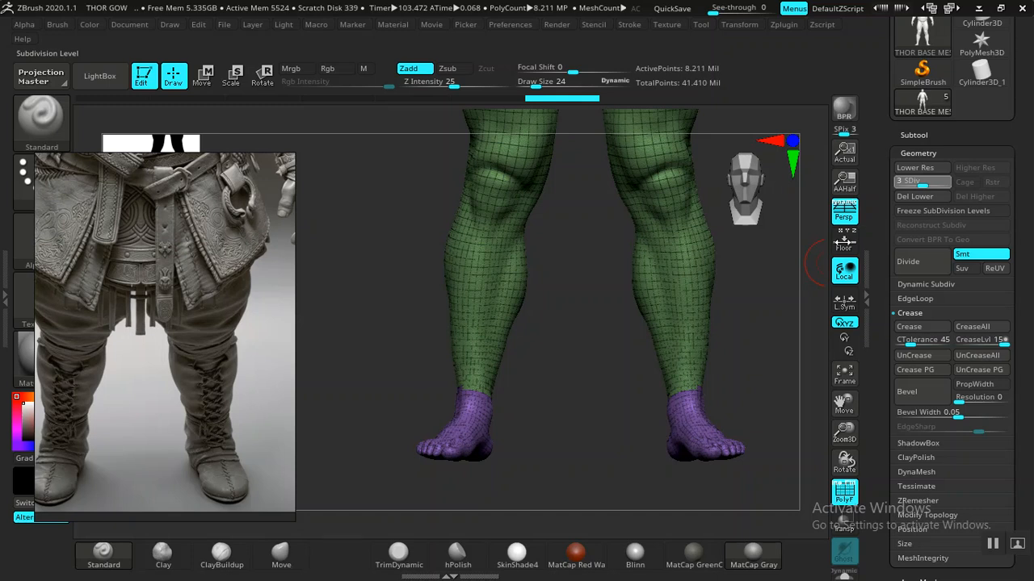
key(shift+f)
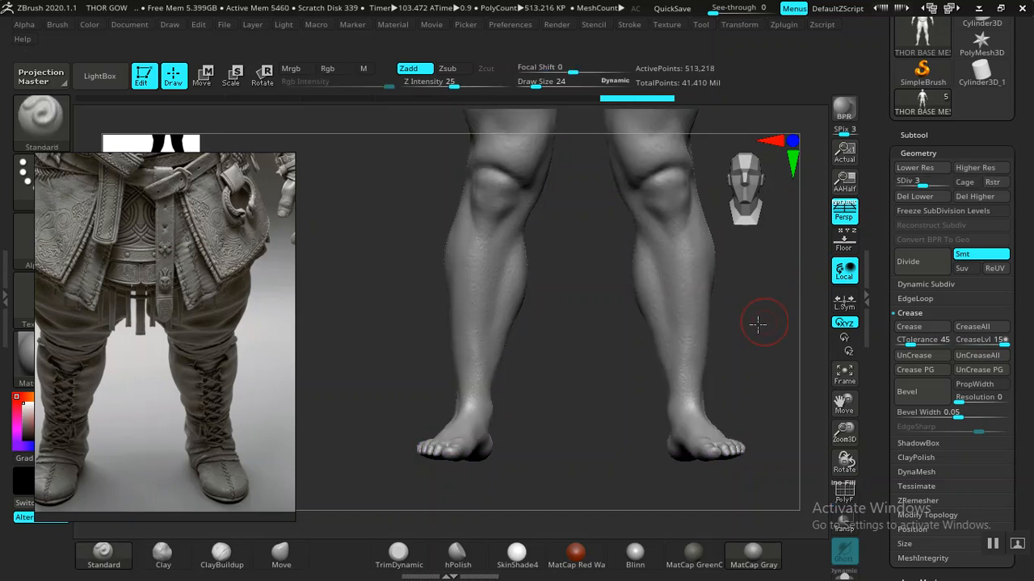
drag(766, 320, 820, 261)
drag(912, 184, 910, 185)
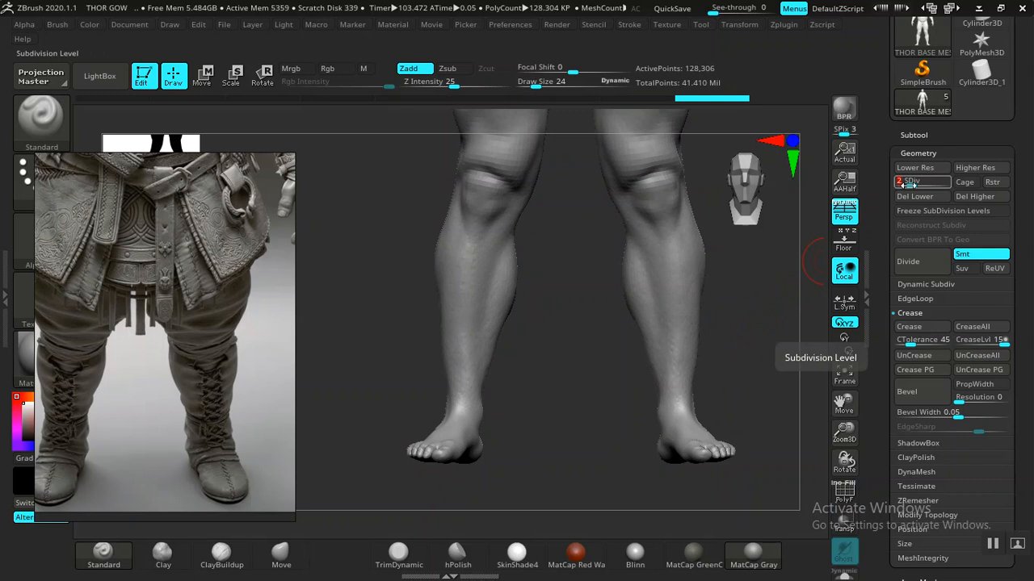
drag(738, 327, 783, 321)
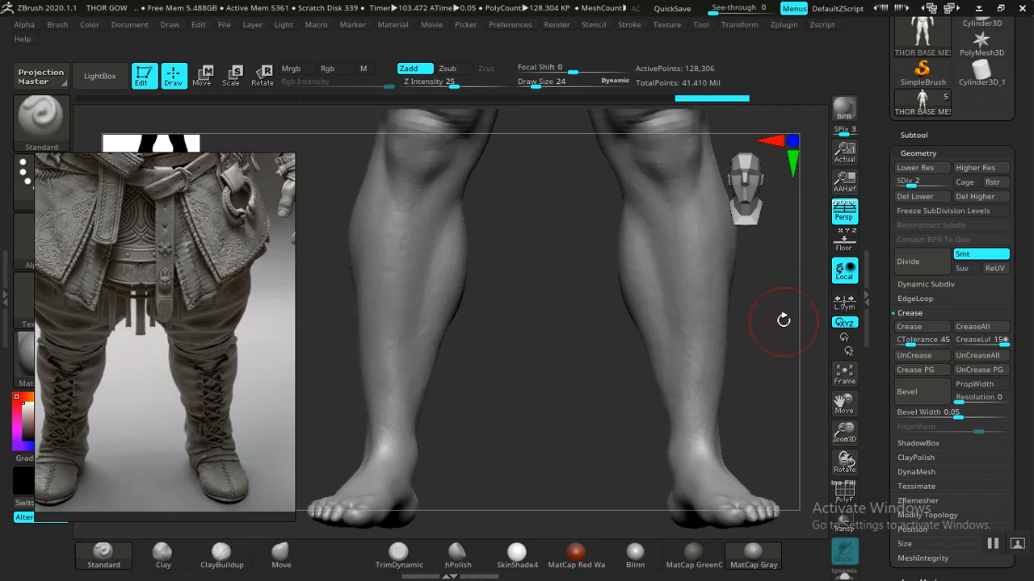
click(975, 196)
drag(757, 325, 399, 254)
key(shift+f)
drag(159, 318, 880, 130)
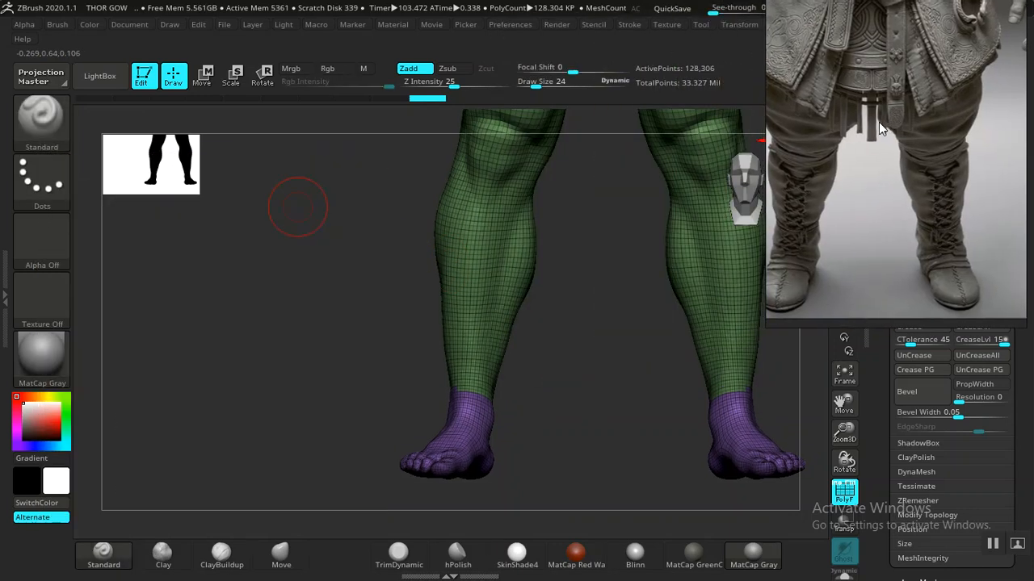
drag(578, 294, 500, 320)
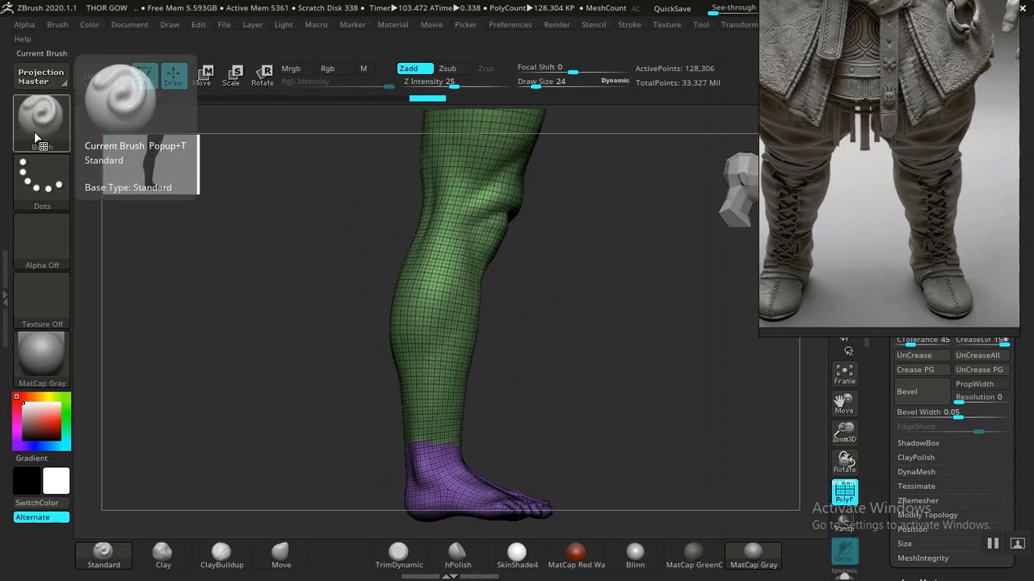
key(ctrl+shift)
key(b)
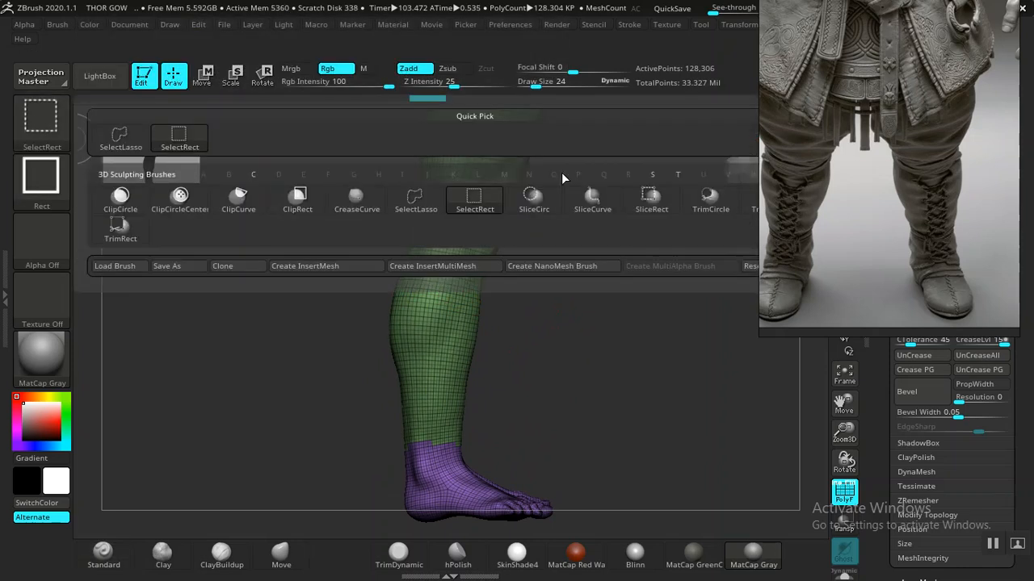
click(597, 211)
mouse_move(653, 272)
ctrl+shift+mouse_down()
mouse_move(339, 276)
mouse_move(280, 263)
mouse_move(270, 235)
mouse_move(269, 260)
mouse_move(278, 242)
mouse_move(284, 256)
mouse_move(296, 239)
mouse_move(339, 257)
ctrl+shift+mouse_up()
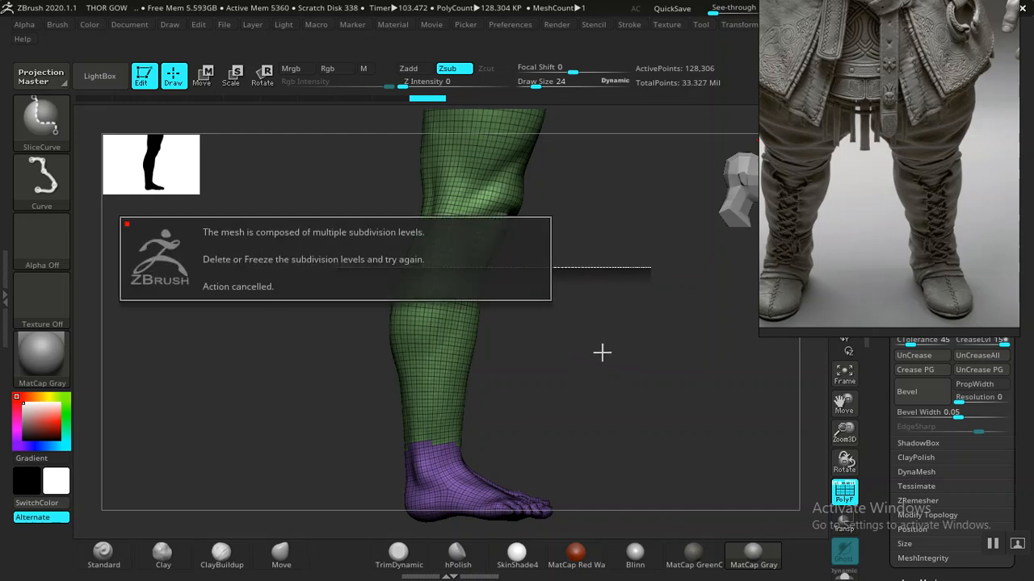
drag(830, 264, 589, 259)
- Isolate the thigh and knee polygroup, then invert visibility so the body, shins and feet show
drag(685, 242, 955, 216)
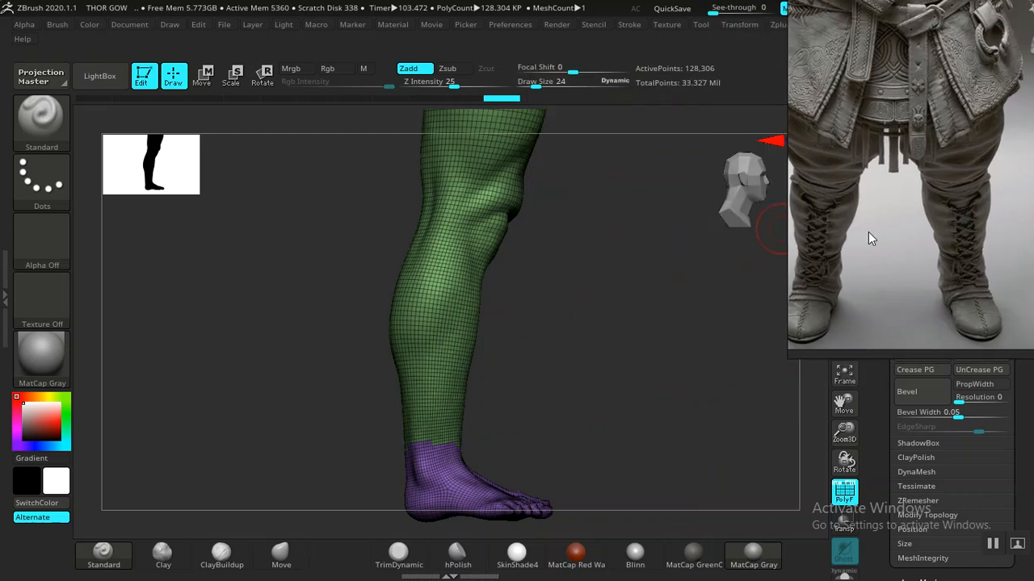
mouse_move(625, 319)
shift+mouse_down()
mouse_move(254, 295)
mouse_move(262, 280)
mouse_move(243, 280)
mouse_move(257, 314)
mouse_move(249, 302)
shift+mouse_up()
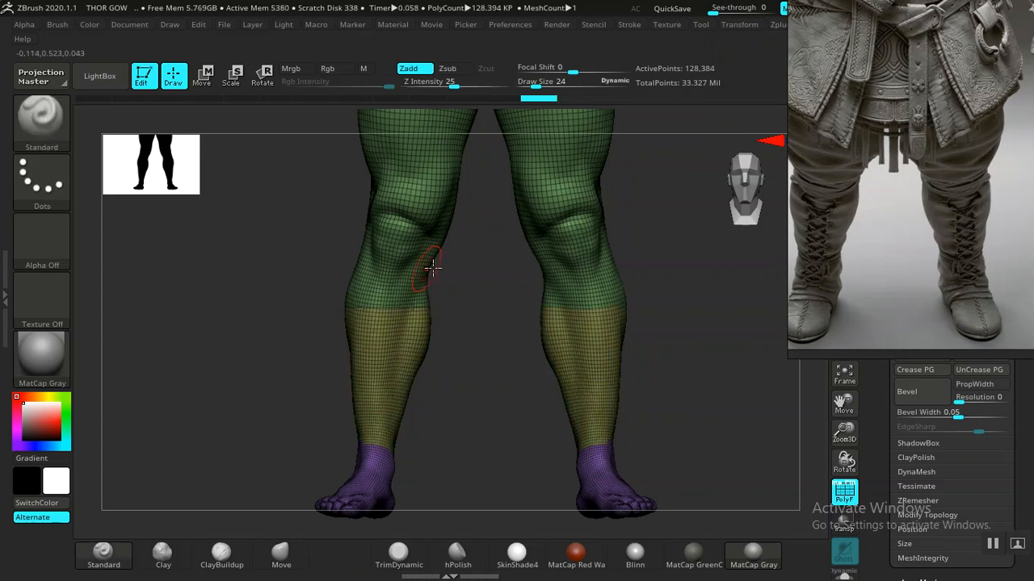
mouse_move(686, 315)
mouse_down()
mouse_move(720, 320)
mouse_move(484, 370)
mouse_up()
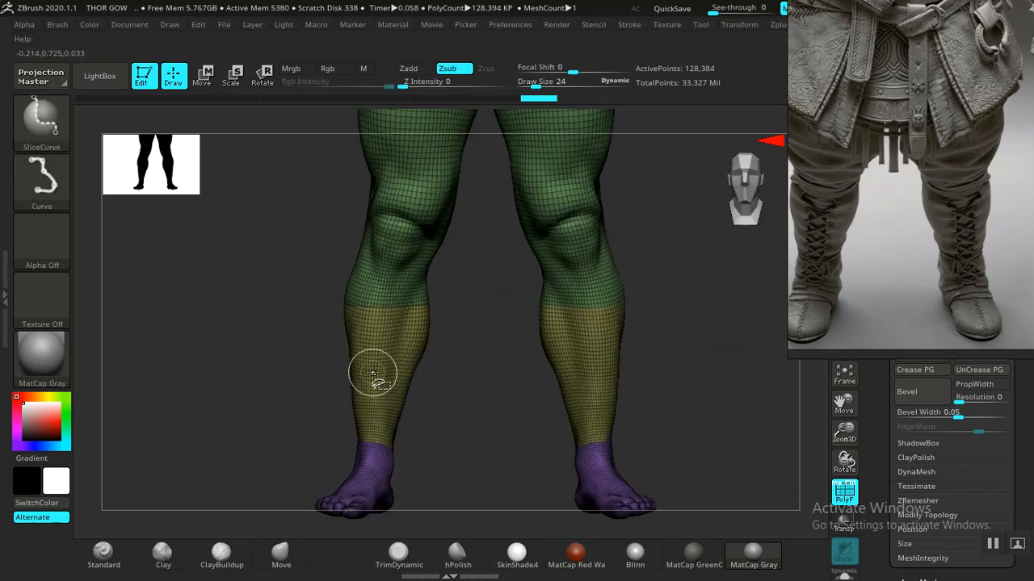
ctrl+shift+click(400, 215)
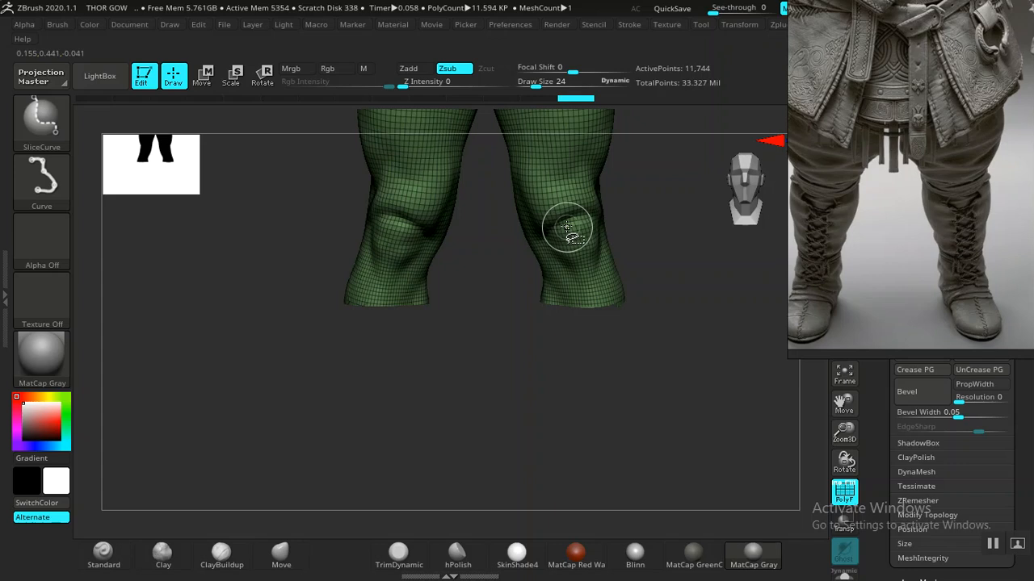
ctrl+shift+click(621, 251)
alt+drag(679, 278, 606, 423)
key(ctrl+shift)
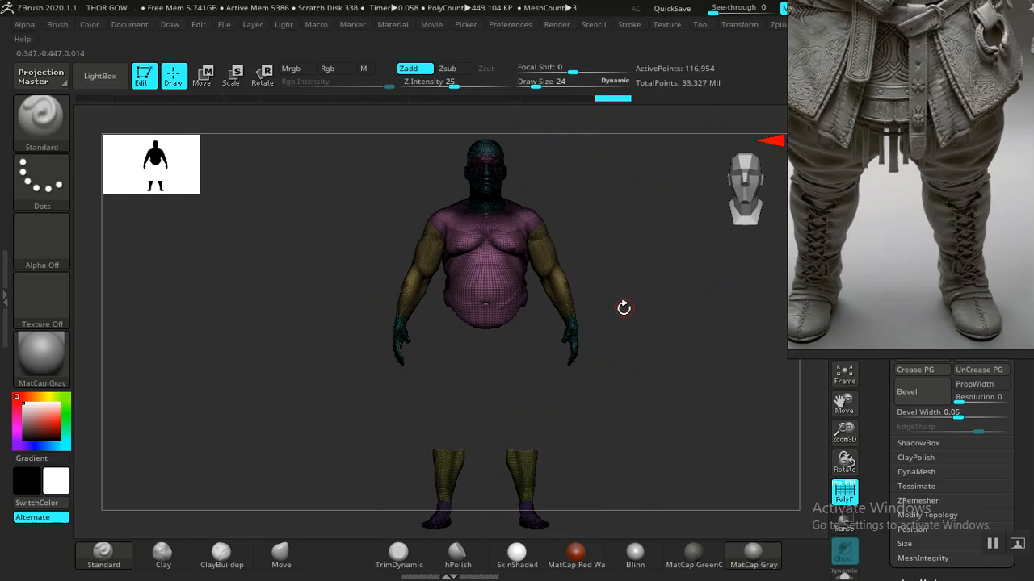
- Auto Group the mesh, hide the body, and Solo the subtool, leaving grey shins and feet at 16,921 points
drag(882, 449, 872, 344)
click(915, 517)
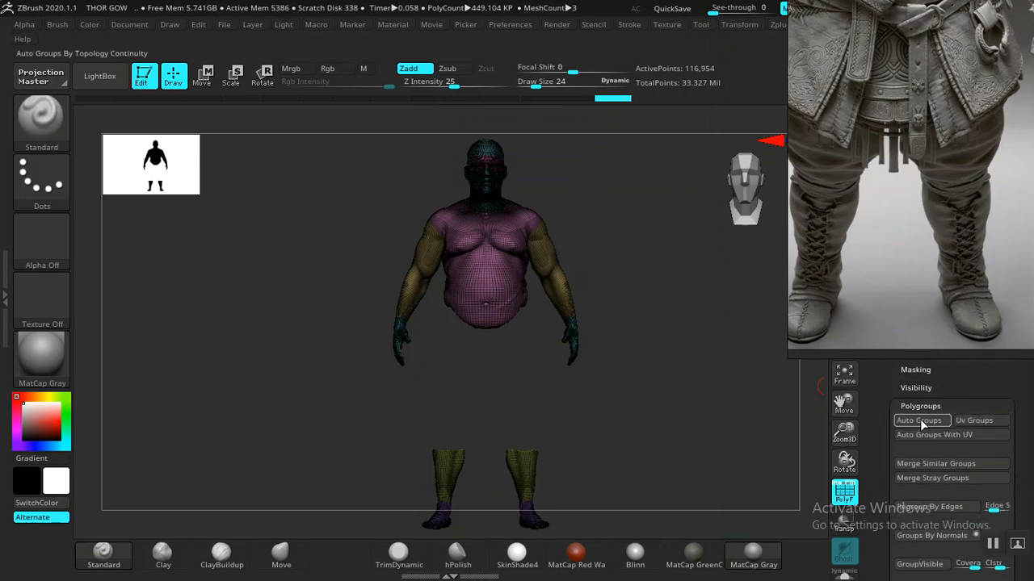
click(896, 425)
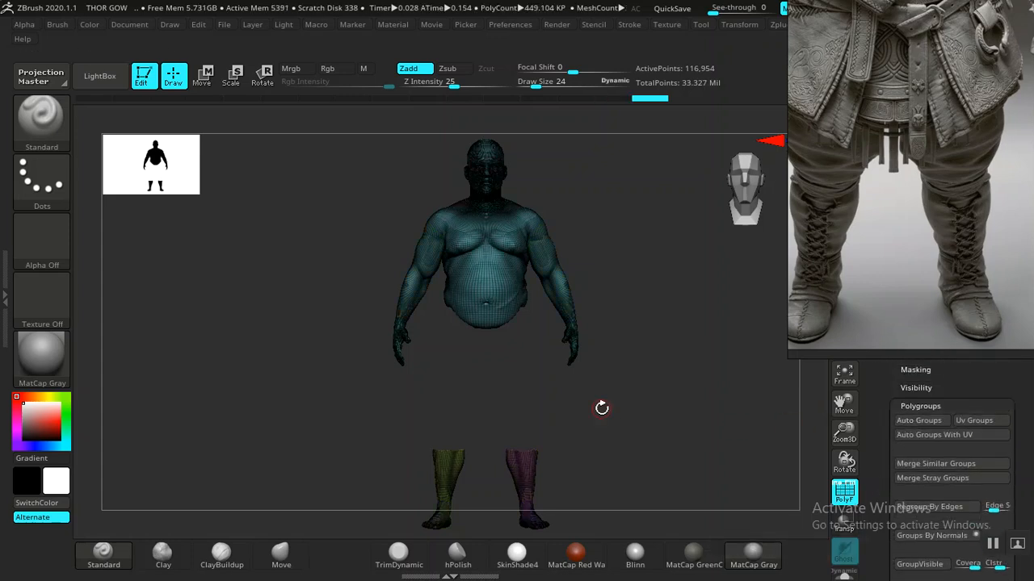
ctrl+alt+shift+click(495, 281)
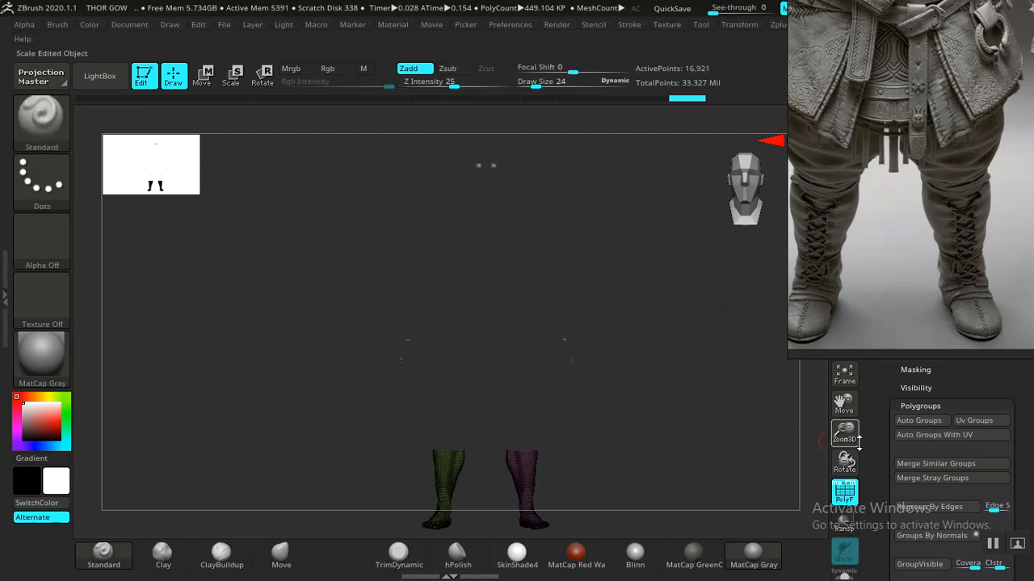
click(844, 575)
key(f)
mouse_move(595, 315)
mouse_down()
mouse_move(683, 328)
mouse_move(607, 376)
mouse_move(565, 348)
mouse_move(646, 362)
mouse_move(605, 383)
mouse_move(653, 330)
mouse_move(676, 417)
mouse_move(643, 404)
mouse_move(540, 422)
mouse_move(630, 395)
mouse_move(637, 417)
mouse_move(705, 353)
mouse_move(686, 390)
mouse_move(674, 315)
mouse_move(671, 374)
mouse_move(493, 268)
mouse_move(478, 353)
mouse_move(498, 379)
mouse_move(480, 392)
mouse_move(522, 381)
mouse_move(554, 418)
mouse_move(595, 408)
mouse_move(598, 390)
mouse_move(584, 480)
mouse_move(590, 461)
mouse_move(577, 434)
mouse_move(589, 383)
mouse_move(574, 358)
mouse_up()
key(shift+f)
key(space)
drag(828, 458, 913, 403)
drag(880, 483, 880, 507)
drag(885, 415, 885, 459)
click(915, 418)
drag(850, 273, 665, 176)
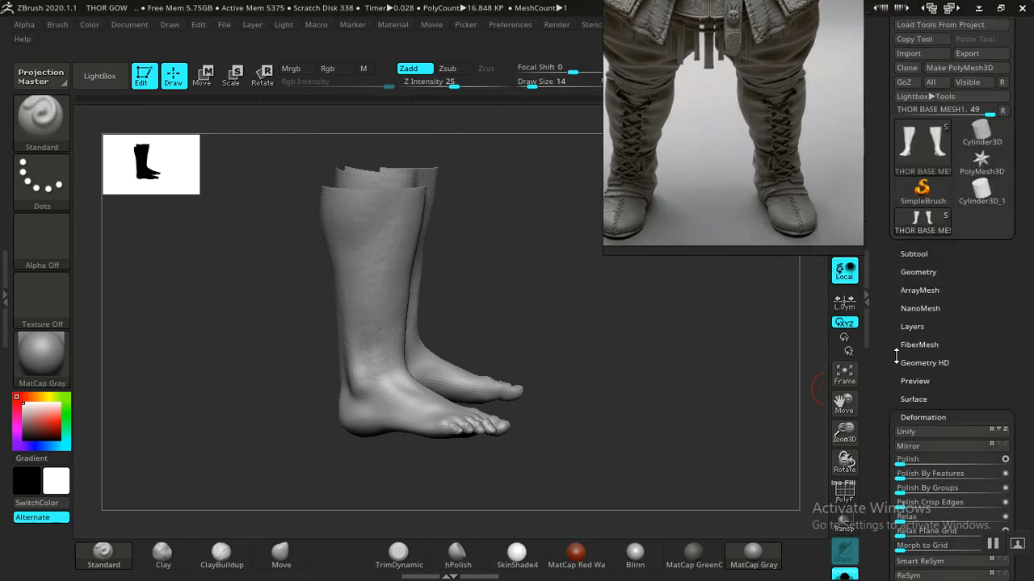
drag(626, 371, 468, 392)
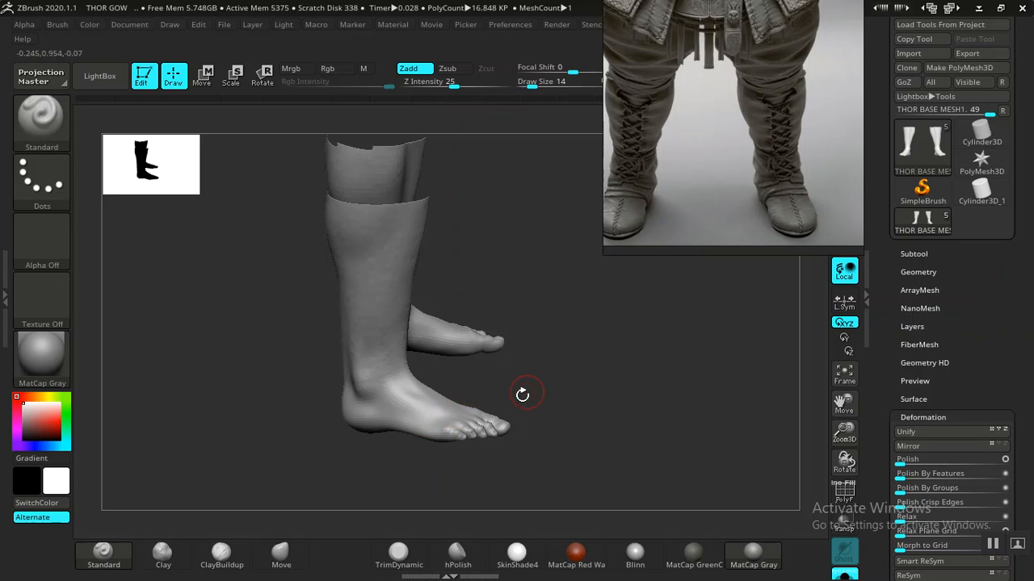
mouse_move(533, 387)
mouse_down()
mouse_move(542, 396)
mouse_move(452, 421)
mouse_up()
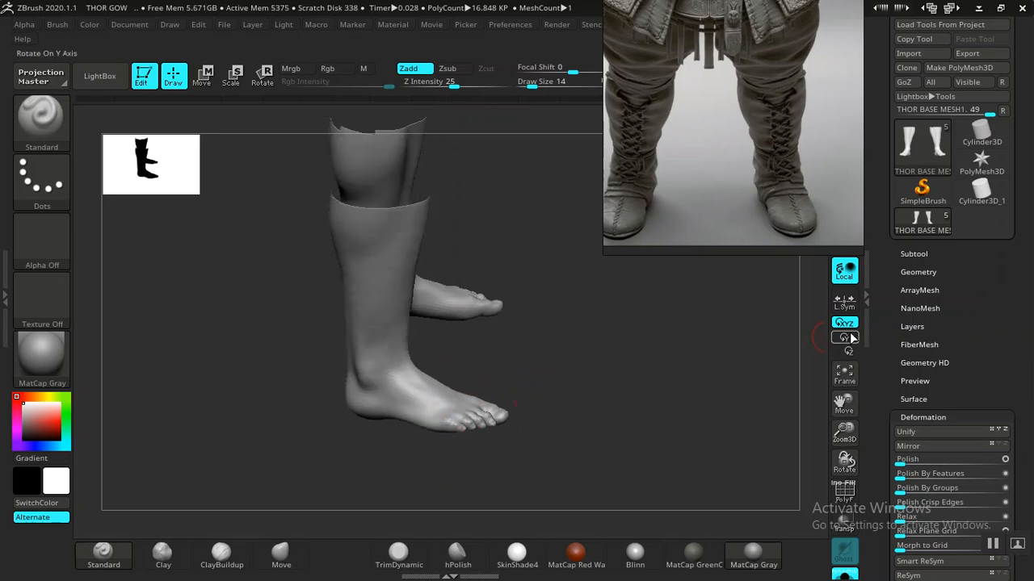
click(917, 272)
click(917, 273)
scroll(919, 332, down, 2)
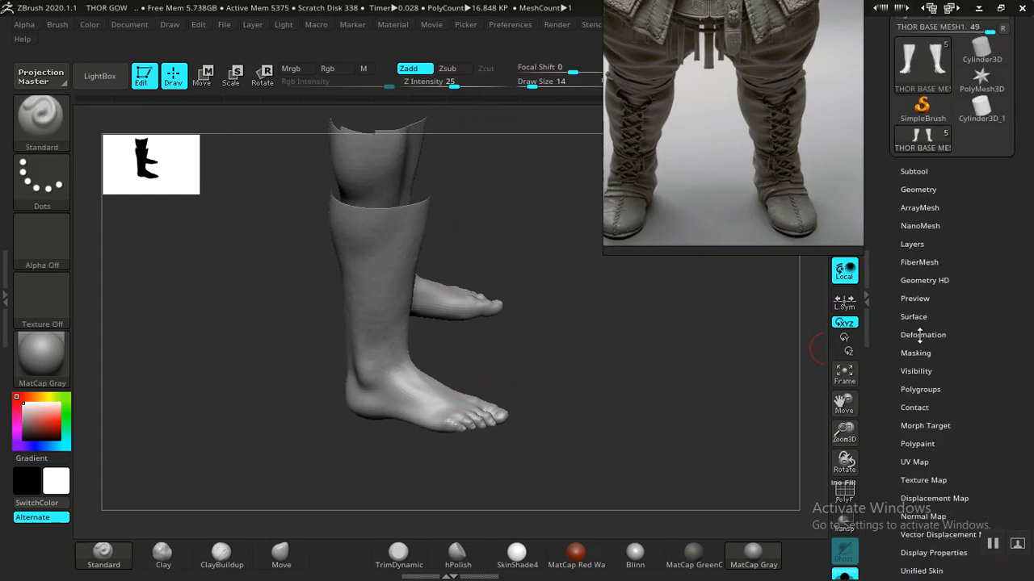
- Turn on PolyFrame and merge the visible lower legs and feet into one polygroup with Ctrl+W
click(920, 334)
scroll(879, 296, down, 2)
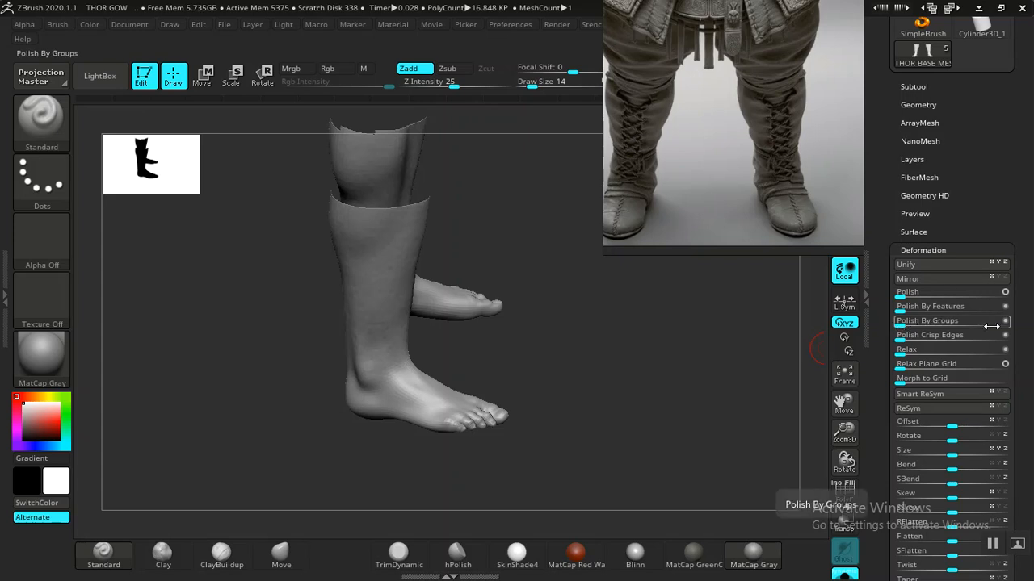
key(shift+f)
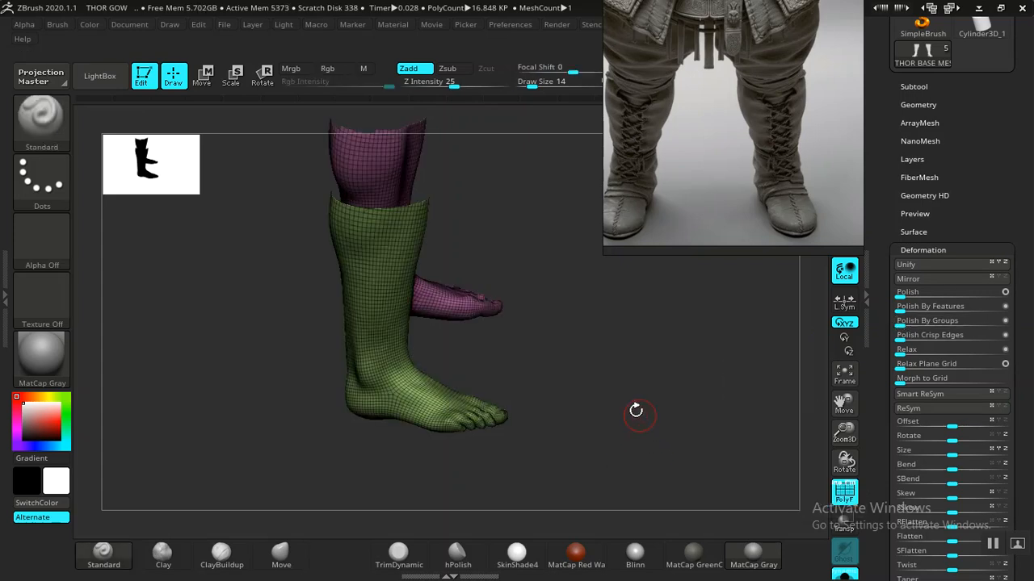
drag(635, 411, 562, 431)
key(ctrl)
key(ctrl+w)
- Smooth the mesh with the Polish By Groups and Polish sliders, then view the Export settings
mouse_move(635, 396)
mouse_down()
mouse_move(659, 374)
mouse_move(817, 338)
mouse_up()
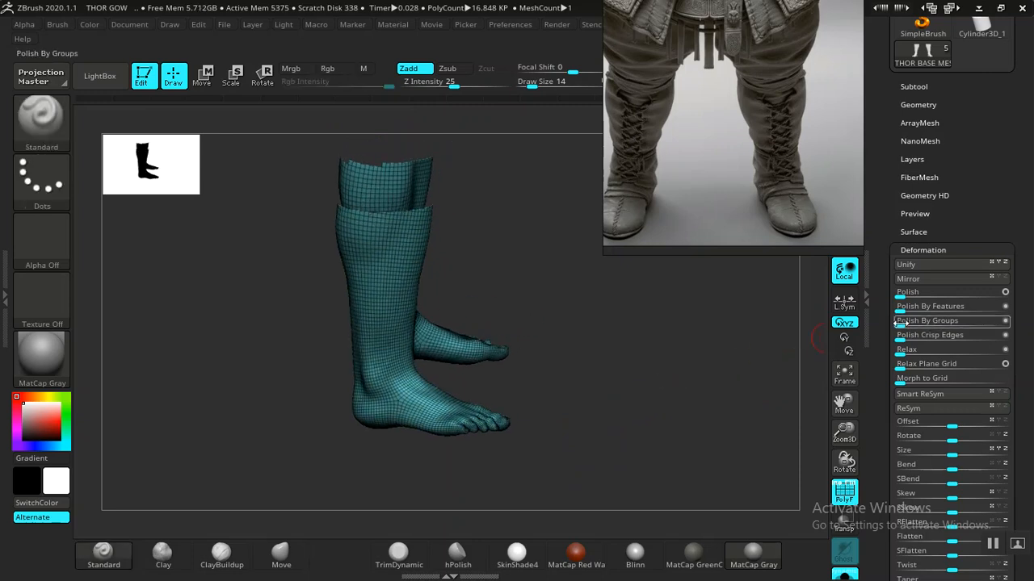
drag(918, 321, 918, 321)
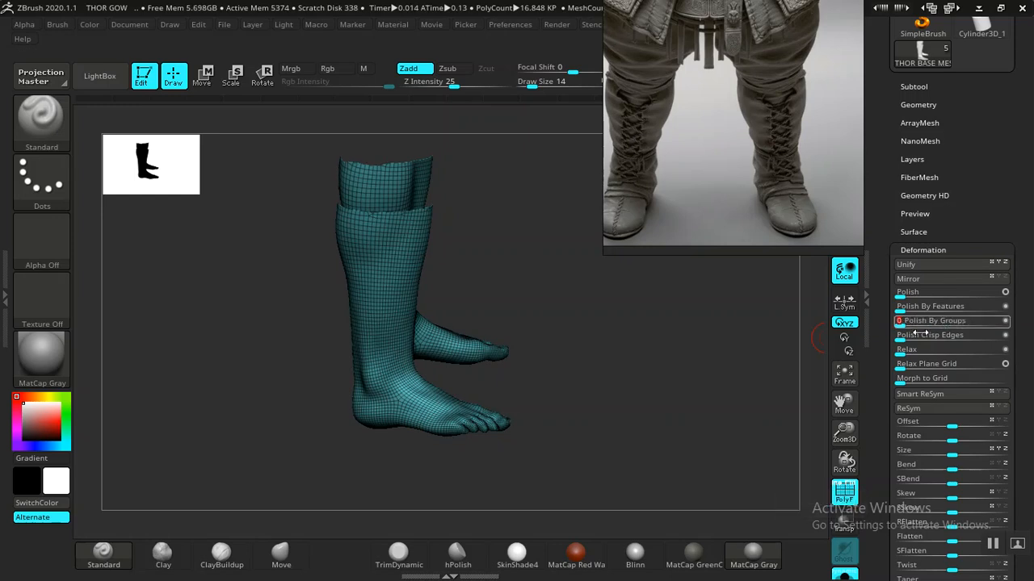
drag(662, 420, 687, 406)
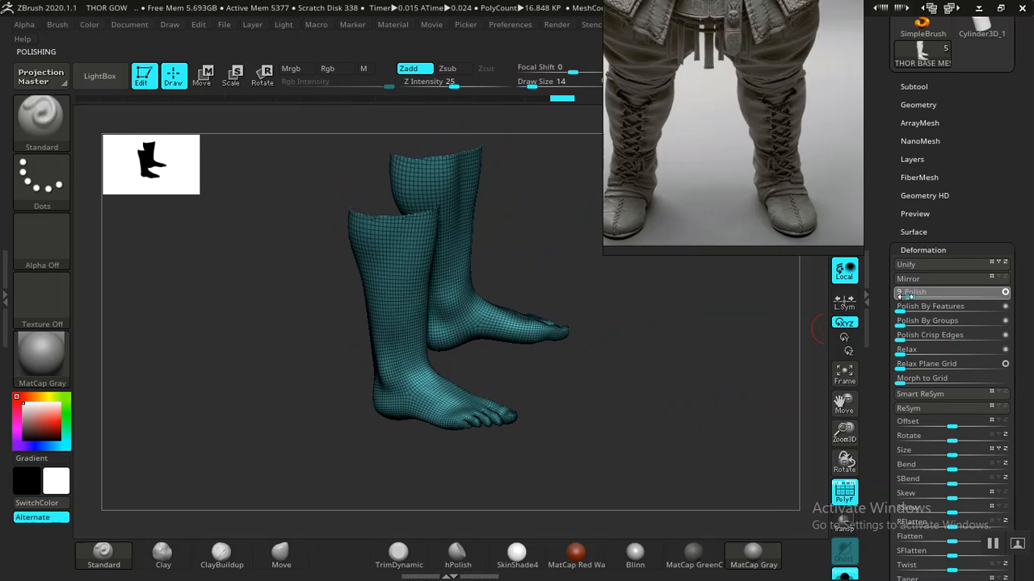
drag(903, 295, 904, 295)
drag(710, 390, 856, 343)
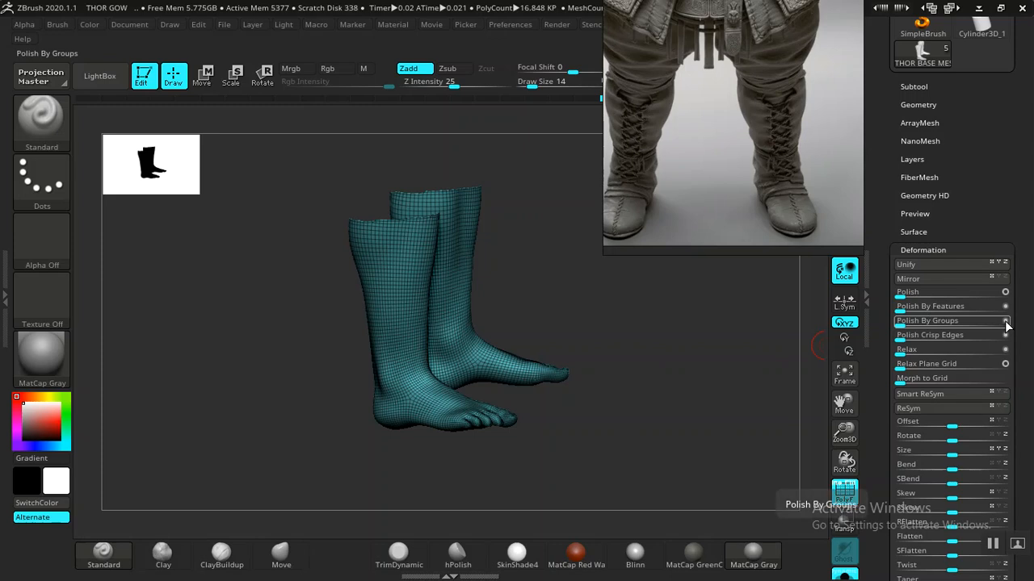
drag(910, 323, 905, 323)
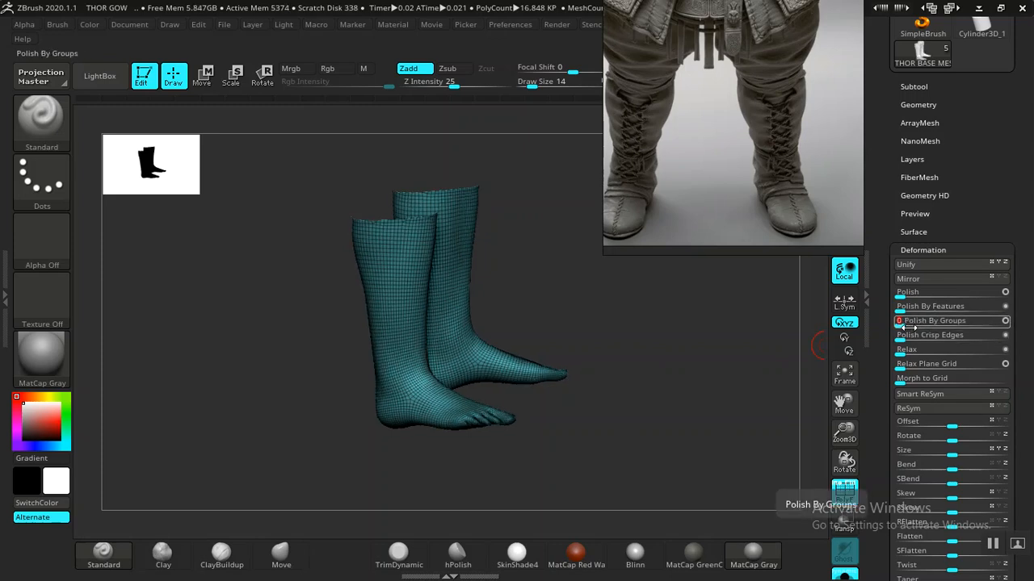
drag(708, 393, 648, 391)
drag(869, 465, 874, 312)
click(912, 421)
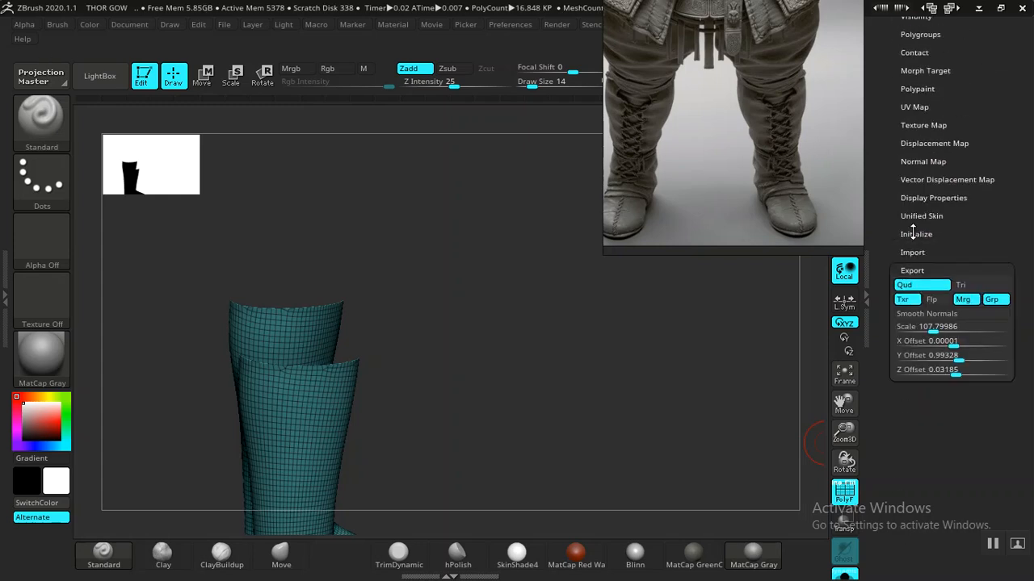
- Turn on back-face display for the leg mesh in Display Properties
click(914, 198)
click(918, 241)
mouse_move(586, 427)
mouse_down()
mouse_move(598, 369)
mouse_move(608, 412)
mouse_move(627, 422)
mouse_move(582, 468)
mouse_move(618, 426)
mouse_move(482, 420)
mouse_move(573, 411)
mouse_move(529, 389)
mouse_move(419, 415)
mouse_up()
- Select the ClipCurve brush and cut the toes off the foot along a drawn curve
key(ctrl+shift)
click(33, 127)
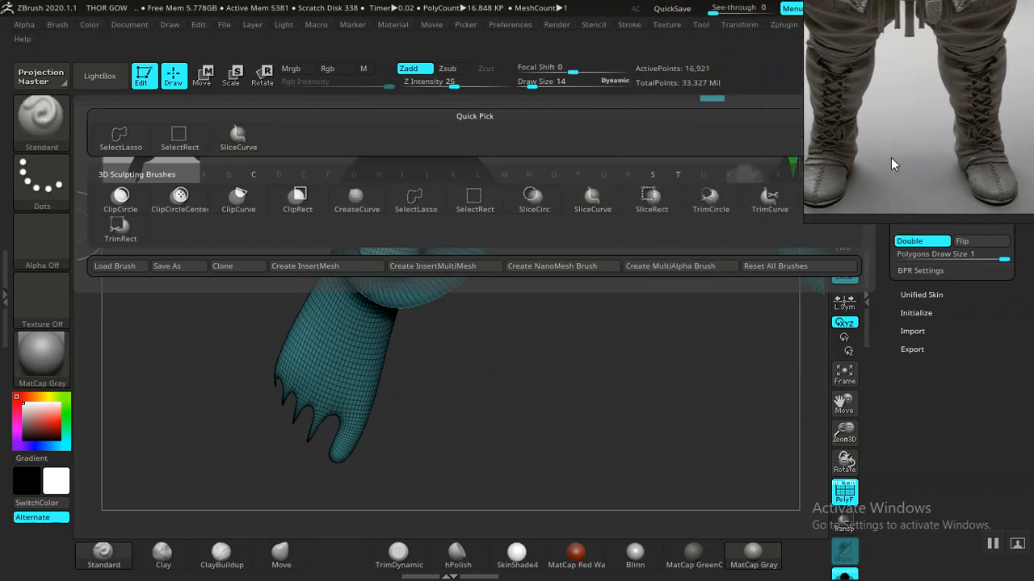
mouse_move(581, 290)
alt+mouse_down()
mouse_move(605, 348)
mouse_move(592, 337)
mouse_move(492, 368)
mouse_move(457, 360)
mouse_move(531, 372)
alt+mouse_up()
ctrl+shift+click(42, 127)
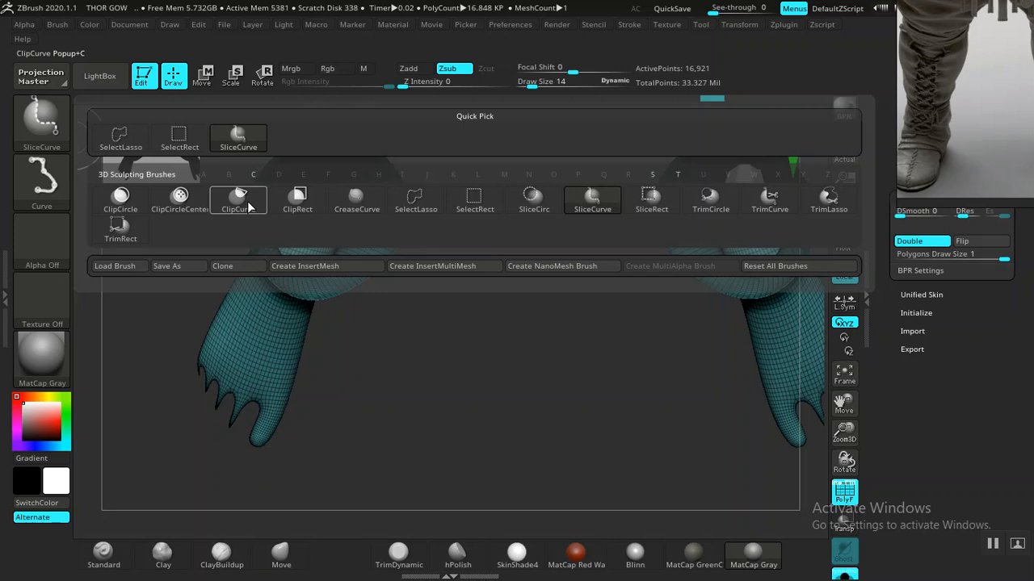
mouse_move(234, 205)
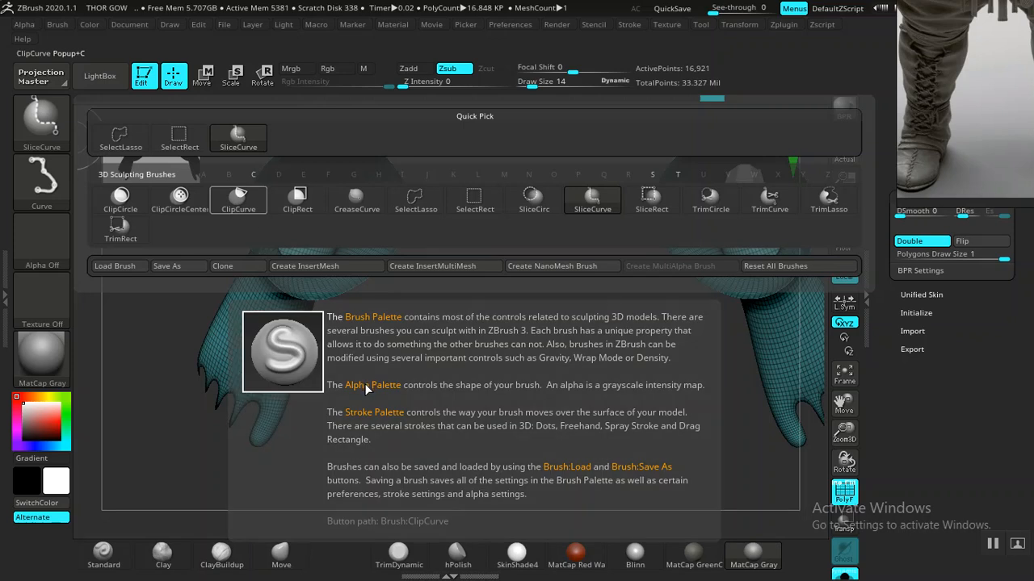
ctrl+shift+click(238, 199)
ctrl+shift+drag(376, 439, 313, 409)
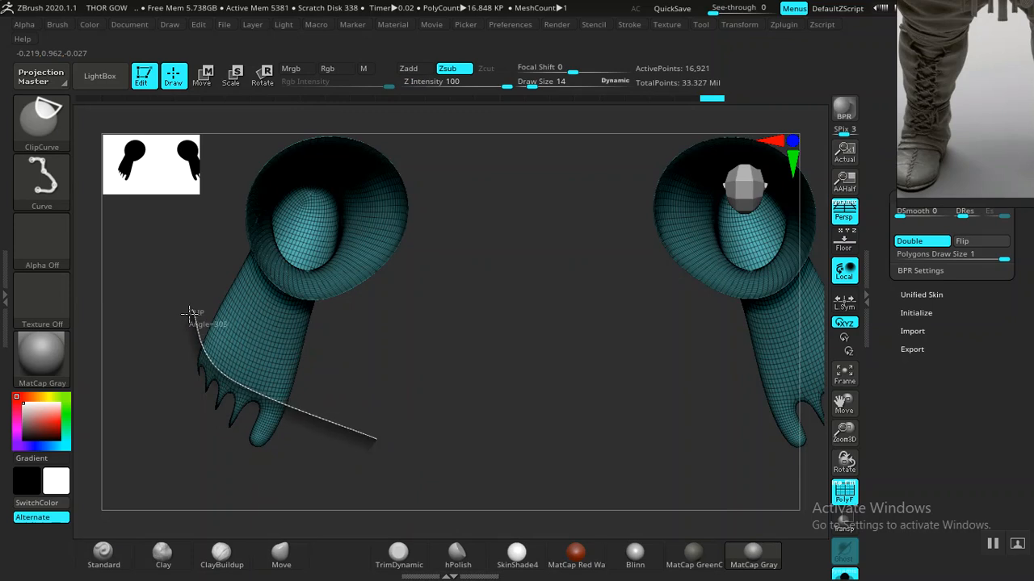
ctrl+shift+drag(191, 313, 191, 315)
mouse_move(417, 386)
mouse_down()
mouse_move(432, 395)
mouse_move(459, 277)
mouse_move(520, 267)
mouse_move(473, 287)
mouse_move(477, 261)
mouse_move(530, 362)
mouse_move(415, 263)
mouse_move(344, 321)
mouse_move(397, 324)
mouse_move(459, 360)
mouse_move(582, 326)
mouse_up()
drag(634, 346, 549, 370)
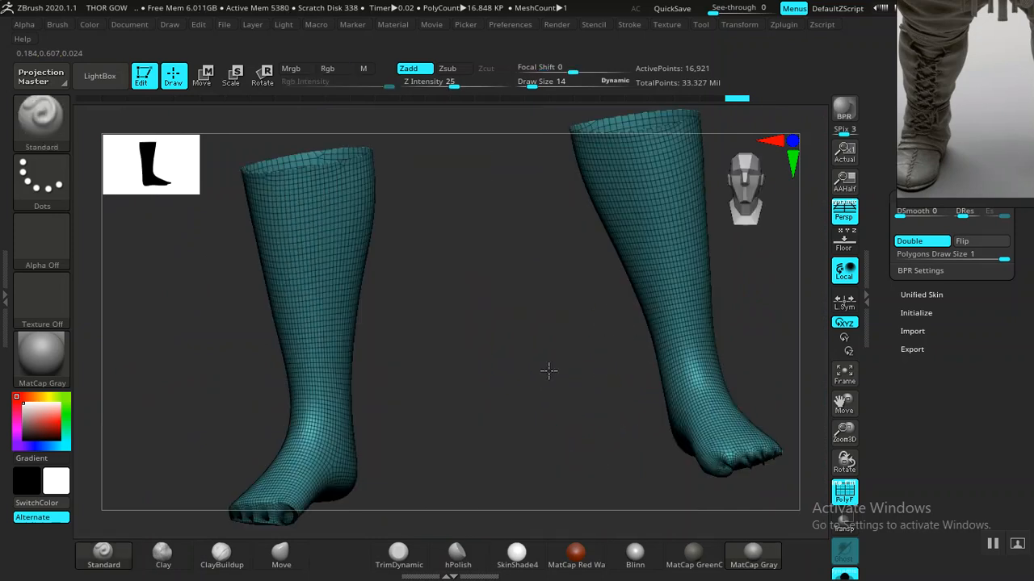
- Apply Mirror And Weld from Geometry > Modify Topology and turn off PolyFrame, giving 16,962 active points
shift+drag(627, 355, 678, 346)
scroll(881, 321, up, 5)
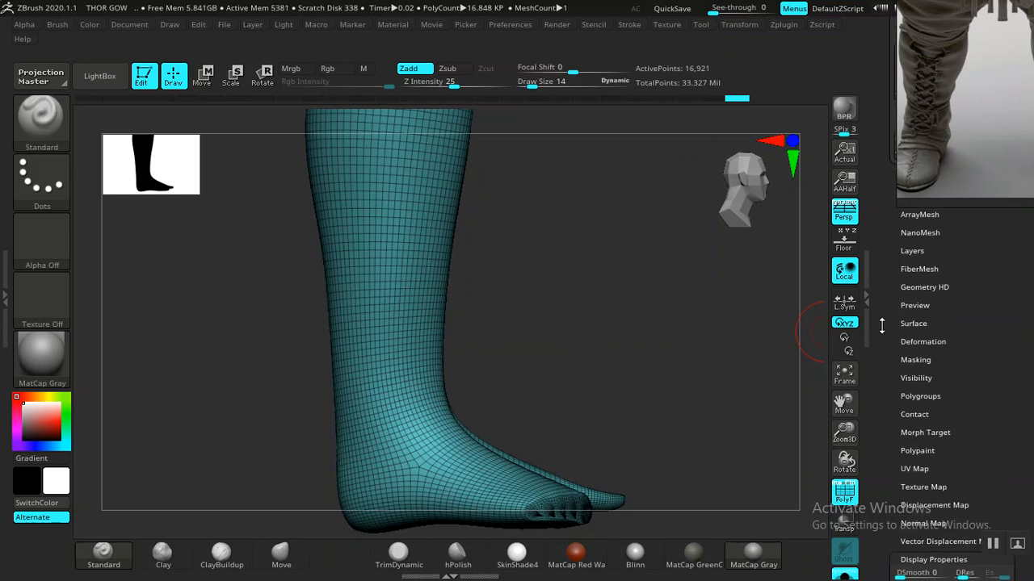
scroll(903, 262, up, 3)
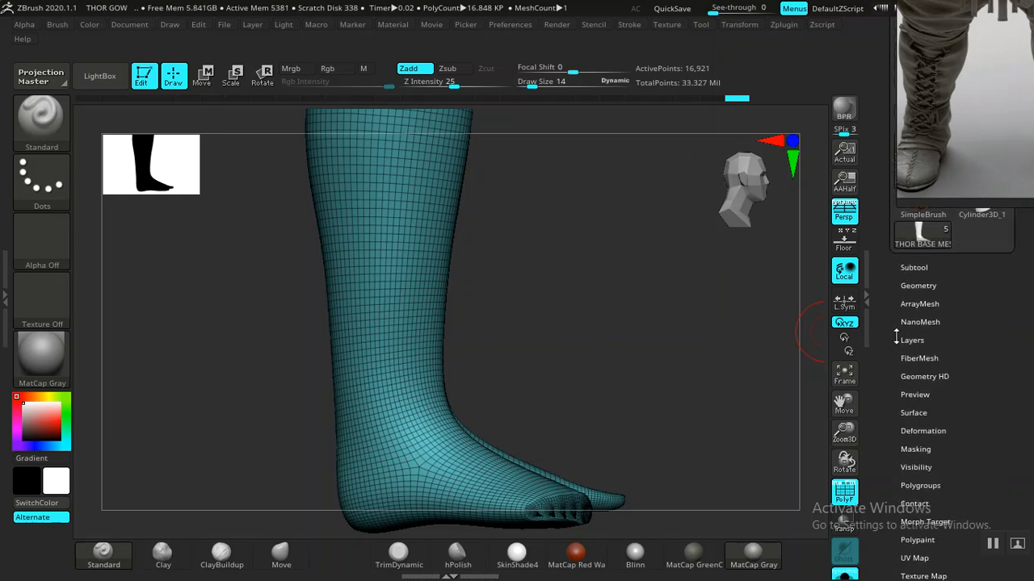
click(920, 287)
scroll(886, 331, down, 3)
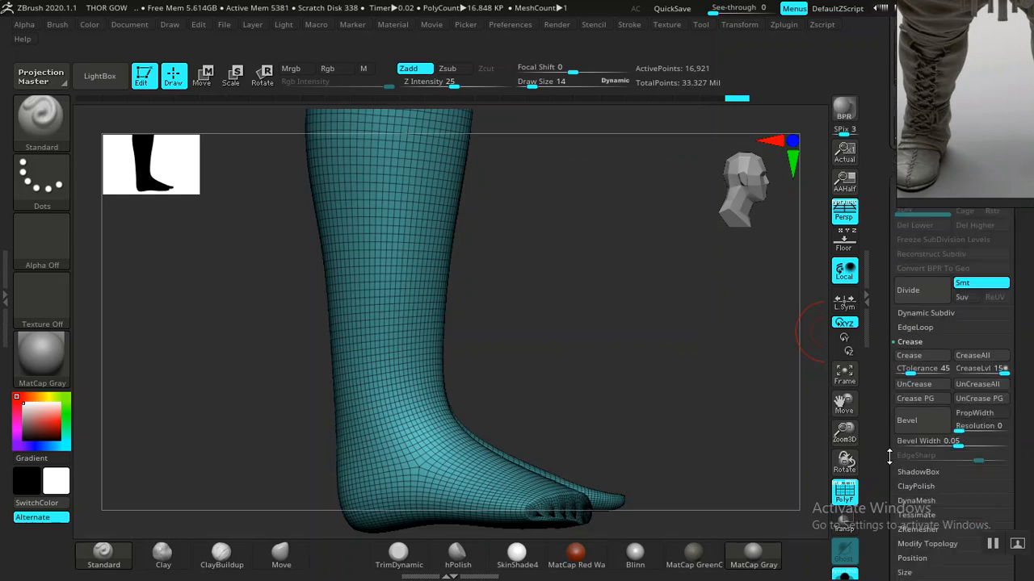
scroll(889, 460, down, 5)
click(929, 345)
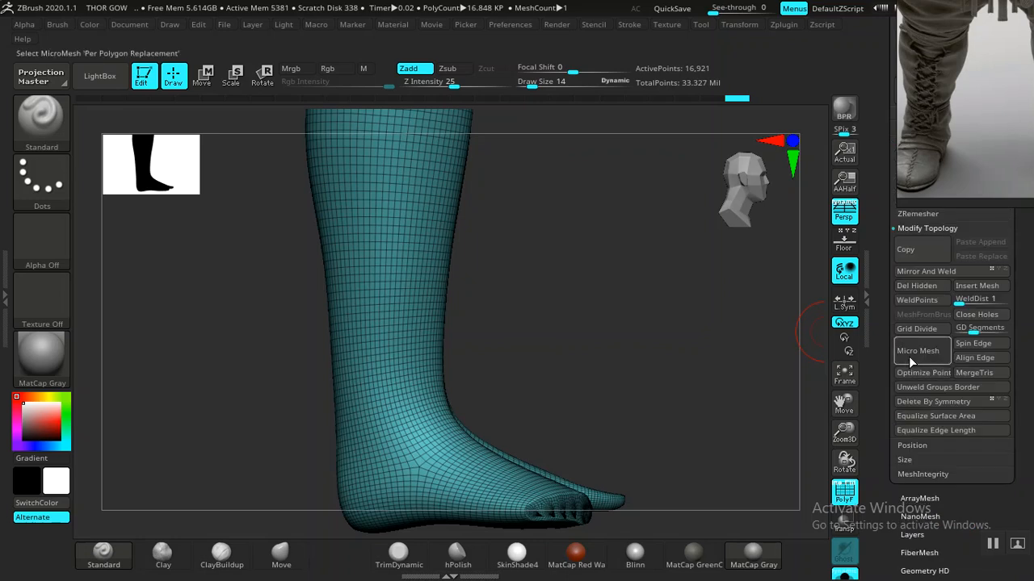
click(920, 272)
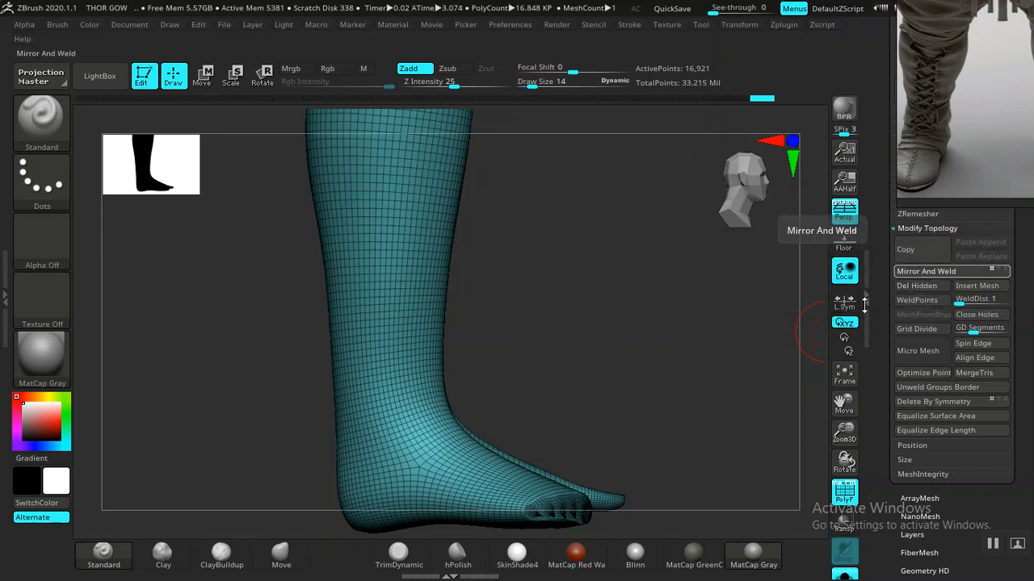
drag(653, 396, 807, 331)
key(shift+f)
drag(886, 296, 872, 341)
drag(700, 440, 650, 373)
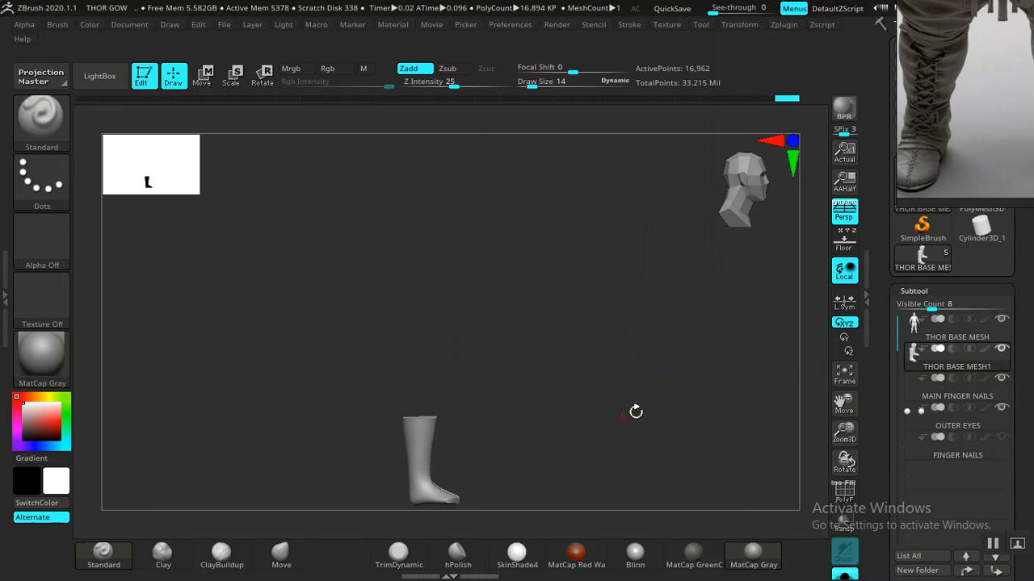
- Show the full body, make it the active subtool, and display its polygroups in front view
click(843, 574)
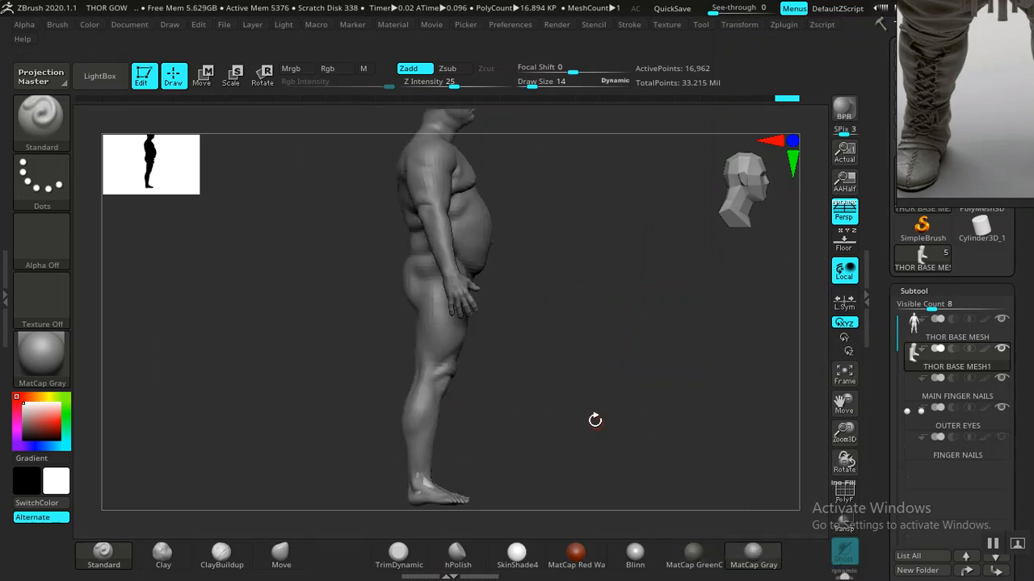
shift+drag(590, 423, 563, 392)
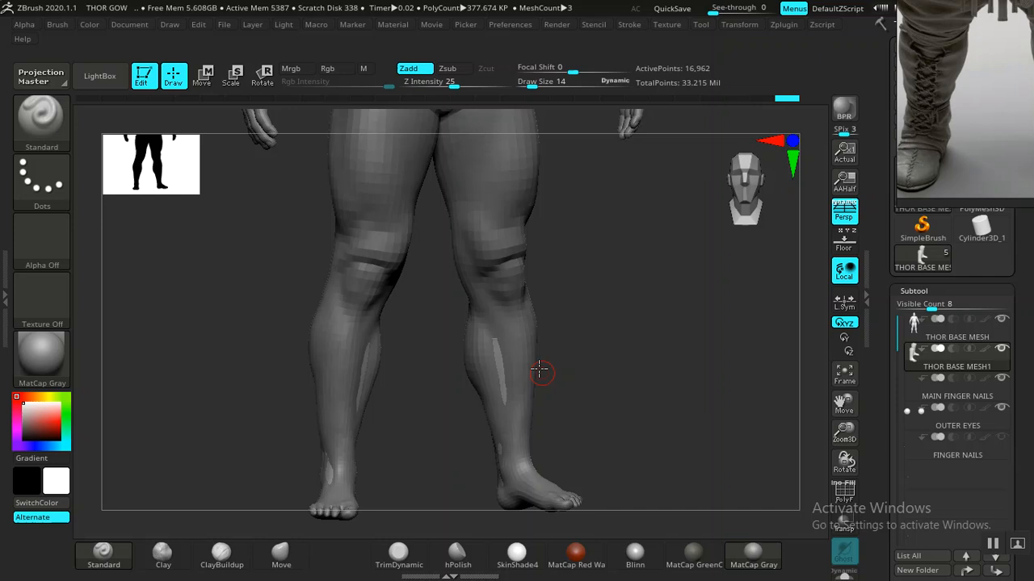
alt+click(488, 231)
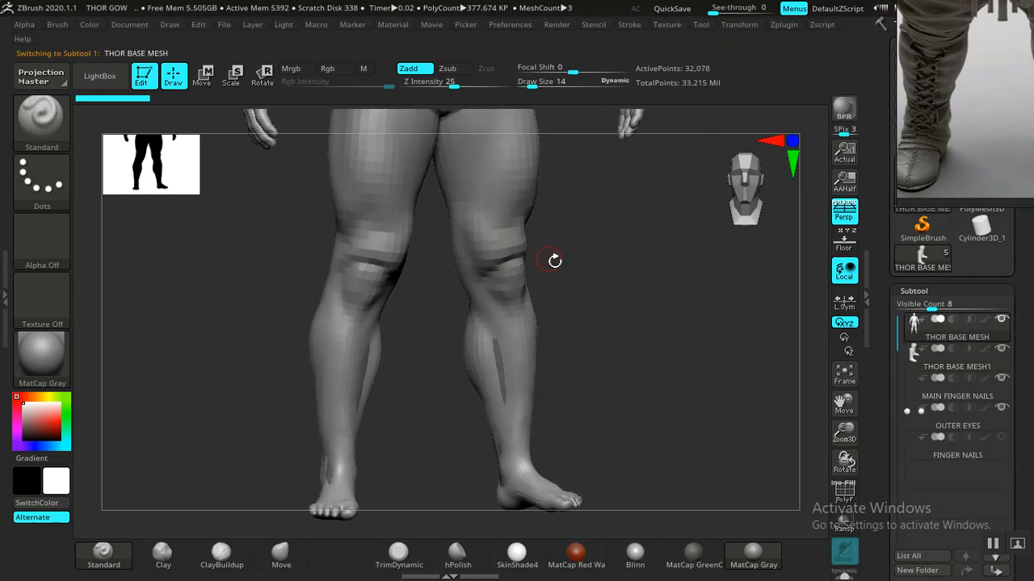
key(shift+f)
shift+drag(648, 356, 469, 282)
- Mask the lower legs from the knees down and turn them into a new polygroup
key(ctrl)
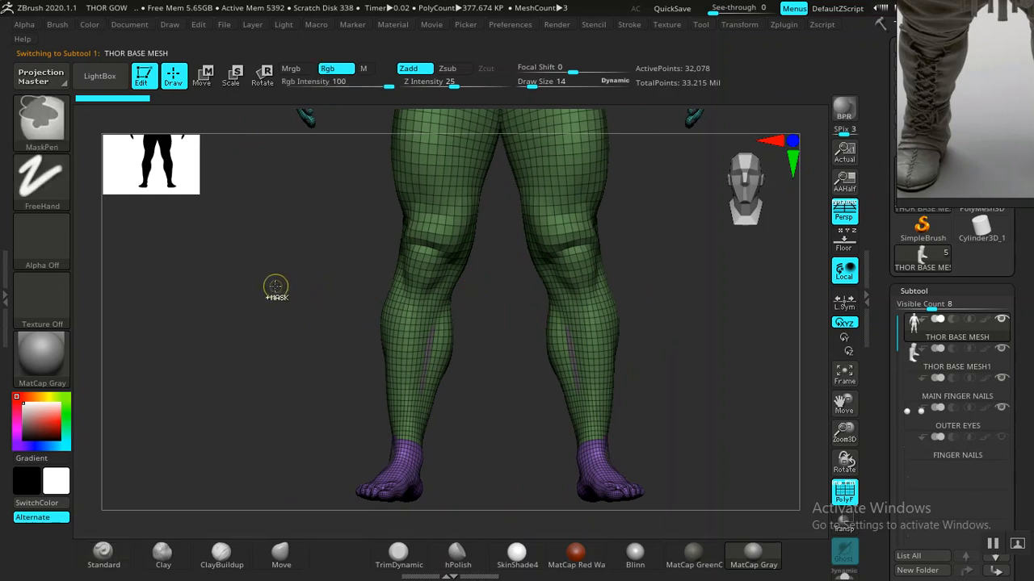
key(ctrl)
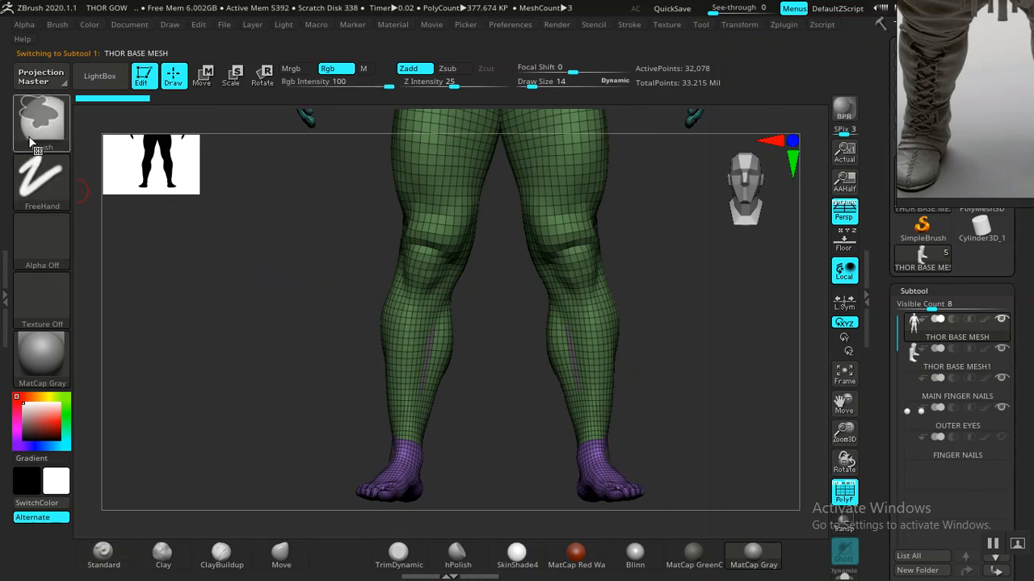
alt+drag(298, 258, 301, 197)
mouse_move(250, 174)
ctrl+mouse_down()
mouse_move(369, 436)
mouse_move(569, 525)
mouse_move(673, 549)
mouse_move(684, 539)
ctrl+mouse_up()
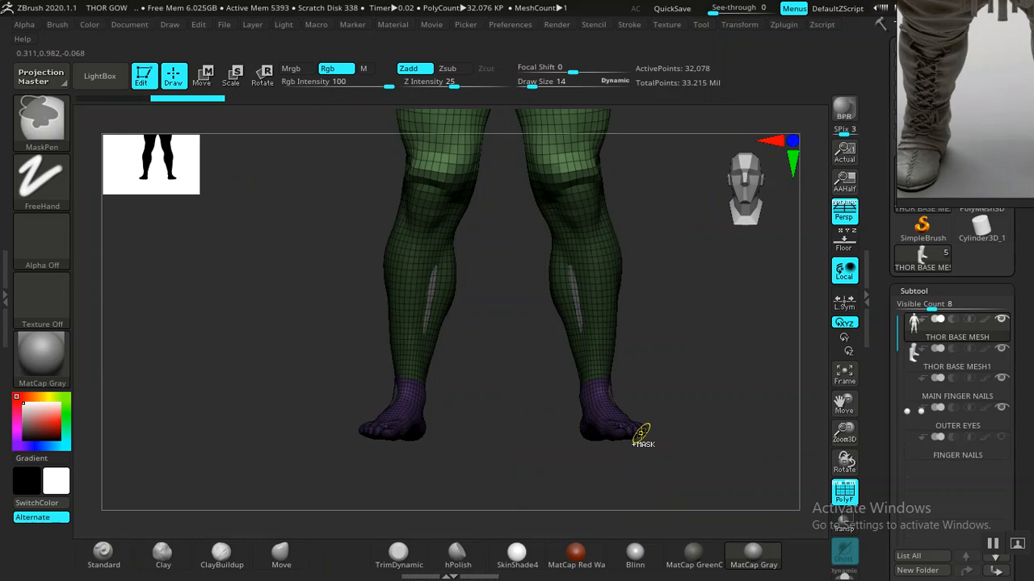
key(ctrl+w)
- Isolate the lower-leg polygroup, hiding the thighs and the rest of the body
drag(652, 417, 808, 343)
drag(701, 314, 611, 350)
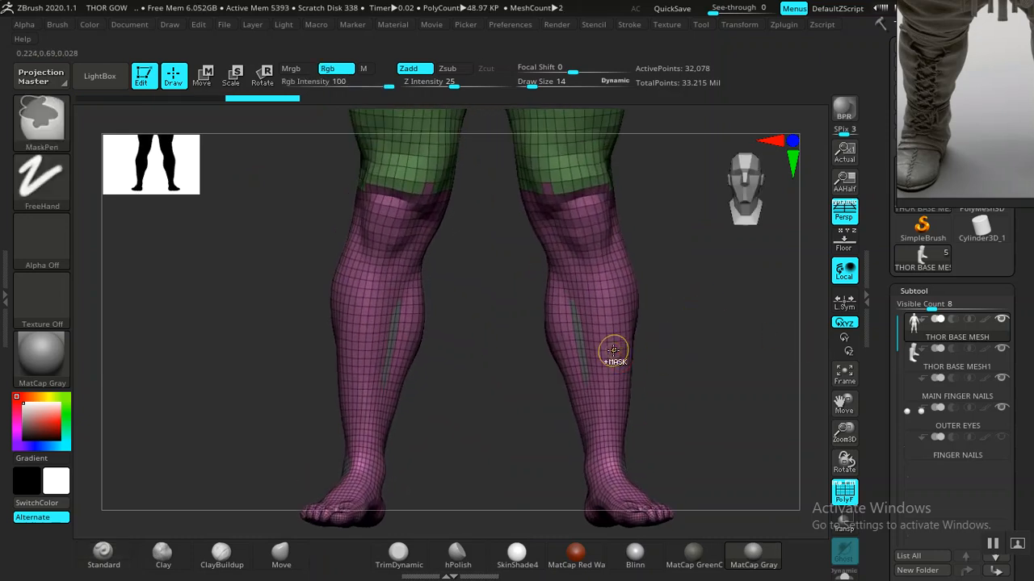
ctrl+shift+click(621, 347)
drag(731, 386, 817, 381)
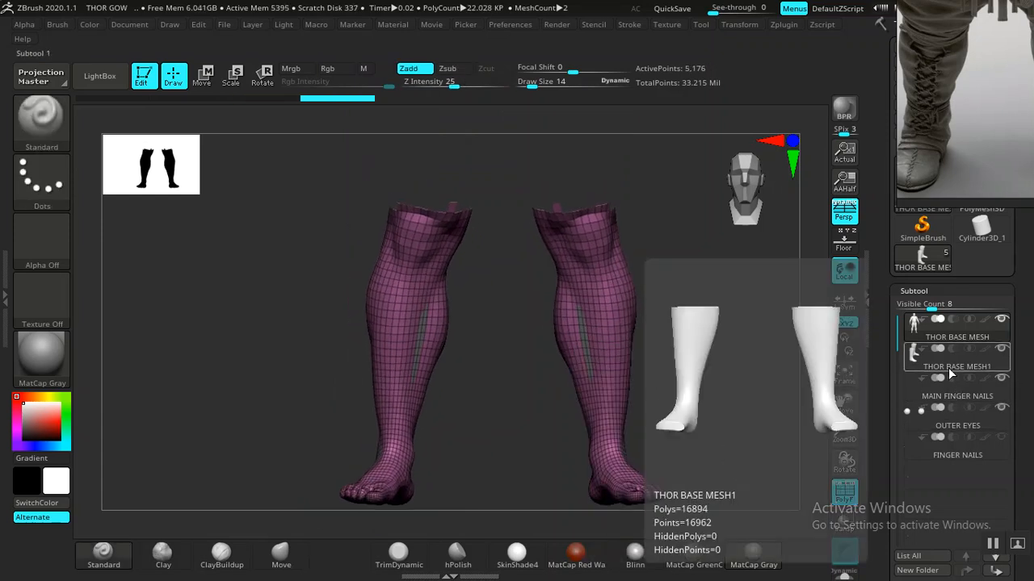
- Select THOR BASE MESH1 and rename it to BOOTS BASE, correcting the typed name
click(955, 359)
scroll(878, 402, down, 3)
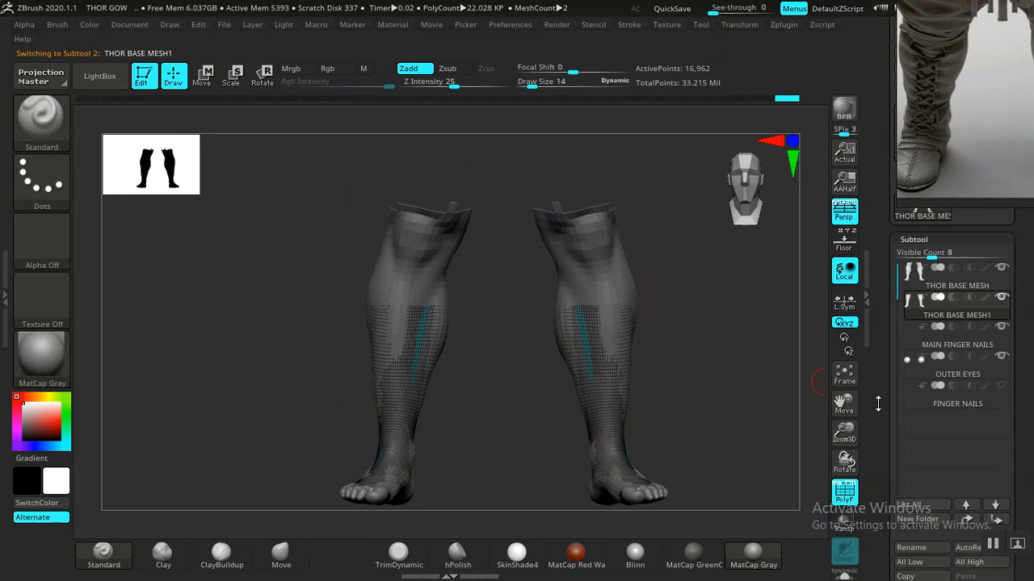
drag(886, 486, 873, 439)
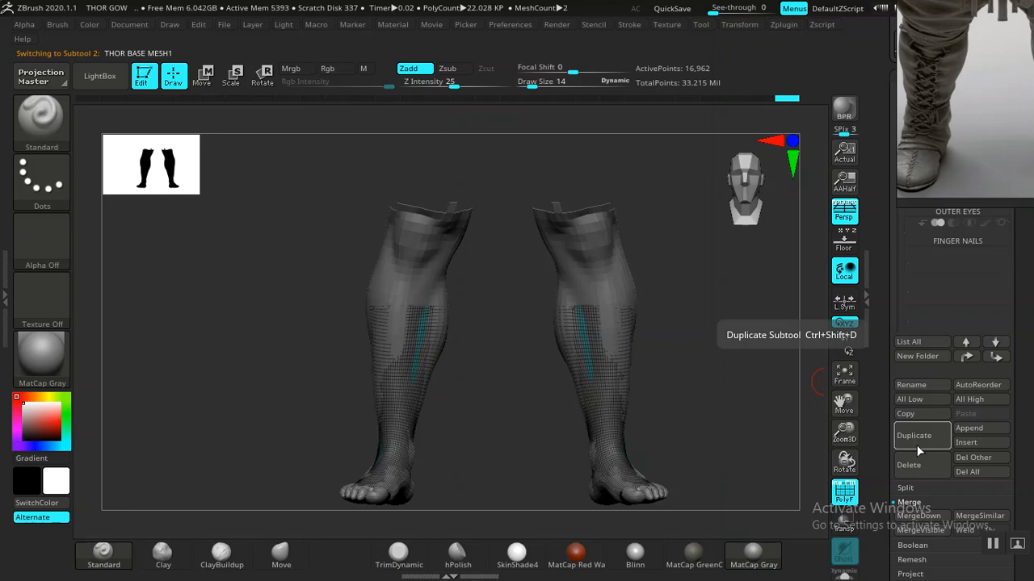
click(915, 386)
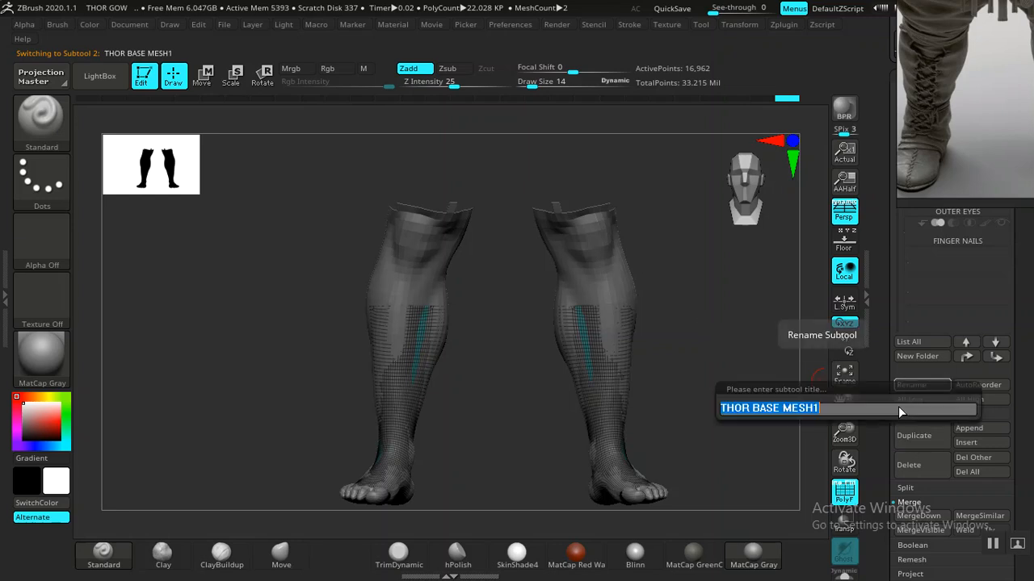
text(B)
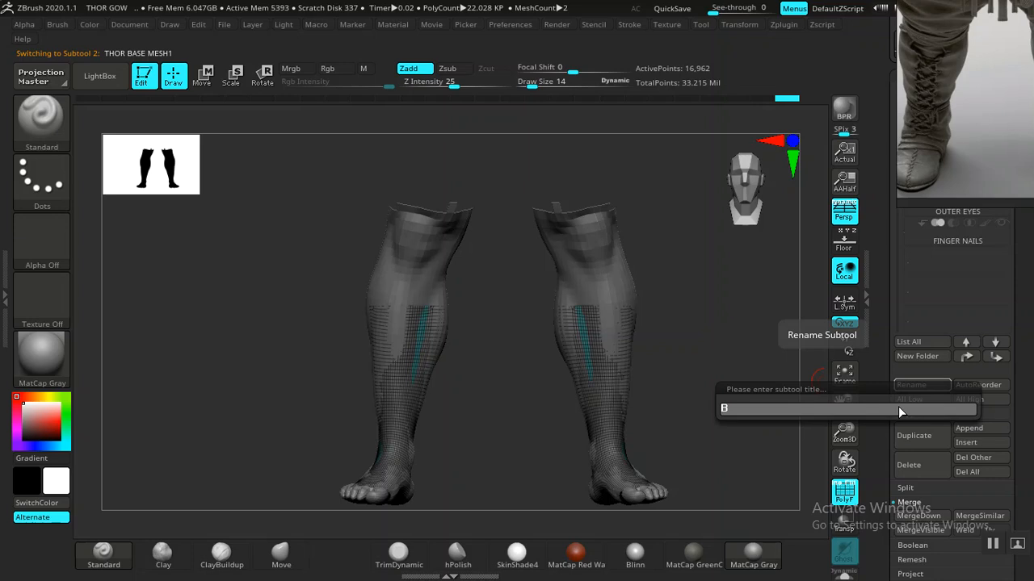
text(OOTS BAASE)
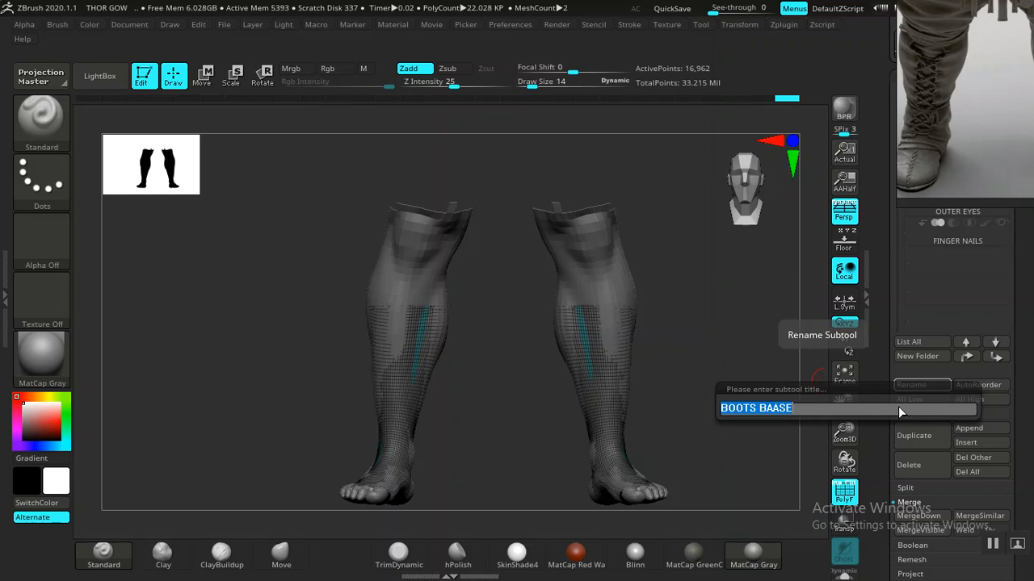
key(Return)
click(924, 382)
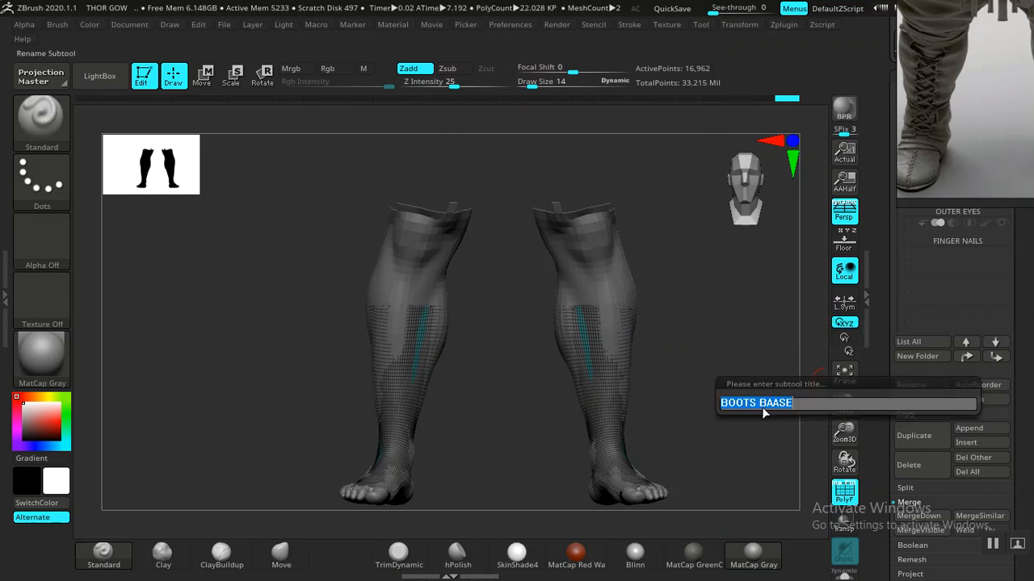
key(Return)
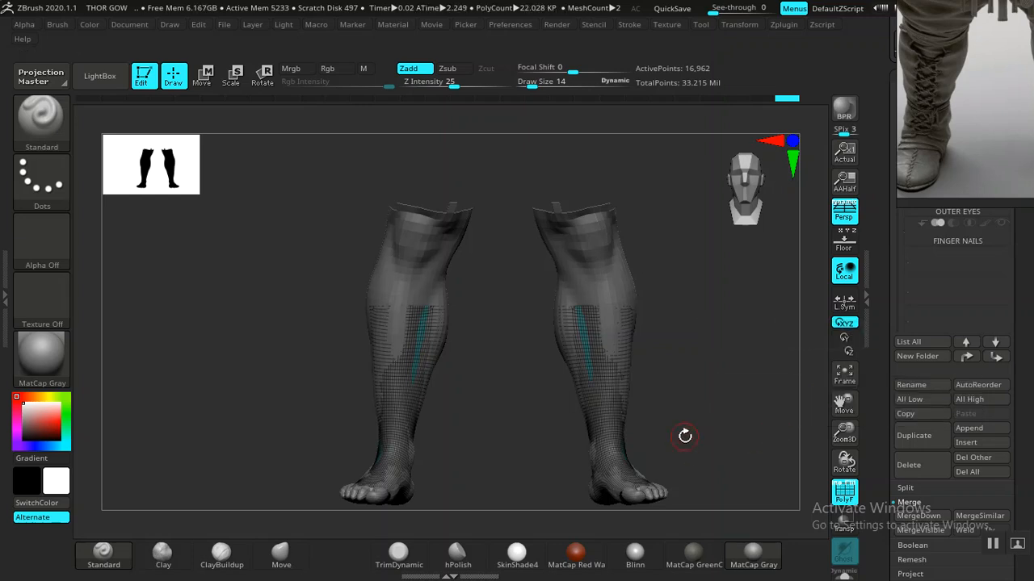
drag(717, 397, 762, 412)
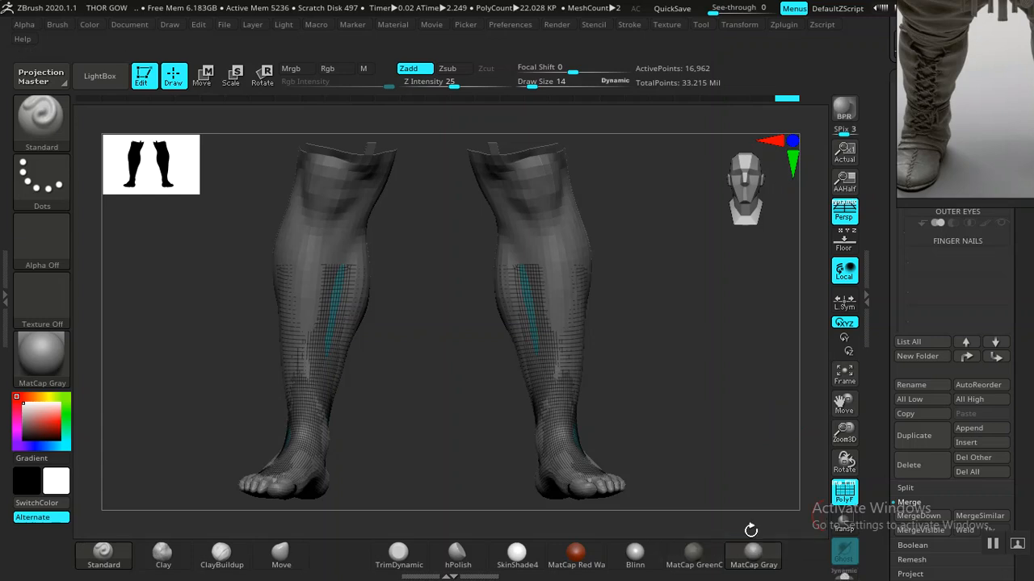
- Solo the boots subtool and inspect it, restoring the toe detail and polygroup wireframe
click(843, 574)
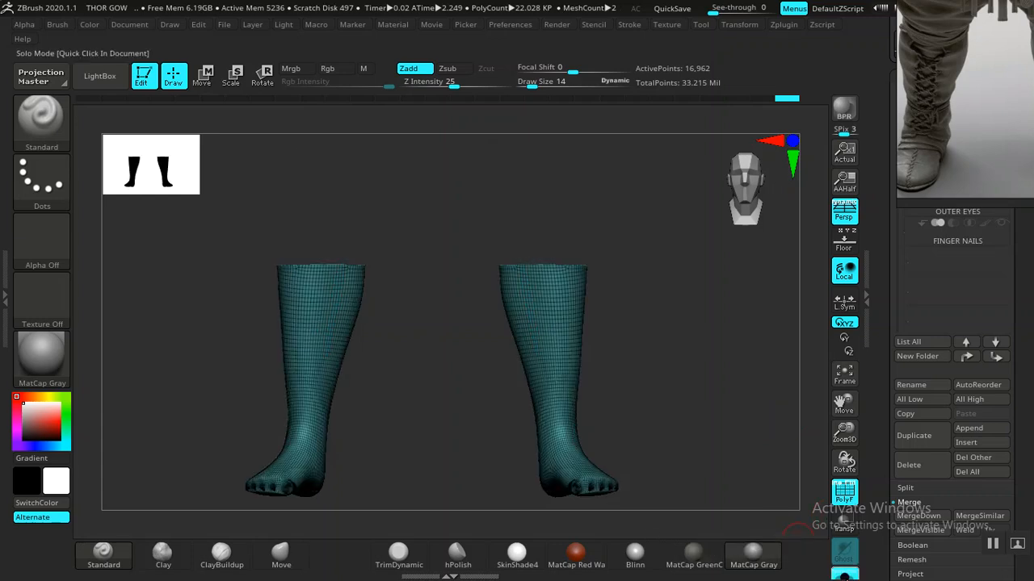
drag(708, 454, 638, 416)
key(shift+f)
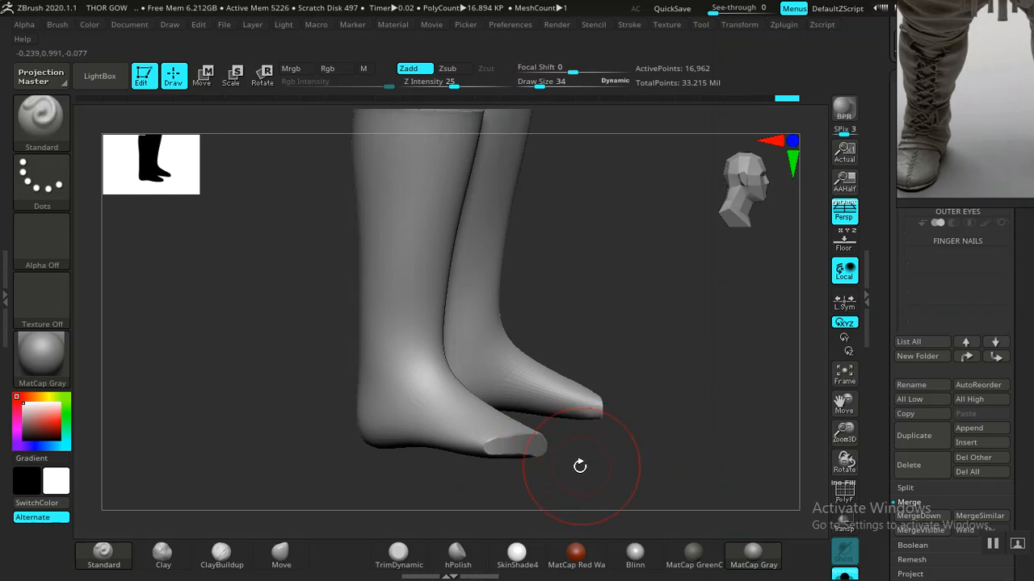
mouse_move(379, 516)
mouse_down()
mouse_move(406, 489)
mouse_move(511, 473)
mouse_move(570, 411)
mouse_move(533, 412)
mouse_move(541, 454)
mouse_move(629, 416)
mouse_up()
key(shift)
key(ctrl+z)
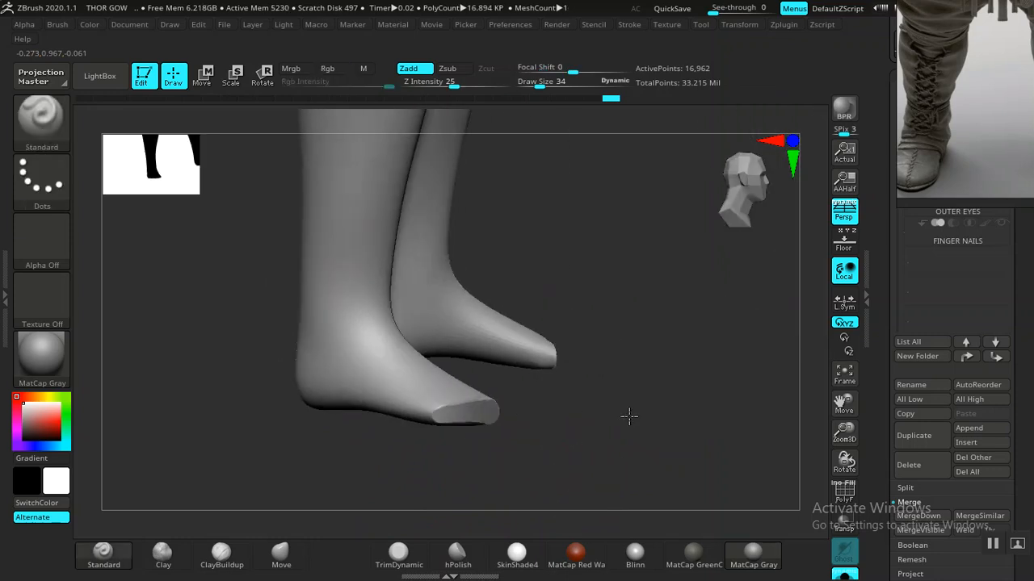
key(ctrl+shift+z)
key(shift+f)
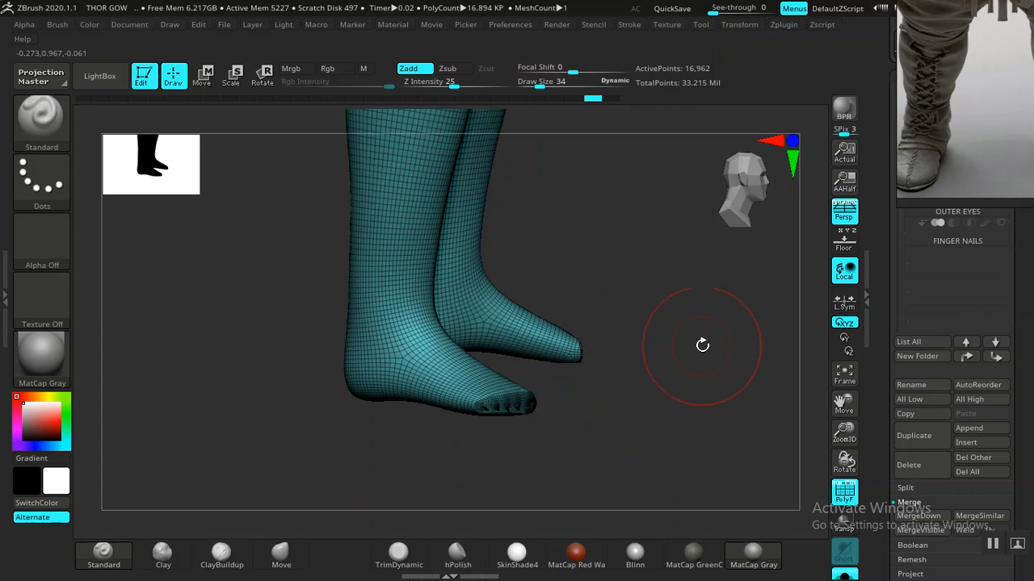
- Open the Geometry options for the boots mesh in the Tool palette
drag(881, 331, 878, 256)
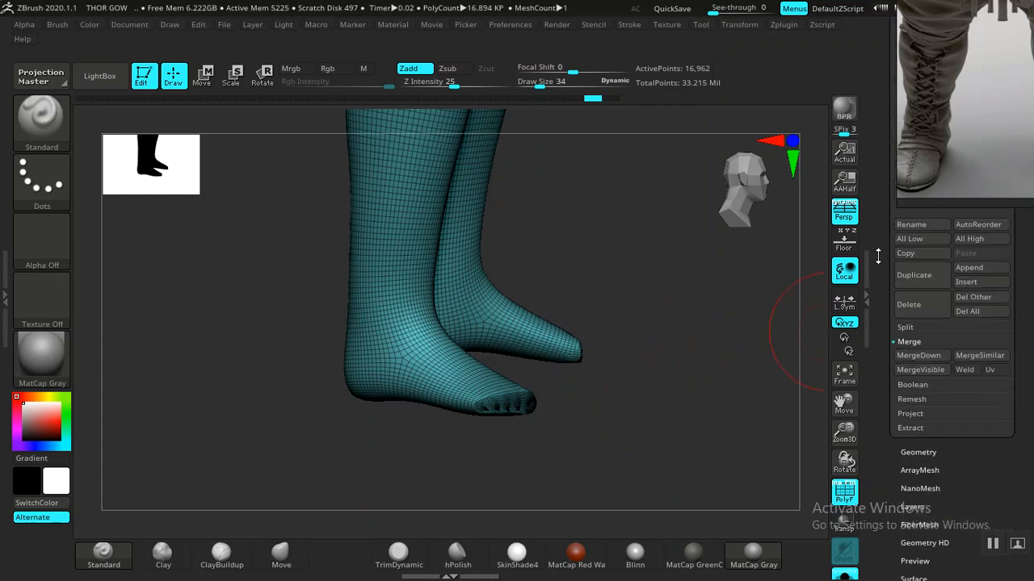
click(916, 452)
mouse_move(890, 409)
mouse_down()
mouse_move(882, 388)
mouse_move(887, 422)
mouse_up()
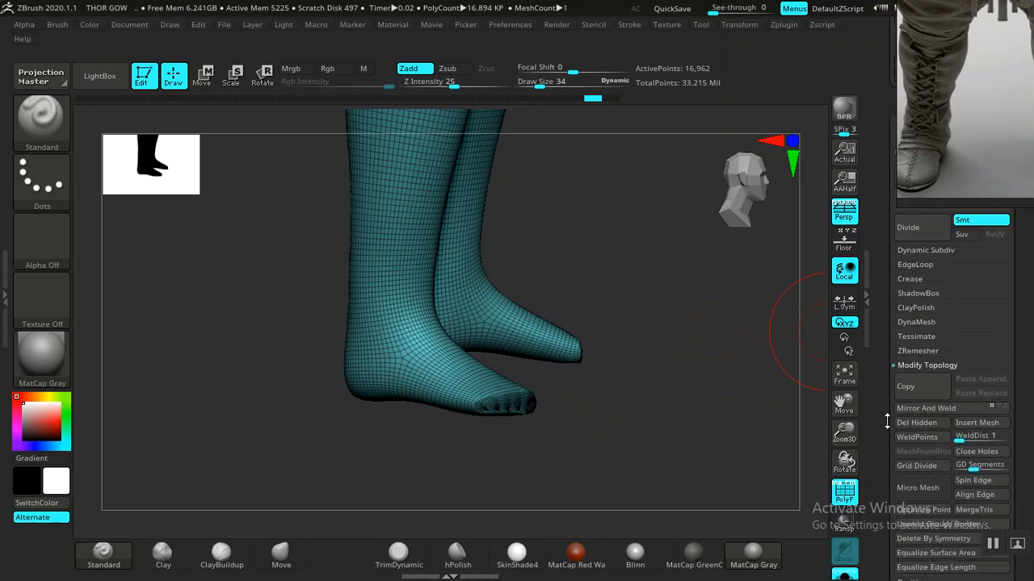
- DynaMesh the boot legs at resolution 360 with Polish on and Blur 0
click(912, 324)
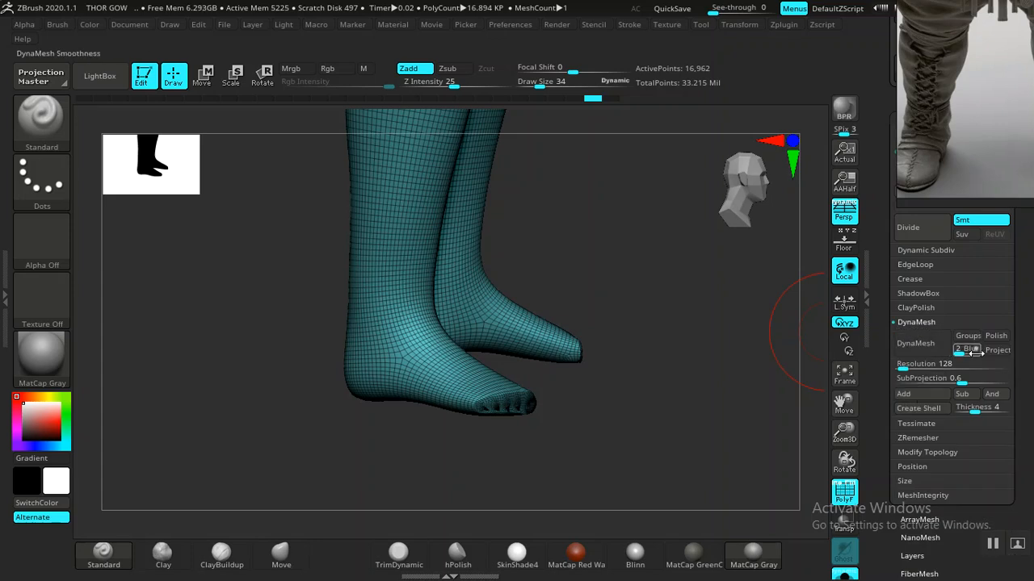
drag(962, 350, 946, 353)
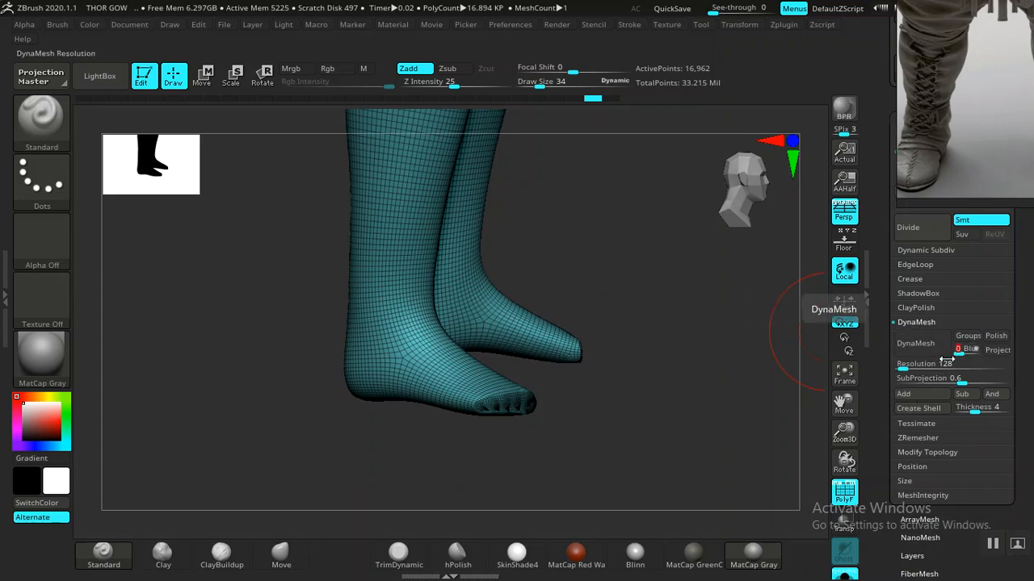
click(993, 338)
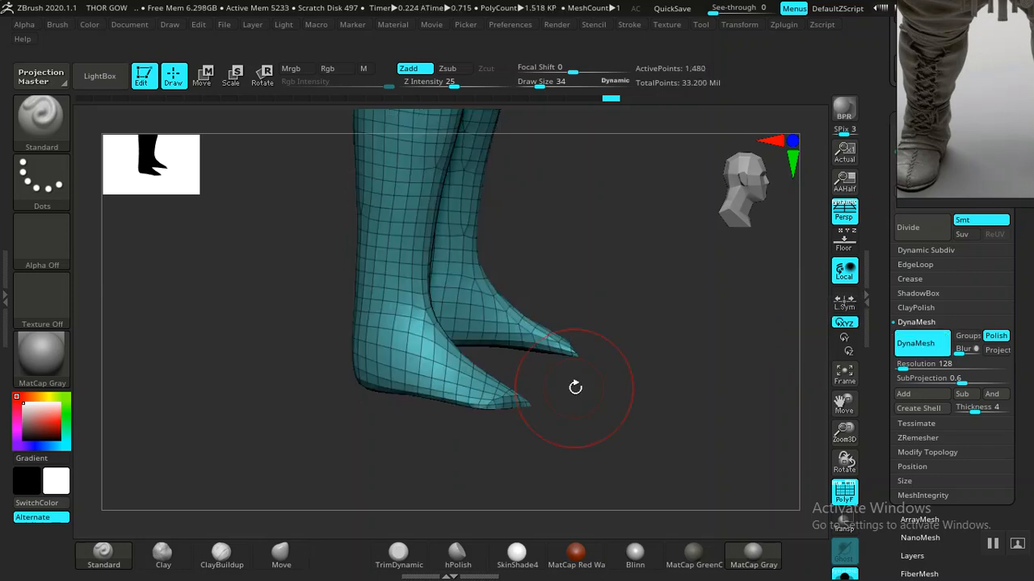
key(ctrl+z)
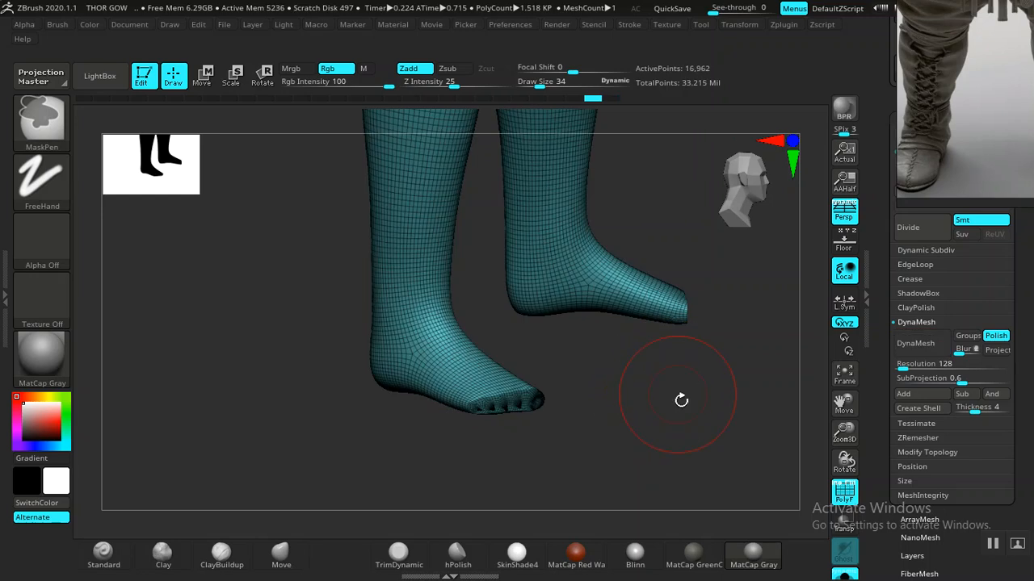
drag(898, 365, 904, 365)
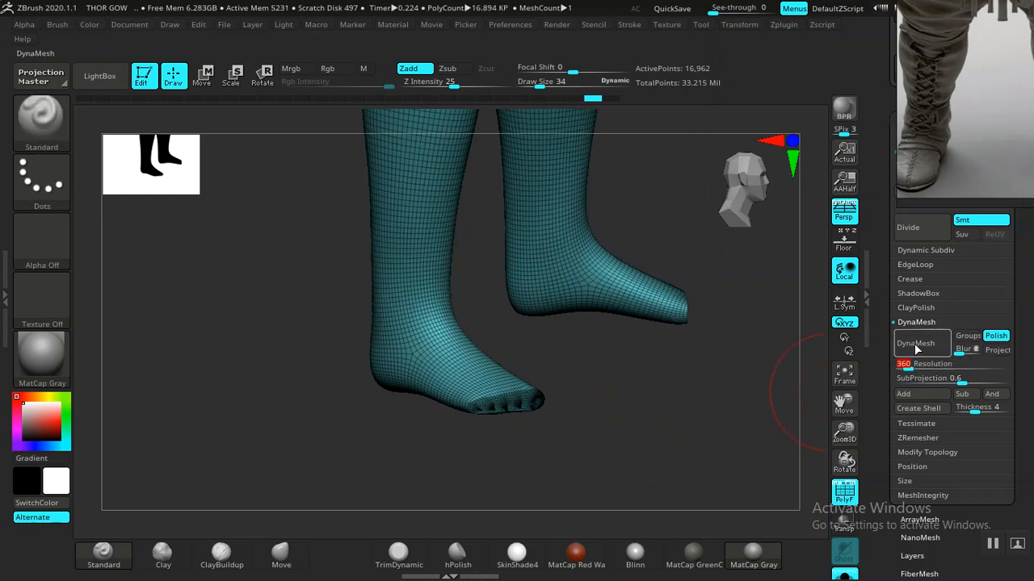
click(916, 344)
- Hide the top cap polygroups so both boot legs are open at the top
drag(646, 406, 578, 437)
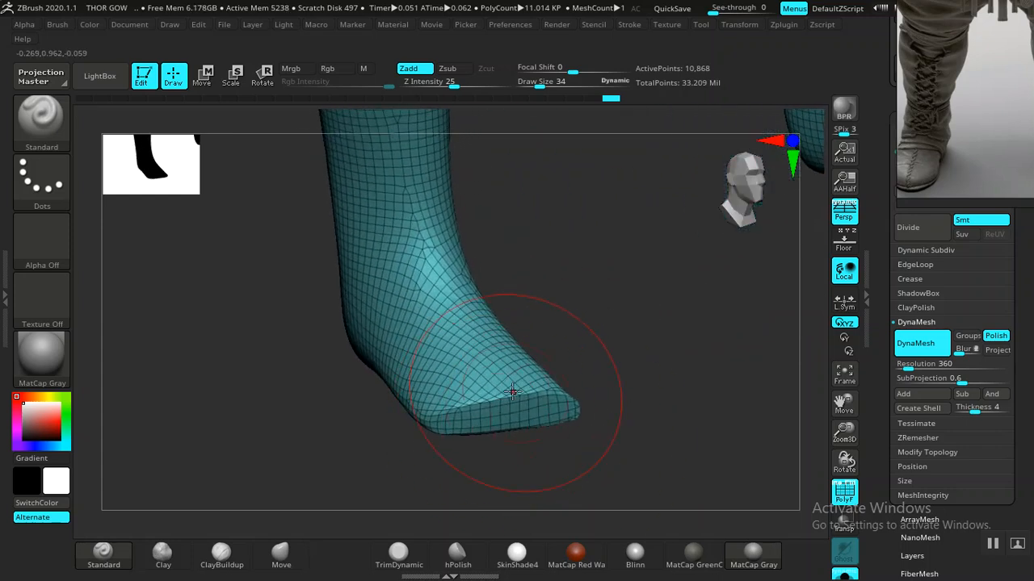
drag(614, 383, 595, 347)
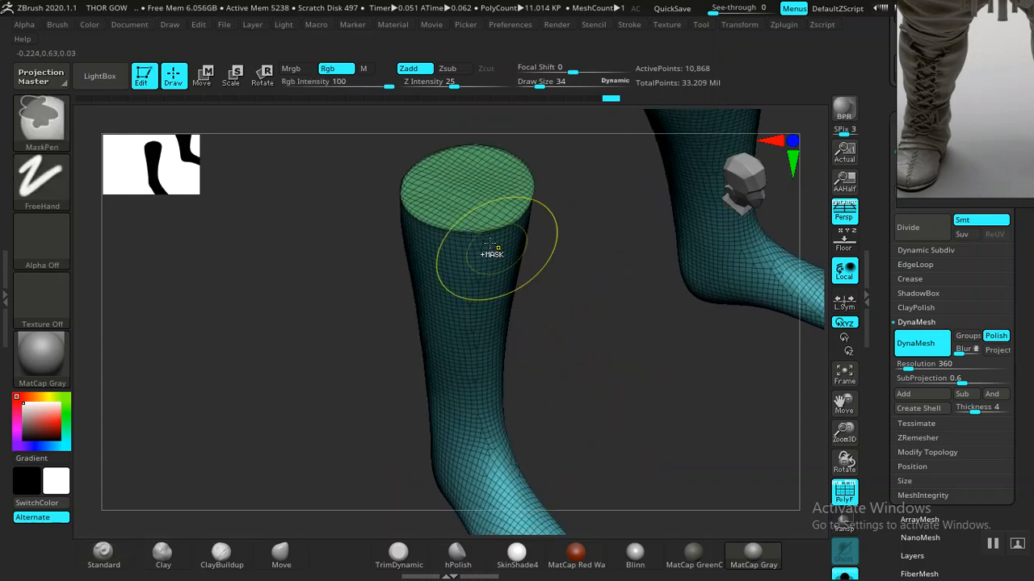
ctrl+shift+click(473, 191)
ctrl+shift+click(476, 196)
drag(634, 380, 710, 372)
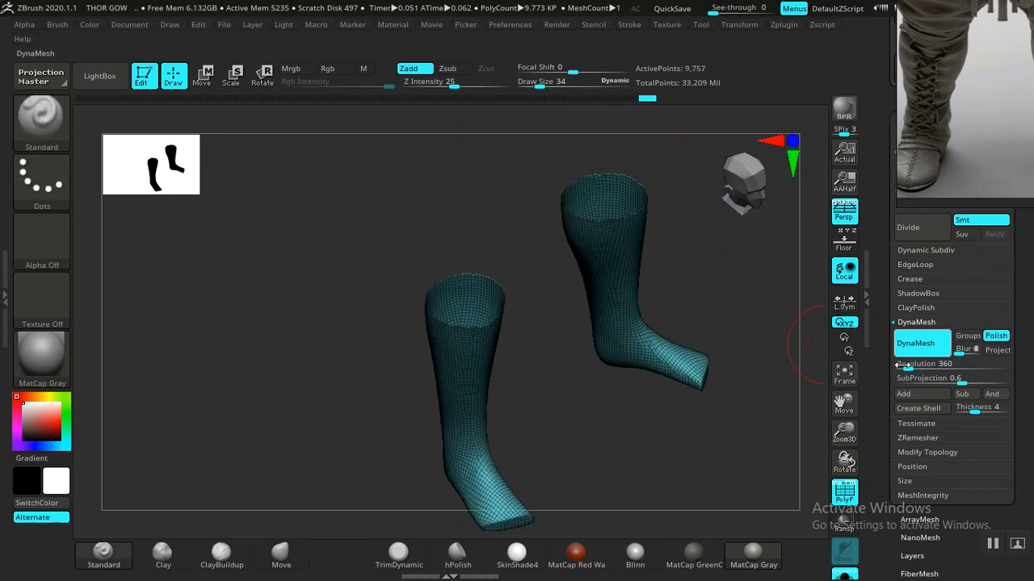
scroll(931, 369, down, 3)
- Expand Modify Topology and smooth the boot surface from a side view with wireframe off
click(927, 322)
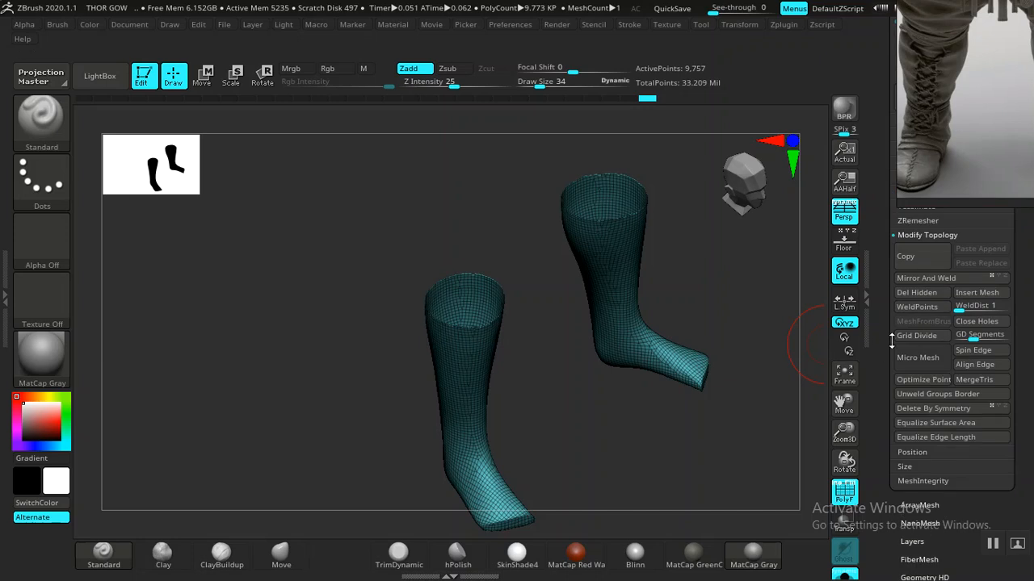
mouse_move(649, 433)
mouse_down()
mouse_move(639, 396)
mouse_move(648, 381)
mouse_move(635, 391)
mouse_move(671, 355)
mouse_move(704, 368)
mouse_move(582, 479)
mouse_move(479, 413)
mouse_up()
key(shift+f)
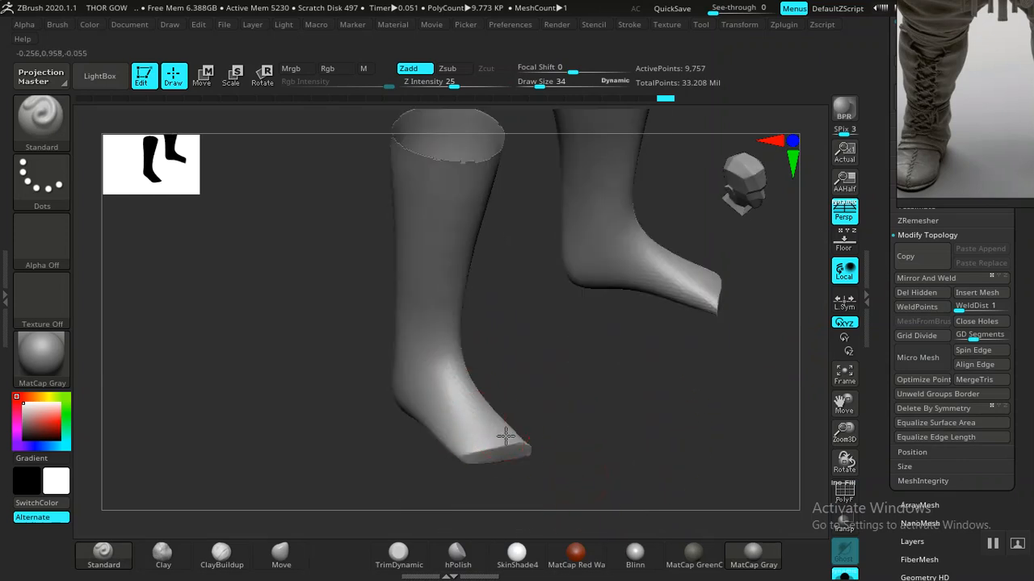
key(shift)
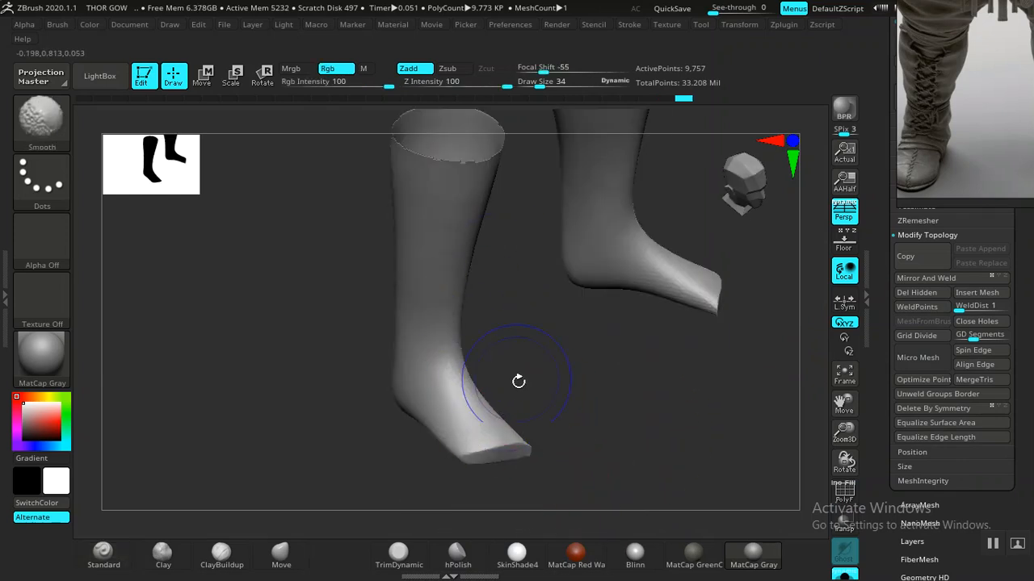
mouse_move(558, 445)
mouse_down()
mouse_move(595, 429)
mouse_move(436, 469)
mouse_up()
- Pick the Move Topological brush and apply Mirror And Weld to the boot mesh
click(293, 559)
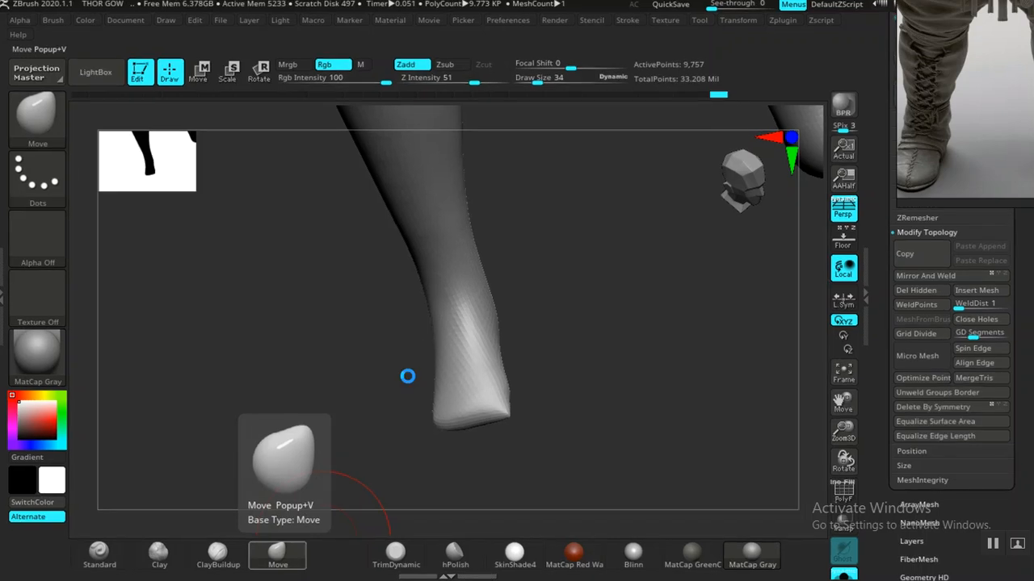
key(b)
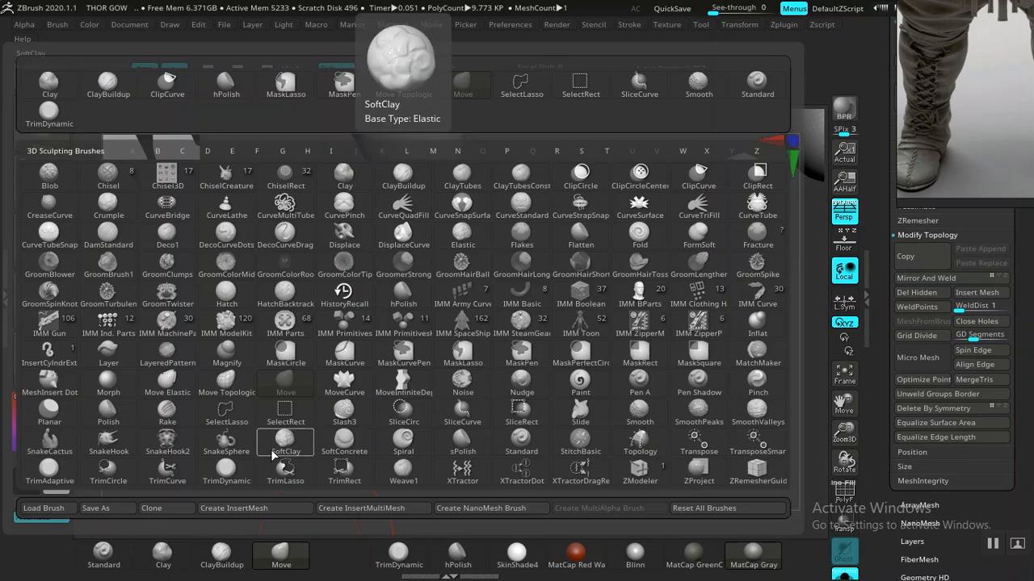
click(226, 386)
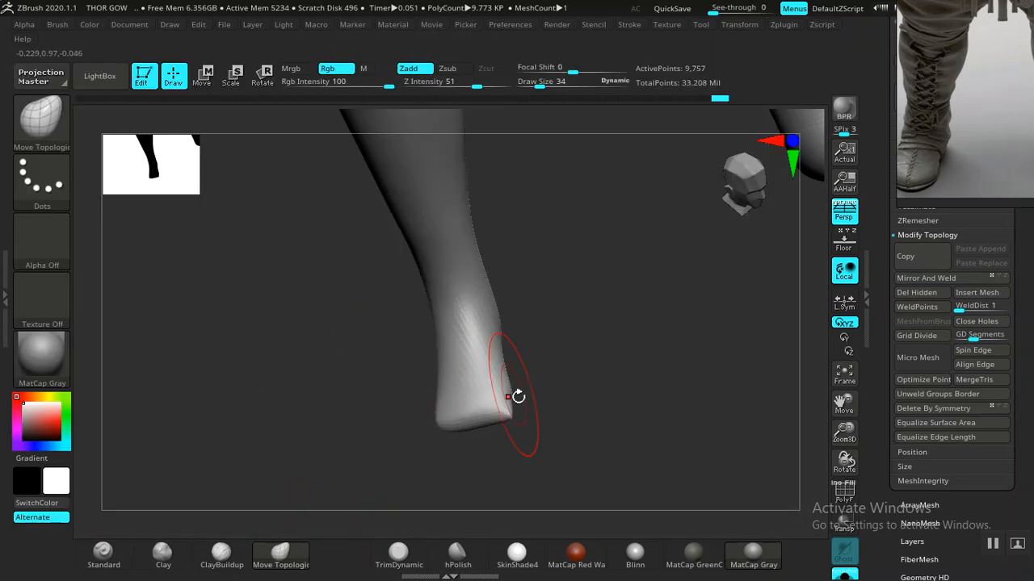
drag(565, 403, 767, 336)
click(932, 278)
- Turn off Solo to show the whole character around the boots, viewed from the front
drag(629, 350, 488, 403)
drag(558, 418, 626, 423)
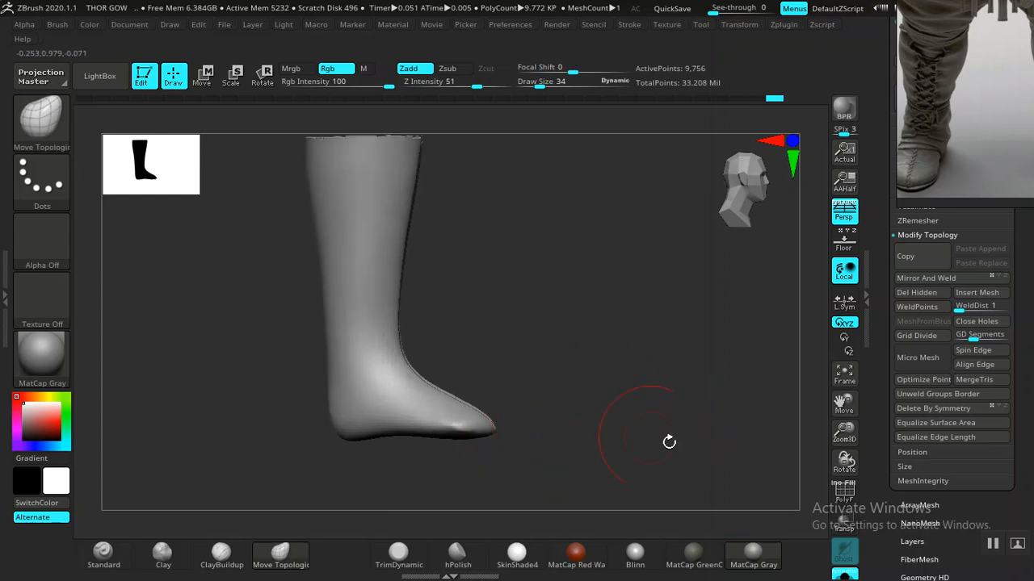
click(843, 575)
drag(638, 428, 657, 358)
- Hide the MAIN FINGER NAILS and OUTER EYES subtools
scroll(763, 332, down, 3)
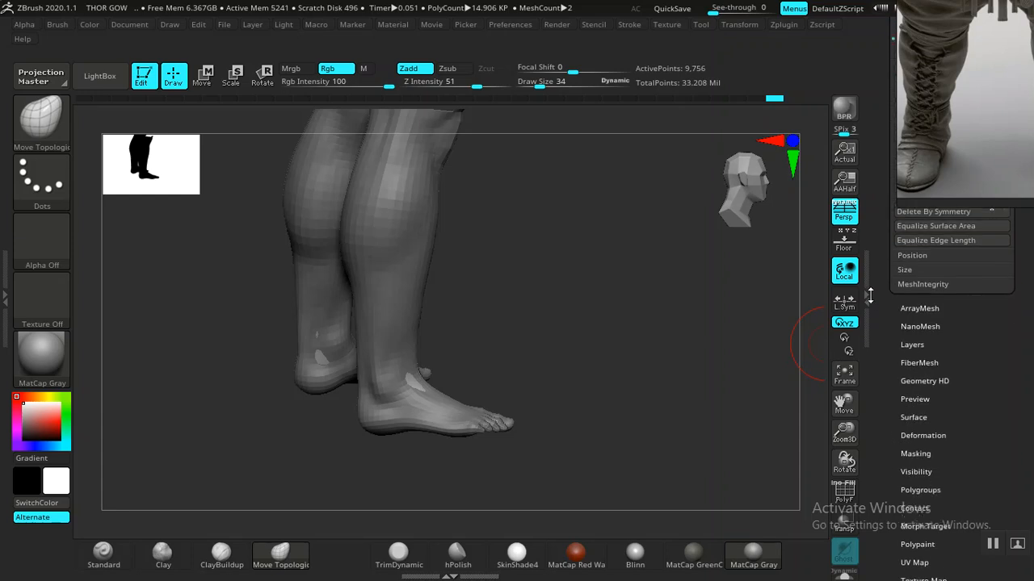
drag(598, 385, 562, 457)
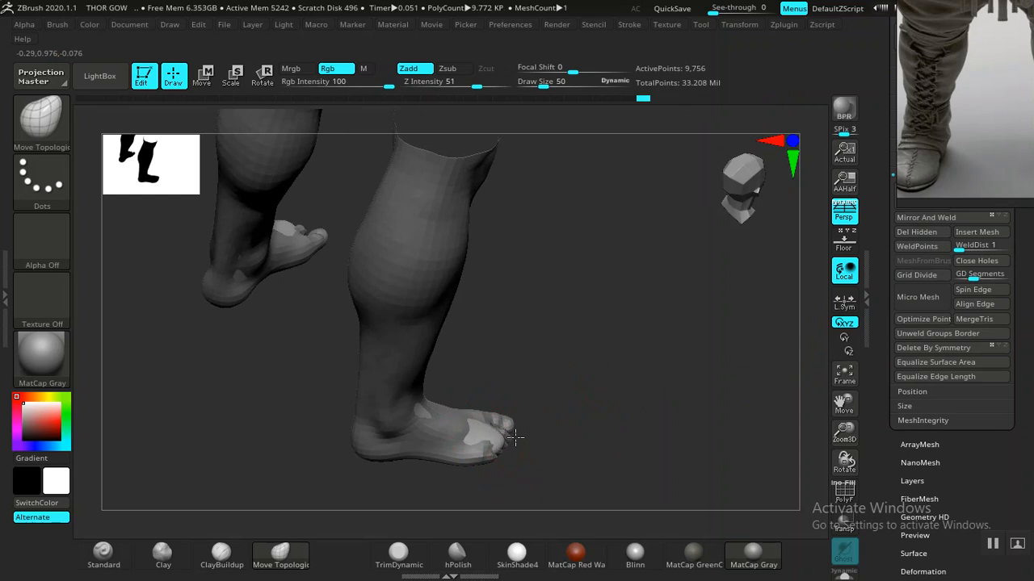
drag(569, 393, 655, 386)
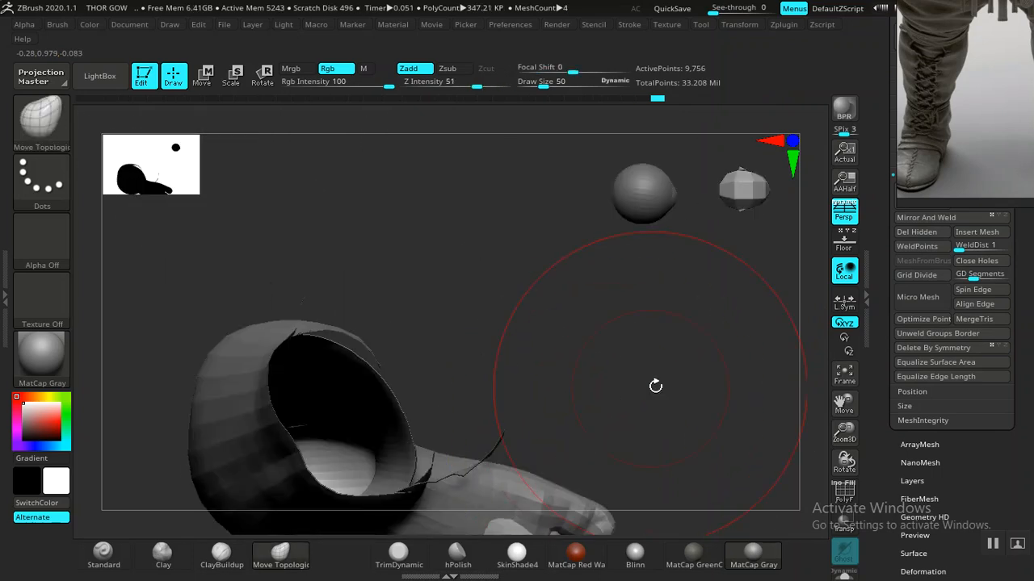
drag(885, 304, 883, 457)
click(913, 292)
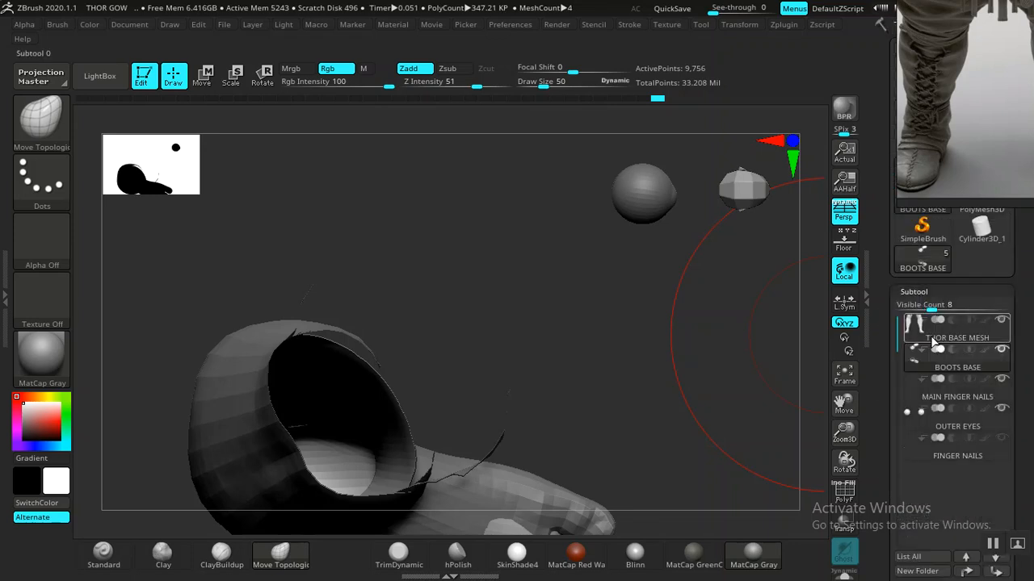
click(1001, 381)
click(1002, 411)
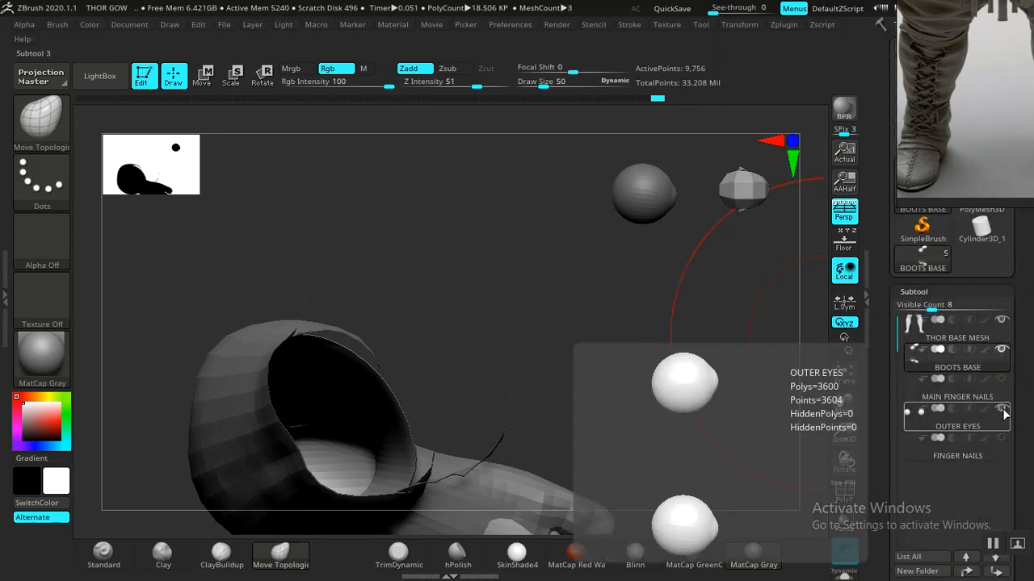
drag(642, 401, 786, 358)
- On THOR BASE MESH, enable double-sided display and PolyF, then hide the upper cuff polygons
click(918, 334)
drag(893, 371, 892, 289)
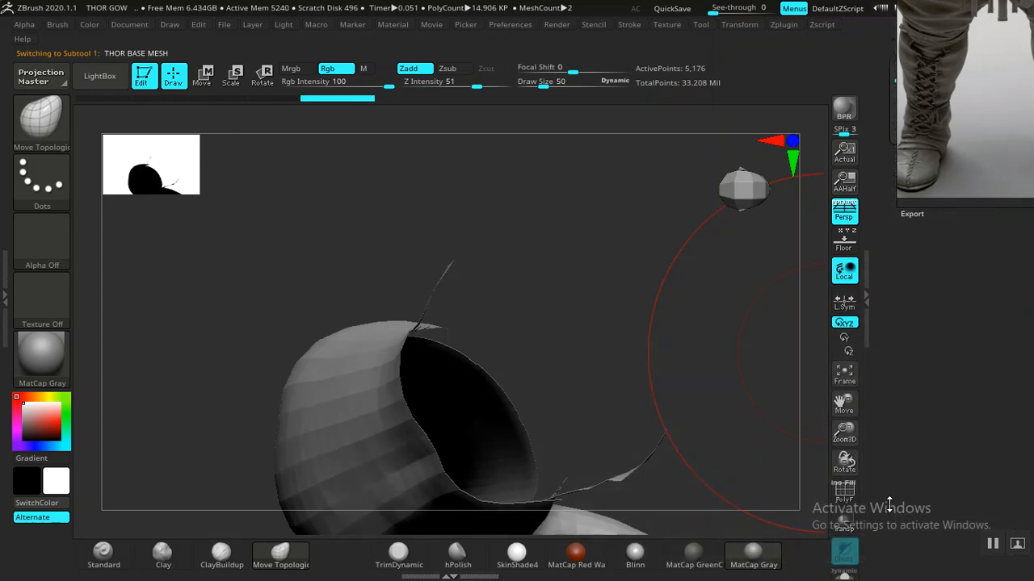
click(890, 472)
click(920, 262)
mouse_move(754, 401)
mouse_down()
mouse_move(671, 360)
mouse_move(609, 298)
mouse_move(637, 302)
mouse_move(648, 358)
mouse_move(644, 240)
mouse_move(540, 428)
mouse_move(641, 376)
mouse_up()
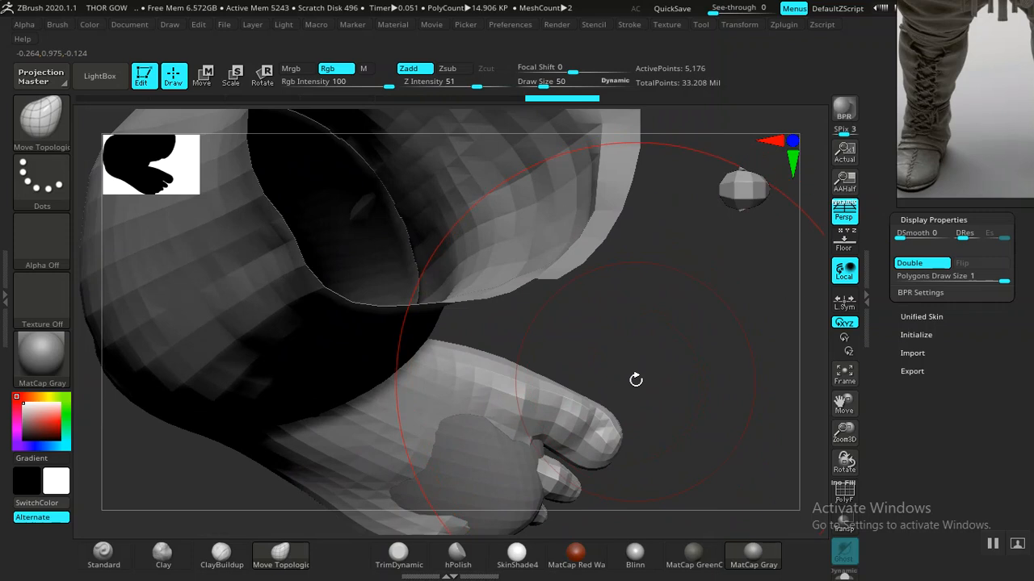
key(shift+f)
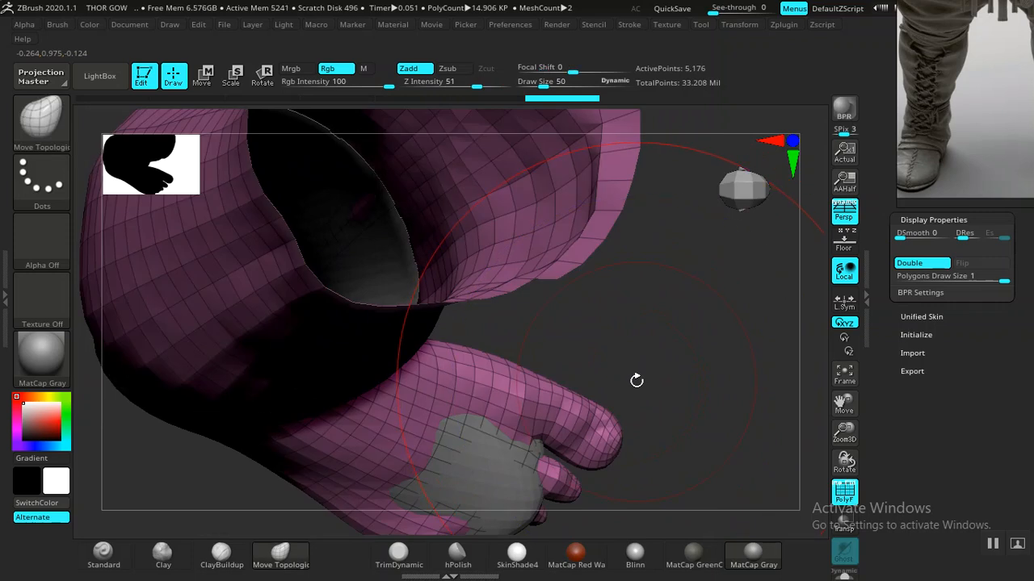
key(ctrl)
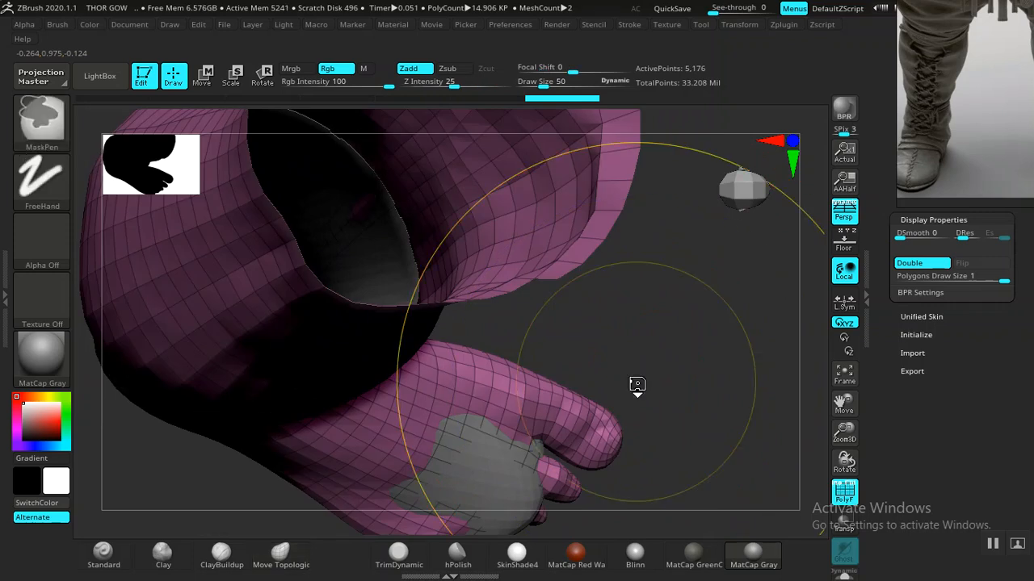
ctrl+shift+click(691, 377)
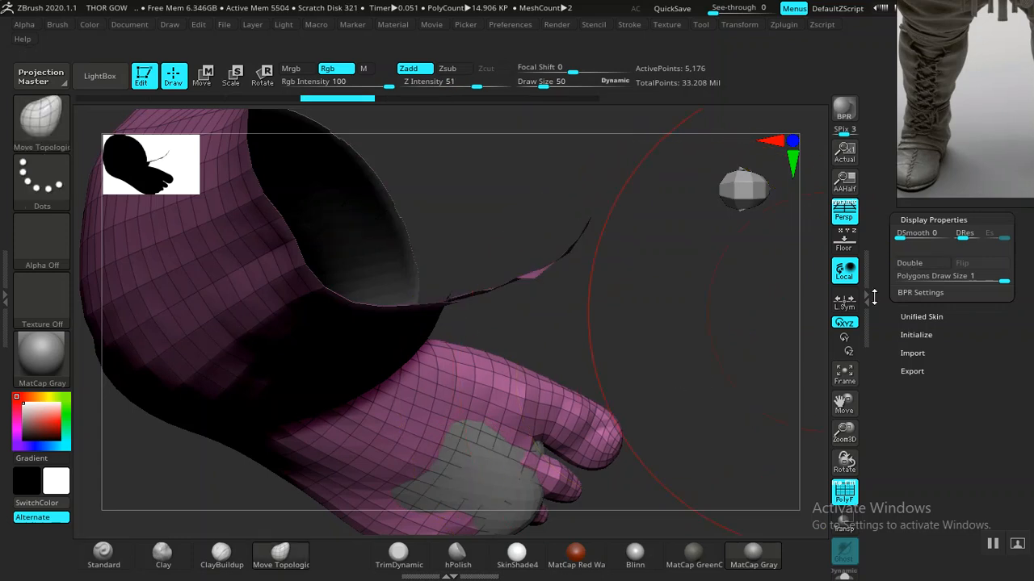
- Turn double-sided display off and make BOOTS BASE the active subtool again
click(908, 262)
drag(908, 262, 890, 406)
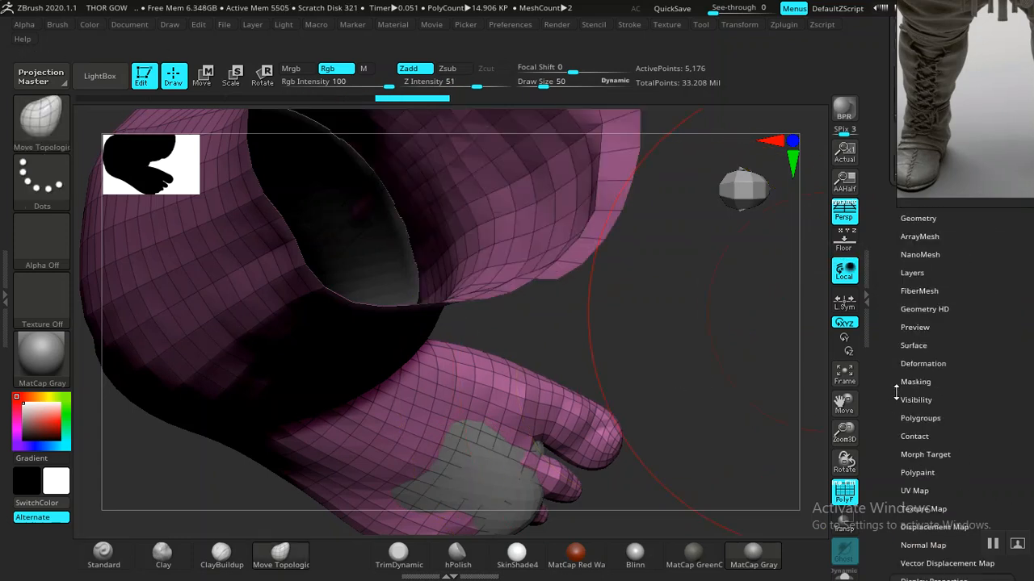
click(903, 232)
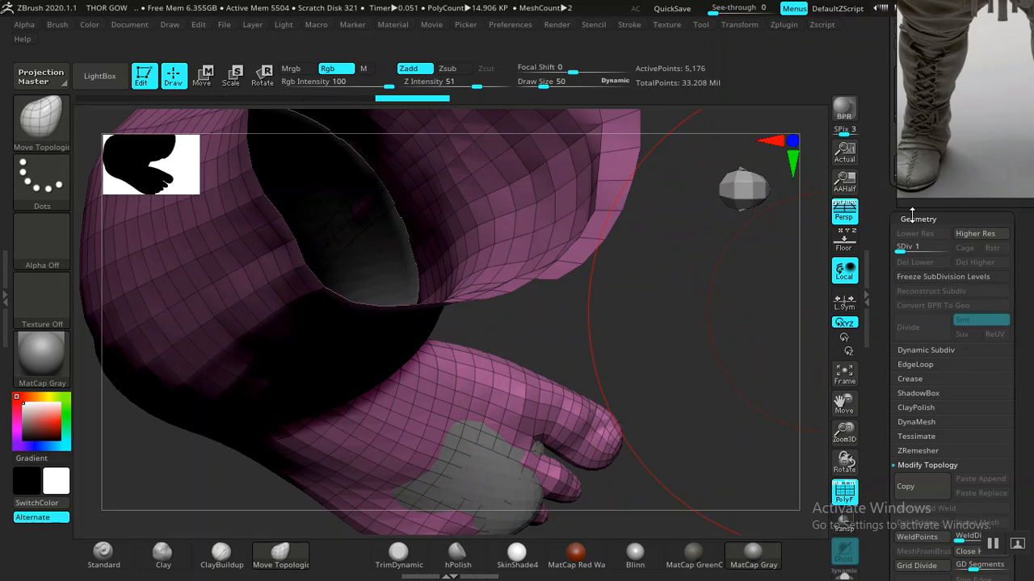
click(918, 226)
drag(919, 238, 934, 310)
click(945, 331)
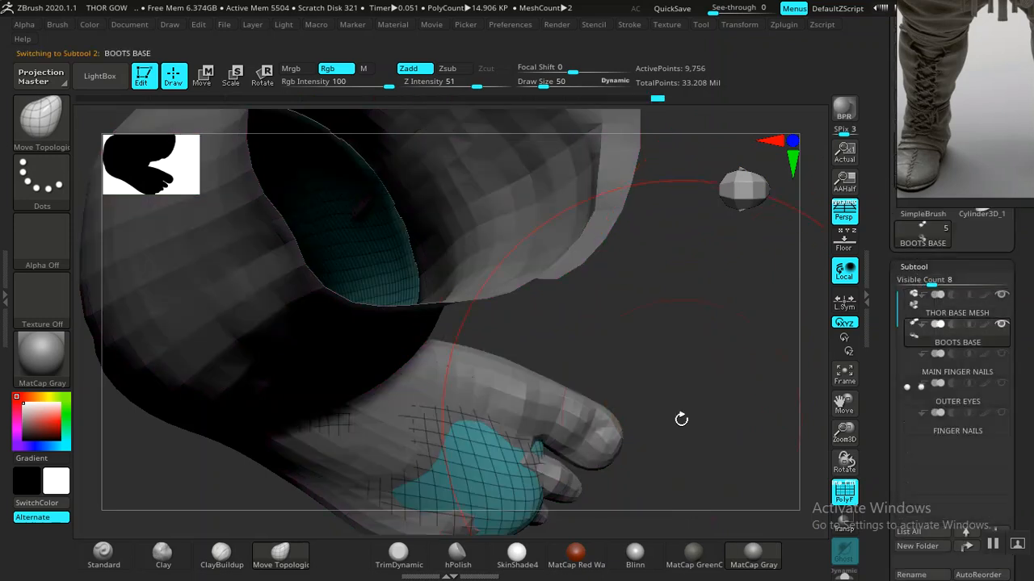
- Enlarge the boot reference photo beside the canvas and view the foot from the side
mouse_move(693, 413)
mouse_down()
mouse_move(687, 374)
mouse_move(699, 340)
mouse_move(683, 362)
mouse_move(683, 353)
mouse_move(554, 417)
mouse_move(637, 415)
mouse_move(654, 455)
mouse_move(702, 392)
mouse_move(732, 376)
mouse_move(687, 363)
mouse_move(704, 356)
mouse_move(604, 301)
mouse_up()
alt+drag(457, 440, 489, 458)
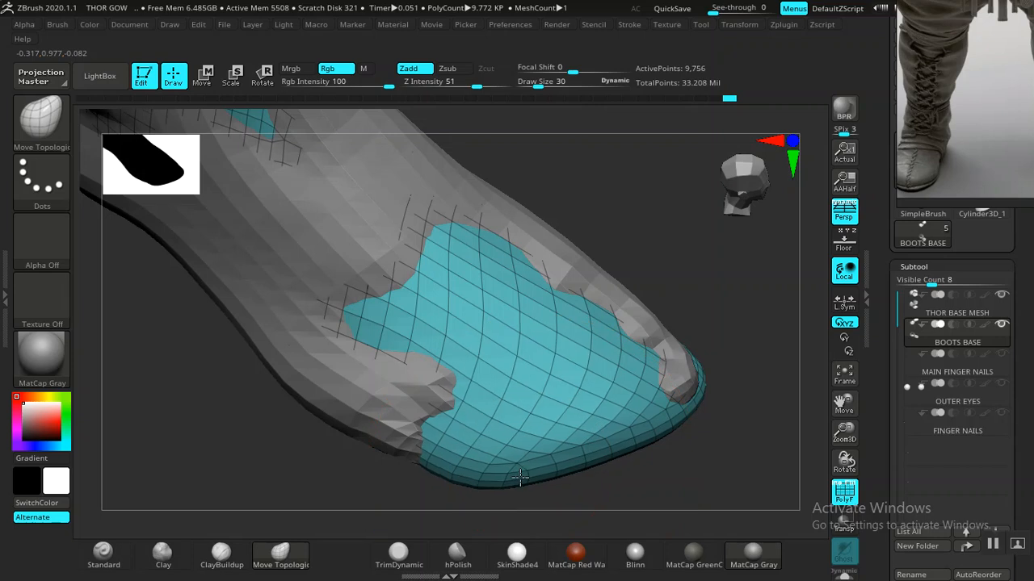
drag(960, 143, 752, 201)
drag(765, 421, 540, 423)
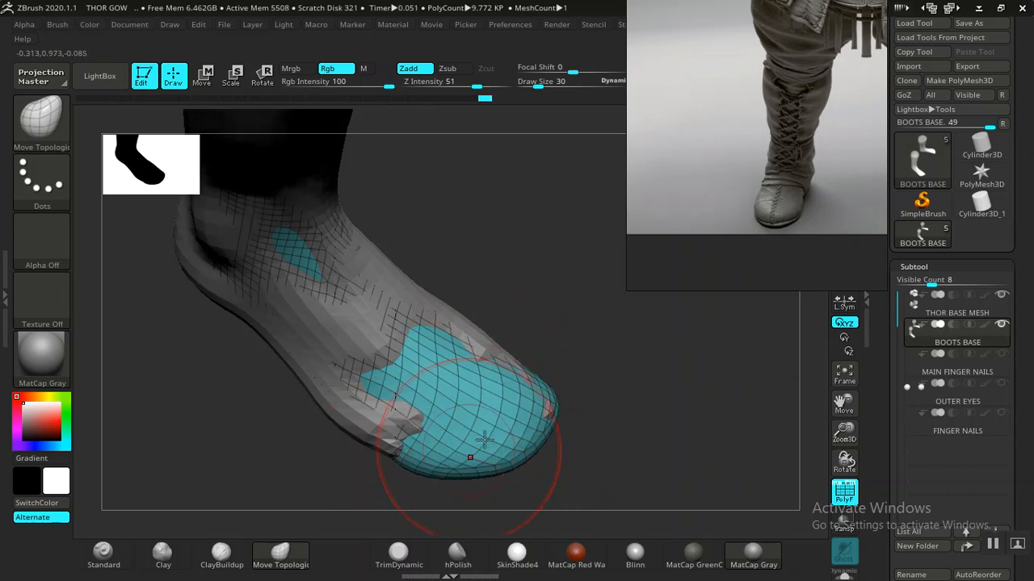
- Inspect both lower legs with Transp on, then opaque again, from low and side angles
drag(630, 374, 585, 369)
drag(517, 421, 731, 466)
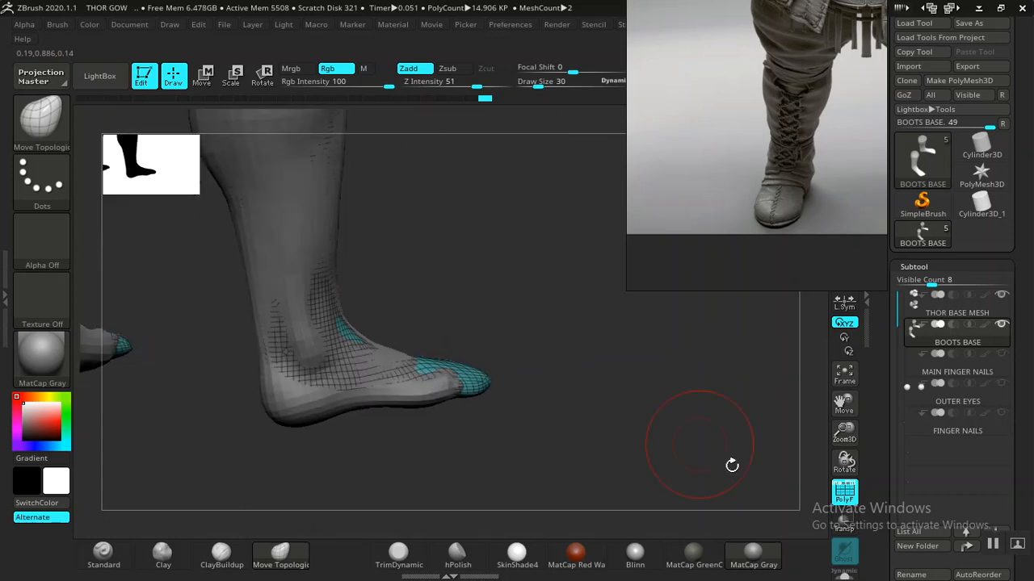
click(844, 523)
drag(641, 404, 527, 404)
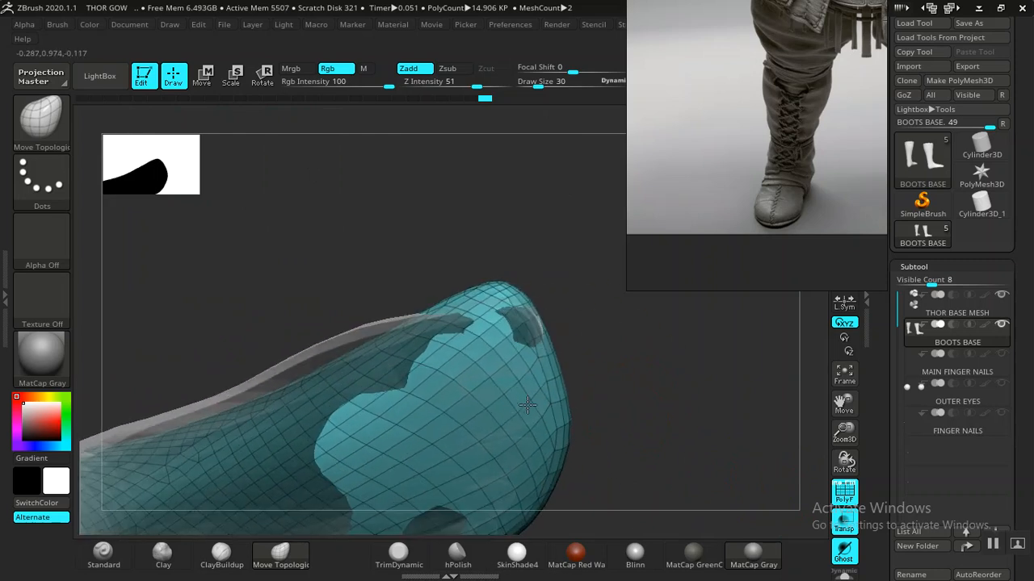
drag(519, 333, 795, 454)
click(843, 529)
drag(662, 452, 658, 392)
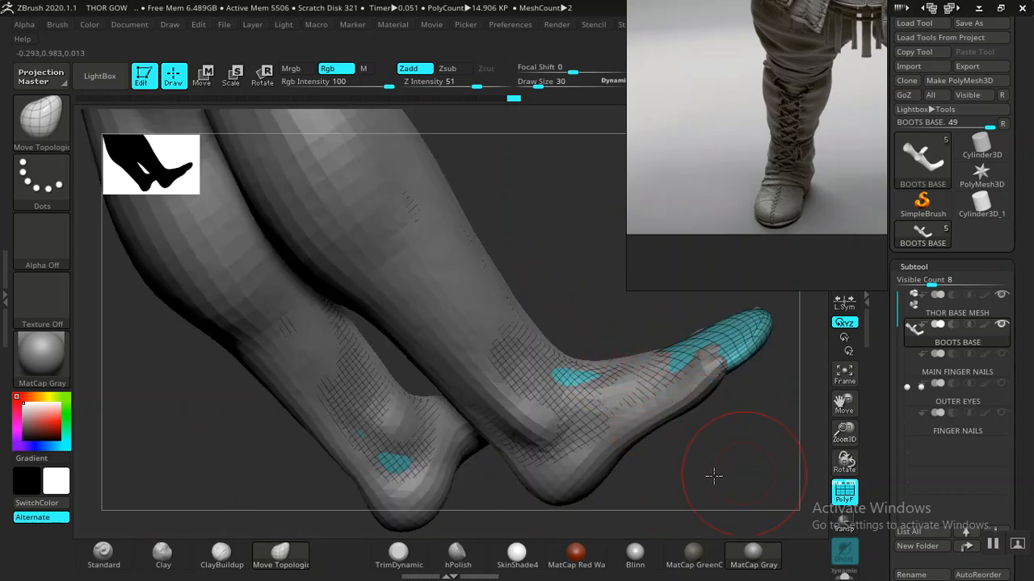
drag(742, 479, 709, 470)
drag(663, 371, 778, 376)
drag(870, 380, 882, 256)
drag(903, 430, 910, 391)
- Inflate the BOOTS BASE to about 7 in Deformation and check the fit from several angles
click(910, 391)
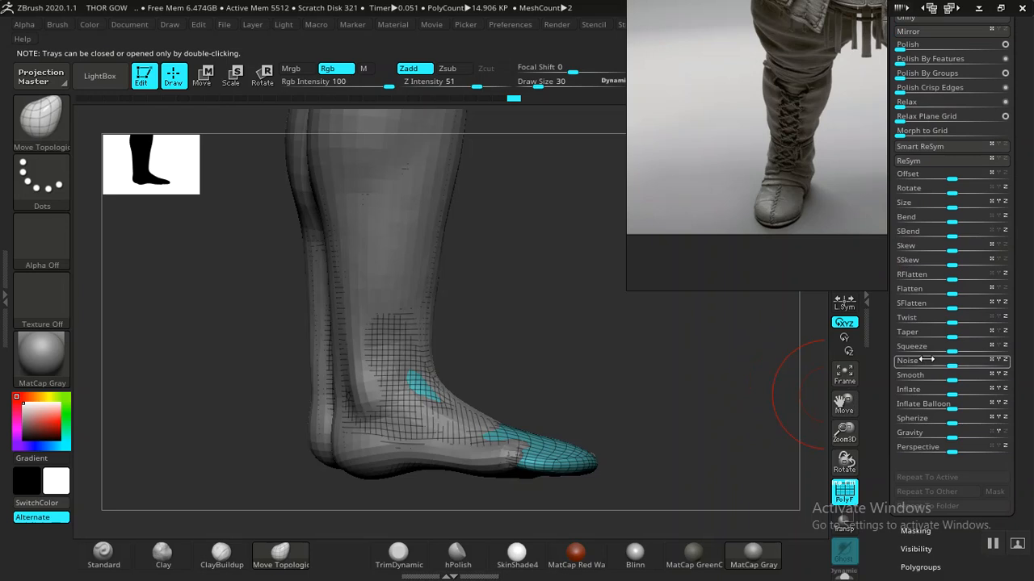
drag(955, 395, 960, 394)
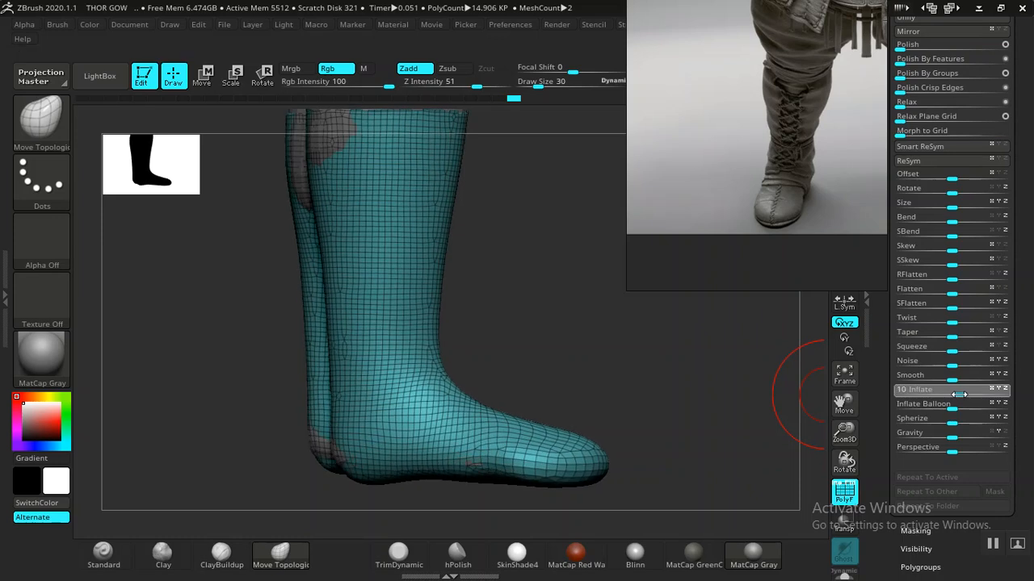
mouse_move(727, 403)
mouse_down()
mouse_move(560, 342)
mouse_move(600, 371)
mouse_move(638, 376)
mouse_move(692, 358)
mouse_move(605, 374)
mouse_move(634, 404)
mouse_move(606, 398)
mouse_move(627, 434)
mouse_move(649, 418)
mouse_move(664, 376)
mouse_move(622, 353)
mouse_move(614, 364)
mouse_move(633, 370)
mouse_move(605, 369)
mouse_move(649, 328)
mouse_move(674, 376)
mouse_move(448, 445)
mouse_up()
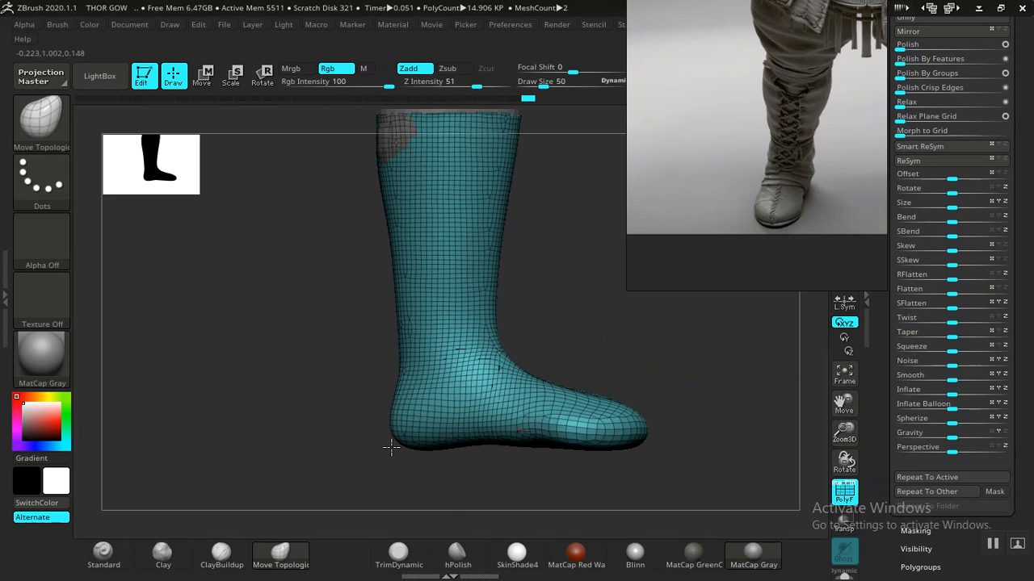
drag(345, 482, 371, 441)
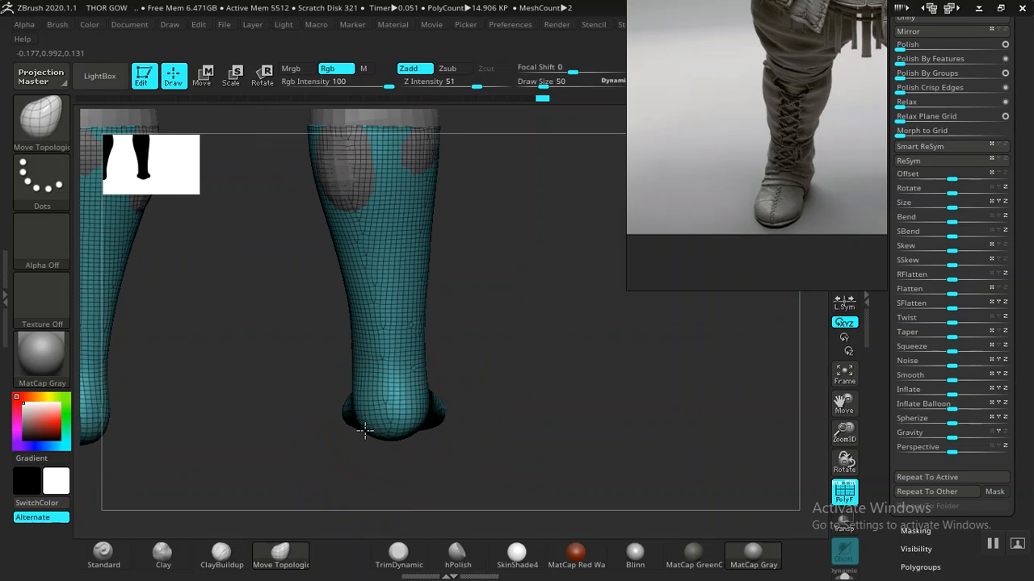
drag(429, 419, 603, 402)
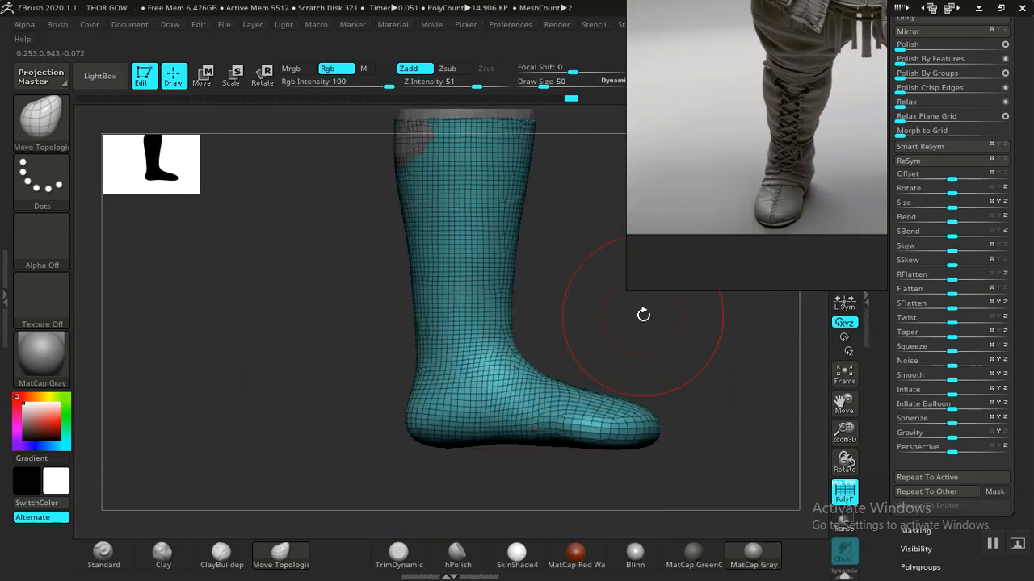
drag(643, 315, 403, 281)
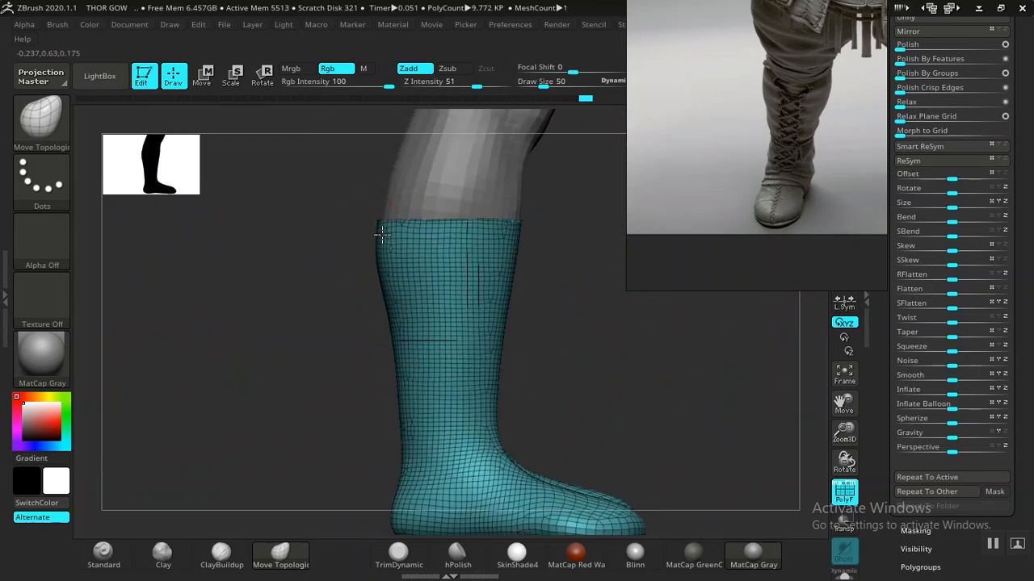
- Hide the polygon wireframe and review both boot feet from rear, side and front
mouse_move(602, 374)
mouse_down()
mouse_move(627, 374)
mouse_move(600, 404)
mouse_move(558, 422)
mouse_move(607, 386)
mouse_move(608, 474)
mouse_move(566, 408)
mouse_move(492, 436)
mouse_move(443, 417)
mouse_move(465, 373)
mouse_up()
key(shift+f)
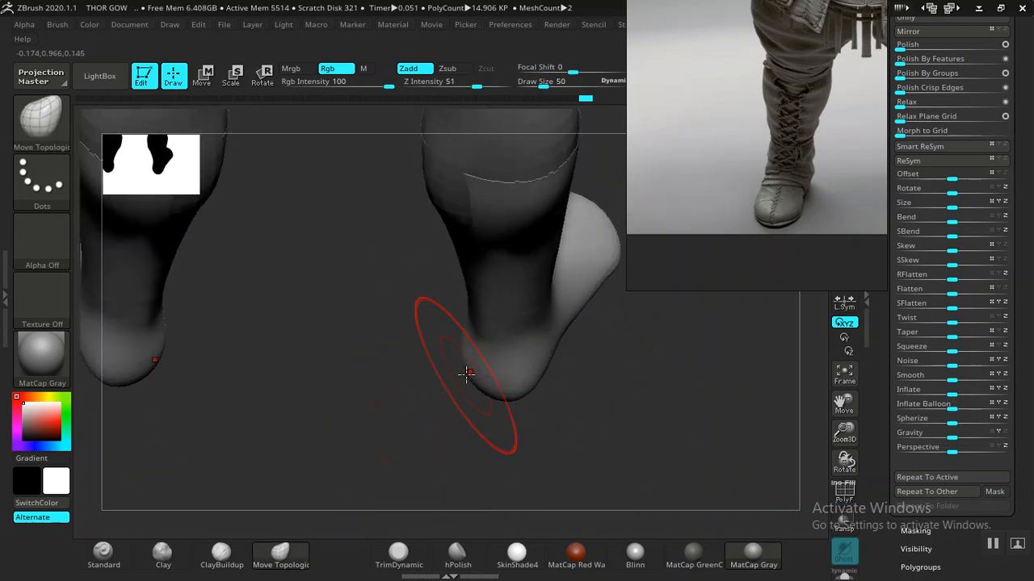
drag(614, 307, 619, 417)
mouse_move(472, 227)
mouse_down()
mouse_move(587, 293)
mouse_move(478, 269)
mouse_up()
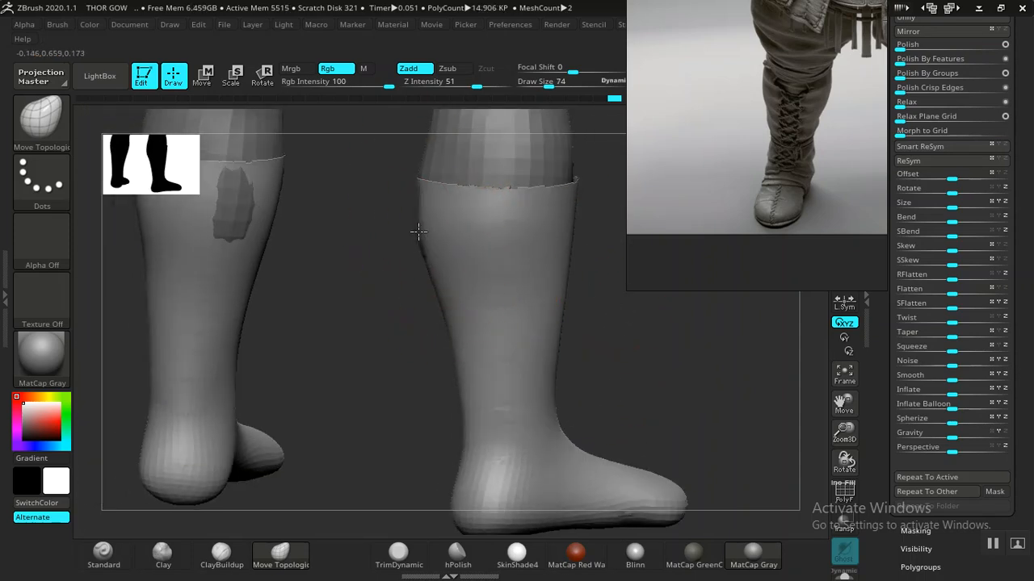
drag(390, 364, 391, 336)
drag(556, 349, 486, 357)
drag(448, 307, 484, 397)
mouse_move(416, 418)
mouse_down()
mouse_move(450, 439)
mouse_move(519, 418)
mouse_move(574, 358)
mouse_move(562, 418)
mouse_move(557, 285)
mouse_move(538, 355)
mouse_move(562, 350)
mouse_move(596, 425)
mouse_move(513, 399)
mouse_up()
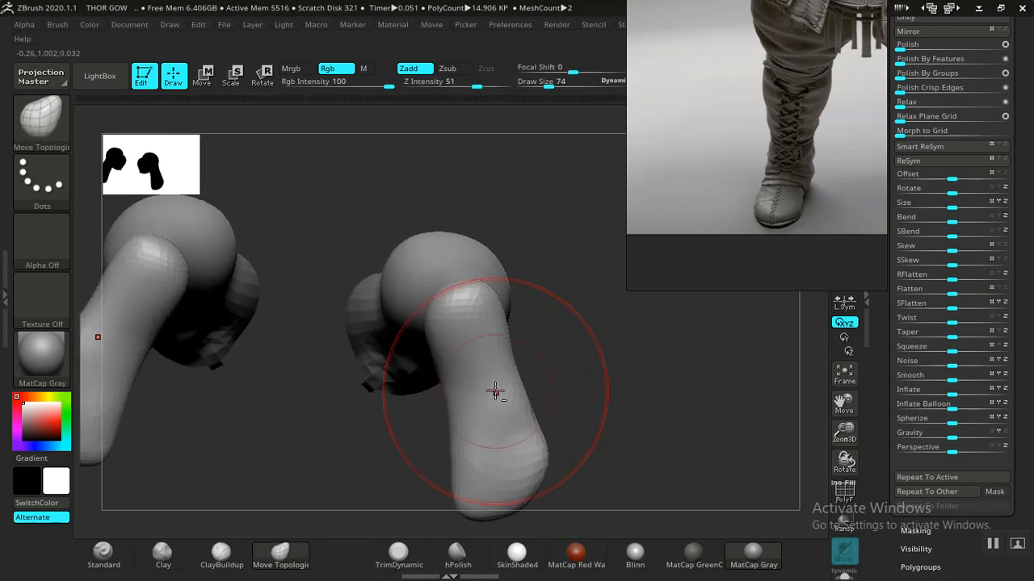
drag(554, 371, 454, 428)
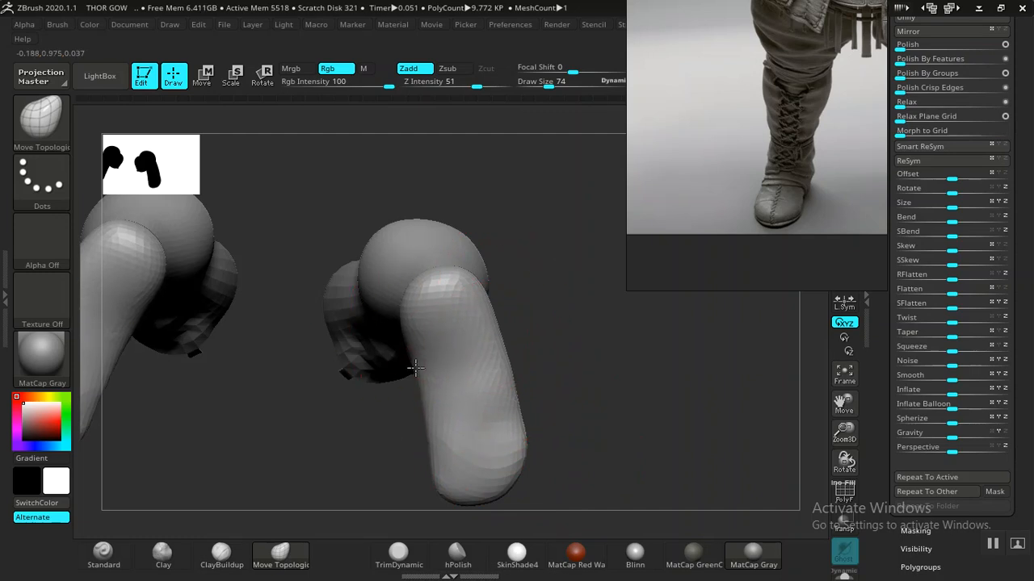
mouse_move(557, 449)
mouse_down()
mouse_move(604, 409)
mouse_move(603, 424)
mouse_move(615, 426)
mouse_move(450, 379)
mouse_up()
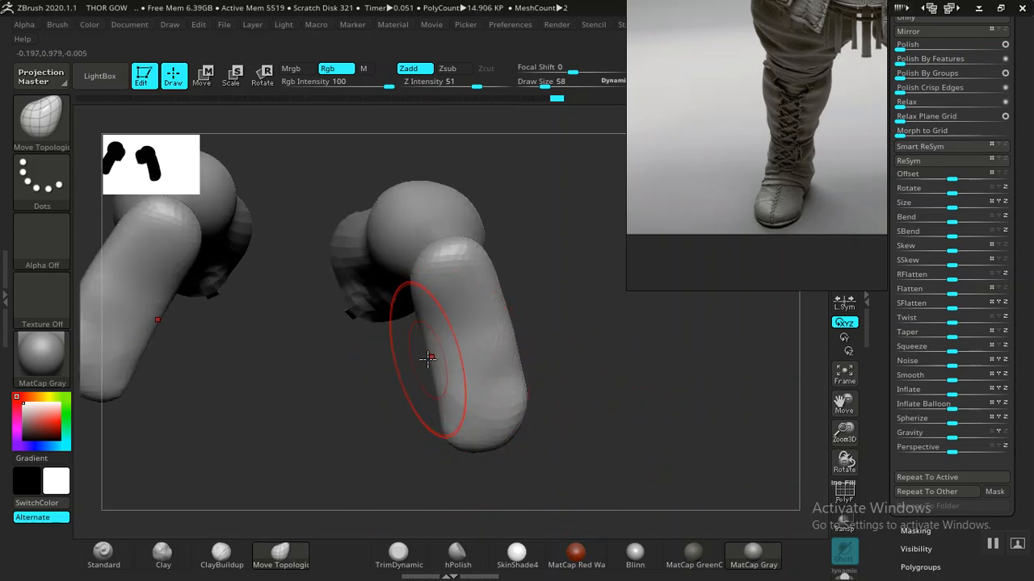
mouse_move(435, 355)
mouse_down()
mouse_move(681, 393)
mouse_move(581, 376)
mouse_move(567, 452)
mouse_move(530, 399)
mouse_move(528, 422)
mouse_move(552, 387)
mouse_move(530, 455)
mouse_move(403, 271)
mouse_move(535, 390)
mouse_move(528, 397)
mouse_move(568, 374)
mouse_move(470, 446)
mouse_up()
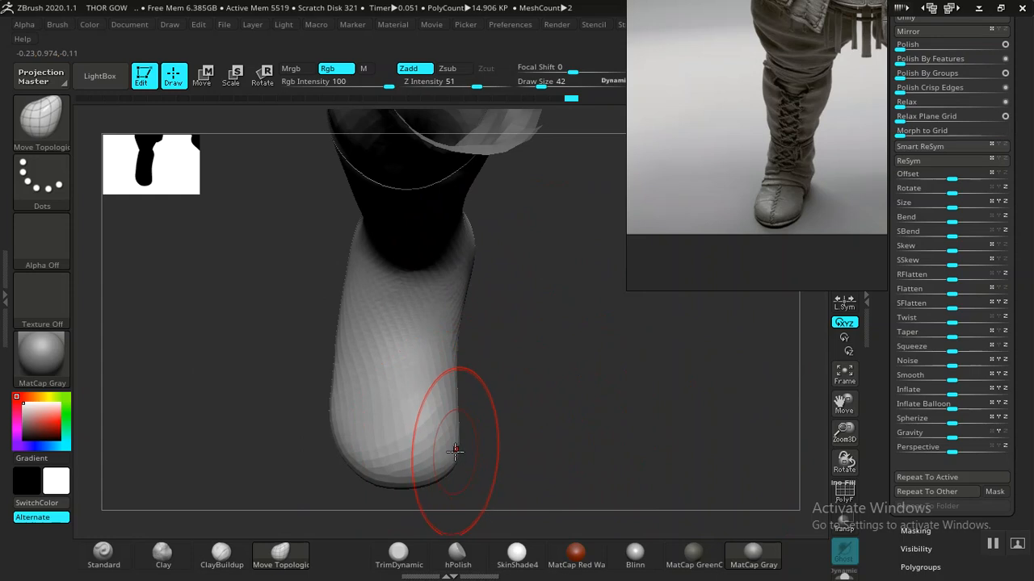
drag(467, 433, 457, 450)
- Switch to the Move Topologic brush and smooth the boot foot at Z Intensity 29
key(b)
key(m)
key(t)
mouse_move(563, 477)
mouse_down()
mouse_move(548, 396)
mouse_move(565, 445)
mouse_move(588, 444)
mouse_move(482, 342)
mouse_move(570, 427)
mouse_move(535, 412)
mouse_move(520, 444)
mouse_up()
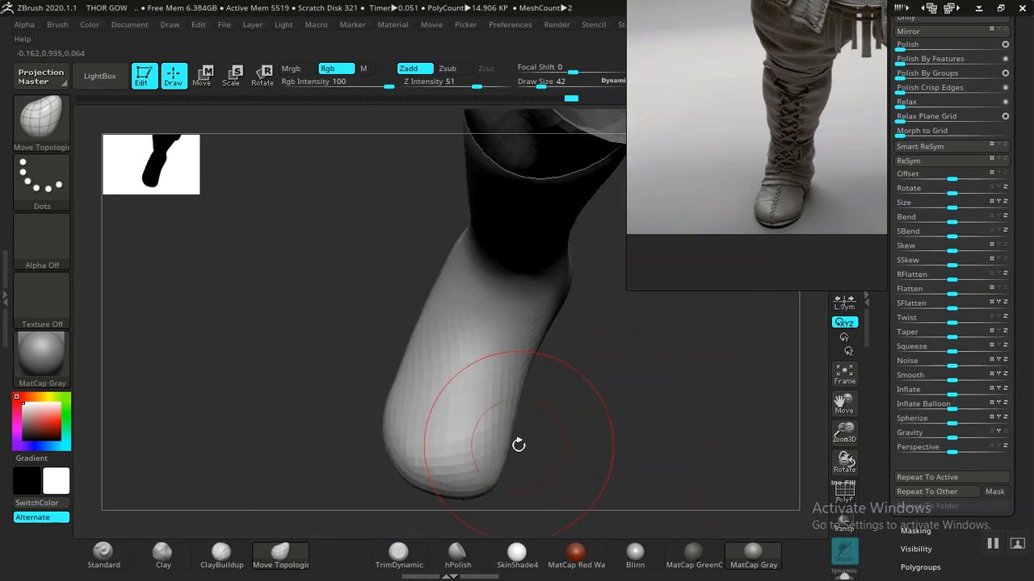
key(shift)
mouse_move(581, 451)
mouse_down()
mouse_move(657, 464)
mouse_move(599, 407)
mouse_move(682, 477)
mouse_move(510, 367)
mouse_up()
key(shift)
key(shift)
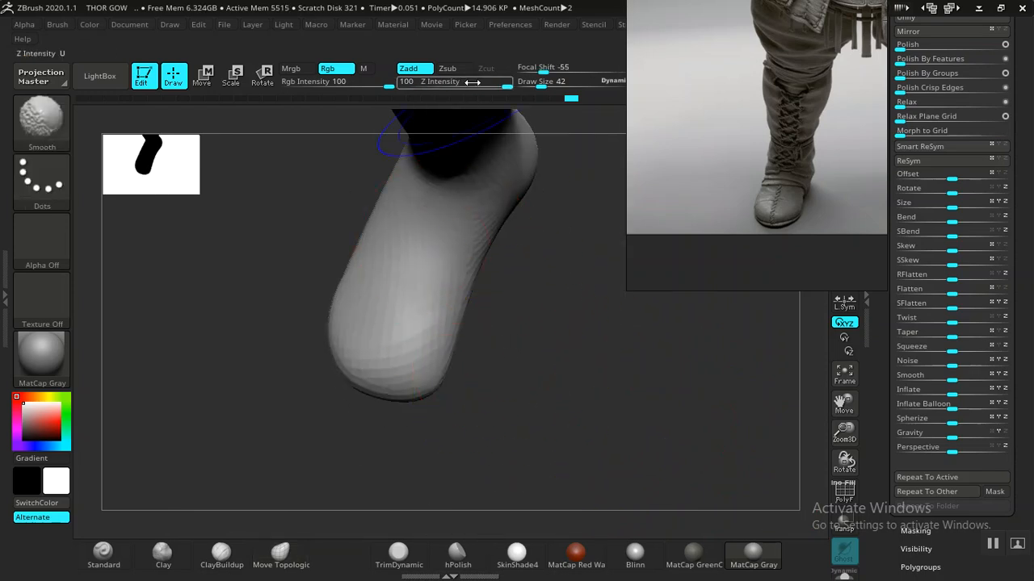
drag(458, 84, 459, 84)
key(shift)
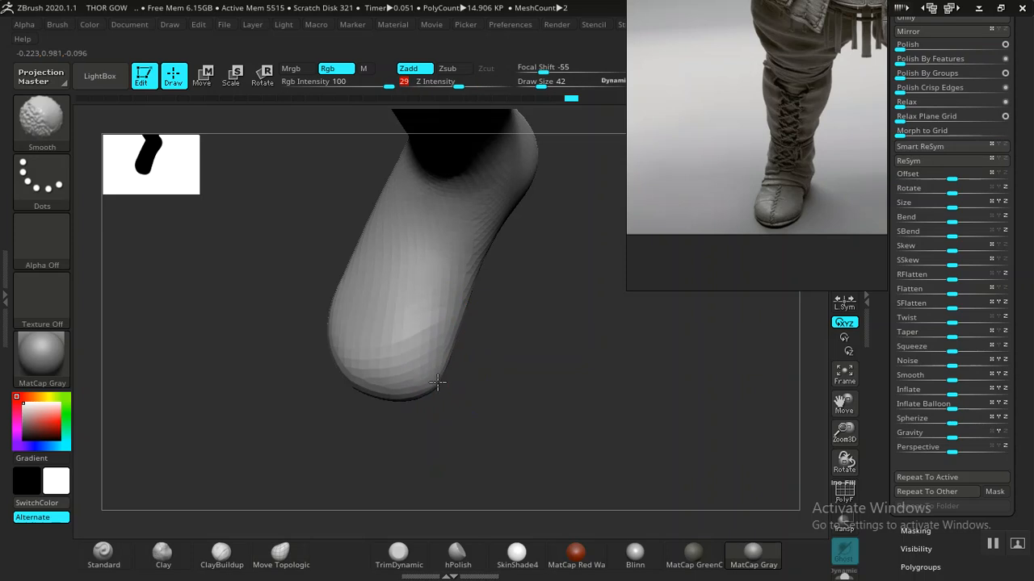
mouse_move(506, 390)
mouse_down()
mouse_move(512, 415)
mouse_move(457, 459)
mouse_move(449, 484)
mouse_move(538, 450)
mouse_move(556, 352)
mouse_move(543, 346)
mouse_up()
key(shift)
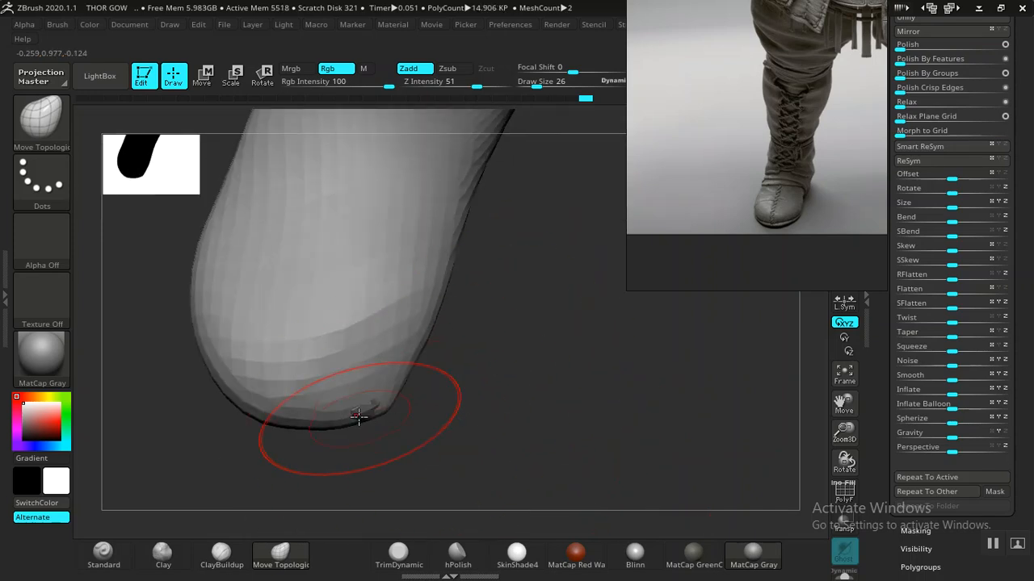
- Reshape the foot into a rounder toe and heel, checking it from toe and side
drag(434, 422, 368, 436)
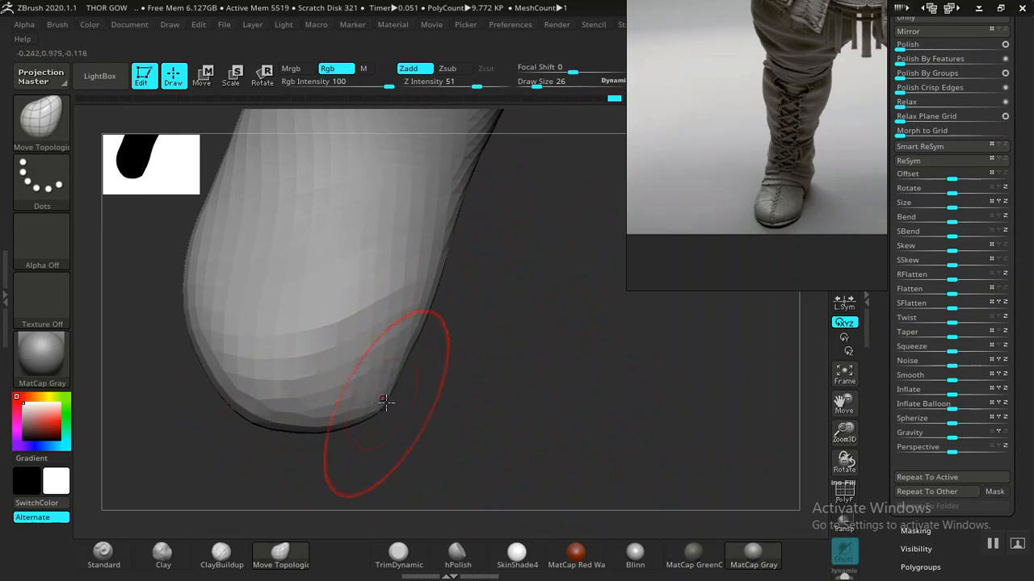
drag(485, 405, 541, 439)
mouse_move(645, 361)
mouse_down()
mouse_move(591, 330)
mouse_move(524, 254)
mouse_up()
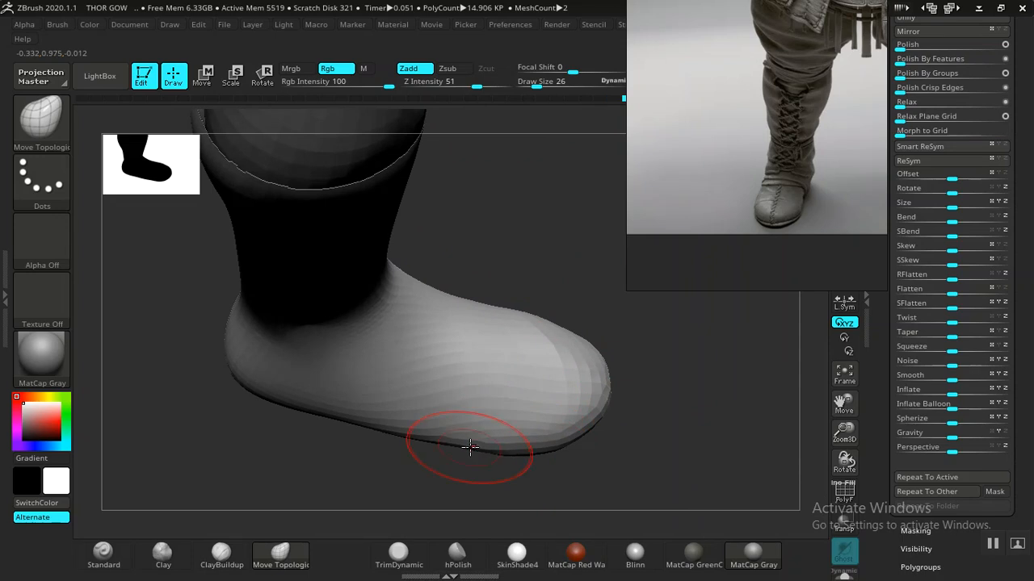
drag(483, 272, 588, 169)
mouse_move(549, 257)
mouse_down()
mouse_move(512, 270)
mouse_move(496, 300)
mouse_move(498, 337)
mouse_move(487, 268)
mouse_move(517, 357)
mouse_move(501, 484)
mouse_move(557, 364)
mouse_move(496, 392)
mouse_move(546, 383)
mouse_move(557, 369)
mouse_move(567, 478)
mouse_move(525, 508)
mouse_up()
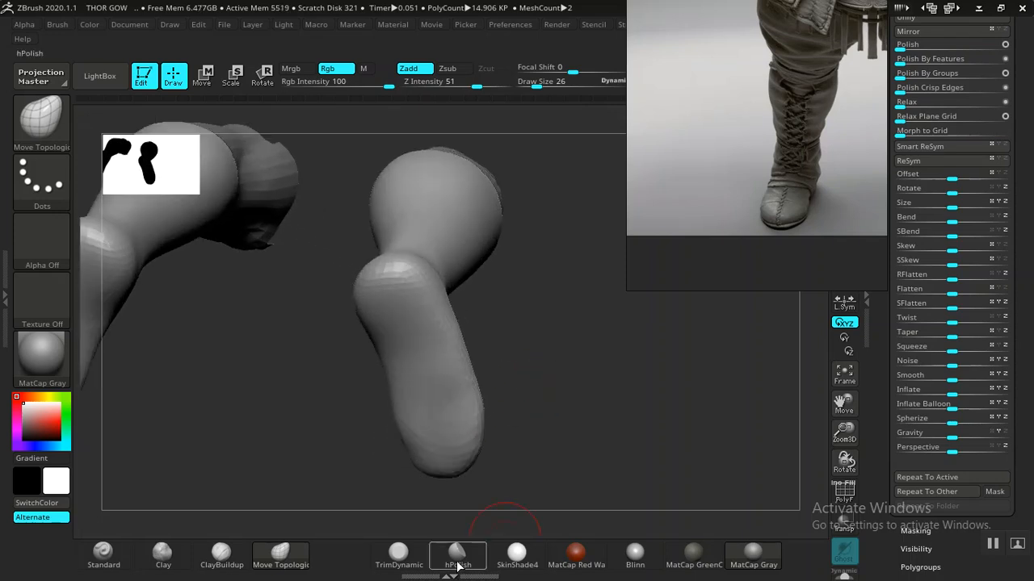
- Choose the hPolish brush and flatten a patch on the front of the shin
click(457, 554)
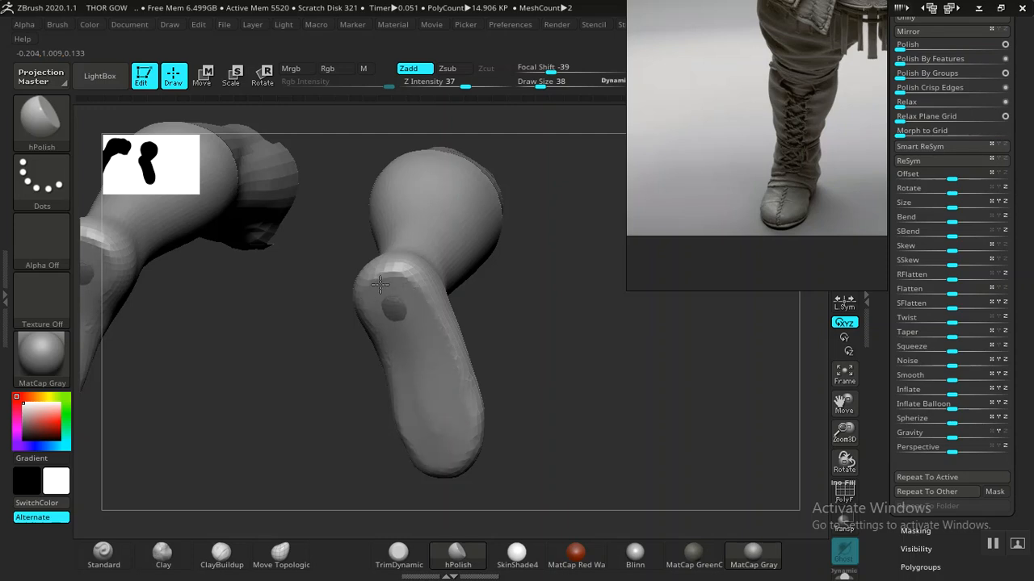
mouse_move(592, 418)
mouse_down()
mouse_move(561, 424)
mouse_move(558, 342)
mouse_move(570, 325)
mouse_move(534, 380)
mouse_move(586, 269)
mouse_move(565, 328)
mouse_move(522, 331)
mouse_move(591, 310)
mouse_move(605, 323)
mouse_move(605, 461)
mouse_move(674, 371)
mouse_move(605, 411)
mouse_move(640, 426)
mouse_move(538, 436)
mouse_up()
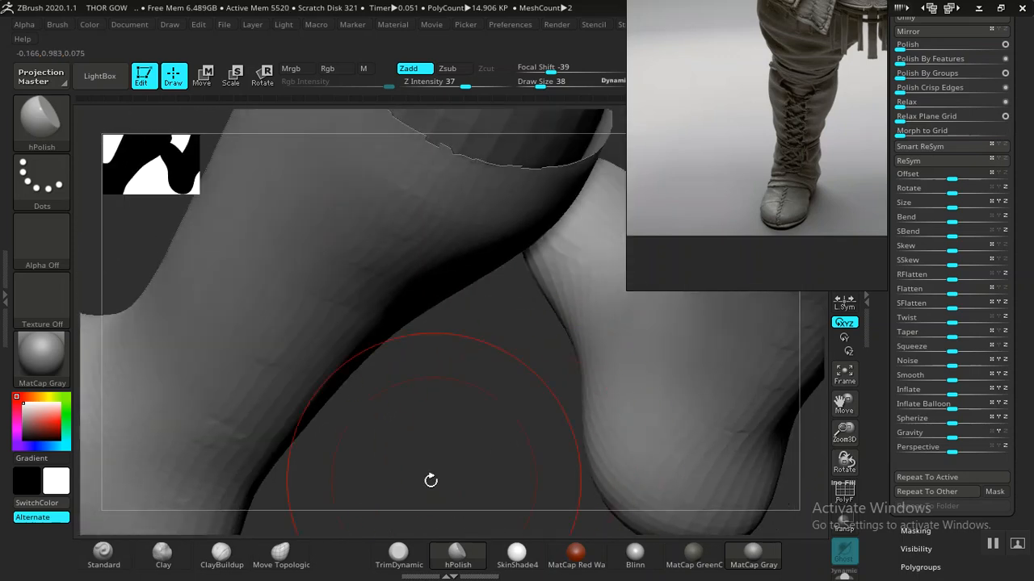
- Switch to ClayBuildup and inspect the boots' soles, heels and ankles from every side
click(222, 555)
mouse_move(363, 415)
mouse_down()
mouse_move(512, 369)
mouse_move(496, 368)
mouse_move(459, 415)
mouse_move(452, 323)
mouse_move(363, 438)
mouse_move(427, 411)
mouse_move(565, 321)
mouse_up()
drag(654, 379, 549, 365)
key(f)
drag(452, 387, 579, 436)
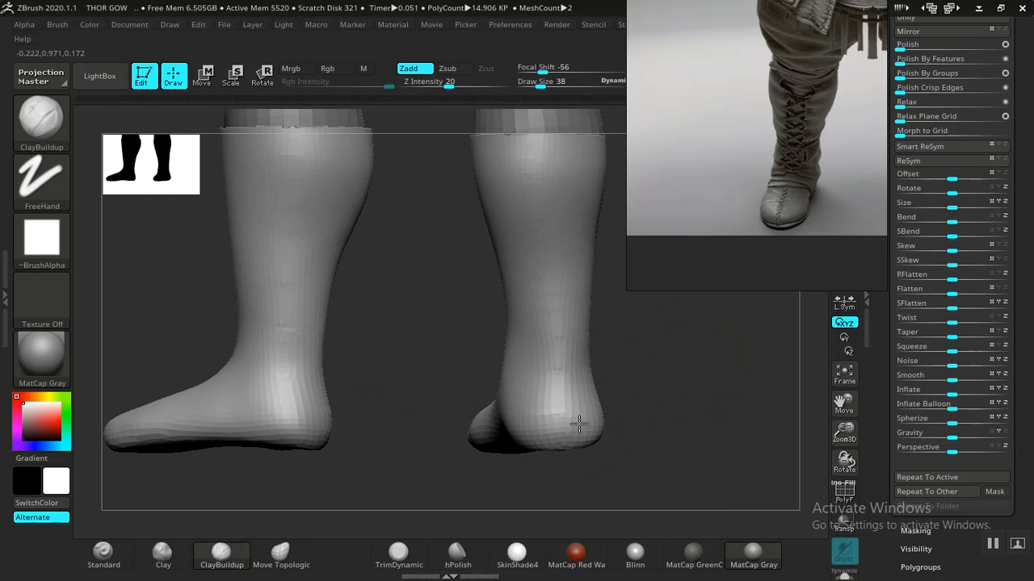
drag(686, 401, 619, 434)
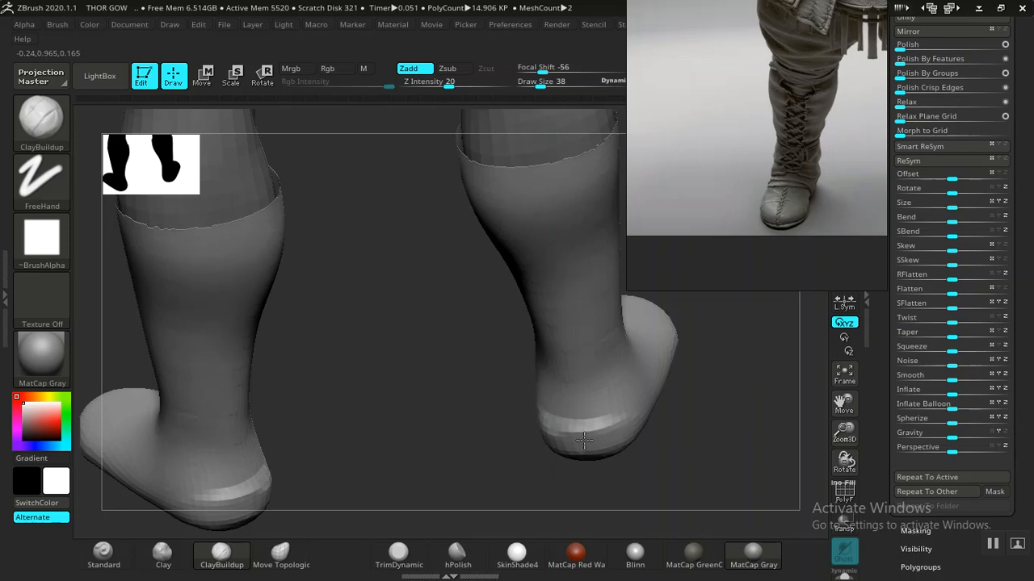
drag(709, 433, 673, 412)
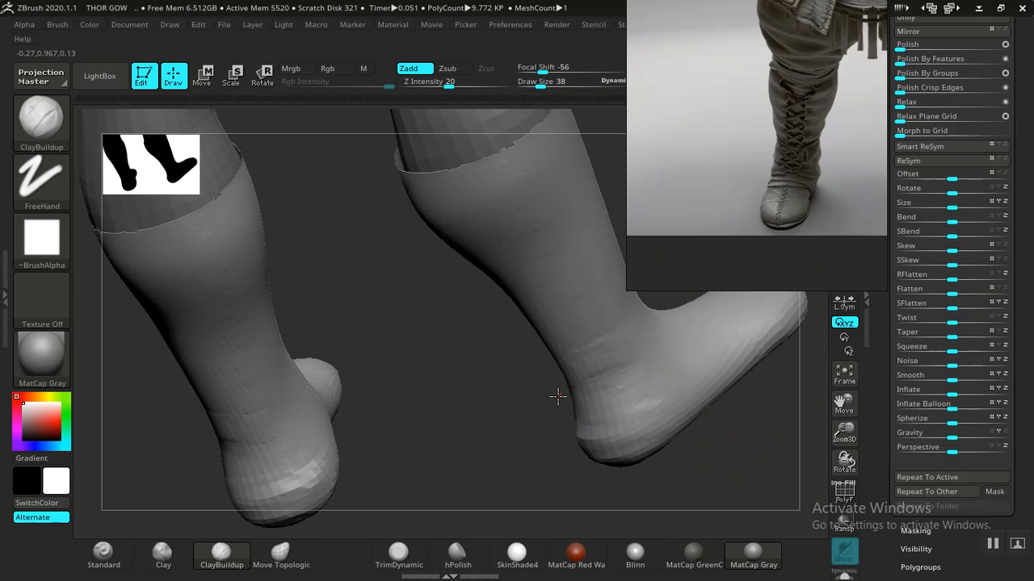
drag(727, 422, 662, 408)
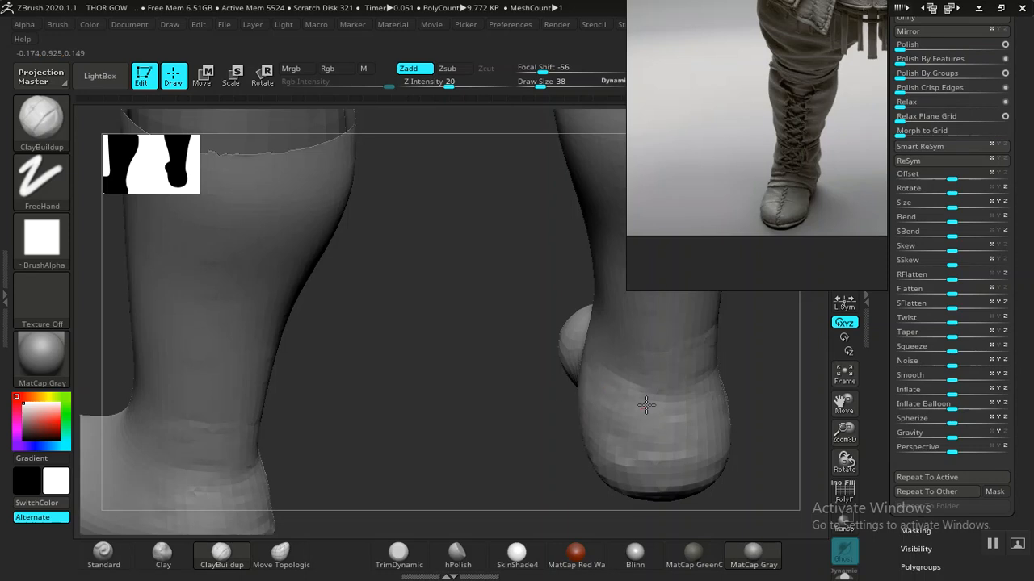
drag(512, 415, 605, 408)
drag(738, 356, 468, 392)
drag(686, 375, 485, 398)
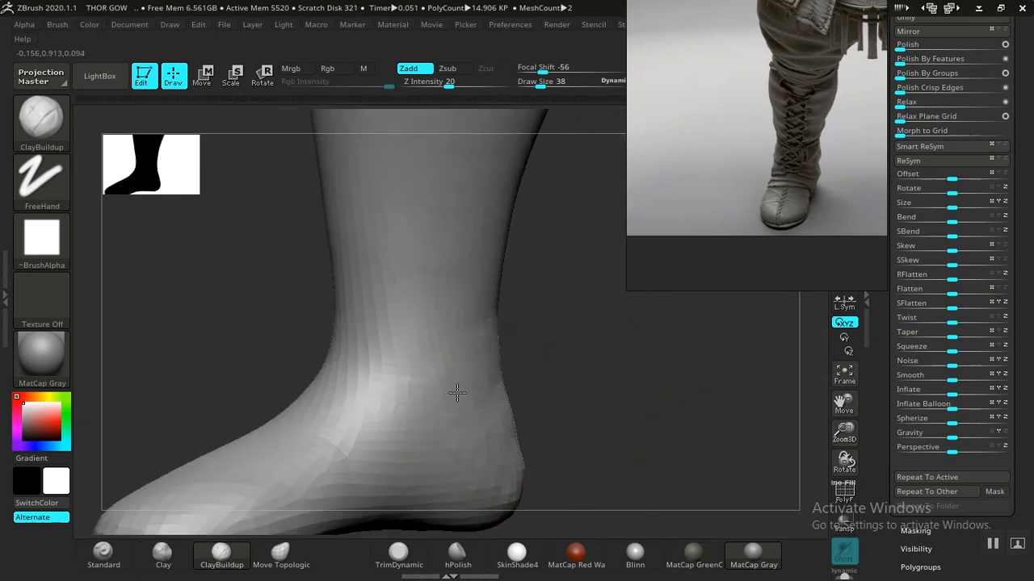
mouse_move(616, 436)
mouse_down()
mouse_move(508, 427)
mouse_move(606, 419)
mouse_move(546, 417)
mouse_move(549, 399)
mouse_move(565, 420)
mouse_move(525, 364)
mouse_move(542, 411)
mouse_move(649, 411)
mouse_move(637, 379)
mouse_move(652, 401)
mouse_move(650, 380)
mouse_move(659, 382)
mouse_move(532, 395)
mouse_move(560, 404)
mouse_move(561, 383)
mouse_move(524, 435)
mouse_move(574, 431)
mouse_move(586, 415)
mouse_move(570, 450)
mouse_move(609, 404)
mouse_move(526, 390)
mouse_up()
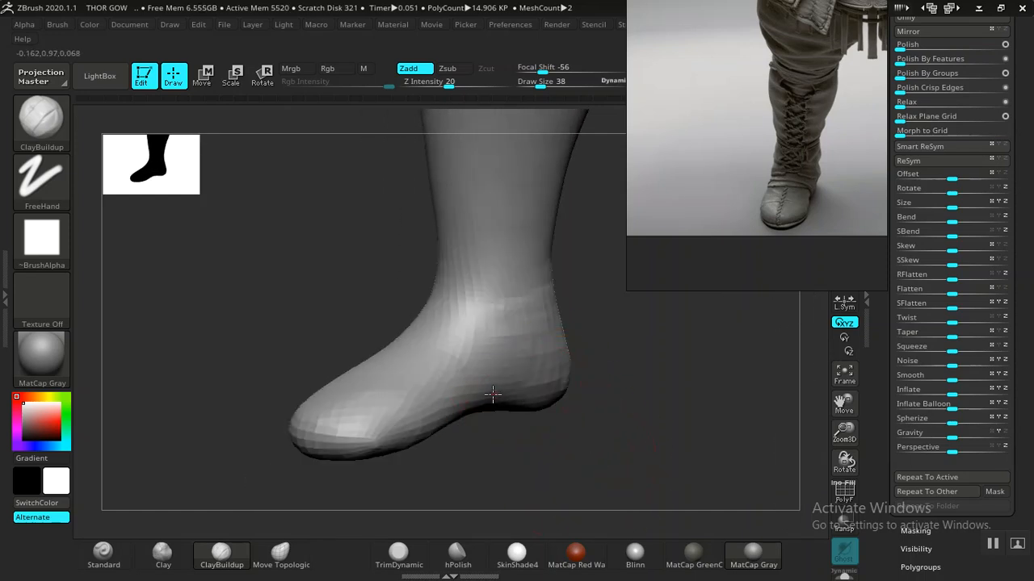
- Build up clay along the boot's toe, seen from the front
mouse_move(500, 391)
mouse_down()
mouse_move(572, 444)
mouse_move(526, 398)
mouse_up()
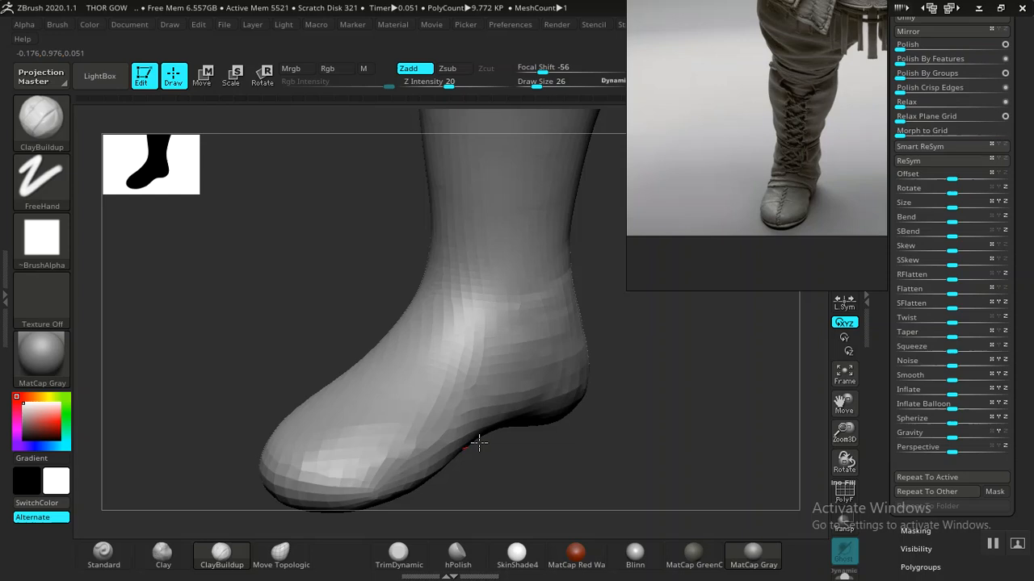
drag(525, 471, 610, 414)
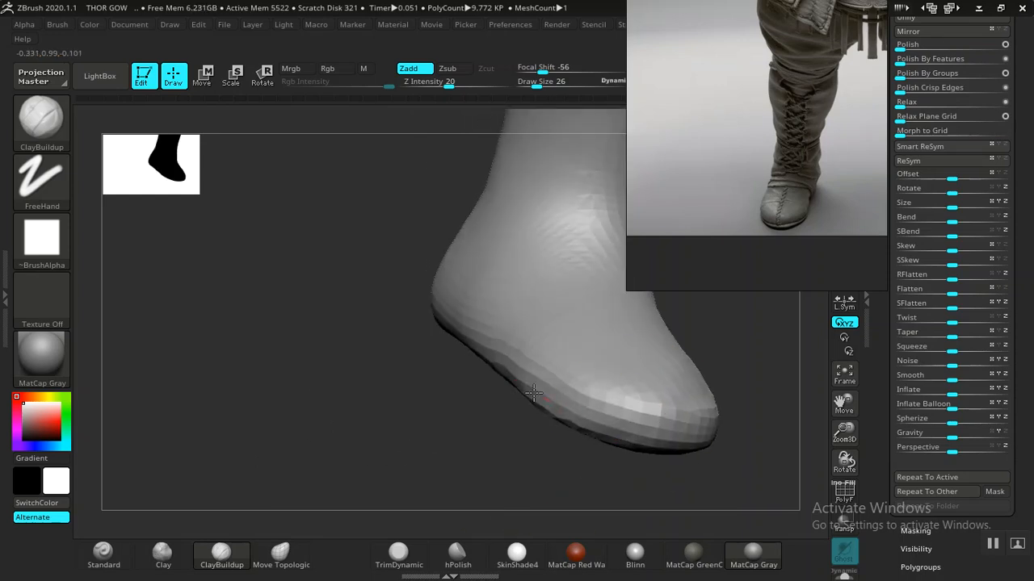
drag(411, 419, 489, 436)
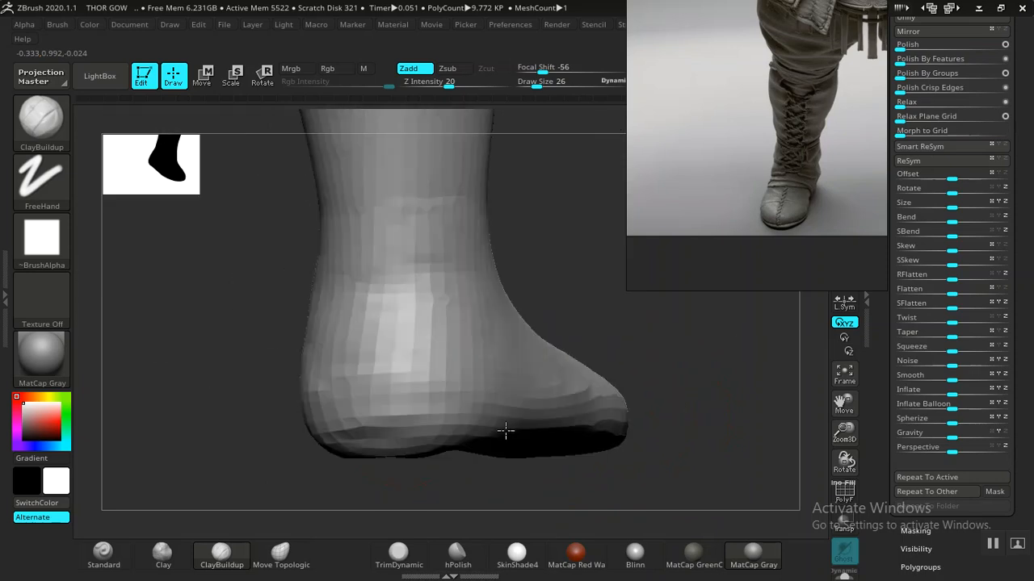
drag(692, 388, 595, 393)
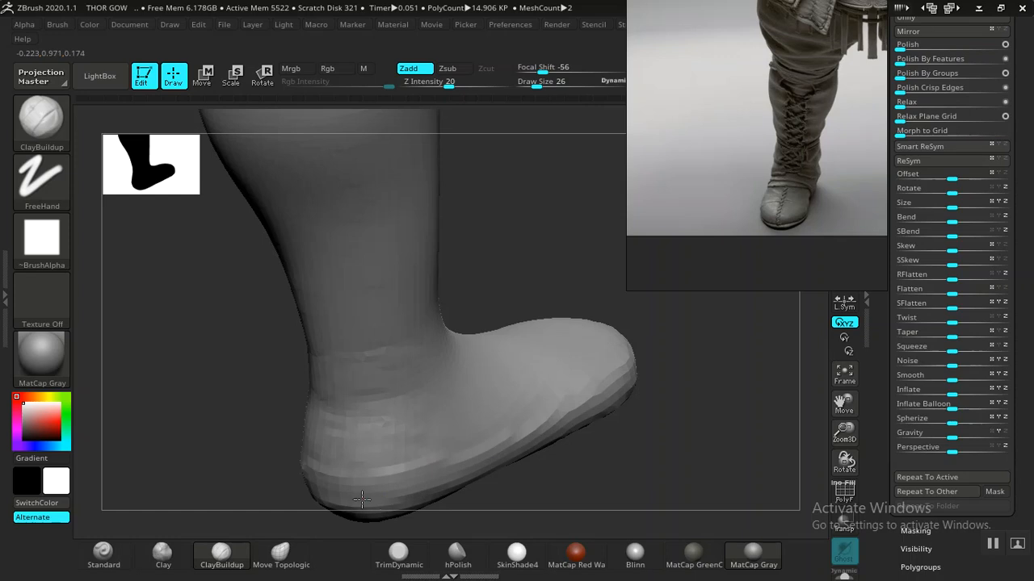
mouse_move(676, 422)
alt+mouse_down()
mouse_move(494, 353)
mouse_move(500, 430)
mouse_move(593, 452)
mouse_move(531, 482)
mouse_move(584, 383)
mouse_move(635, 466)
mouse_move(581, 371)
mouse_move(588, 410)
mouse_move(472, 337)
alt+mouse_up()
drag(489, 380, 495, 444)
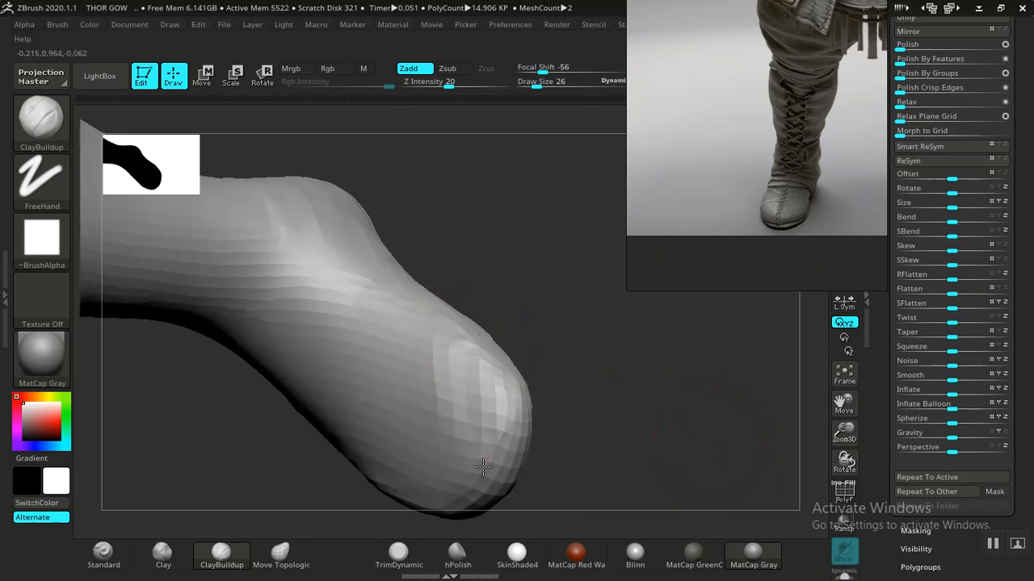
- Sculpt the ankle and heel contour from the side
drag(630, 448, 538, 339)
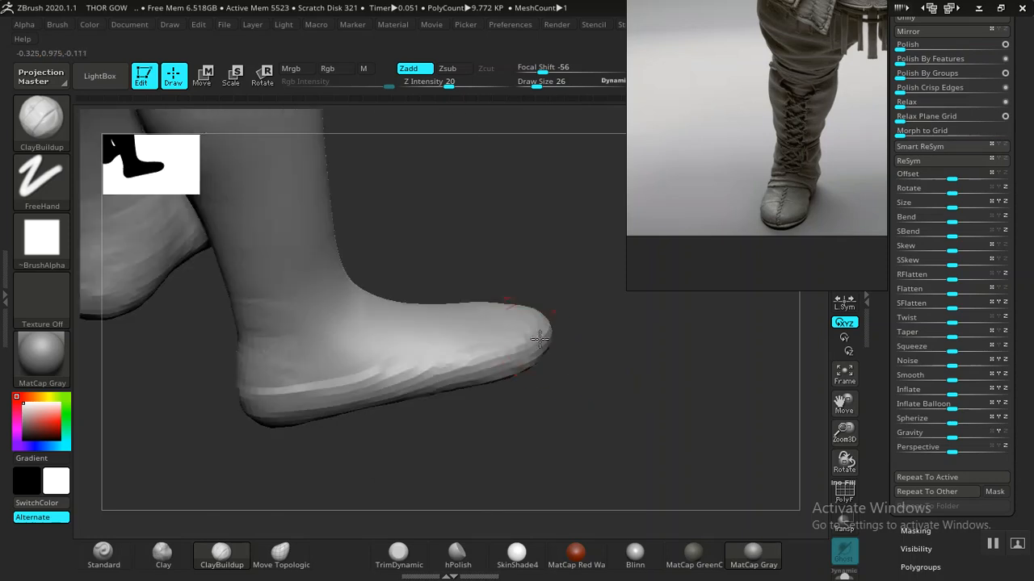
drag(638, 371, 471, 392)
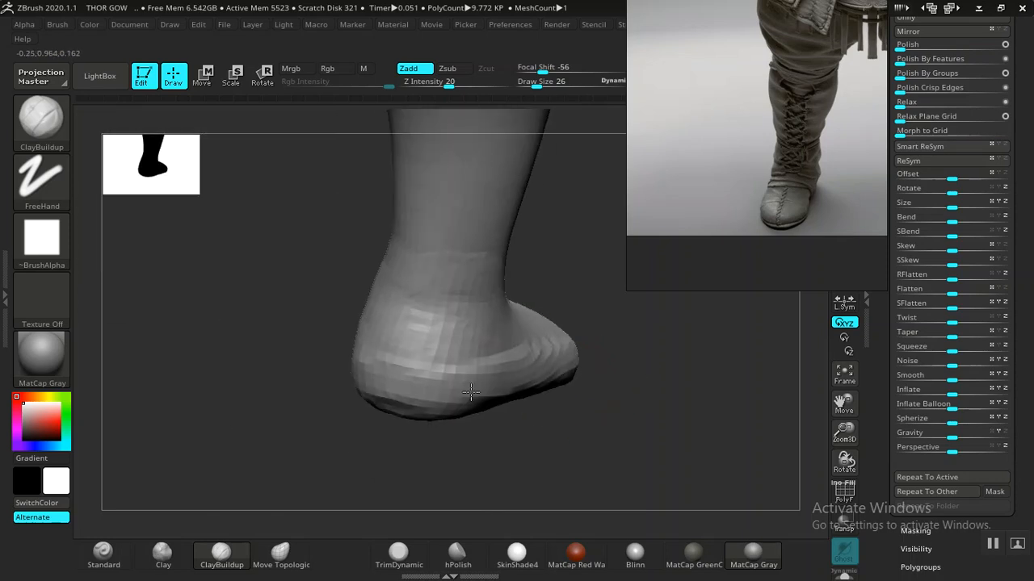
mouse_move(597, 403)
mouse_down()
mouse_move(658, 422)
mouse_move(586, 422)
mouse_move(600, 473)
mouse_move(620, 457)
mouse_move(561, 439)
mouse_up()
drag(483, 446, 563, 436)
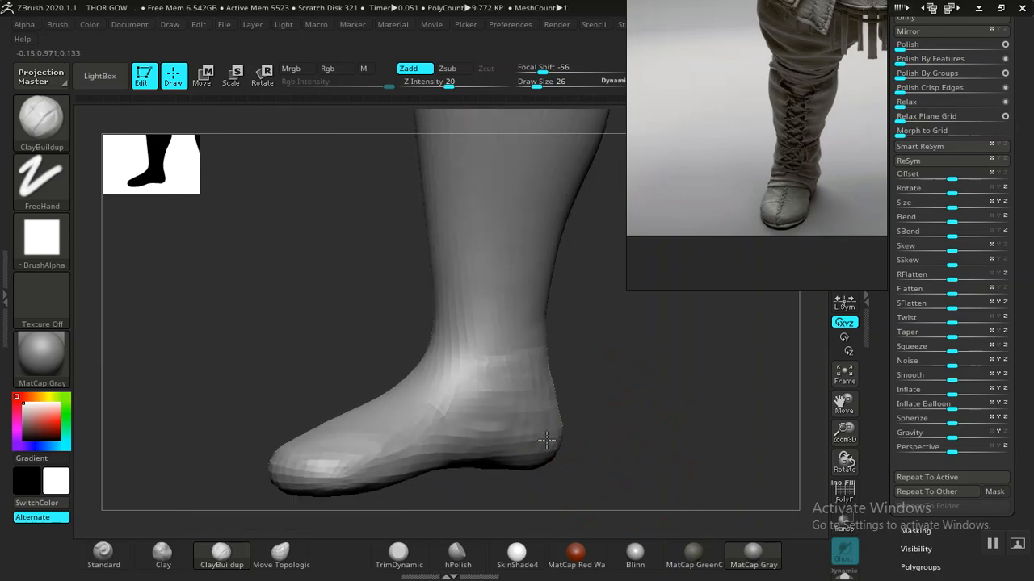
- Smooth the boot toe surface and the sole band
mouse_move(634, 432)
mouse_down()
mouse_move(673, 461)
mouse_move(646, 419)
mouse_move(614, 424)
mouse_move(442, 388)
mouse_up()
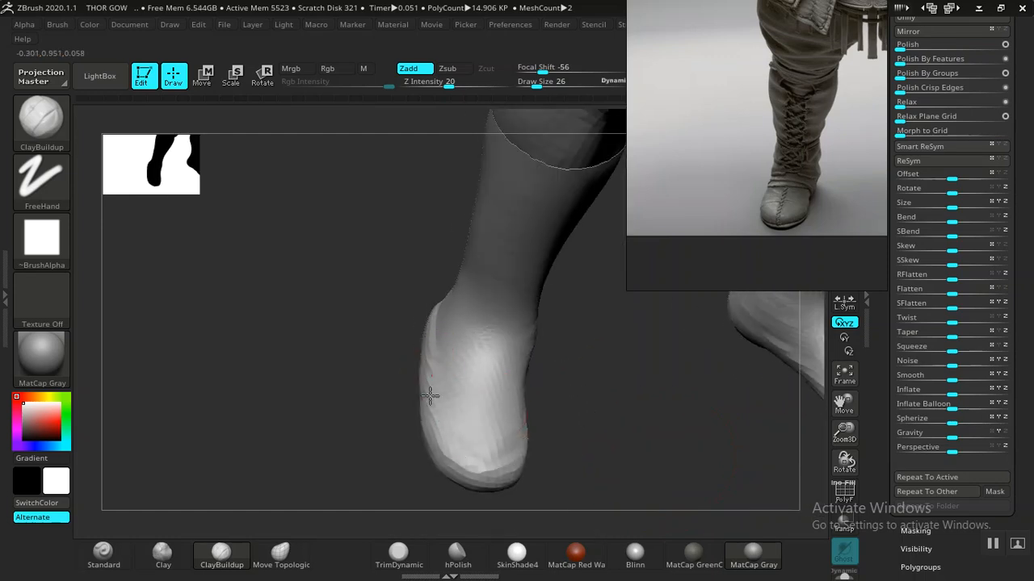
drag(616, 450, 489, 424)
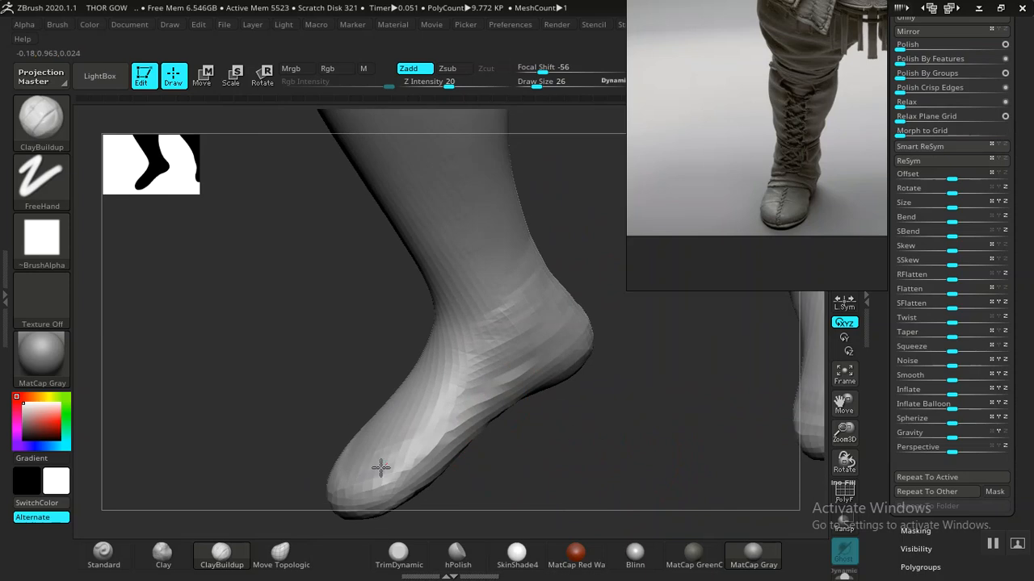
key(f)
mouse_move(590, 404)
mouse_down()
mouse_move(680, 381)
mouse_move(541, 415)
mouse_move(567, 401)
mouse_up()
scroll(574, 459, up, 5)
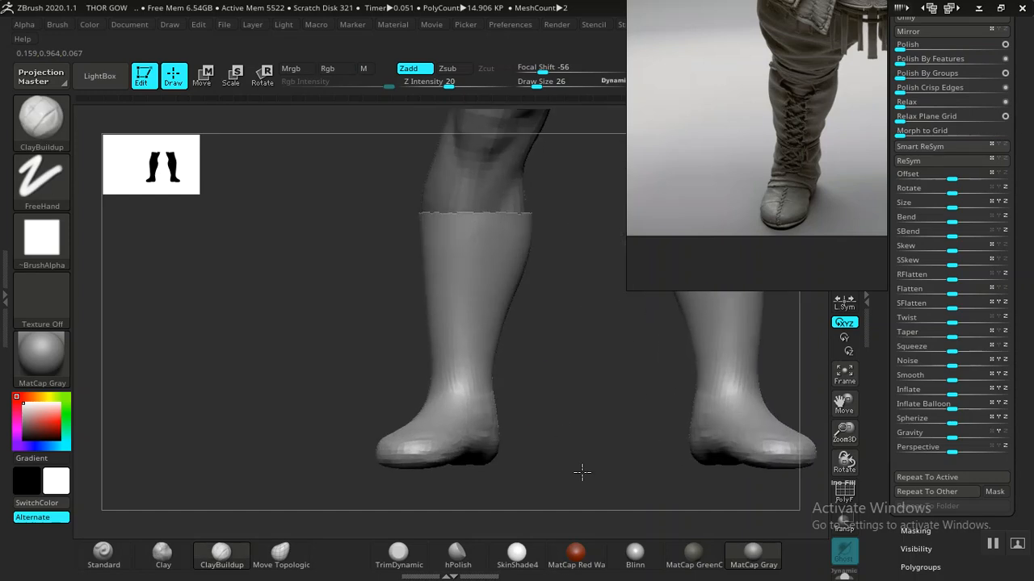
mouse_move(641, 431)
mouse_down()
mouse_move(637, 392)
mouse_move(651, 402)
mouse_up()
scroll(638, 347, up, 4)
drag(632, 337, 555, 304)
mouse_move(557, 406)
shift+mouse_down()
mouse_move(574, 408)
mouse_move(527, 418)
shift+mouse_up()
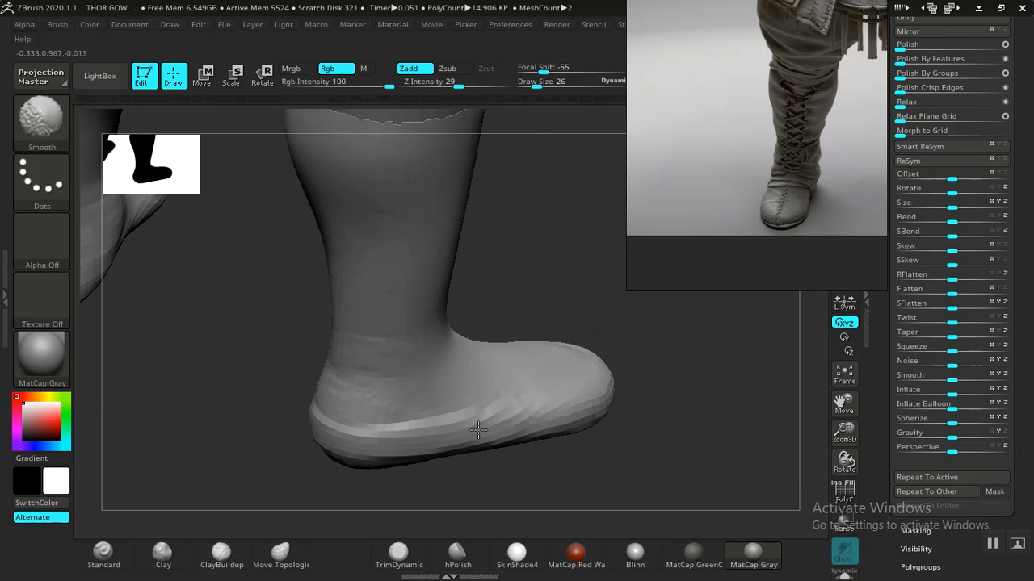
shift+drag(453, 434, 415, 427)
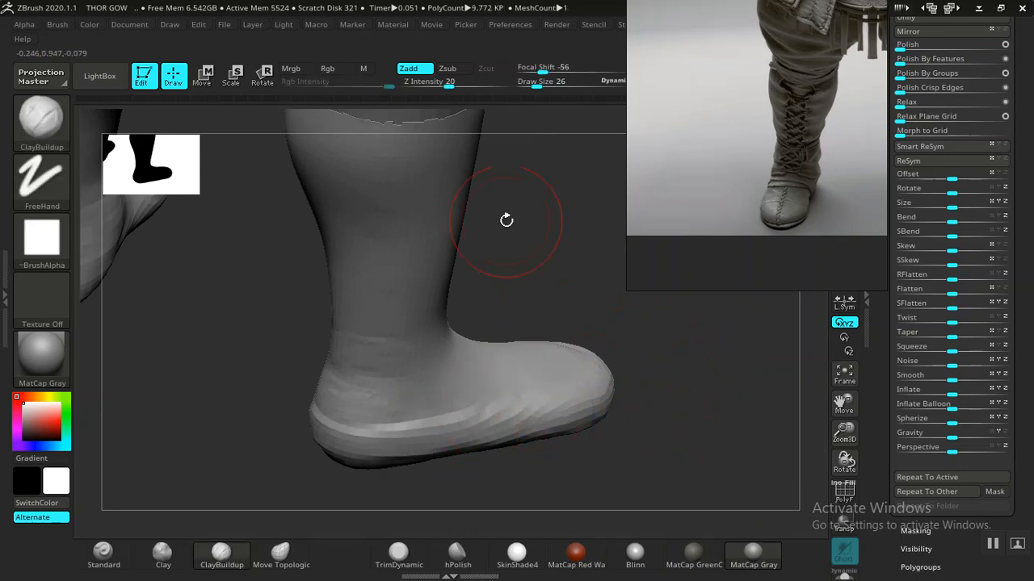
- Lower Smooth Z Intensity from 29 to 14 and Shift-smooth along the leg
drag(453, 86, 430, 83)
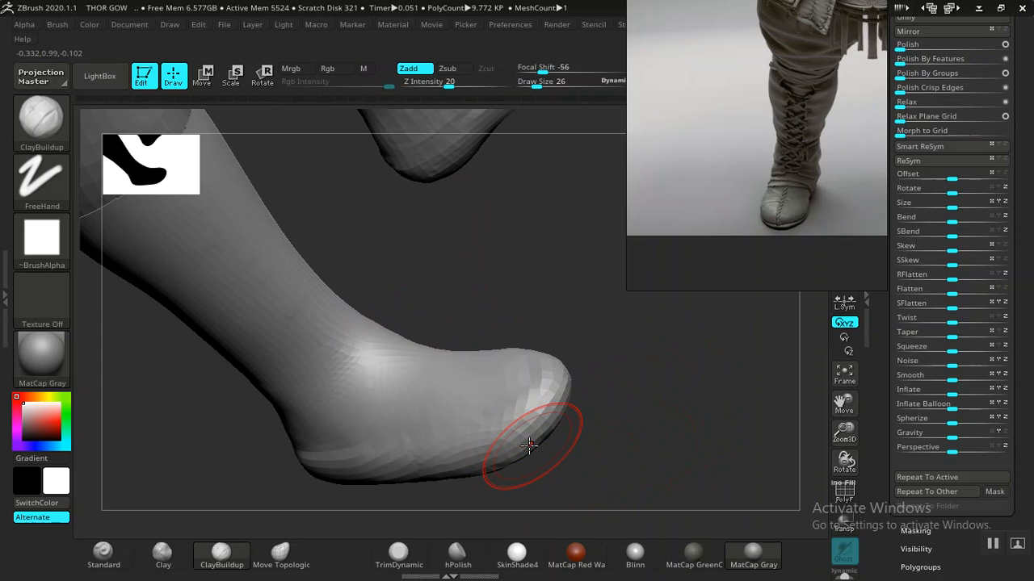
key(shift)
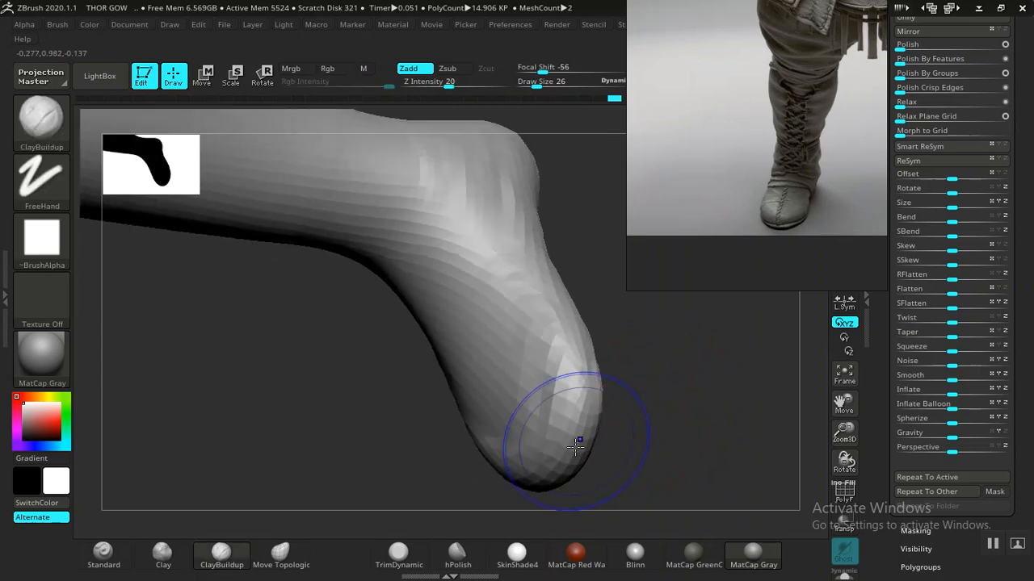
key(shift)
mouse_move(657, 365)
mouse_down()
mouse_move(567, 436)
mouse_move(490, 400)
mouse_up()
mouse_move(619, 374)
mouse_down()
mouse_move(584, 404)
mouse_move(503, 392)
mouse_up()
key(shift)
mouse_move(465, 437)
mouse_down()
mouse_move(672, 358)
mouse_move(607, 353)
mouse_move(371, 439)
mouse_move(373, 447)
mouse_move(396, 396)
mouse_move(427, 369)
mouse_move(415, 337)
mouse_move(399, 343)
mouse_move(395, 380)
mouse_move(408, 396)
mouse_move(362, 461)
mouse_move(473, 445)
mouse_move(346, 429)
mouse_up()
key(ctrl)
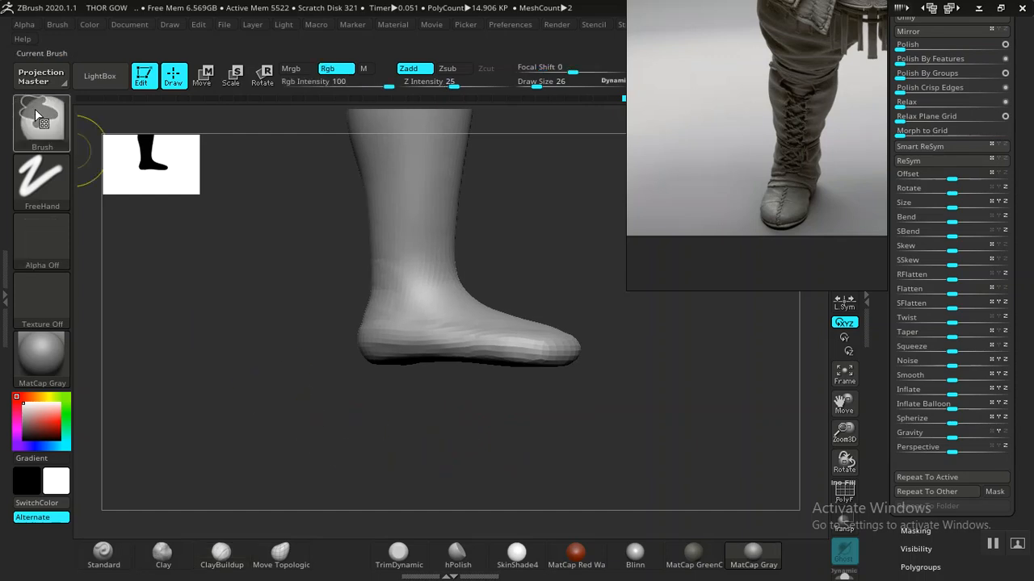
ctrl+click(34, 123)
click(299, 205)
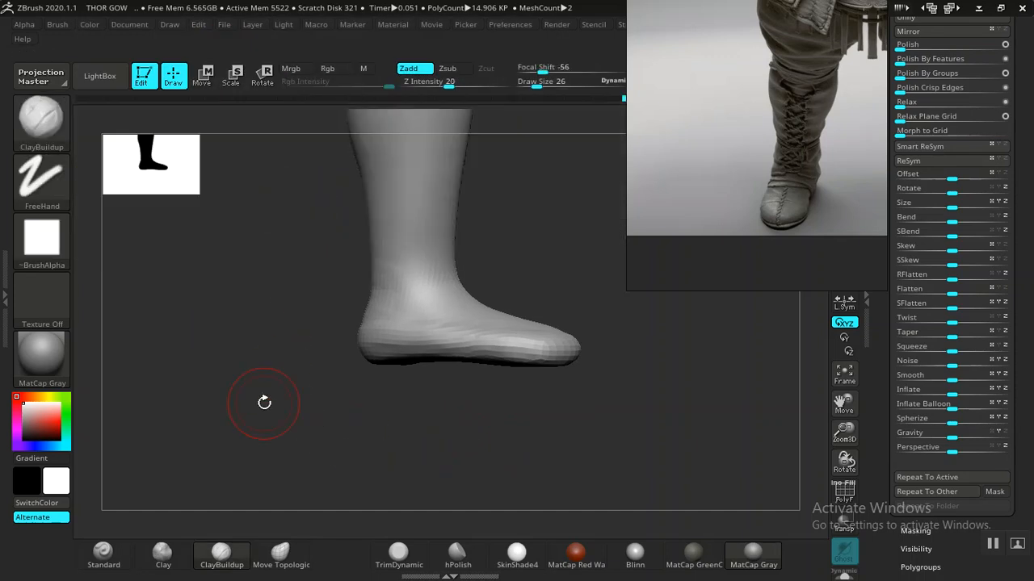
mouse_move(285, 392)
ctrl+mouse_down()
mouse_move(600, 425)
mouse_move(639, 364)
mouse_move(611, 356)
ctrl+mouse_up()
ctrl+drag(538, 351, 481, 347)
ctrl+drag(327, 353, 299, 379)
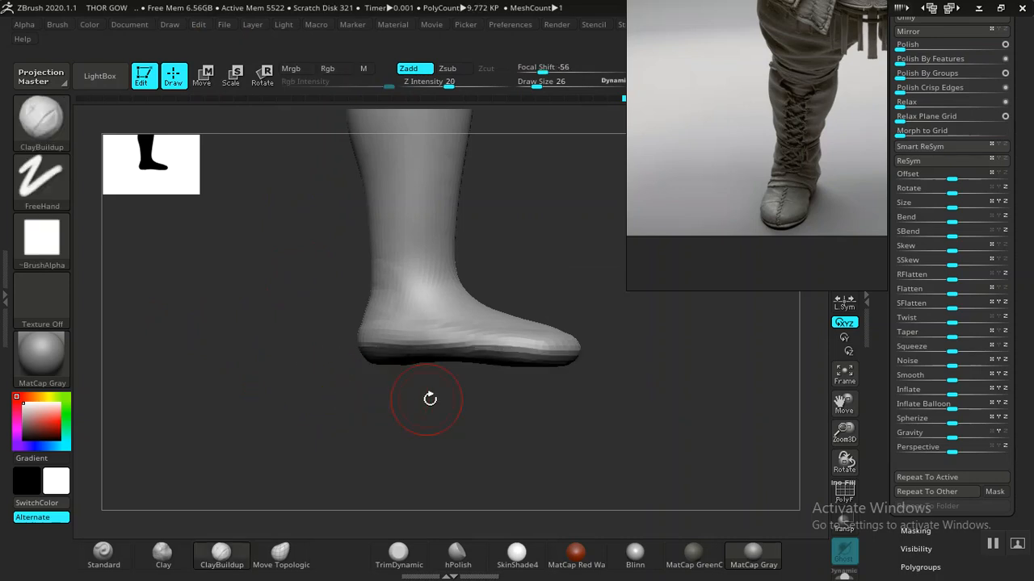
key(ctrl+z)
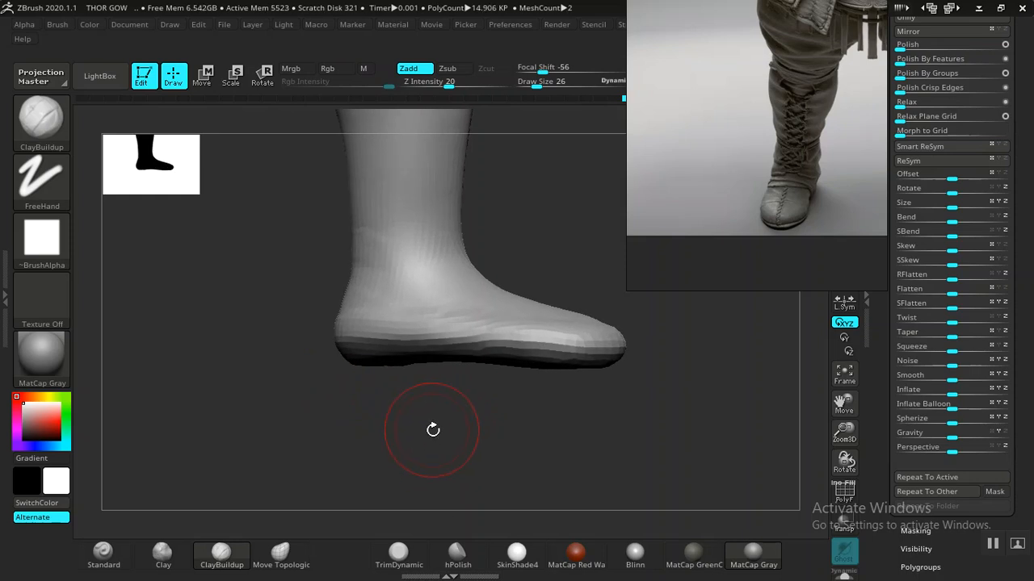
key(ctrl+shift+z)
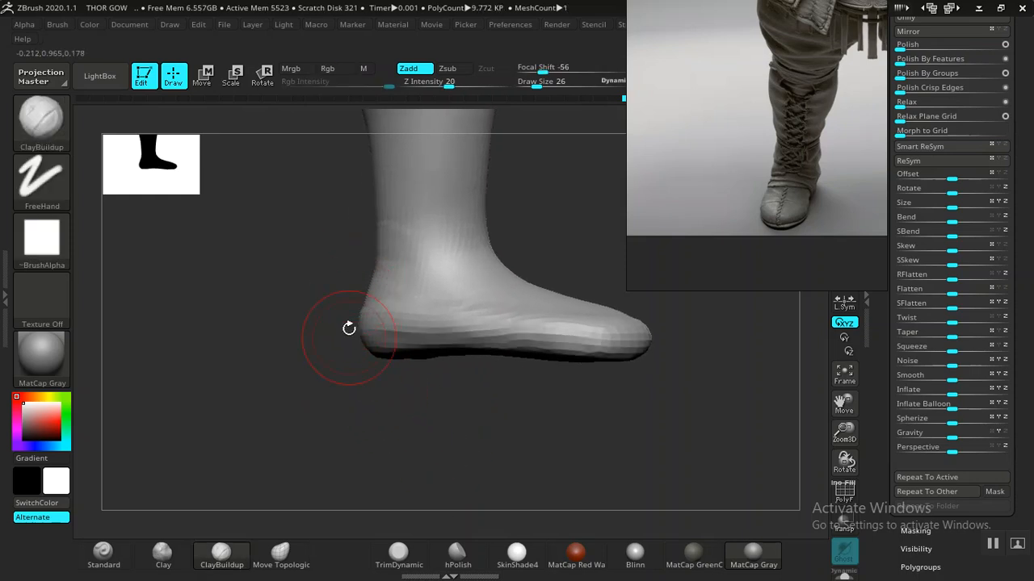
- Zoom the PureRef board onto the rear-view photos of the two worn leather boots
scroll(682, 183, down, 4)
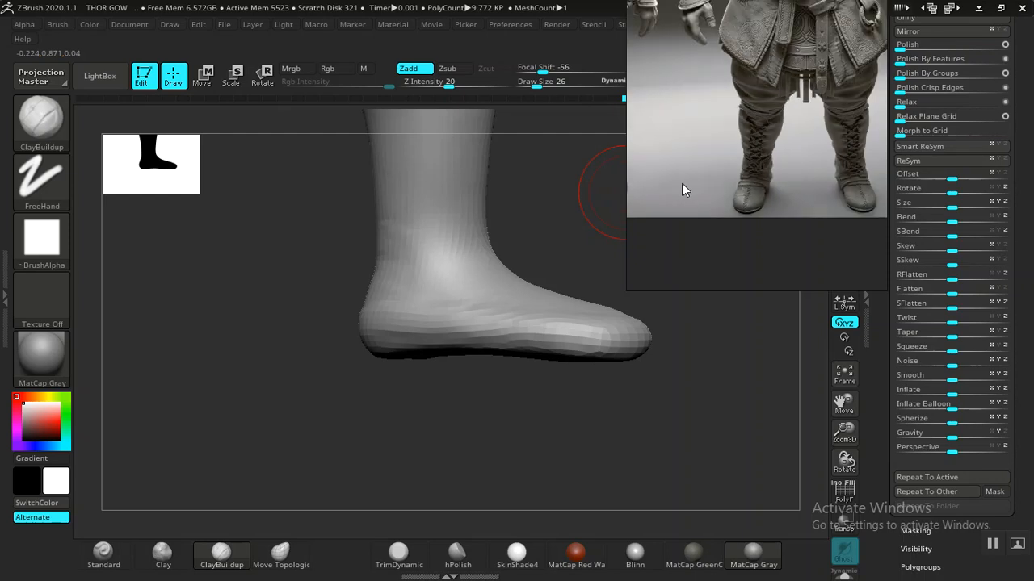
scroll(754, 159, up, 6)
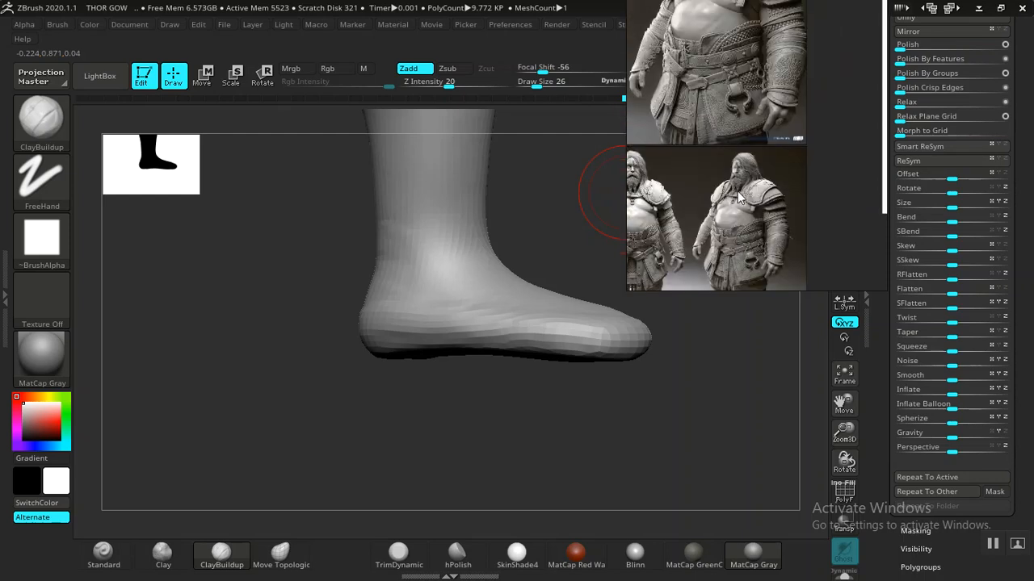
scroll(703, 210, down, 8)
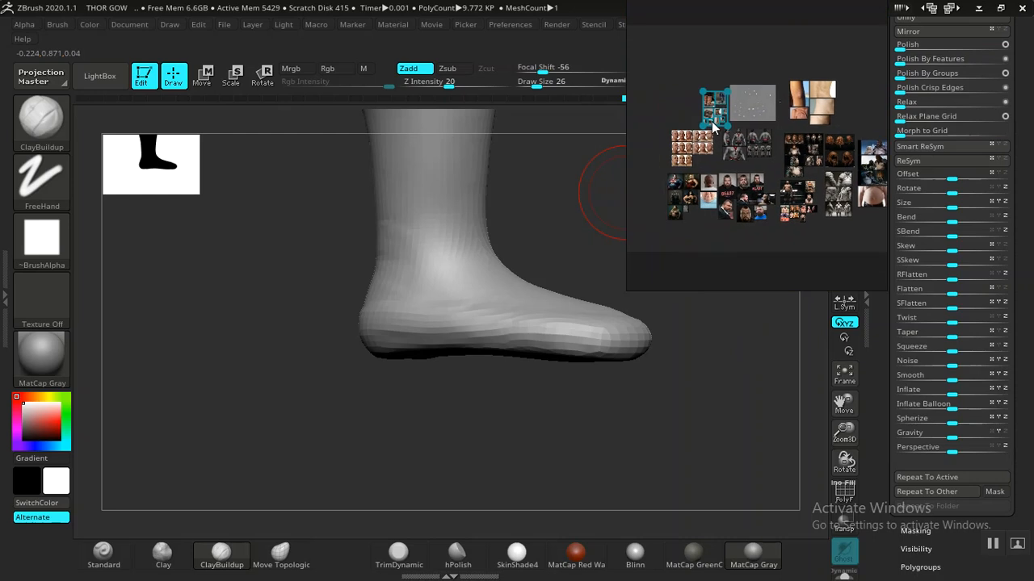
double_click(711, 121)
scroll(717, 133, up, 5)
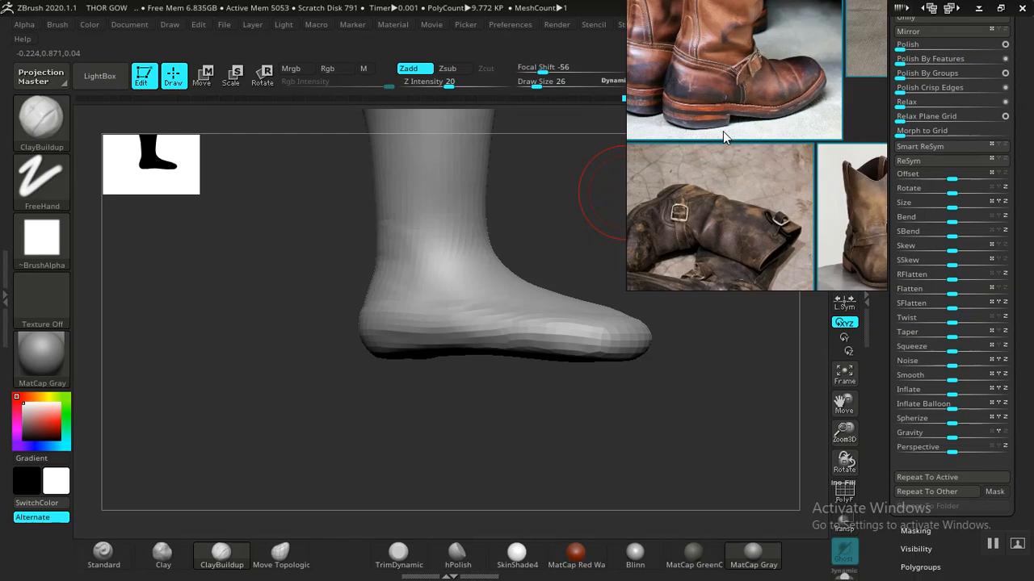
scroll(709, 114, up, 2)
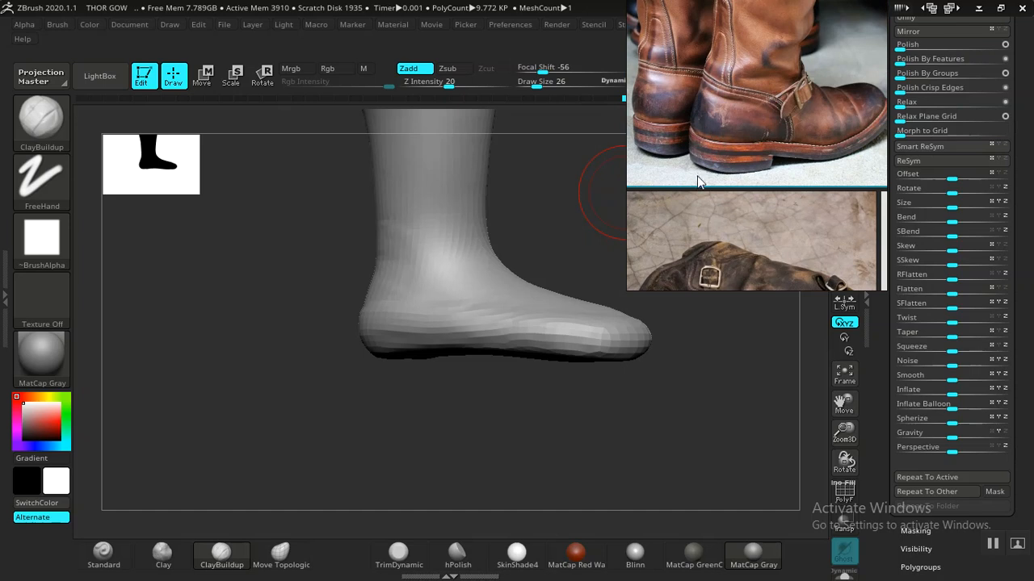
scroll(739, 253, down, 6)
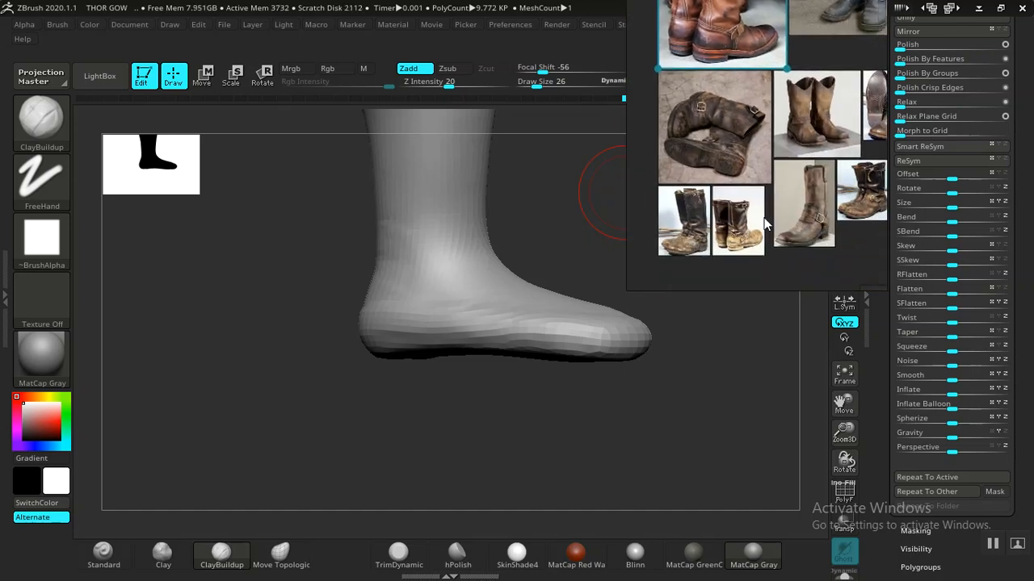
scroll(720, 233, up, 7)
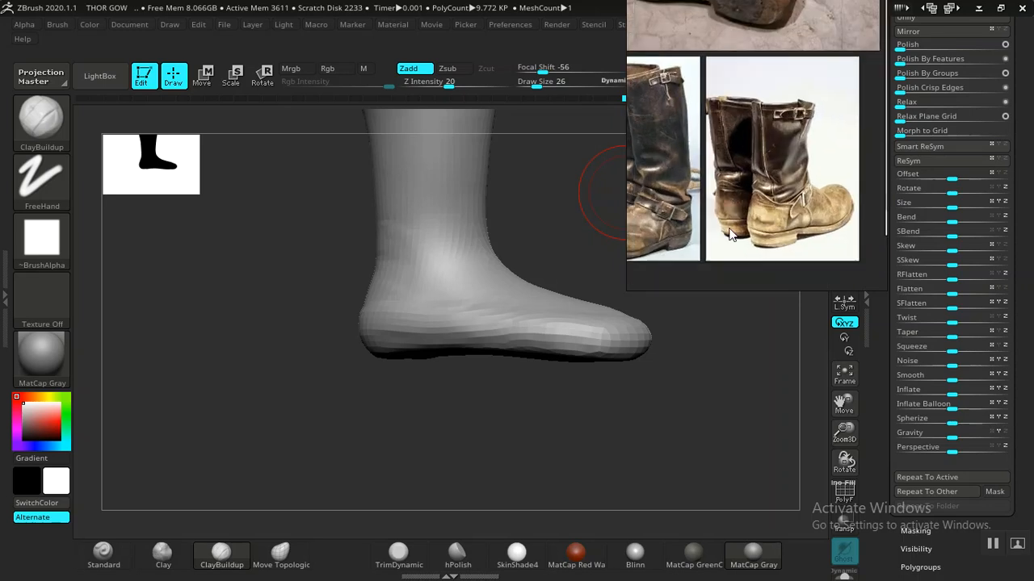
drag(534, 395, 418, 327)
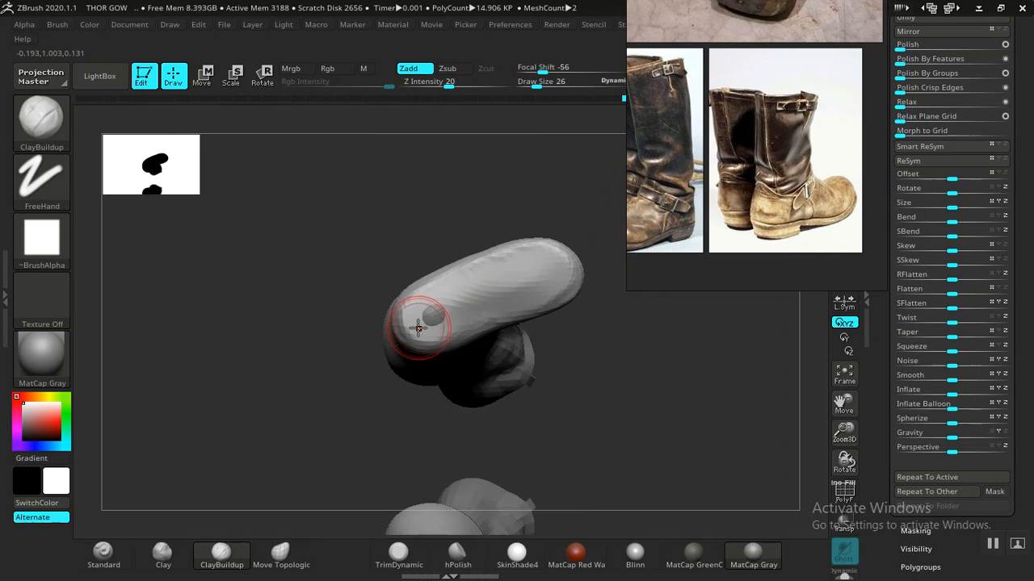
- Push the foot's toe end with Move Topologic, then build it up with ClayBuildup
mouse_move(388, 249)
mouse_down()
mouse_move(418, 300)
mouse_move(337, 429)
mouse_move(393, 531)
mouse_move(367, 537)
mouse_up()
click(279, 555)
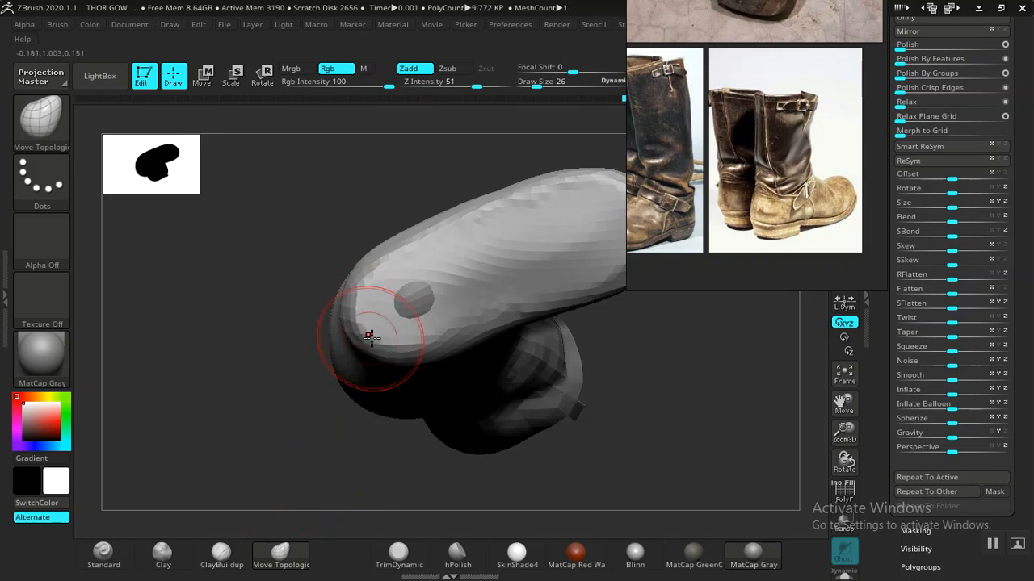
mouse_move(630, 443)
mouse_down()
mouse_move(705, 475)
mouse_move(491, 430)
mouse_move(521, 438)
mouse_move(231, 496)
mouse_up()
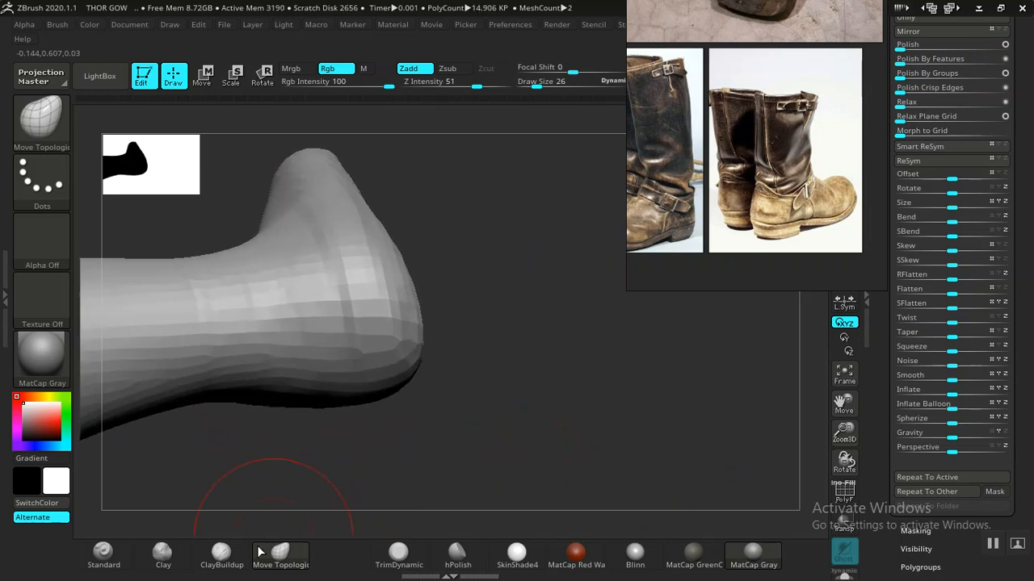
click(222, 556)
drag(374, 482, 369, 345)
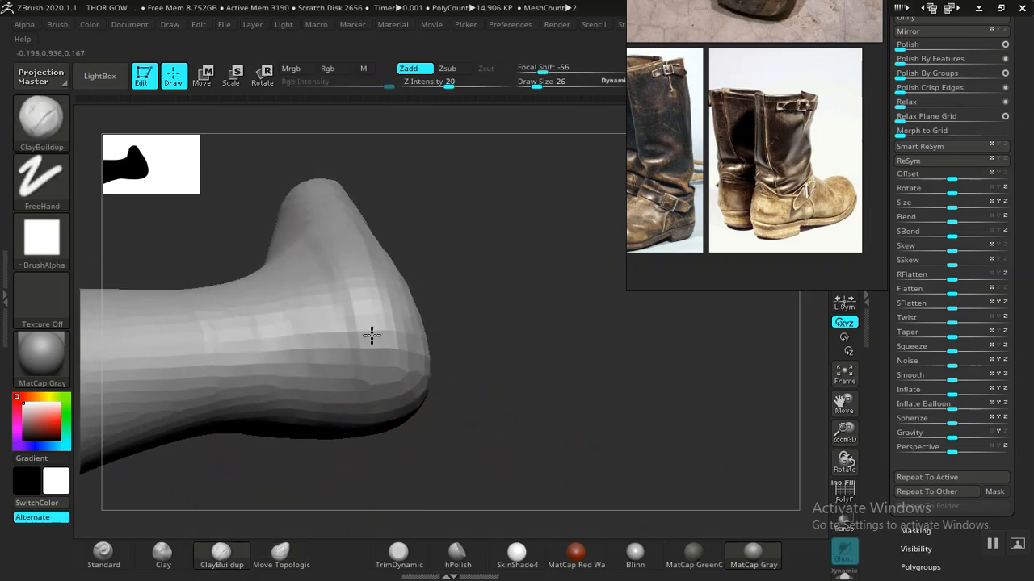
mouse_move(364, 404)
mouse_down()
mouse_move(512, 369)
mouse_move(561, 295)
mouse_move(513, 343)
mouse_up()
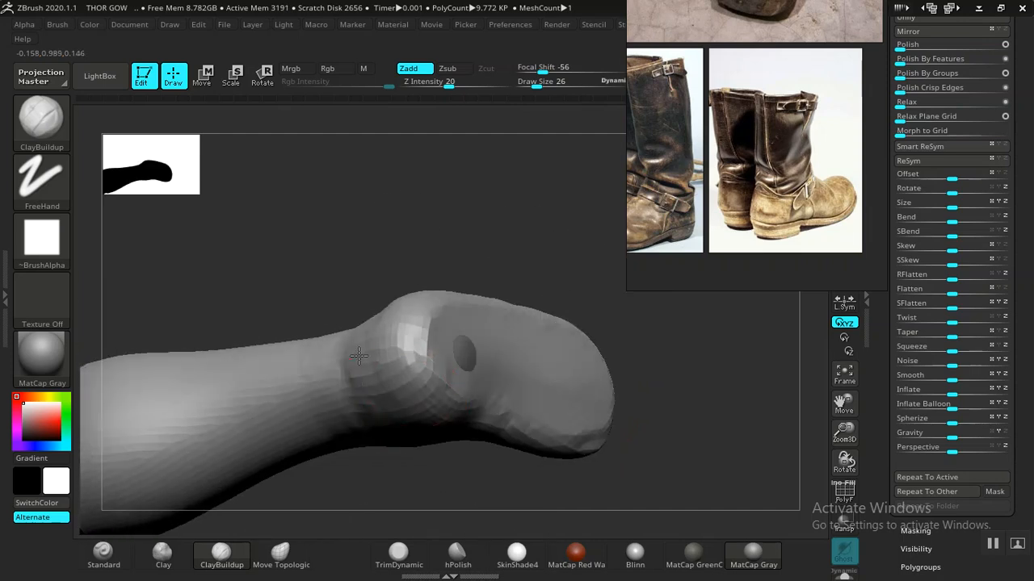
drag(384, 326, 559, 283)
- Flatten the rounded toe end with the TrimDynamic brush
drag(557, 358, 366, 384)
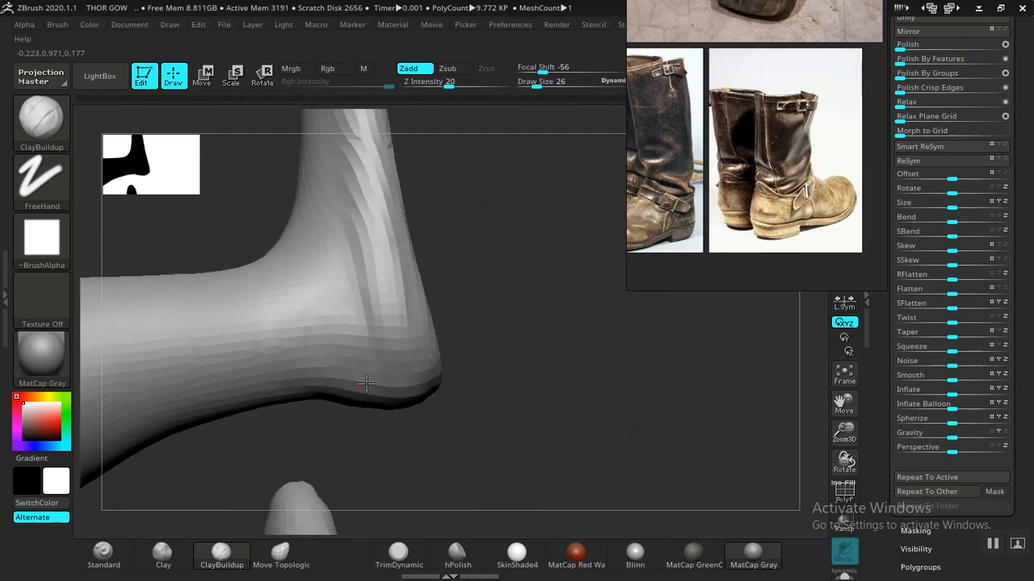
click(401, 559)
mouse_move(517, 347)
mouse_down()
mouse_move(477, 351)
mouse_move(430, 404)
mouse_up()
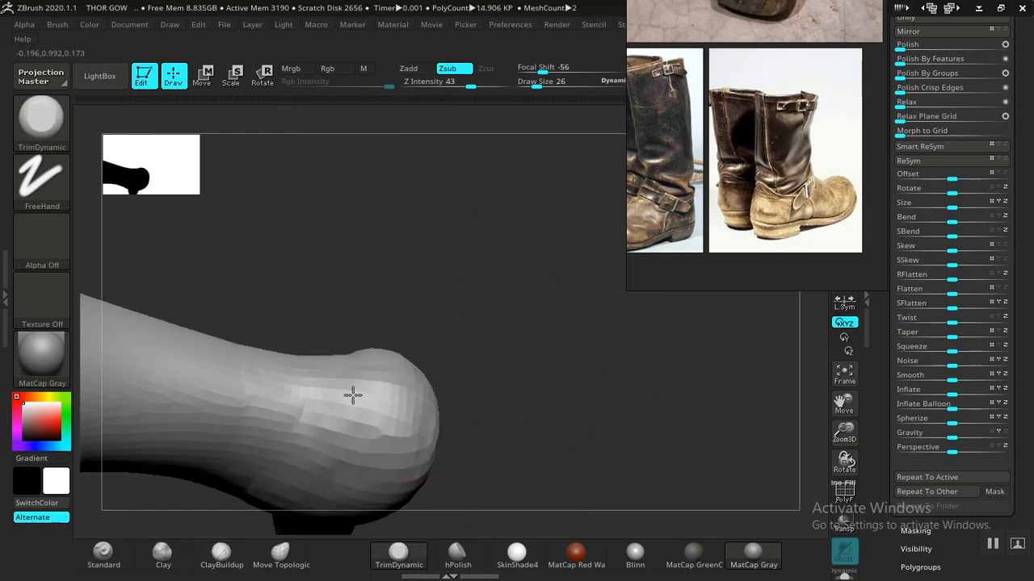
mouse_move(577, 420)
mouse_down()
mouse_move(574, 344)
mouse_move(492, 433)
mouse_move(616, 397)
mouse_move(589, 399)
mouse_move(563, 362)
mouse_move(436, 471)
mouse_move(460, 472)
mouse_move(443, 498)
mouse_move(397, 485)
mouse_move(411, 493)
mouse_move(408, 482)
mouse_move(452, 480)
mouse_move(427, 464)
mouse_move(340, 327)
mouse_up()
mouse_move(441, 436)
mouse_down()
mouse_move(469, 439)
mouse_move(468, 452)
mouse_move(476, 428)
mouse_move(365, 465)
mouse_move(348, 461)
mouse_move(371, 351)
mouse_move(371, 361)
mouse_move(273, 388)
mouse_up()
click(220, 554)
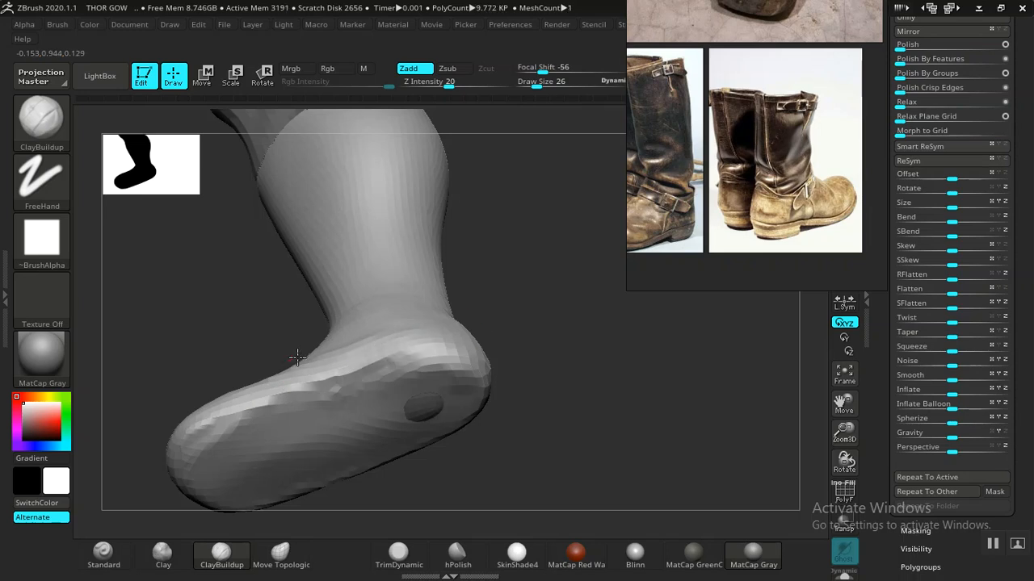
- Build up the heel and ankle back with ClayBuildup at Draw Size 46, then reshape the heel with Move Topologic
drag(561, 355, 430, 327)
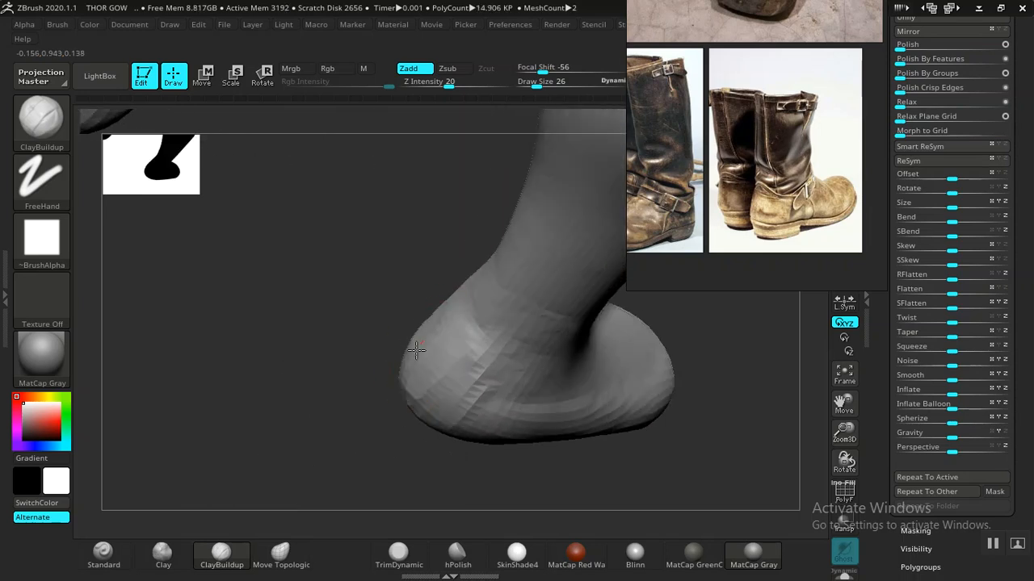
drag(449, 409, 444, 302)
drag(612, 406, 194, 253)
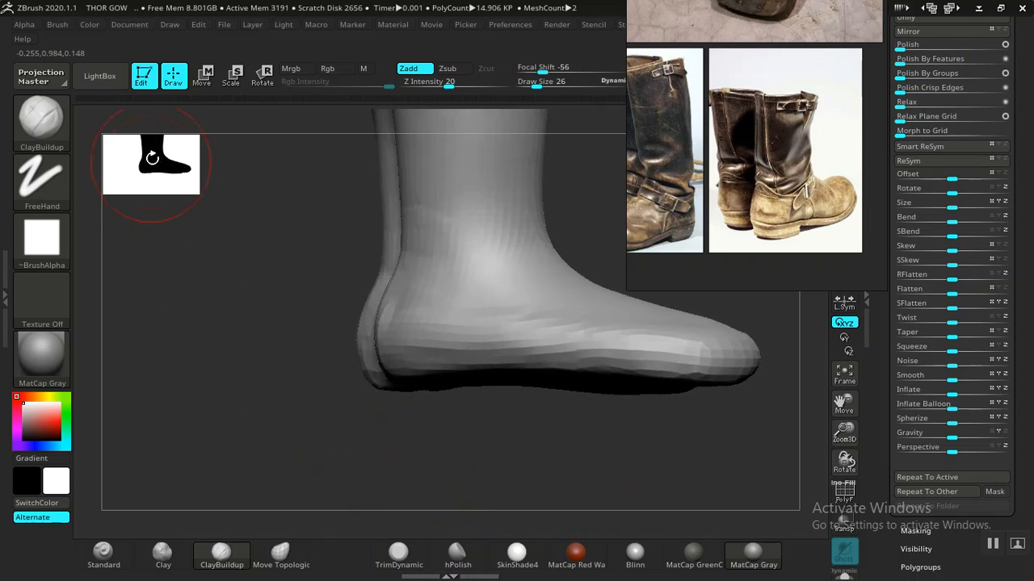
drag(296, 331, 240, 323)
drag(334, 351, 236, 336)
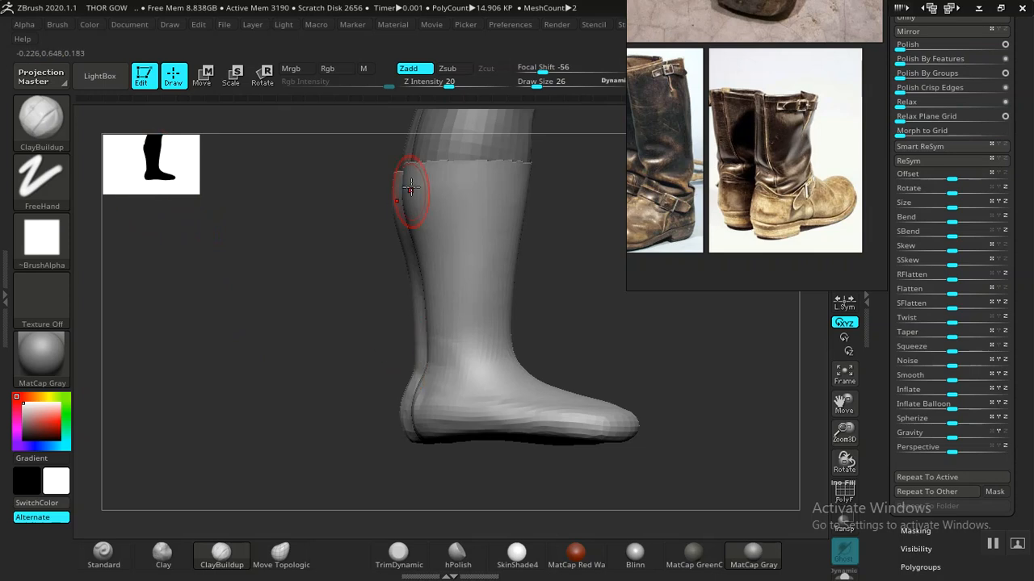
mouse_move(356, 355)
mouse_down()
mouse_move(327, 396)
mouse_move(357, 471)
mouse_move(312, 448)
mouse_move(323, 461)
mouse_move(397, 315)
mouse_up()
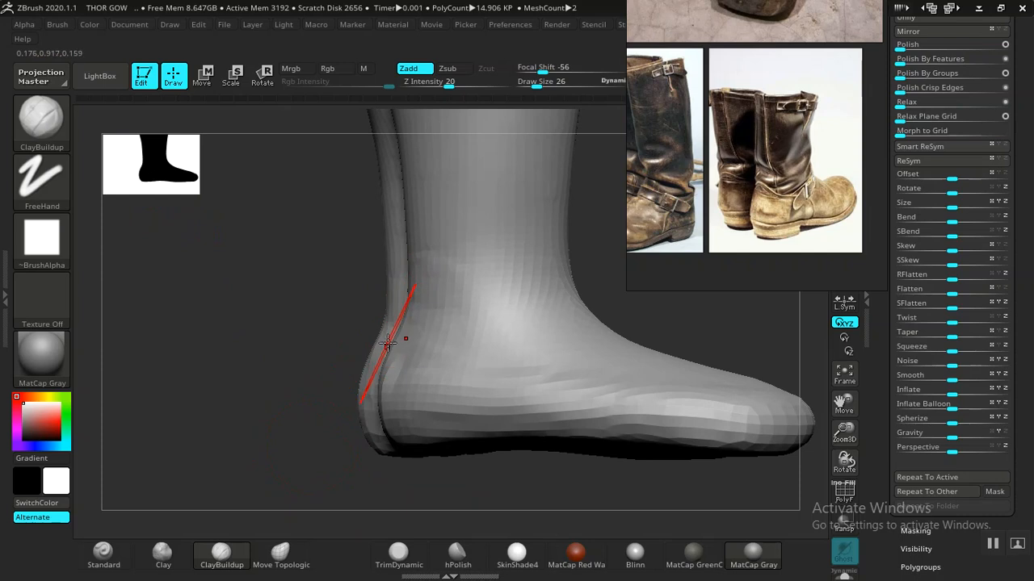
key(])
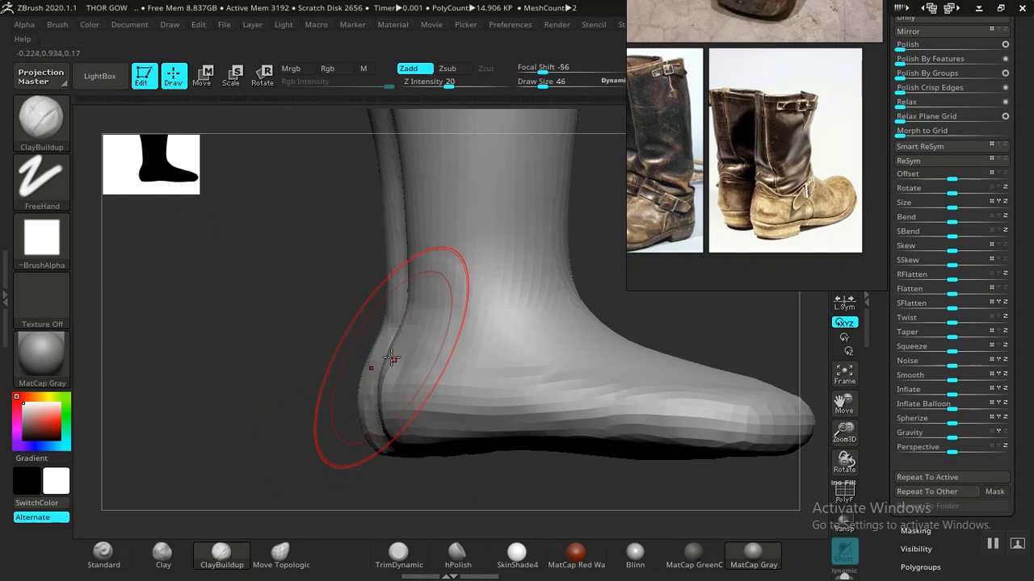
click(282, 555)
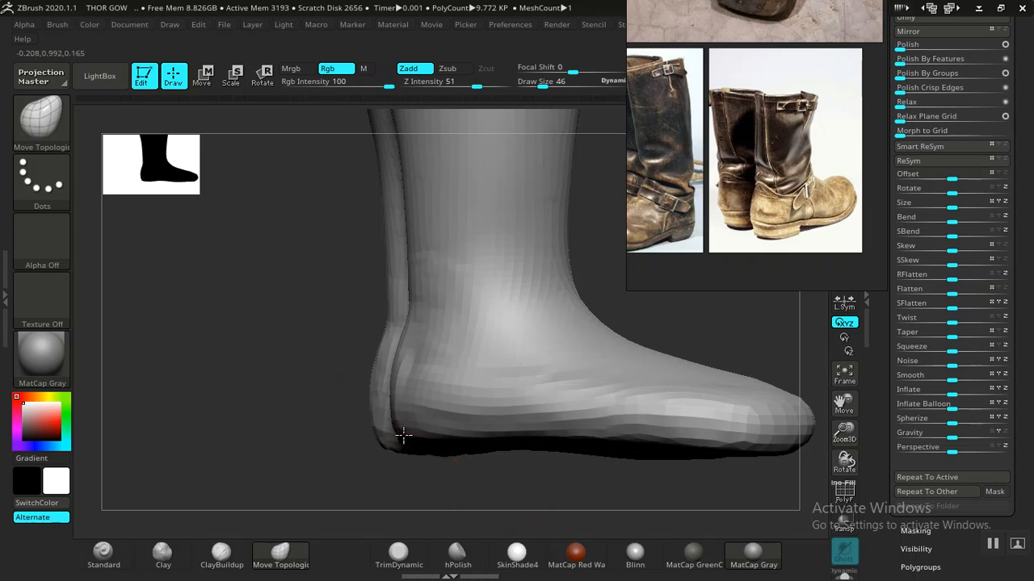
mouse_move(411, 464)
mouse_down()
mouse_move(414, 502)
mouse_move(438, 473)
mouse_move(492, 445)
mouse_move(493, 328)
mouse_move(473, 422)
mouse_move(503, 360)
mouse_move(406, 442)
mouse_up()
- Trim the heel with TrimDynamic, then add Clay volume and smooth the top of the foot
click(401, 558)
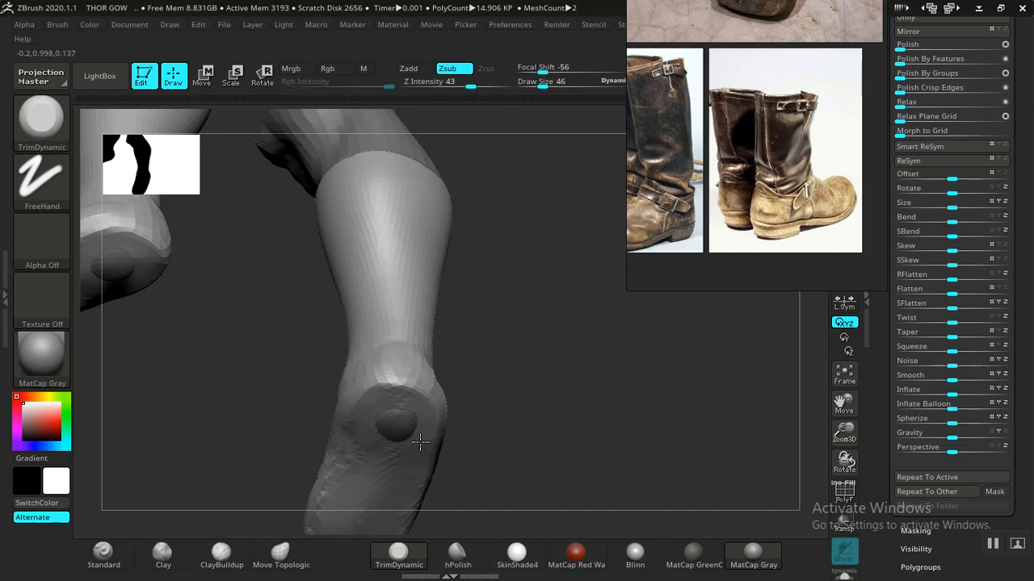
mouse_move(465, 436)
mouse_down()
mouse_move(462, 473)
mouse_move(549, 346)
mouse_move(507, 349)
mouse_move(581, 346)
mouse_move(593, 331)
mouse_move(554, 326)
mouse_move(556, 359)
mouse_move(537, 323)
mouse_move(560, 323)
mouse_move(584, 360)
mouse_move(605, 331)
mouse_move(549, 339)
mouse_move(547, 307)
mouse_move(580, 361)
mouse_move(528, 360)
mouse_move(526, 369)
mouse_move(565, 353)
mouse_move(588, 371)
mouse_move(577, 332)
mouse_move(560, 332)
mouse_move(477, 390)
mouse_up()
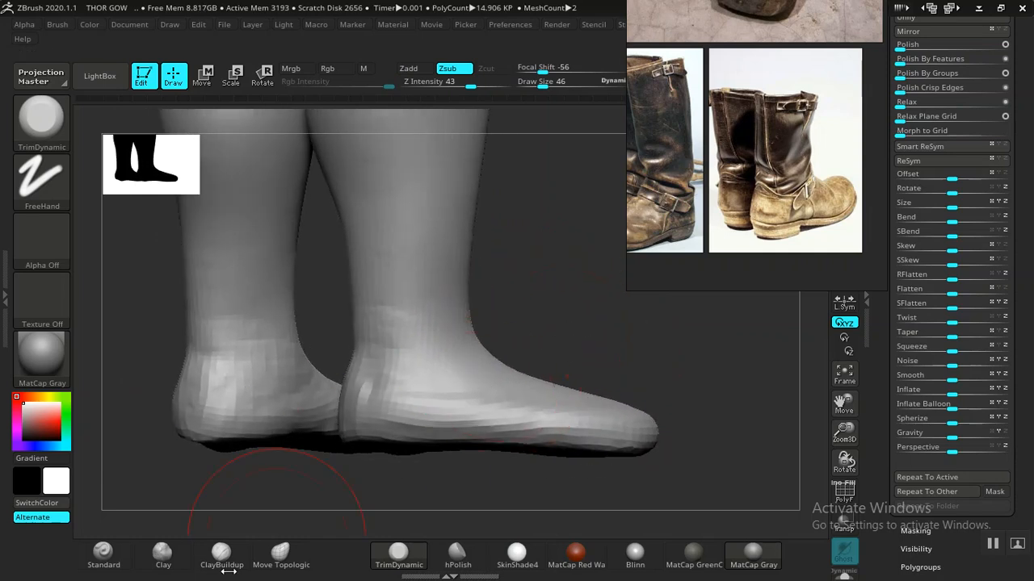
click(162, 554)
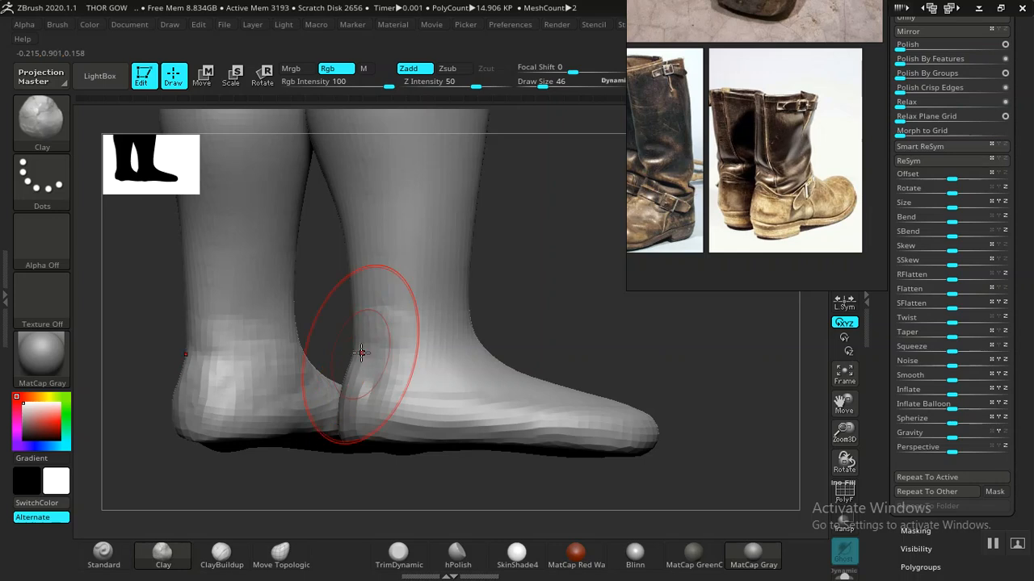
drag(539, 288, 430, 353)
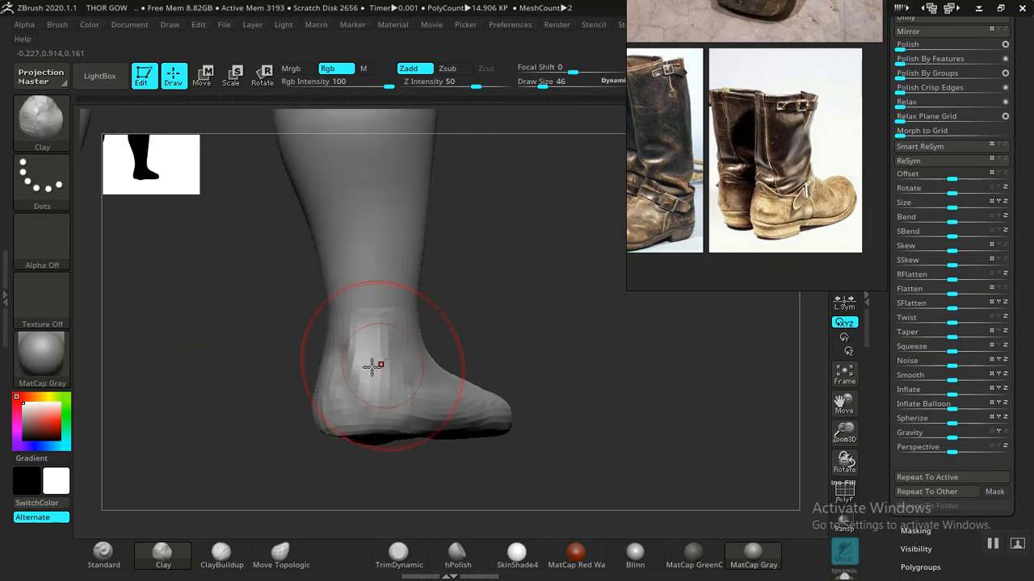
drag(518, 329, 468, 328)
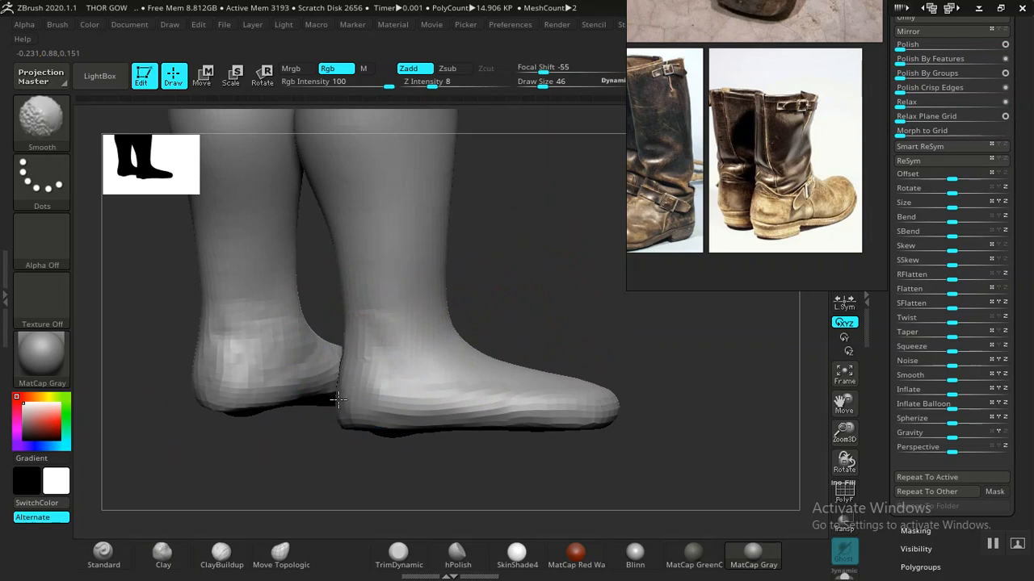
drag(517, 299, 710, 307)
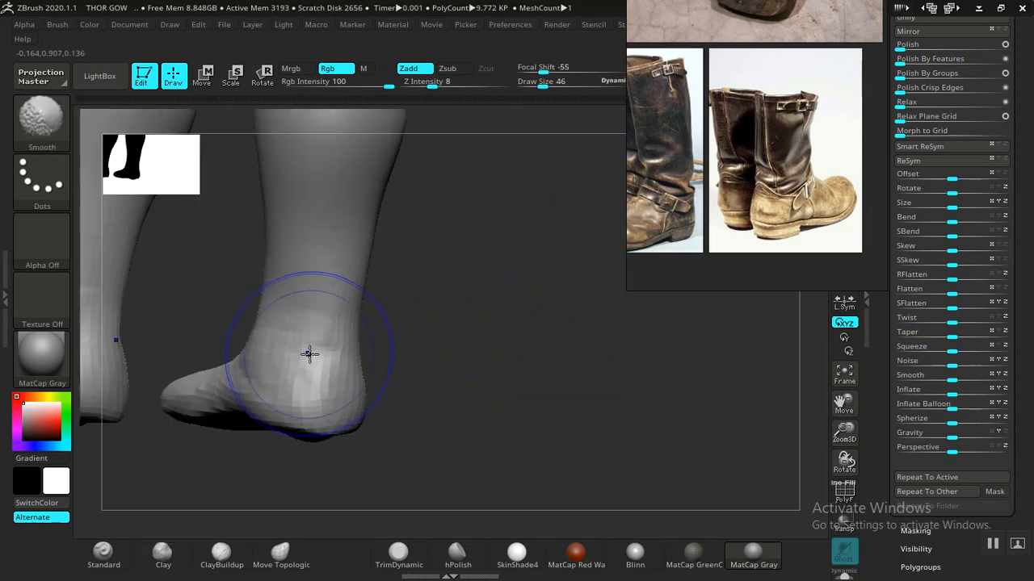
mouse_move(513, 362)
mouse_down()
mouse_move(427, 332)
mouse_move(461, 374)
mouse_up()
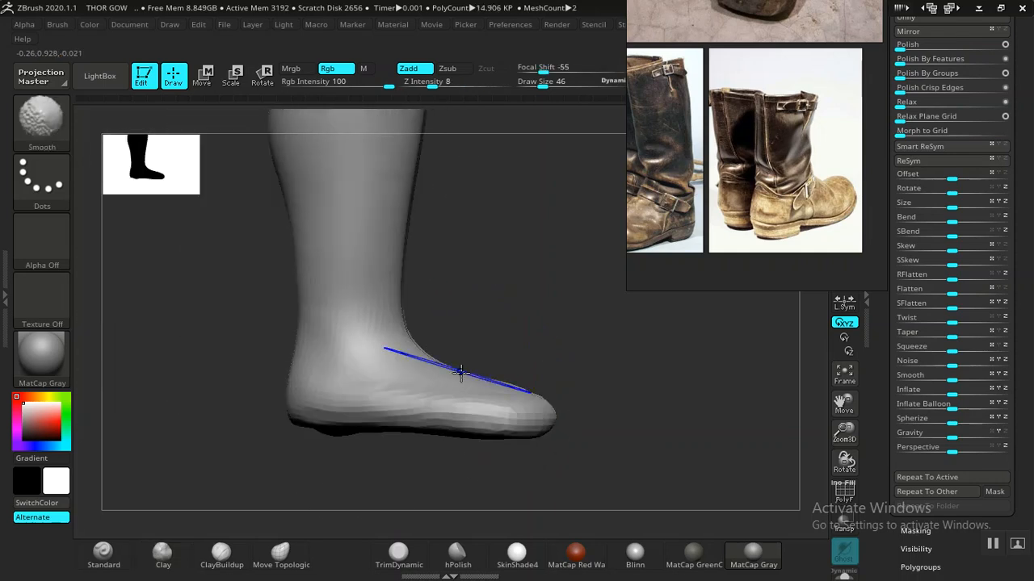
mouse_move(604, 359)
alt+mouse_down()
mouse_move(555, 349)
mouse_move(605, 346)
mouse_move(591, 320)
mouse_move(625, 331)
mouse_move(641, 445)
mouse_move(586, 269)
mouse_move(597, 224)
mouse_move(610, 226)
mouse_move(609, 350)
mouse_move(641, 418)
mouse_move(664, 428)
mouse_move(641, 387)
mouse_move(699, 474)
mouse_move(512, 342)
alt+mouse_up()
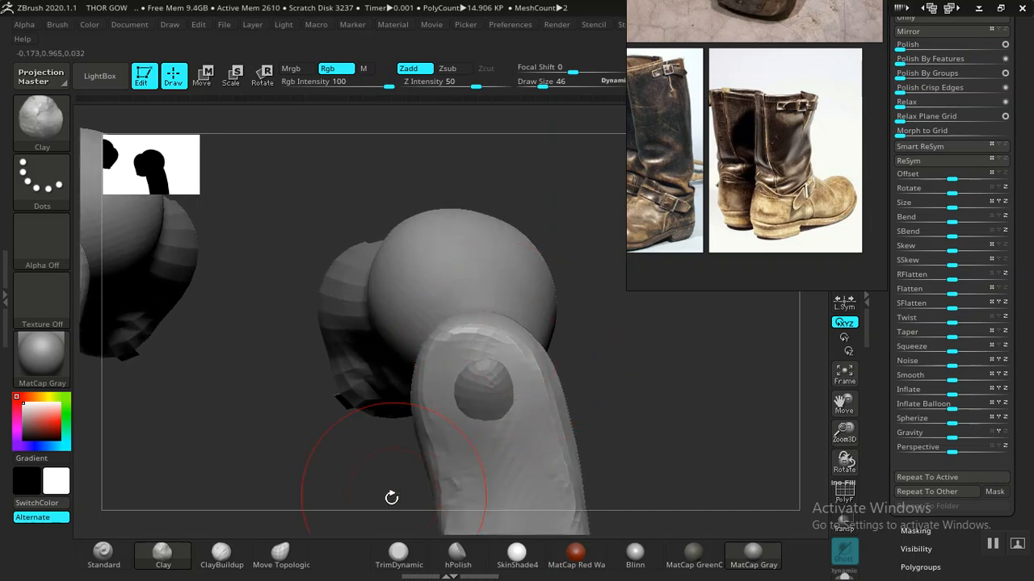
- Nudge the sides of the toe end with Move Topological from a front-on view
click(279, 557)
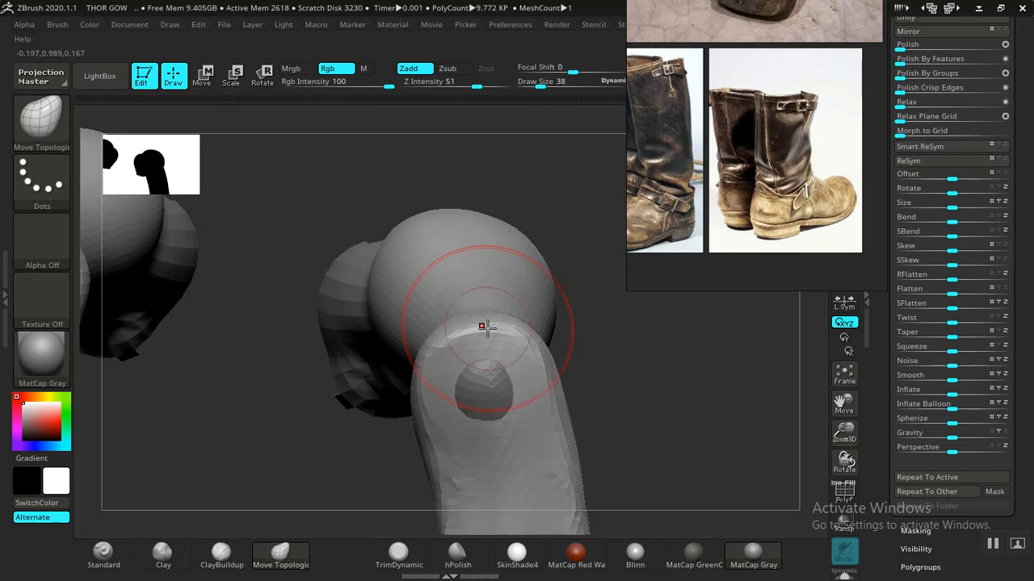
mouse_move(634, 369)
mouse_down()
mouse_move(637, 323)
mouse_move(655, 404)
mouse_move(646, 391)
mouse_up()
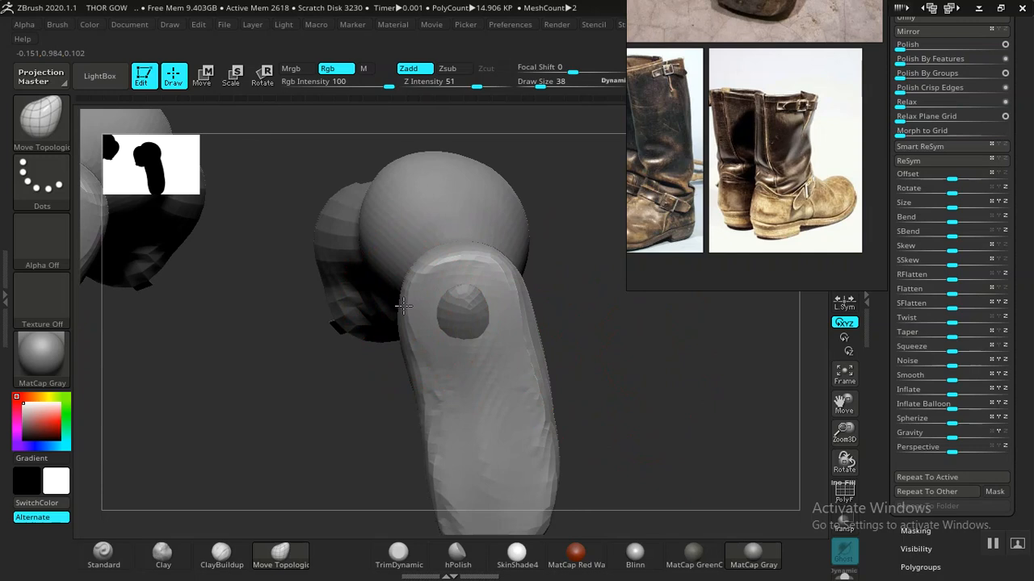
mouse_move(598, 379)
mouse_down()
mouse_move(648, 420)
mouse_move(641, 374)
mouse_move(579, 375)
mouse_move(496, 424)
mouse_move(459, 396)
mouse_move(387, 431)
mouse_move(361, 424)
mouse_move(477, 436)
mouse_move(498, 411)
mouse_move(533, 436)
mouse_move(490, 323)
mouse_move(681, 439)
mouse_move(625, 438)
mouse_move(673, 413)
mouse_move(600, 417)
mouse_move(577, 293)
mouse_move(609, 365)
mouse_move(628, 339)
mouse_move(693, 487)
mouse_move(669, 396)
mouse_move(689, 455)
mouse_move(683, 418)
mouse_move(507, 315)
mouse_up()
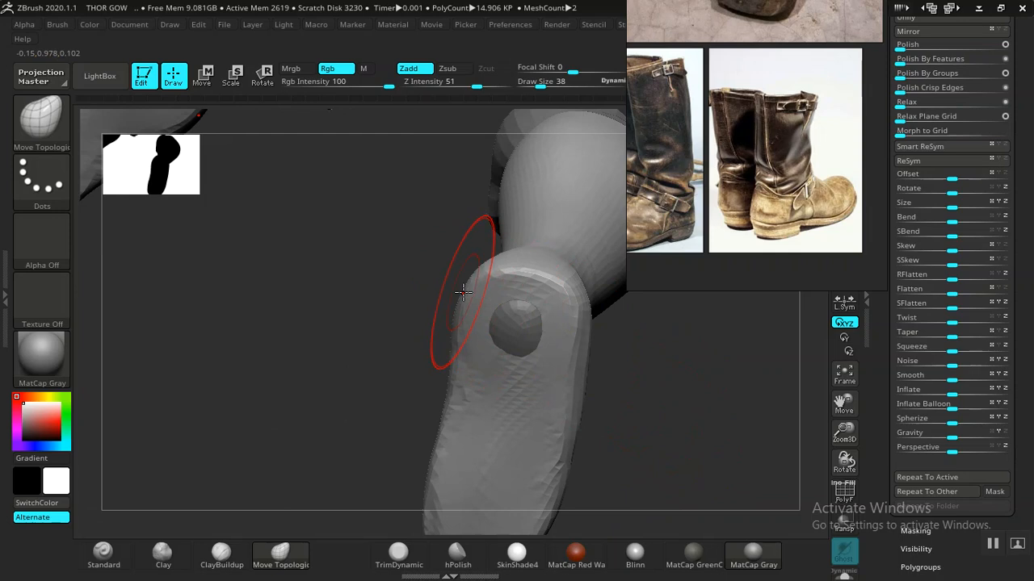
- Nudge the side of the toe end with Move Topological and bring the other leg's mesh back
scroll(724, 138, up, 6)
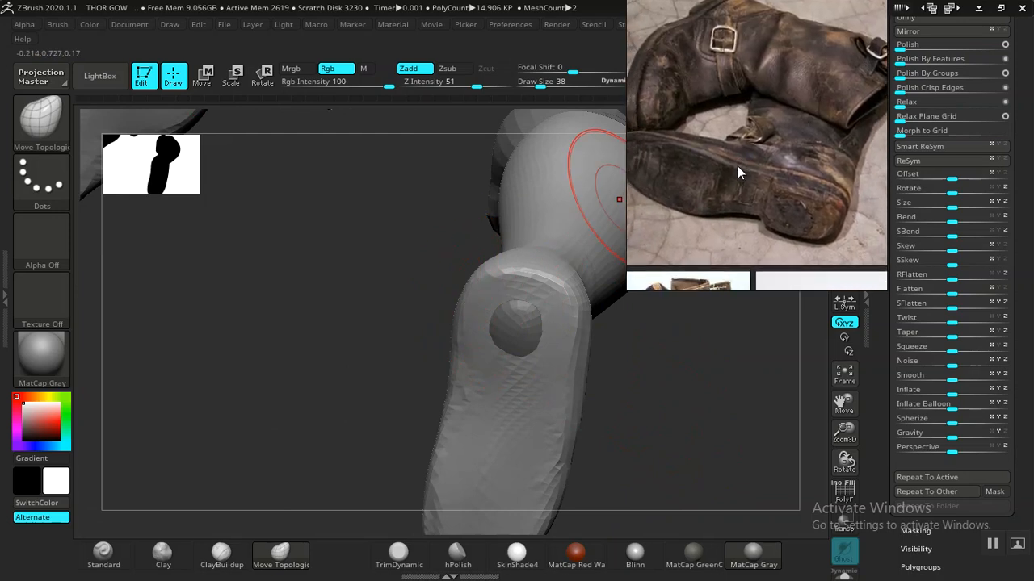
mouse_move(660, 386)
mouse_down()
mouse_move(590, 383)
mouse_move(515, 345)
mouse_up()
alt+drag(595, 336, 547, 429)
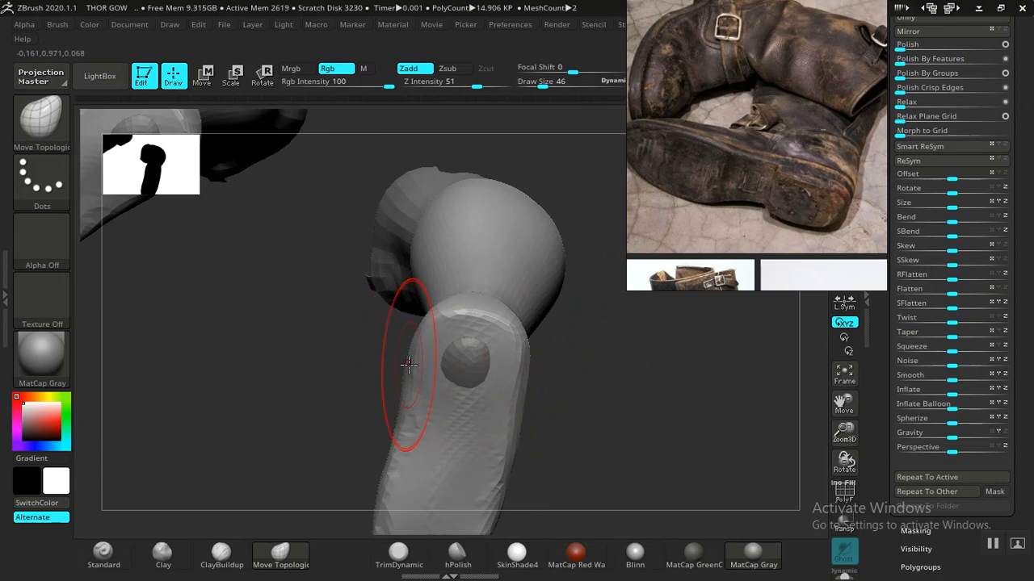
drag(411, 366, 413, 372)
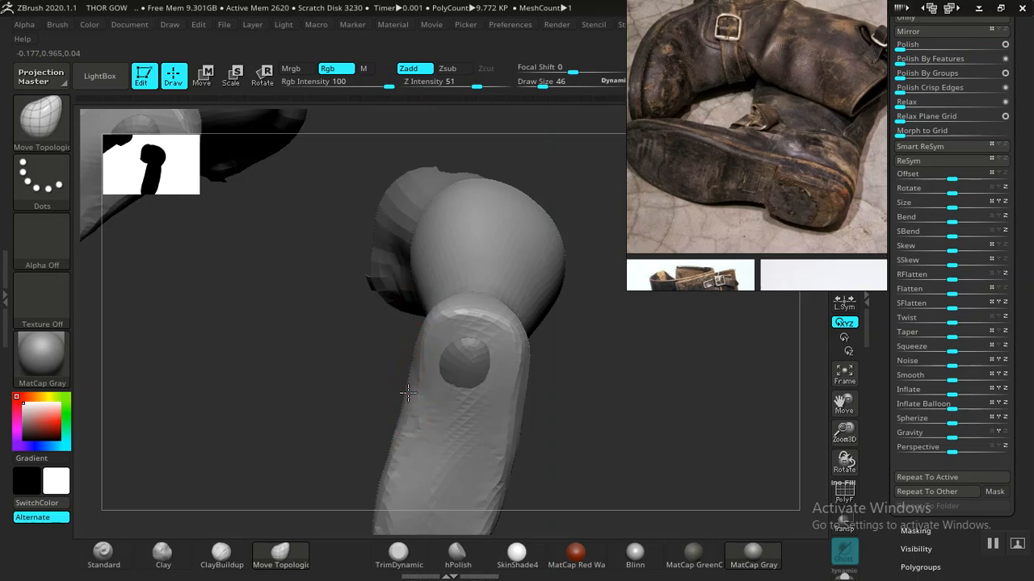
key(ctrl+z)
drag(623, 369, 540, 364)
drag(606, 339, 449, 426)
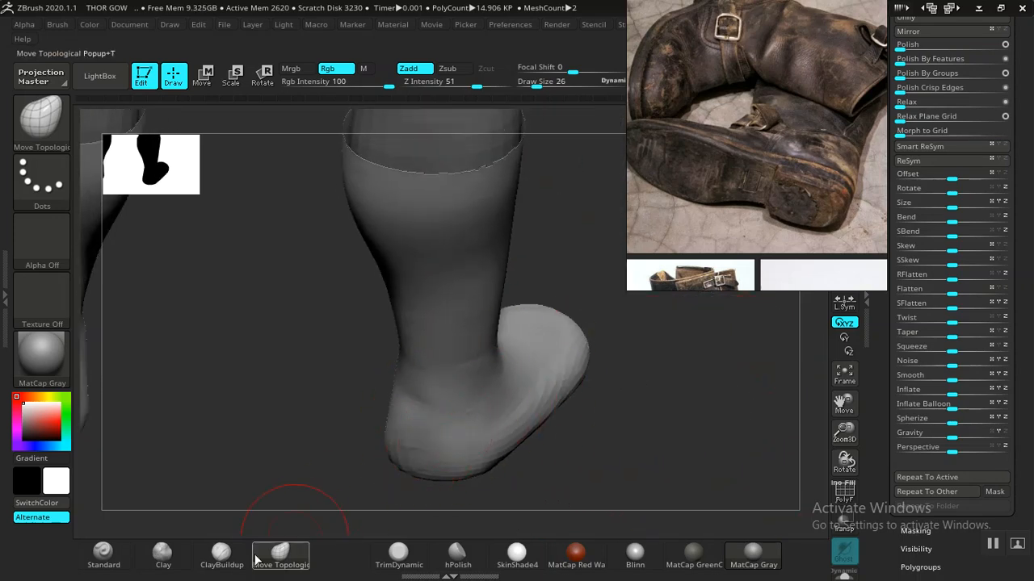
- Alternate ClayBuildup and Move Topological to fill out the toe's underside and front
click(222, 554)
mouse_move(226, 500)
mouse_down()
mouse_move(237, 506)
mouse_move(267, 469)
mouse_move(466, 399)
mouse_move(459, 392)
mouse_up()
drag(576, 419, 425, 494)
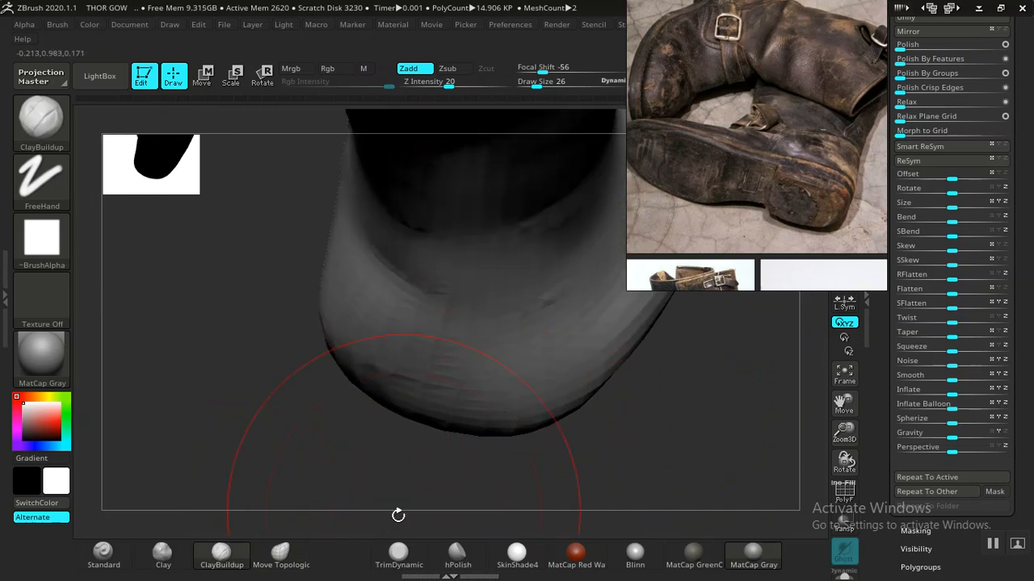
click(280, 554)
mouse_move(533, 492)
mouse_down()
mouse_move(563, 477)
mouse_move(484, 410)
mouse_up()
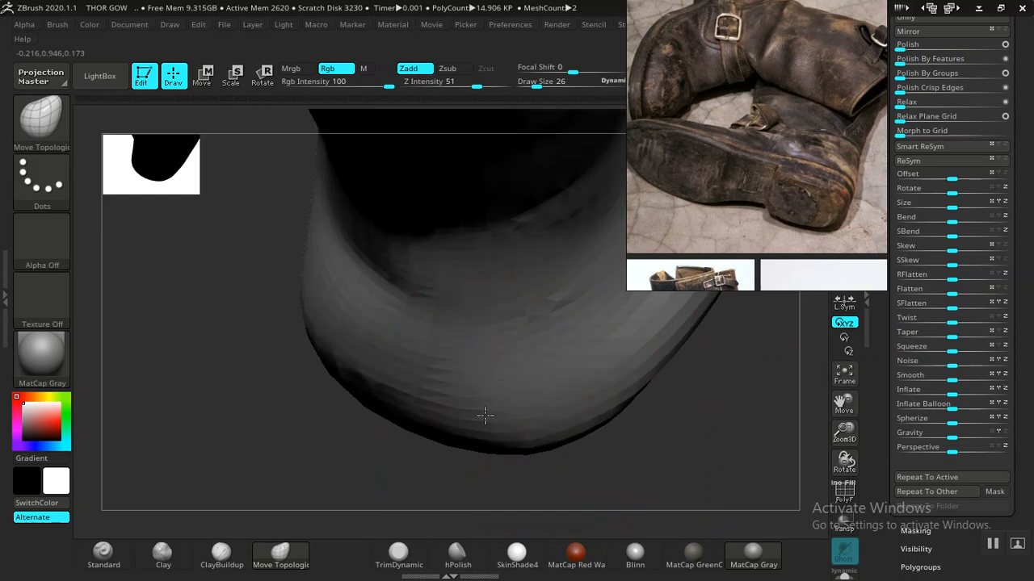
click(221, 554)
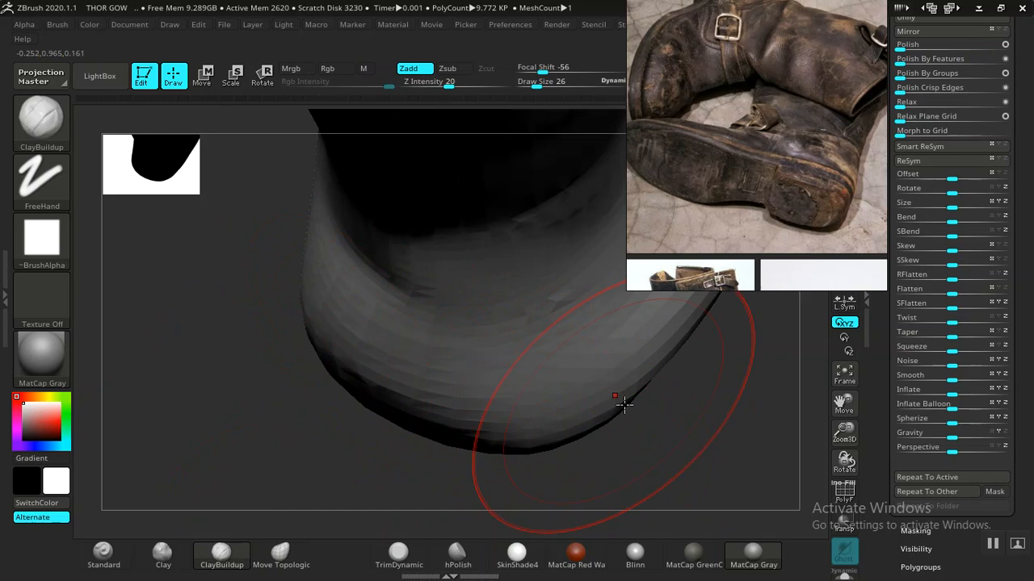
key(f)
mouse_move(611, 272)
mouse_down()
mouse_move(574, 352)
mouse_move(602, 365)
mouse_move(683, 350)
mouse_move(383, 304)
mouse_move(460, 331)
mouse_move(343, 387)
mouse_up()
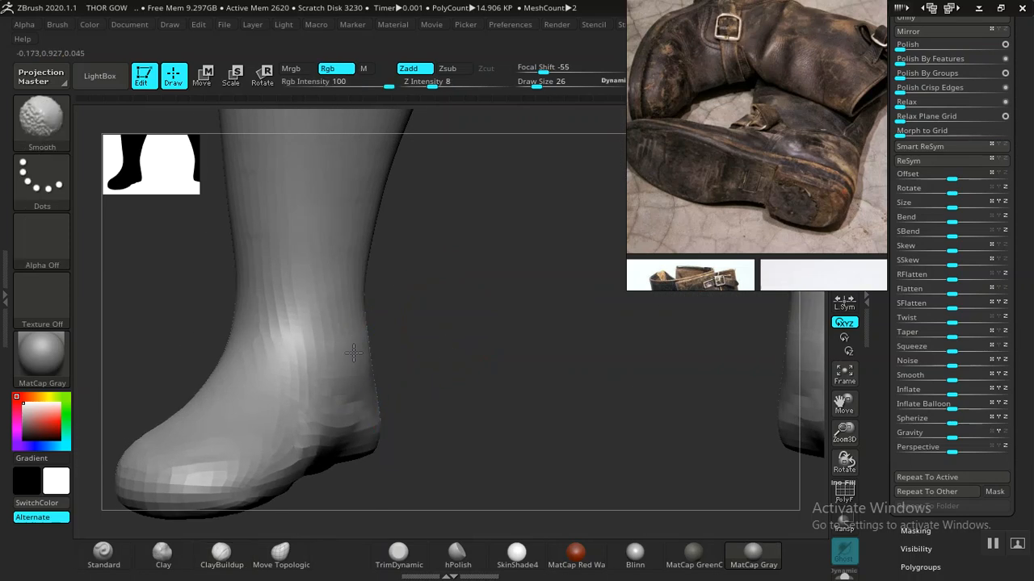
- Zoom onto the boot's toe and briefly try the Blinn material before returning to MatCap Gray
drag(461, 393, 411, 434)
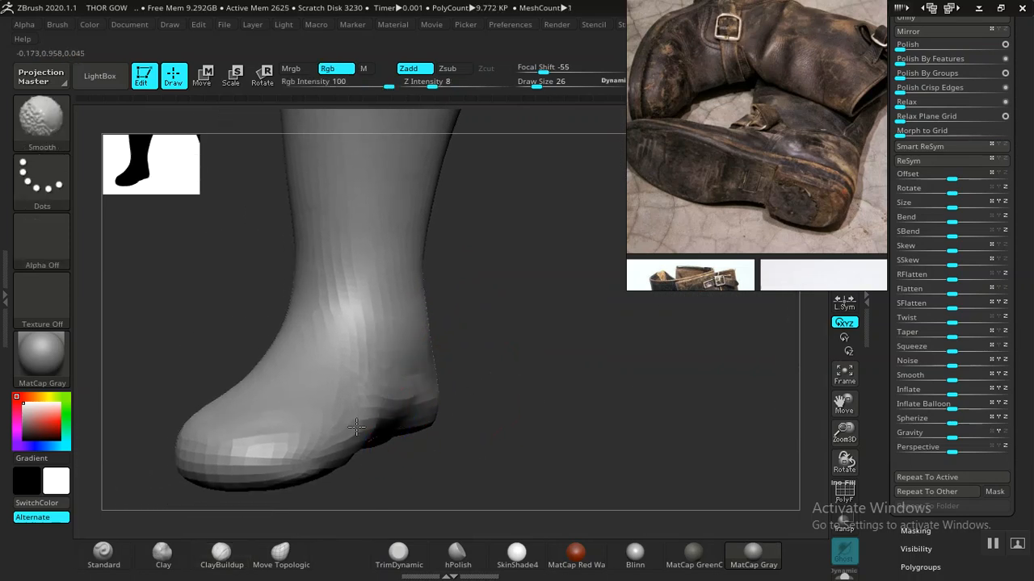
mouse_move(462, 402)
mouse_down()
mouse_move(595, 439)
mouse_move(639, 433)
mouse_up()
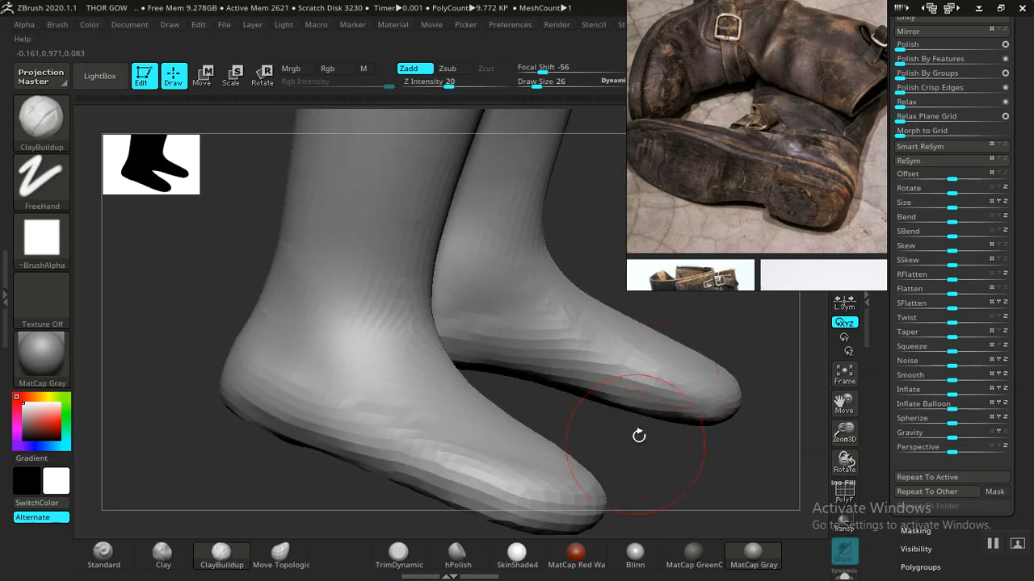
drag(721, 320, 666, 269)
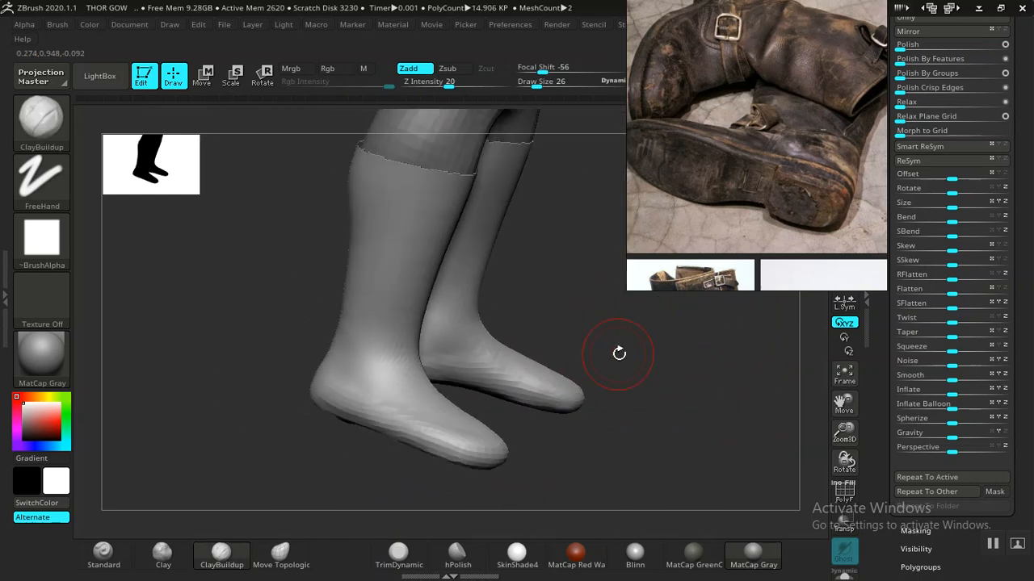
drag(619, 353, 617, 325)
mouse_move(577, 369)
mouse_down()
mouse_move(637, 453)
mouse_move(650, 368)
mouse_move(654, 477)
mouse_move(547, 275)
mouse_move(517, 339)
mouse_move(498, 288)
mouse_move(410, 326)
mouse_move(473, 399)
mouse_up()
drag(441, 361, 452, 388)
click(634, 554)
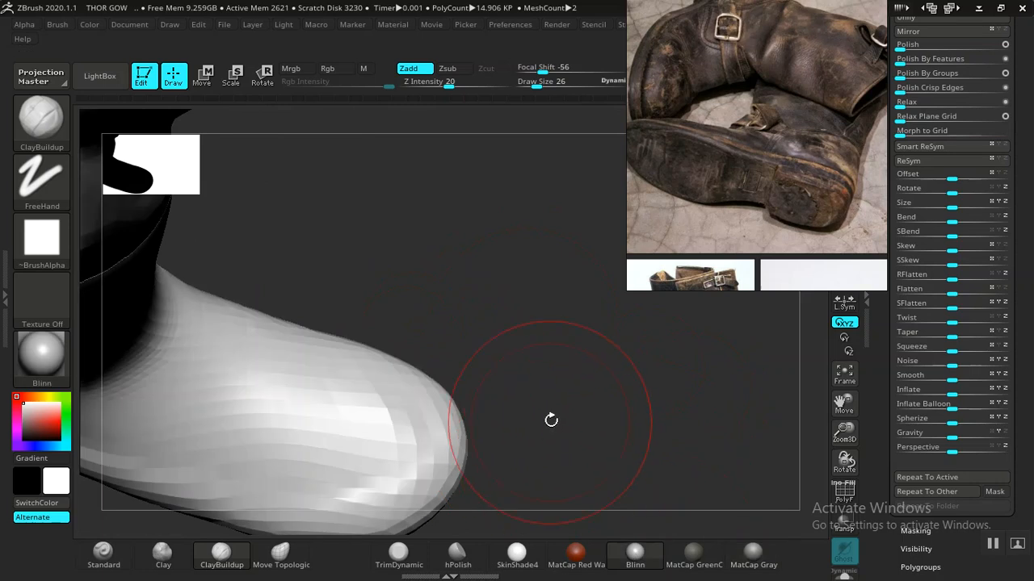
click(753, 555)
- Build up and Shift-smooth the toe with ClayBuildup, then add clay to the ankle
drag(585, 360, 479, 367)
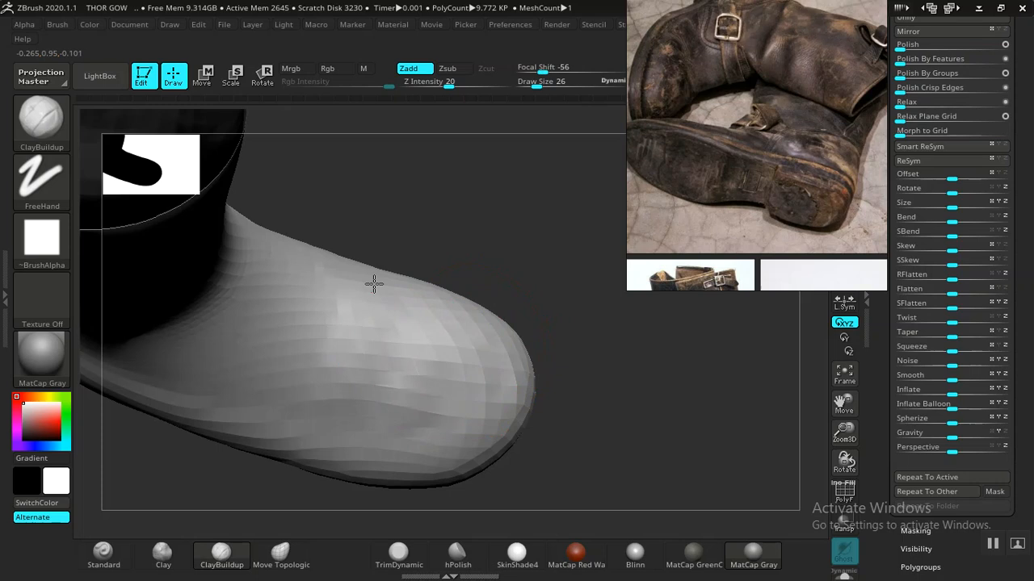
mouse_move(564, 321)
mouse_down()
mouse_move(592, 208)
mouse_move(552, 471)
mouse_move(579, 476)
mouse_move(593, 429)
mouse_move(443, 401)
mouse_up()
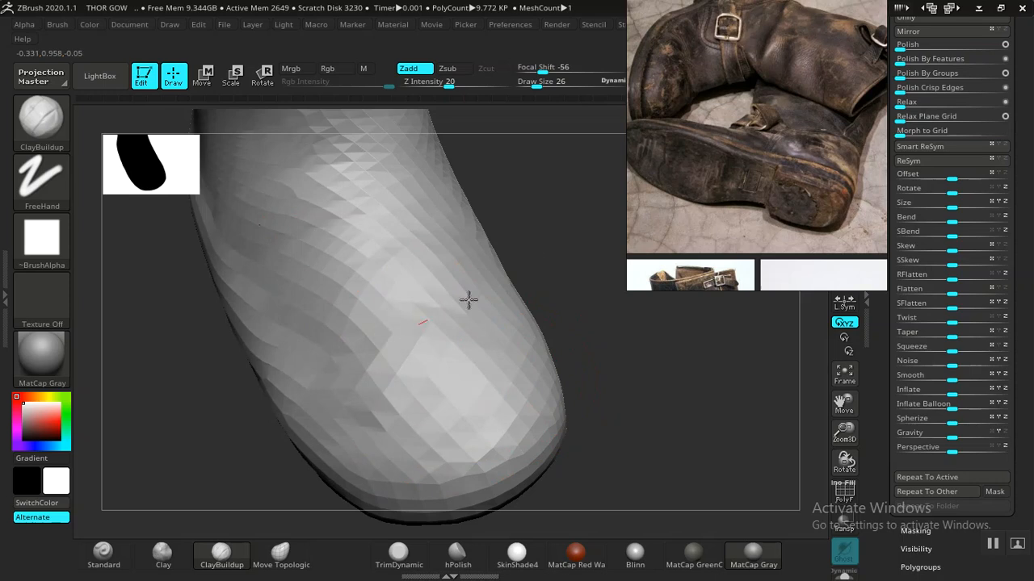
alt+drag(667, 423, 348, 189)
mouse_move(538, 440)
mouse_down()
mouse_move(609, 336)
mouse_move(546, 397)
mouse_move(571, 367)
mouse_move(600, 439)
mouse_move(605, 385)
mouse_move(638, 454)
mouse_move(650, 452)
mouse_move(637, 480)
mouse_move(612, 470)
mouse_move(671, 441)
mouse_move(595, 418)
mouse_move(651, 452)
mouse_move(659, 489)
mouse_move(501, 371)
mouse_up()
mouse_move(641, 387)
mouse_down()
mouse_move(663, 431)
mouse_move(655, 480)
mouse_up()
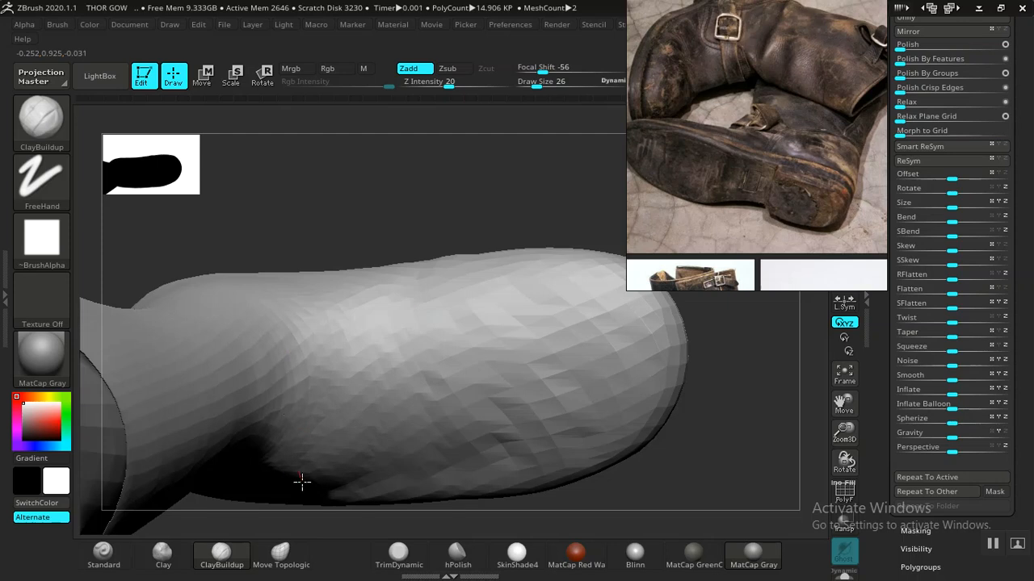
key(shift)
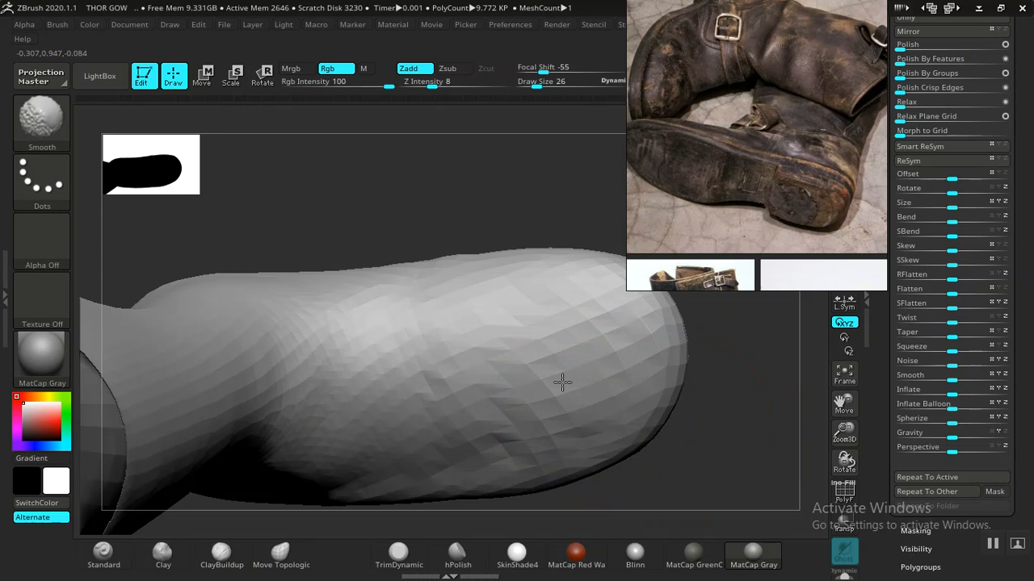
mouse_move(750, 448)
mouse_down()
mouse_move(590, 316)
mouse_move(715, 296)
mouse_move(713, 413)
mouse_move(635, 369)
mouse_move(676, 495)
mouse_move(697, 377)
mouse_move(649, 421)
mouse_up()
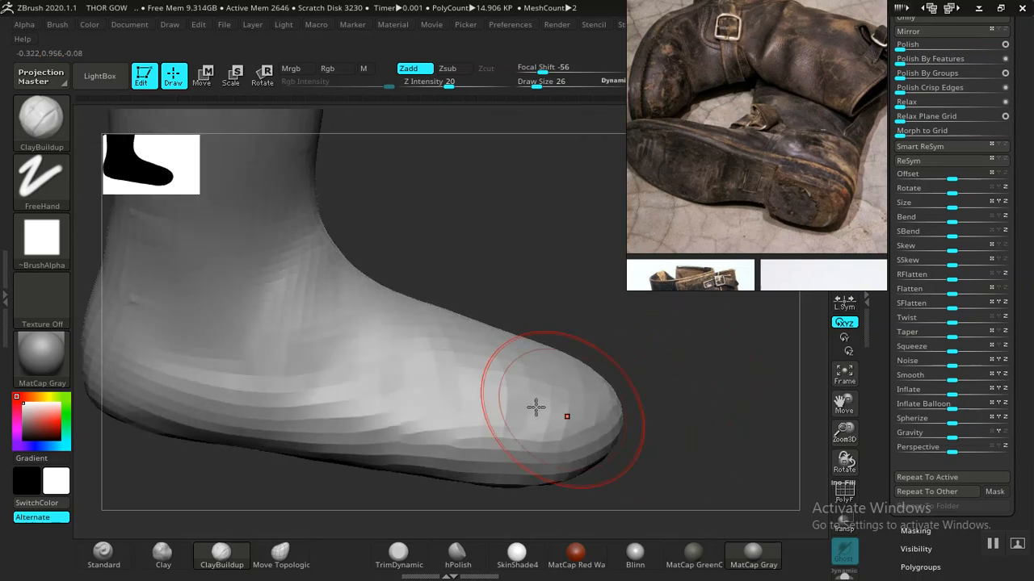
alt+drag(527, 234, 356, 404)
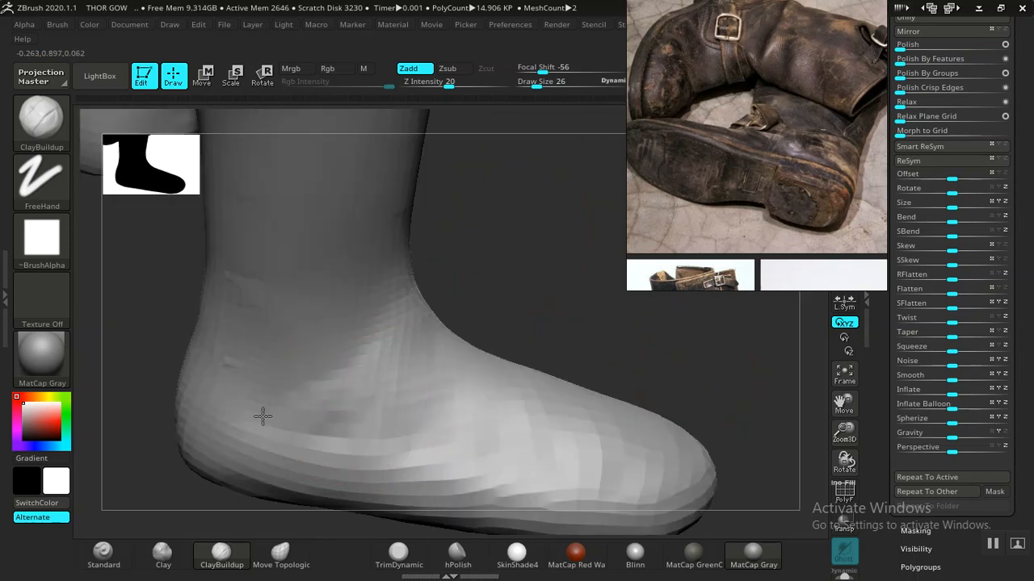
key(shift)
mouse_move(371, 385)
right_down()
mouse_move(584, 288)
mouse_move(519, 268)
mouse_move(572, 392)
mouse_move(513, 394)
right_up()
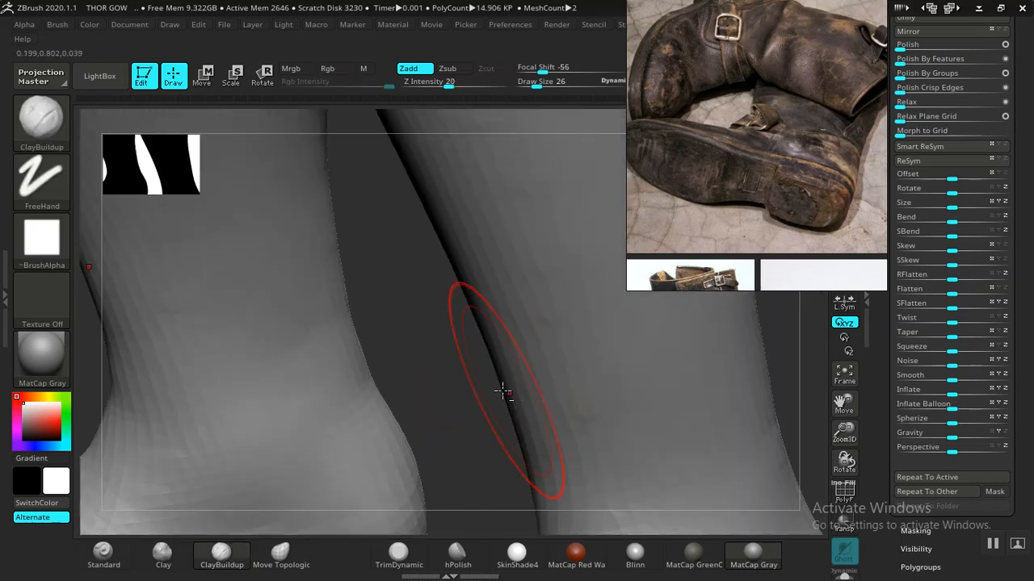
right_drag(440, 391, 683, 208)
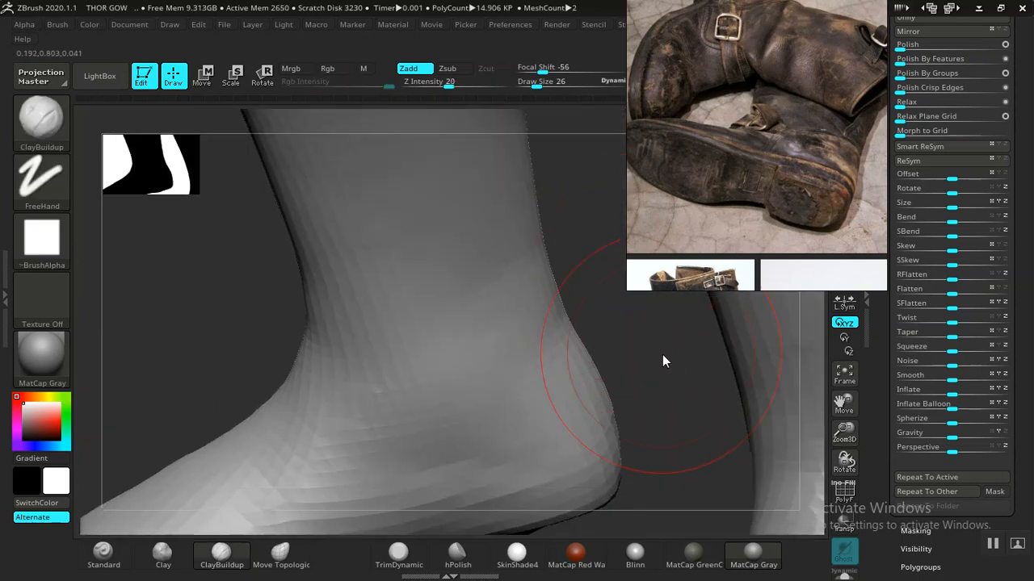
- Zoom the view out and back in to show both lower legs
mouse_move(665, 364)
right_down()
mouse_move(605, 310)
mouse_move(688, 218)
right_up()
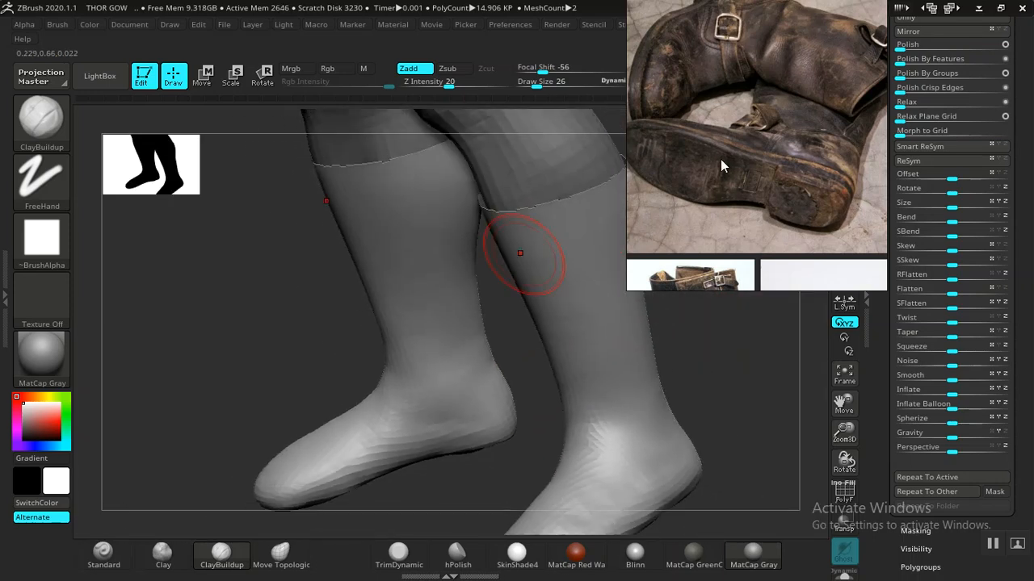
scroll(720, 159, down, 6)
scroll(789, 173, up, 5)
scroll(788, 199, up, 6)
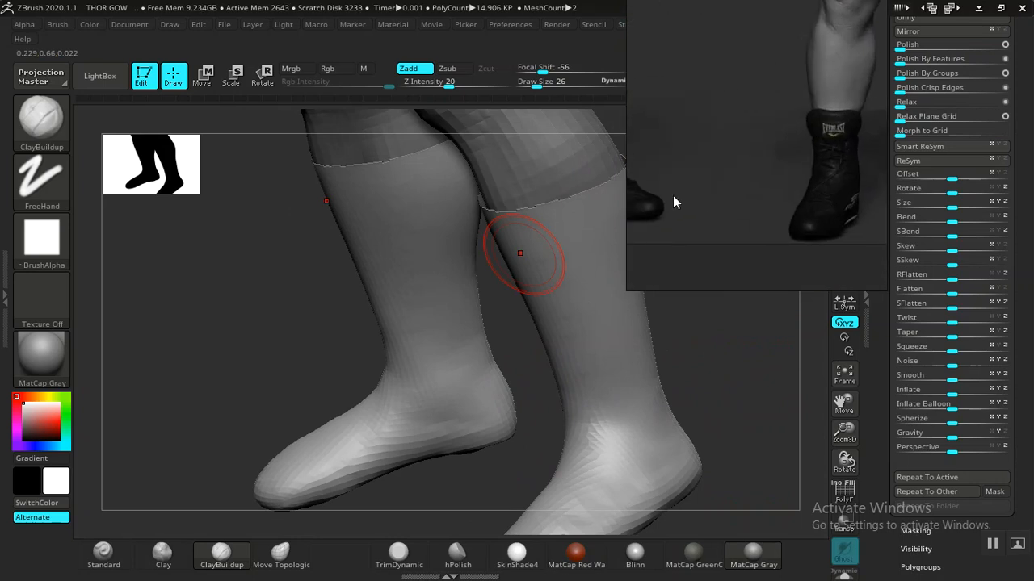
scroll(686, 196, down, 3)
scroll(725, 175, down, 8)
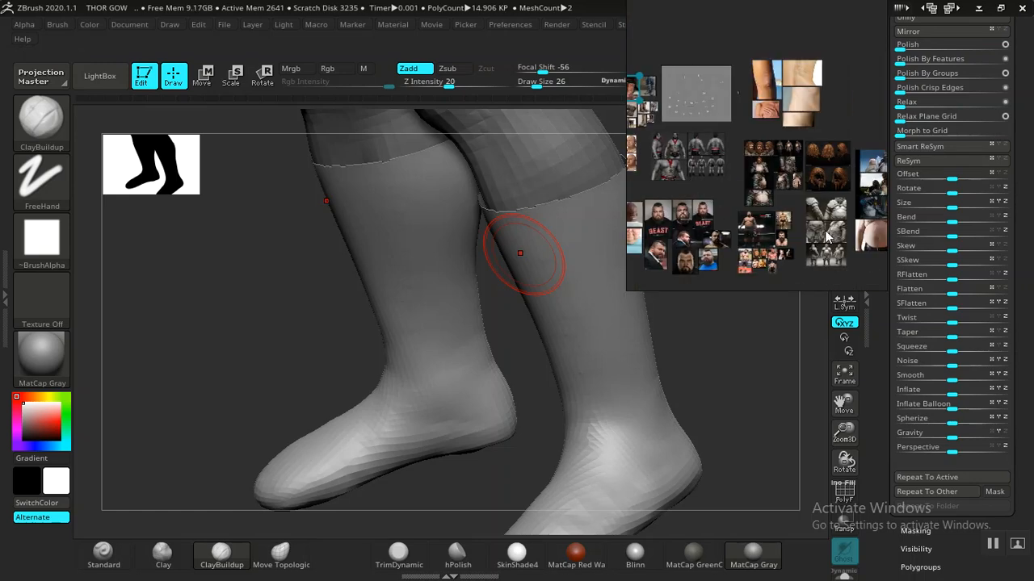
scroll(825, 243, up, 6)
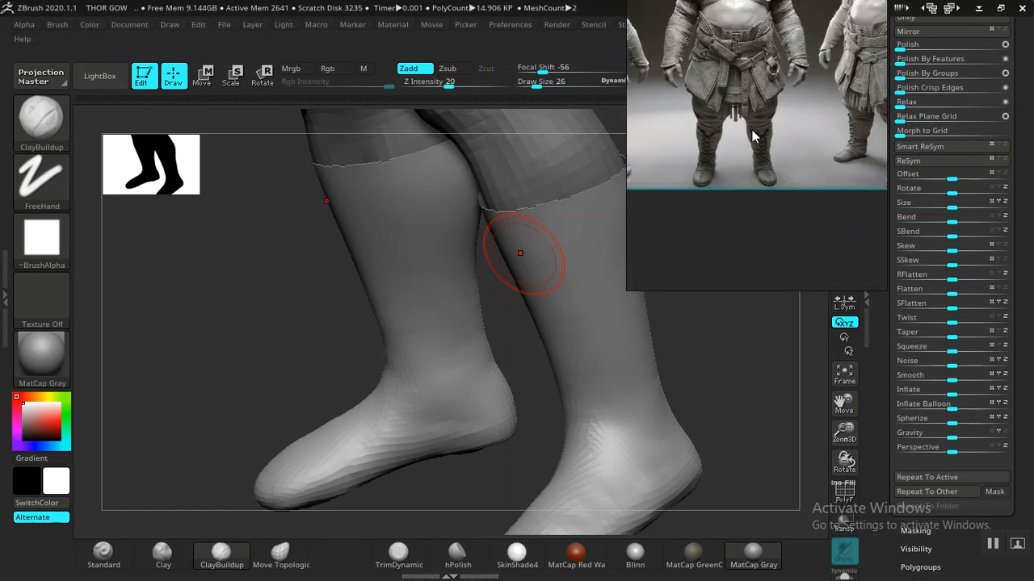
scroll(752, 138, up, 6)
- Pan and zoom the PureRef reference from the side-view boot to the front view, then the foot and sole
drag(713, 158, 763, 155)
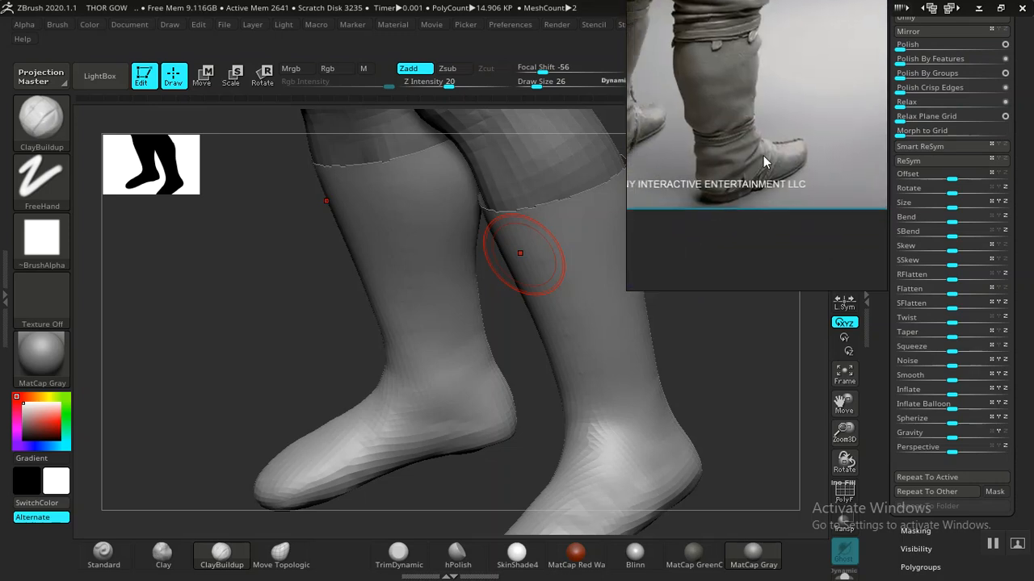
scroll(755, 184, up, 3)
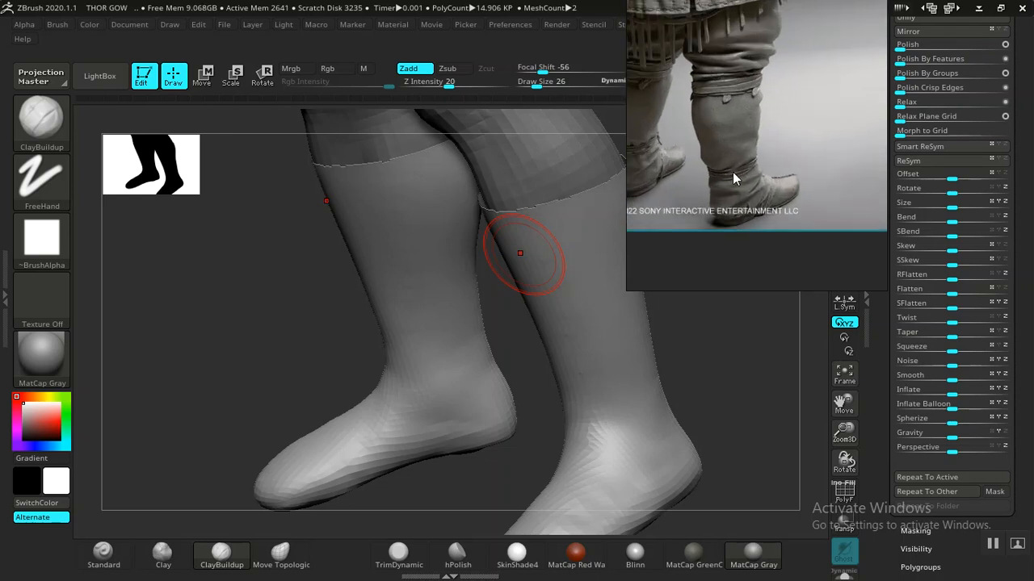
scroll(742, 172, up, 2)
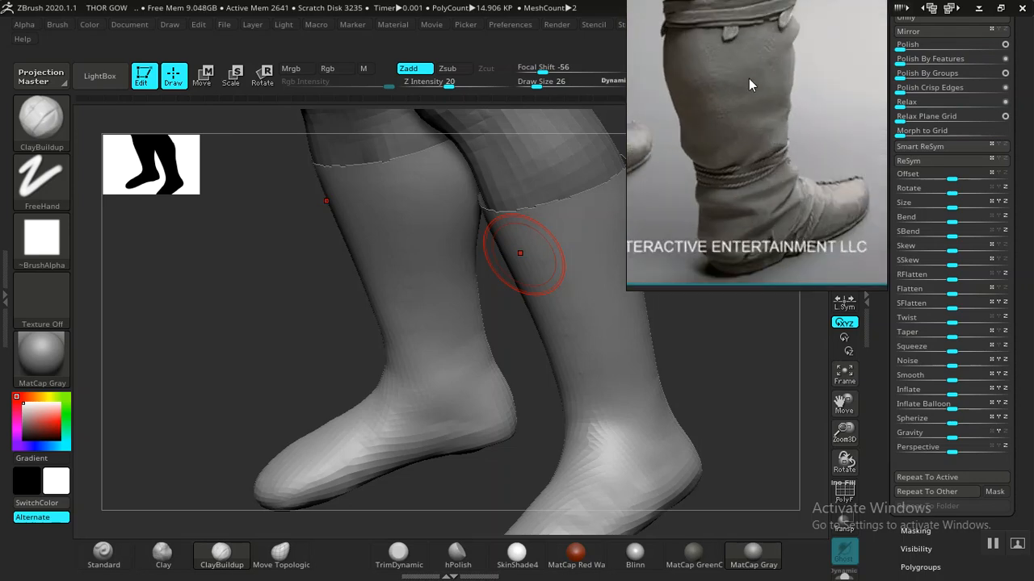
scroll(765, 160, down, 4)
middle_drag(765, 160, 674, 160)
middle_drag(798, 192, 745, 203)
scroll(798, 172, up, 4)
scroll(745, 202, down, 1)
scroll(733, 180, down, 1)
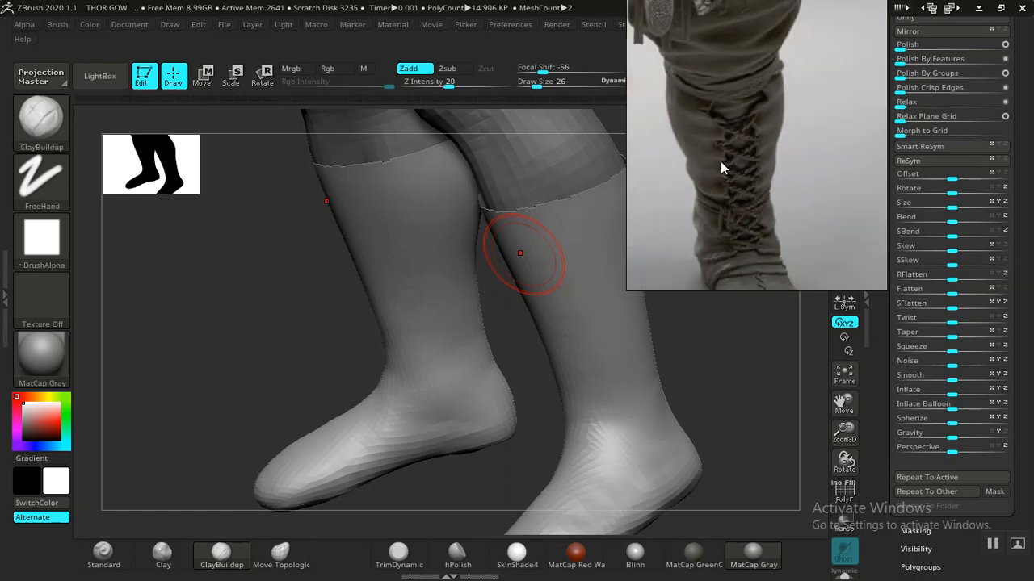
middle_drag(737, 197, 737, 135)
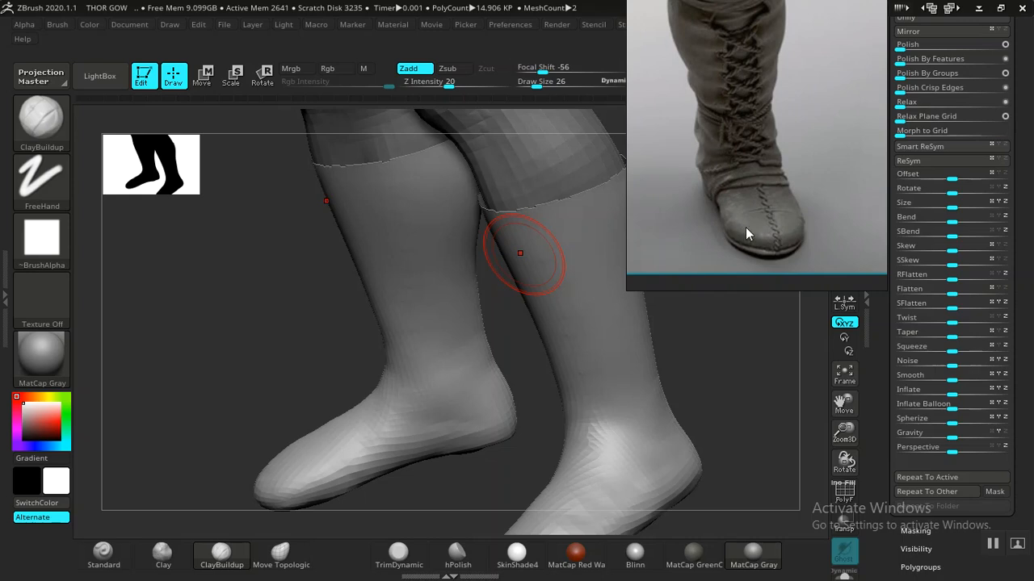
scroll(756, 214, up, 3)
scroll(752, 223, down, 1)
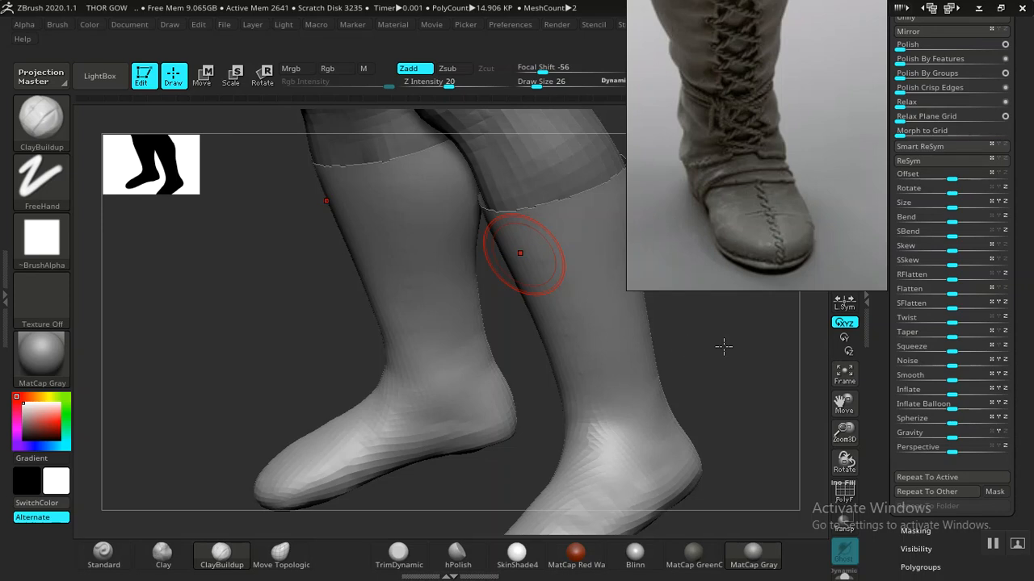
- Turn the model to a side view of one boot and centre the boot's toe in the reference
drag(744, 361, 631, 419)
key(f)
drag(492, 306, 605, 393)
drag(563, 439, 708, 317)
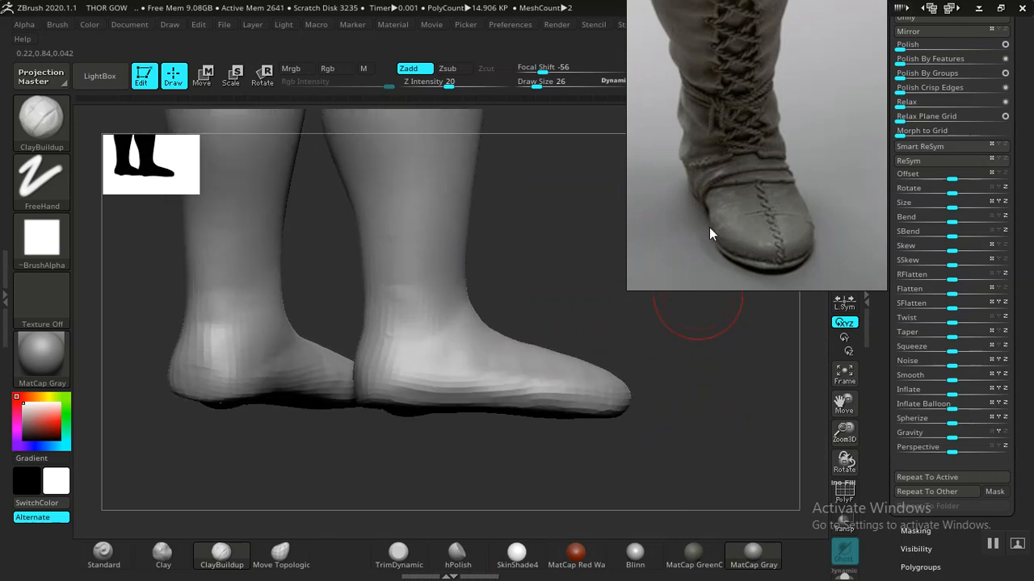
scroll(710, 226, down, 5)
scroll(787, 210, up, 5)
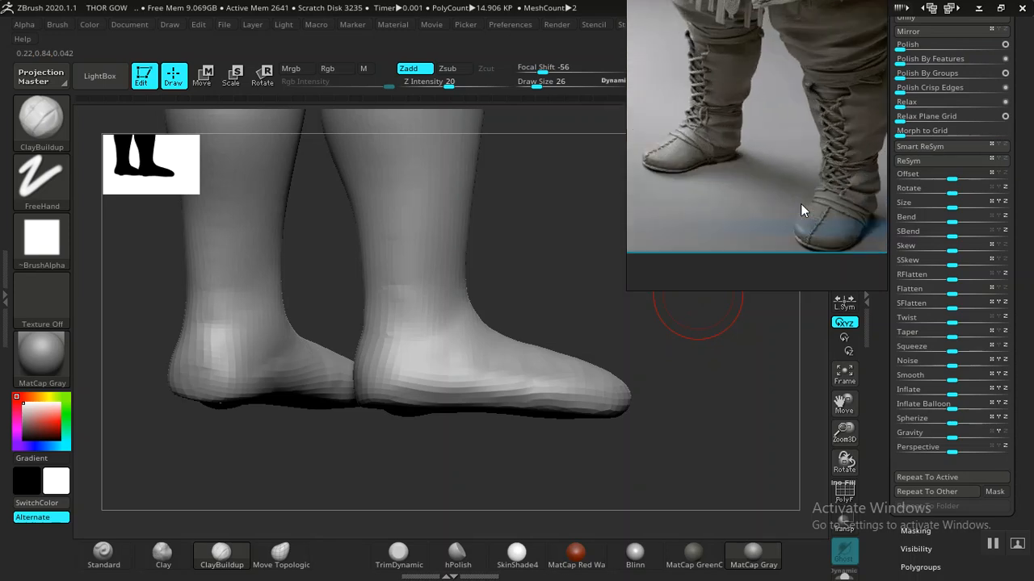
scroll(839, 205, up, 6)
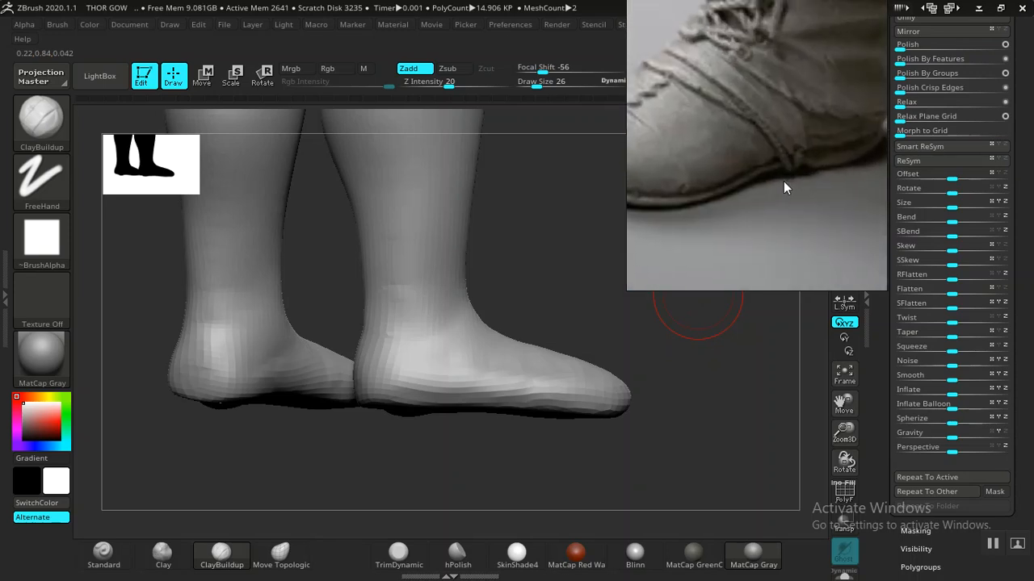
scroll(751, 213, up, 3)
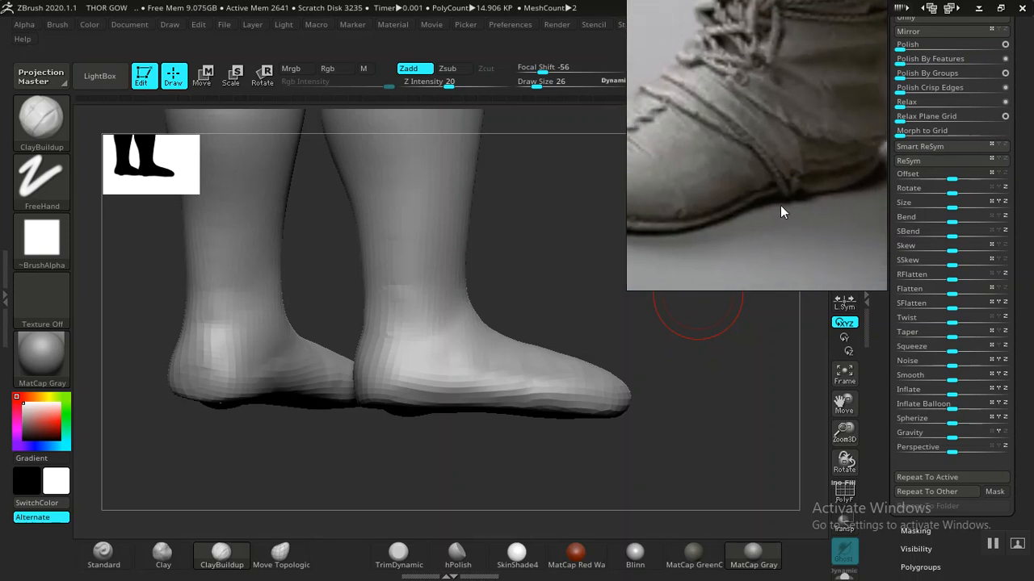
mouse_move(790, 192)
middle_down()
mouse_move(830, 188)
mouse_move(770, 206)
mouse_move(777, 203)
middle_up()
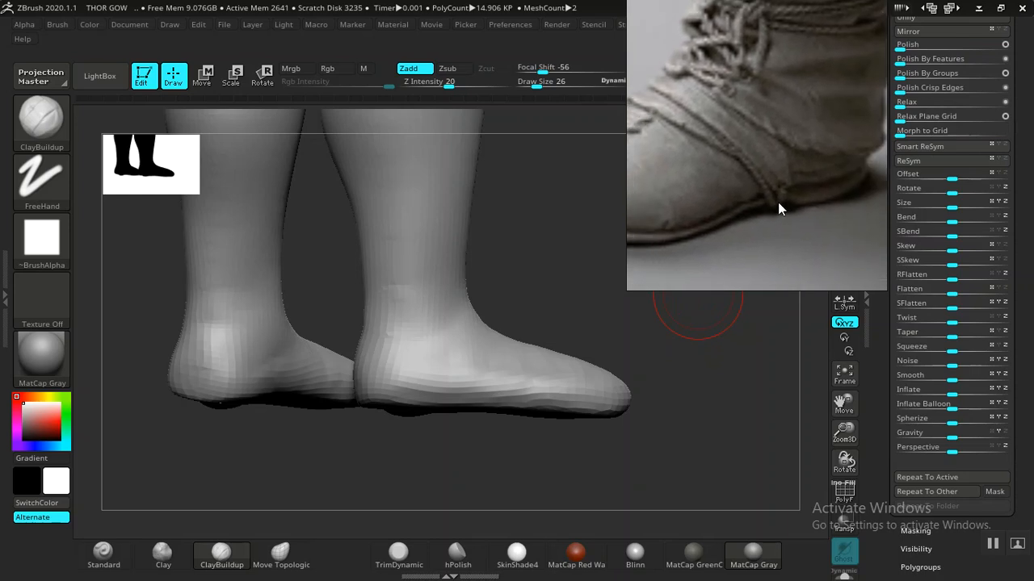
drag(691, 411, 677, 406)
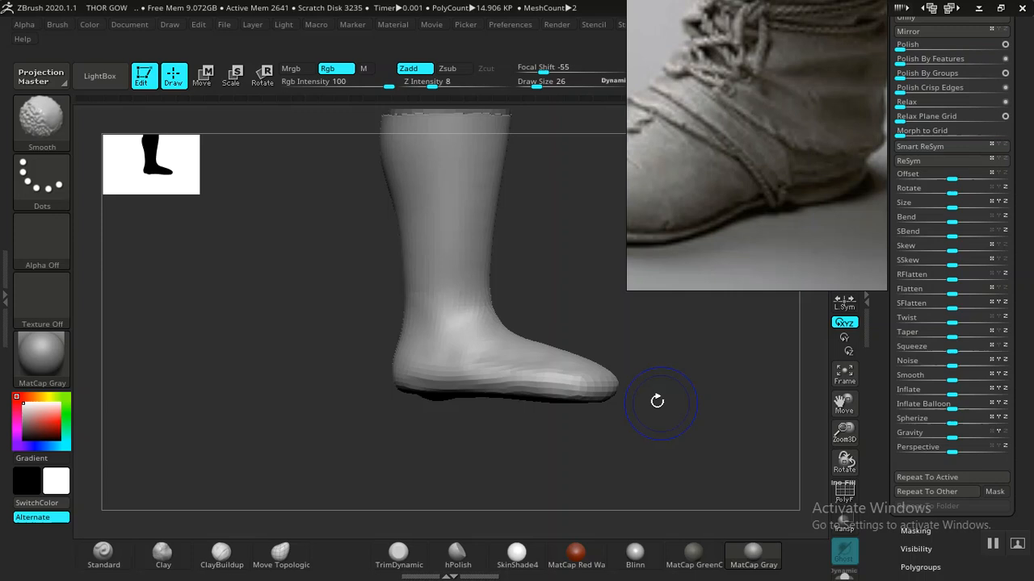
- With PolyF on, lasso-mask the boot's bottom band and group it as a sole polygroup
key(shift+f)
key(ctrl)
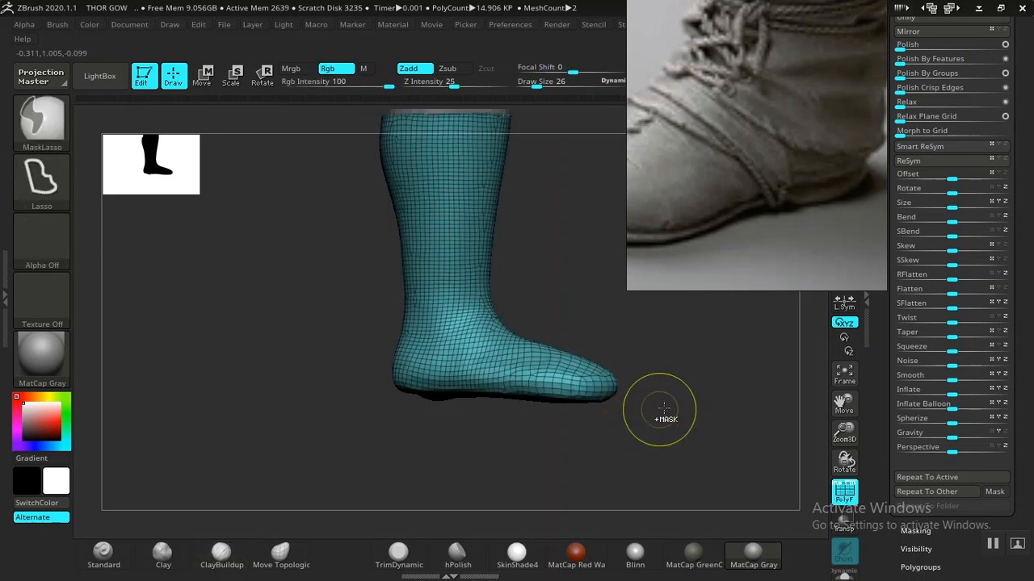
mouse_move(541, 482)
ctrl+mouse_down()
mouse_move(337, 410)
mouse_move(339, 379)
ctrl+mouse_up()
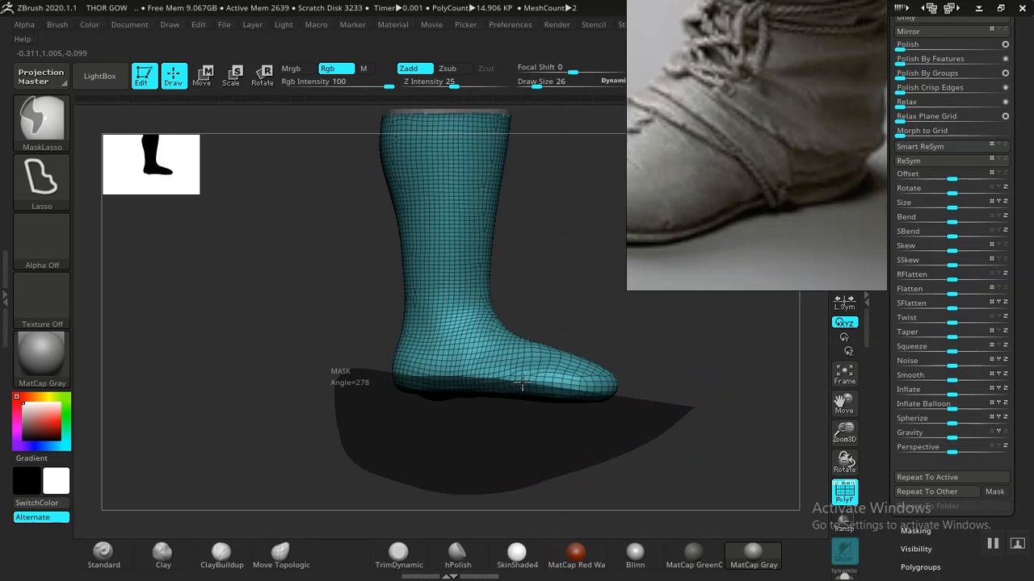
ctrl+drag(644, 384, 678, 376)
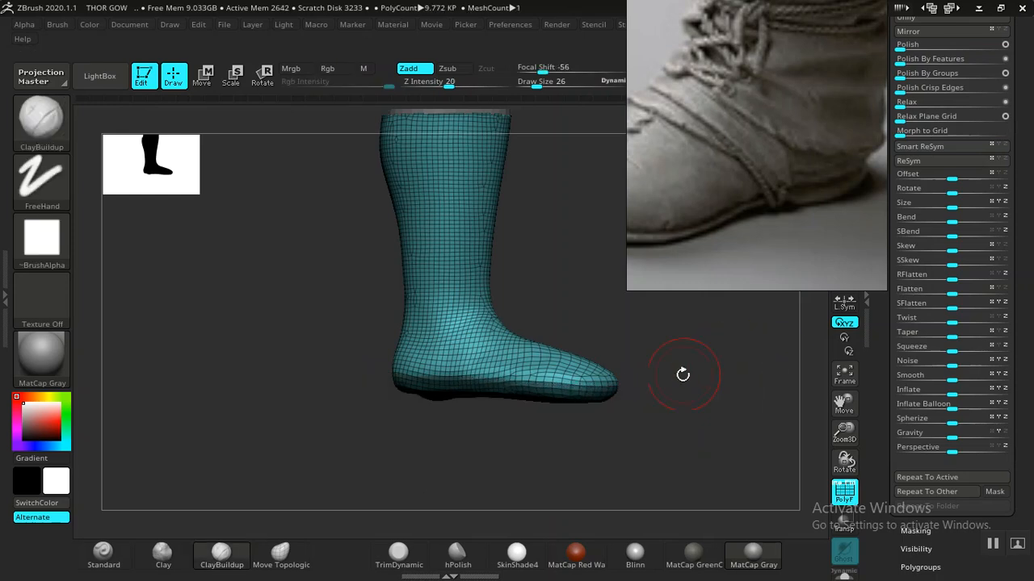
key(ctrl+w)
- Briefly preview the boots with smoothing subdivision, then orbit to look at the boot's underside
alt+drag(649, 337, 703, 404)
mouse_move(606, 300)
mouse_down()
mouse_move(605, 286)
mouse_move(632, 310)
mouse_up()
key(ctrl)
key(d)
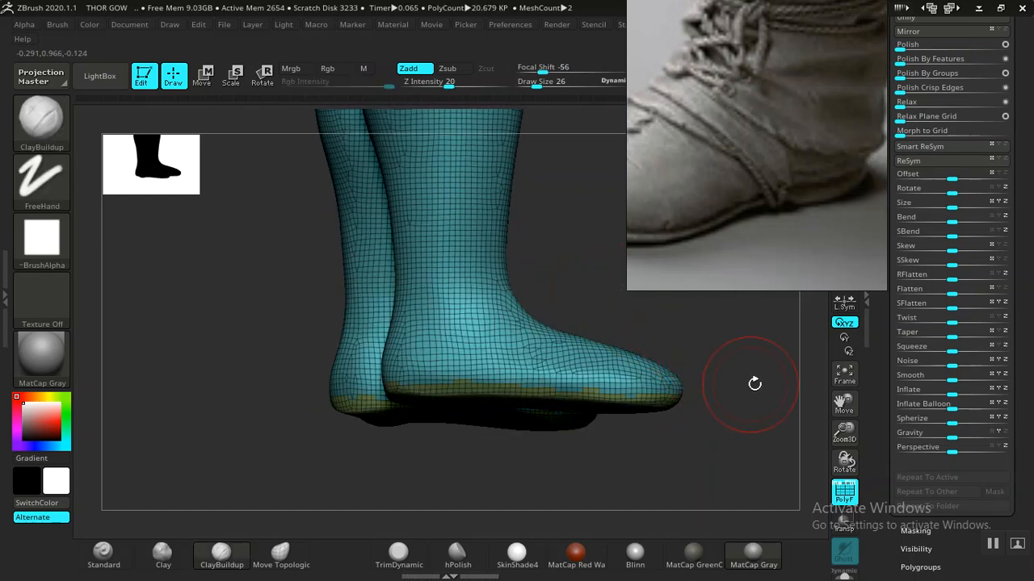
key(shift+d)
drag(738, 381, 636, 344)
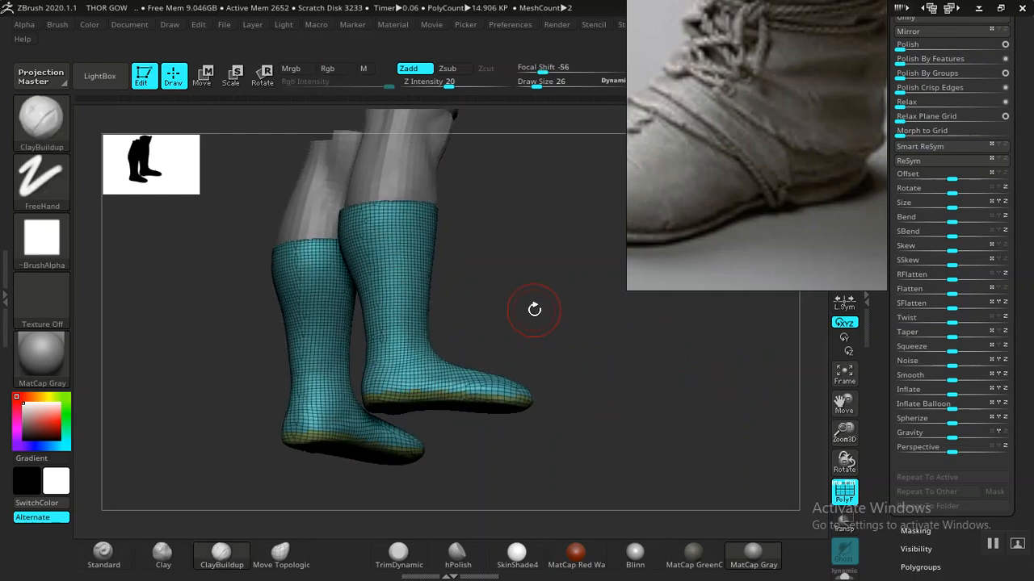
drag(540, 314, 545, 428)
mouse_move(508, 364)
mouse_down()
mouse_move(533, 247)
mouse_move(528, 339)
mouse_up()
- Isolate the sole polygroup, switch to Scale, and centre the transform on the unmasked sole
key(ctrl)
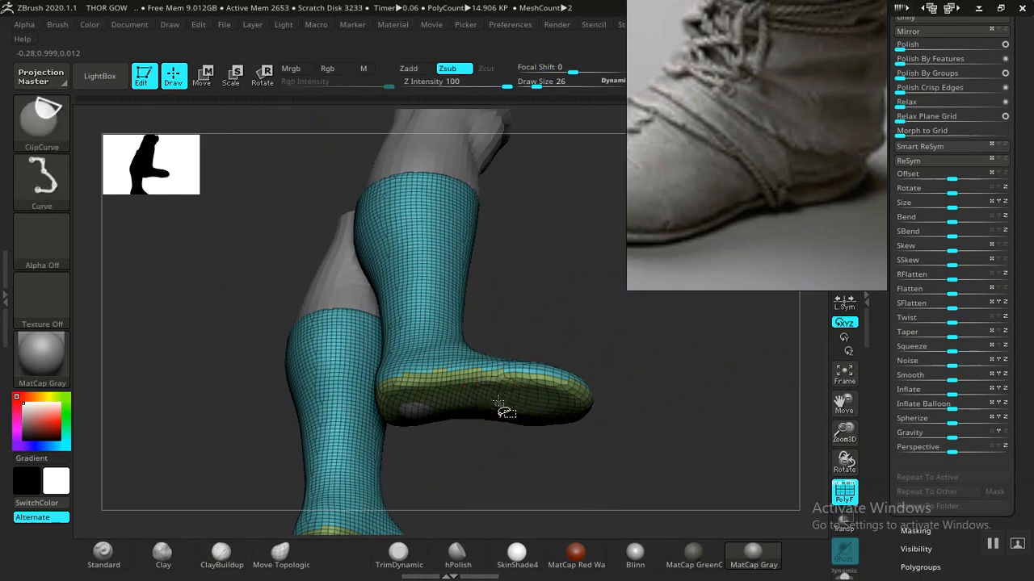
ctrl+shift+click(496, 399)
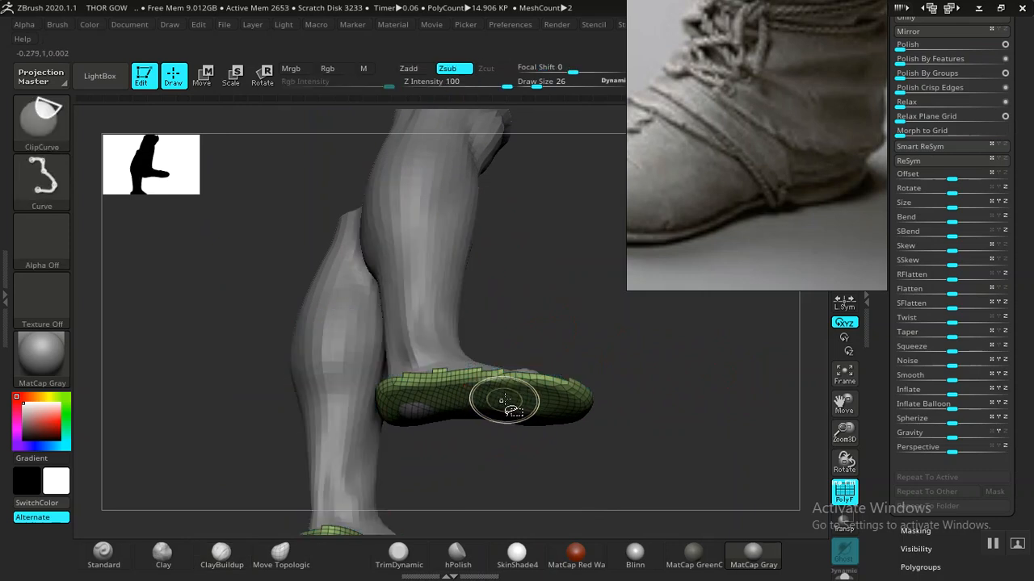
ctrl+shift+click(699, 388)
mouse_move(673, 364)
mouse_down()
mouse_move(676, 429)
mouse_move(654, 417)
mouse_up()
key(e)
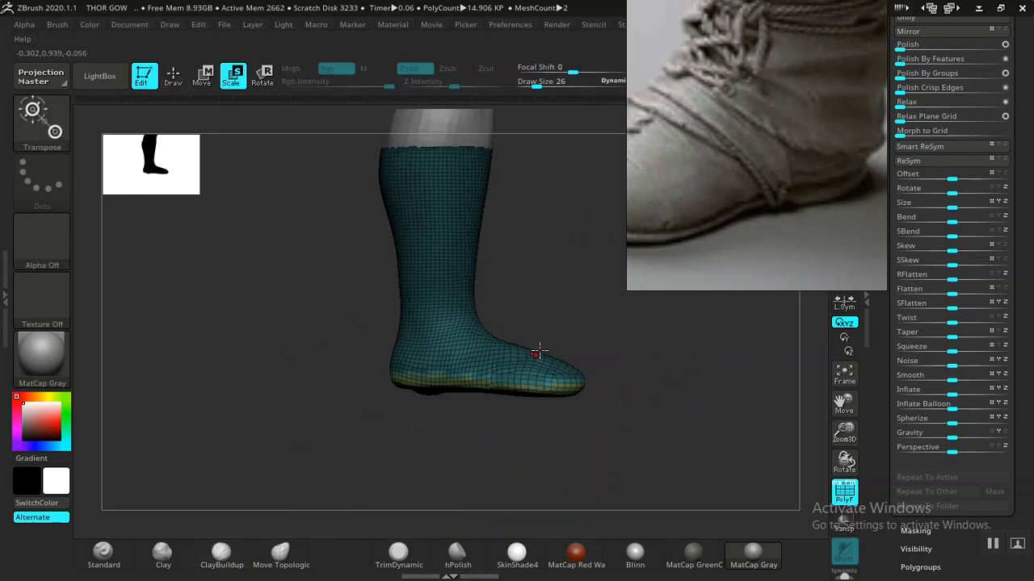
drag(541, 266, 478, 303)
click(416, 251)
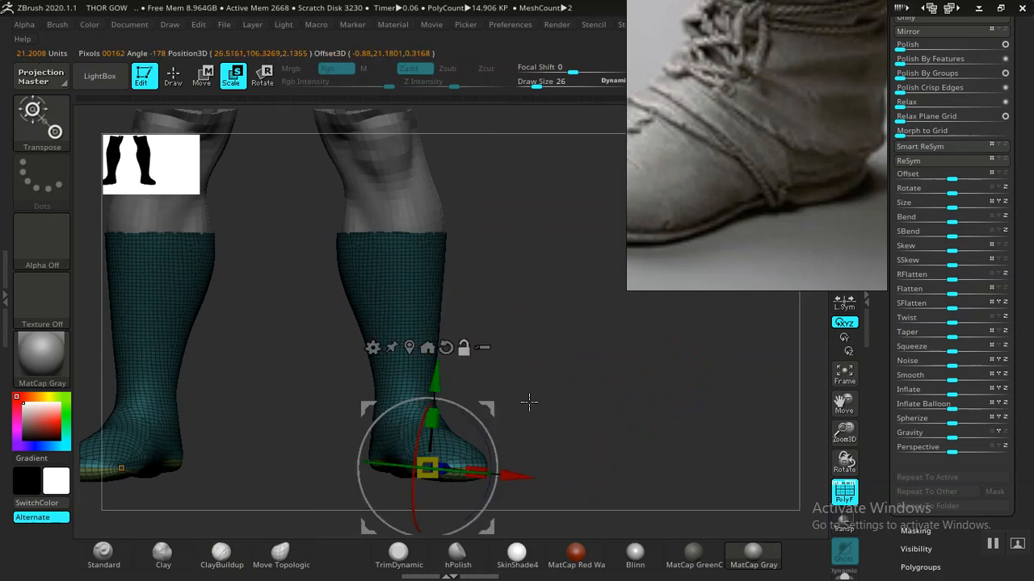
- Extrude the sole band downward and squash it flat, then inspect it at an angle
drag(542, 371, 661, 374)
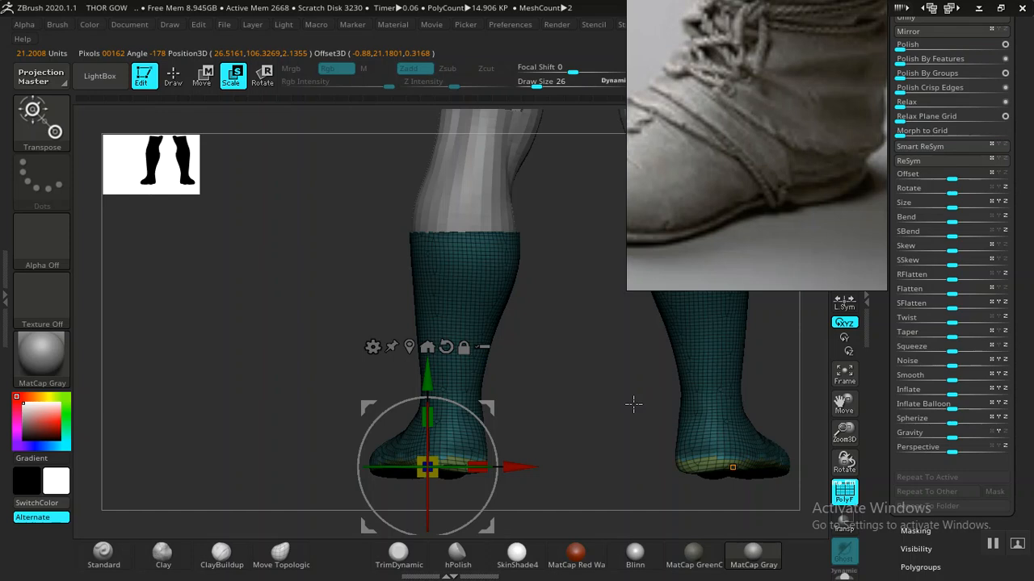
drag(588, 426, 627, 393)
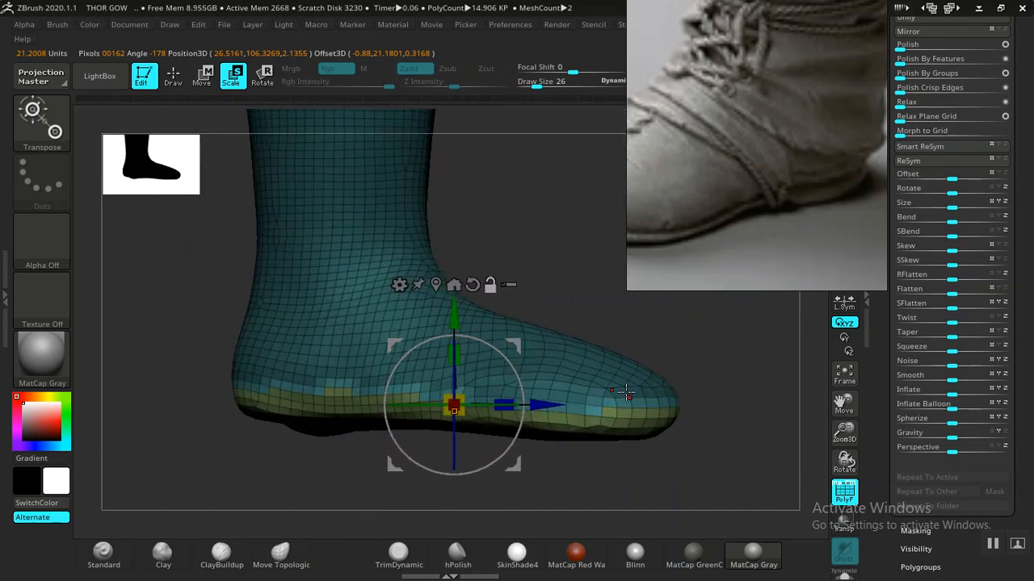
drag(457, 315, 457, 331)
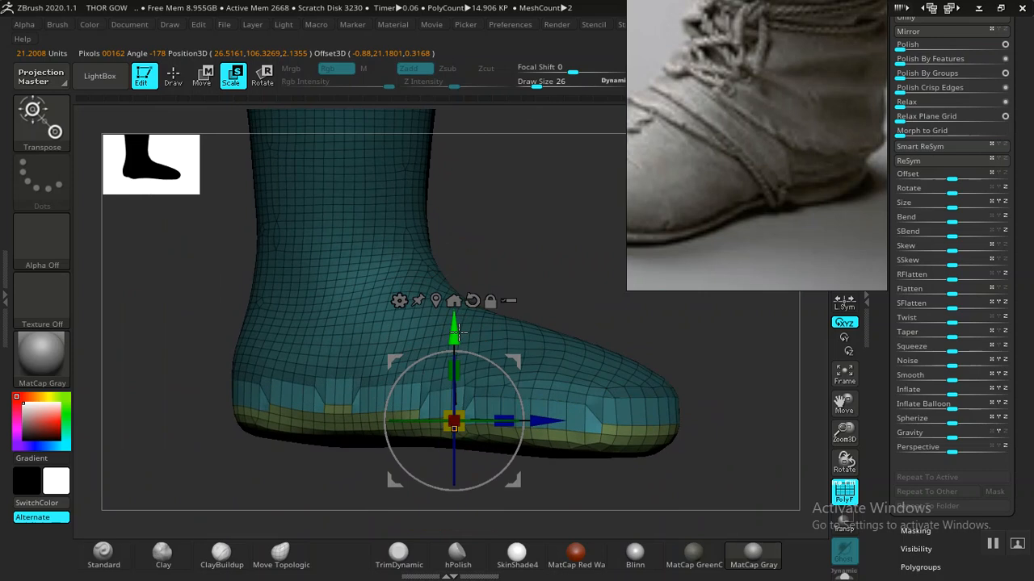
drag(462, 450, 469, 576)
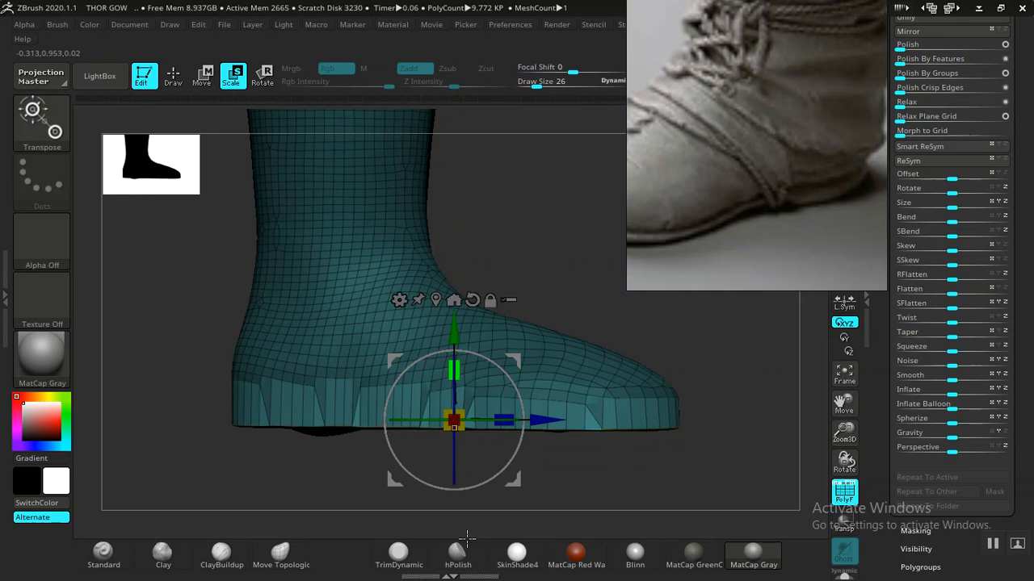
drag(610, 313, 624, 375)
scroll(622, 376, up, 3)
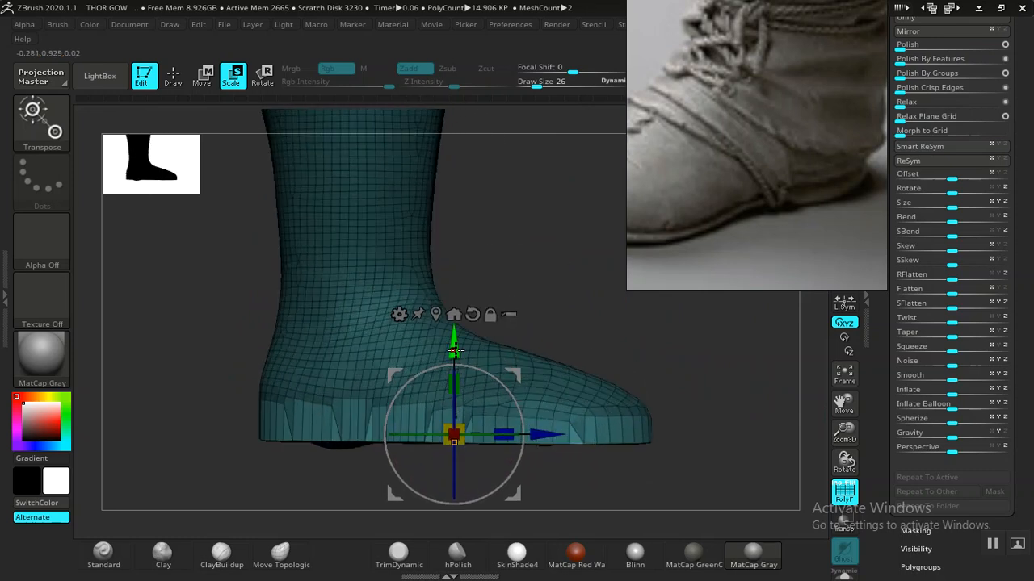
- Smooth the extruded sole edges on both boots into a rounded rim, checking against the wireframe
mouse_move(602, 345)
mouse_down()
mouse_move(590, 321)
mouse_move(581, 334)
mouse_up()
key(q)
key(ctrl)
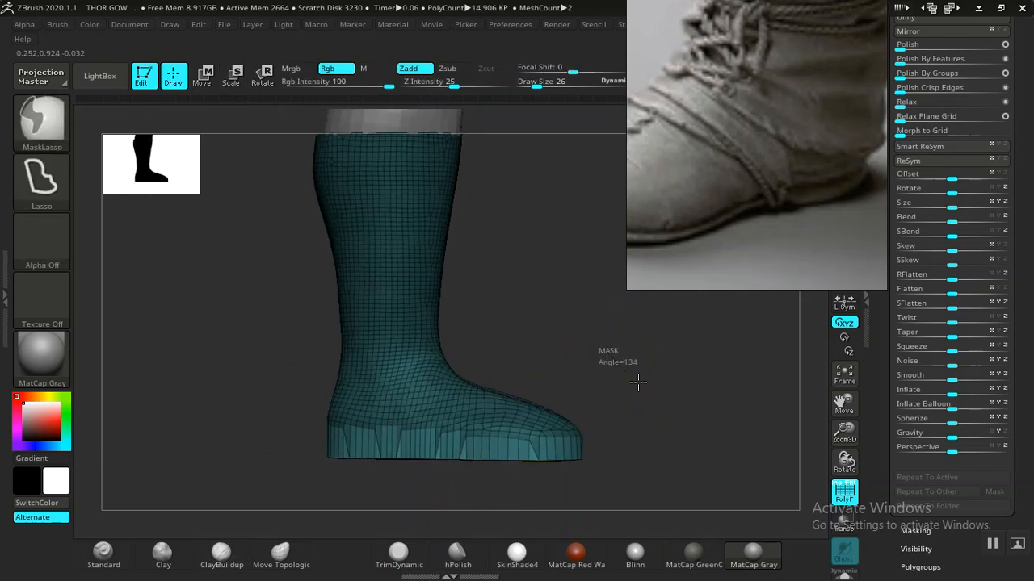
key(shift+f)
key(b)
key(c)
key(b)
mouse_move(642, 392)
mouse_down()
mouse_move(659, 423)
mouse_move(618, 430)
mouse_move(662, 418)
mouse_move(603, 379)
mouse_move(680, 377)
mouse_move(637, 429)
mouse_move(626, 350)
mouse_move(623, 409)
mouse_move(639, 417)
mouse_move(638, 434)
mouse_move(604, 360)
mouse_move(629, 376)
mouse_up()
key(shift+f)
key(shift+f)
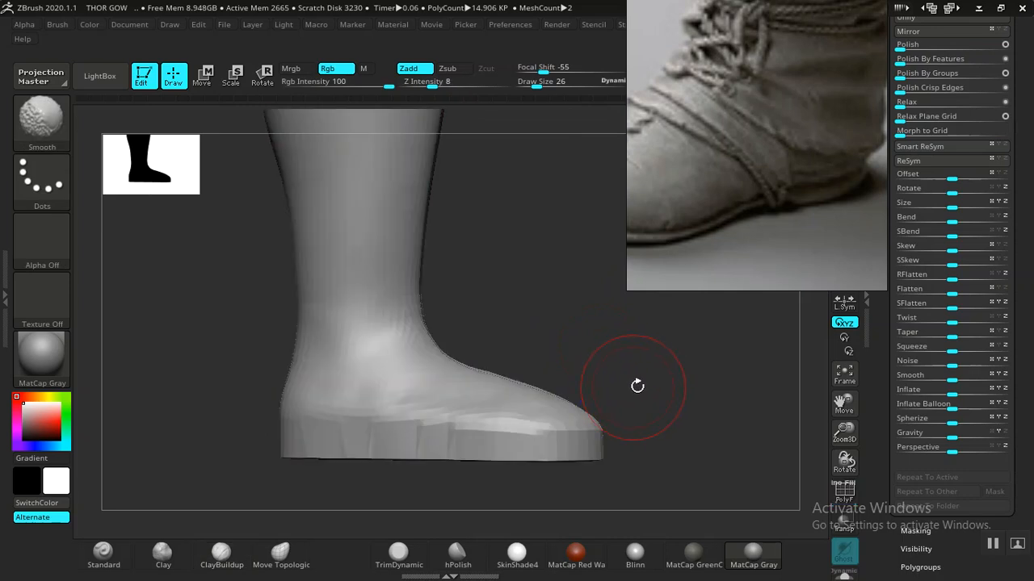
key(shift+f)
key(shift+f)
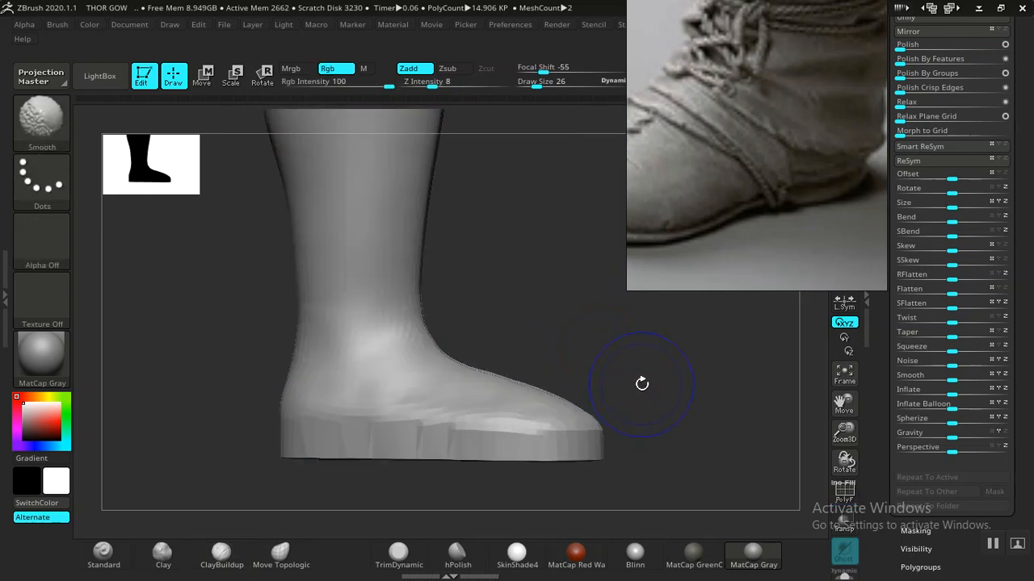
key(shift+f)
key(ctrl)
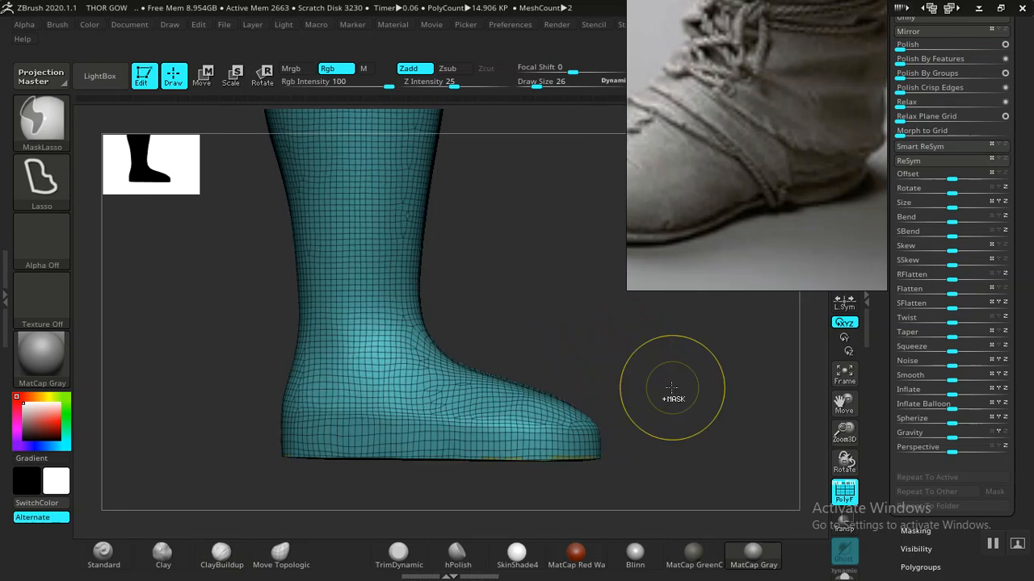
mouse_move(639, 363)
mouse_down()
mouse_move(573, 350)
mouse_move(623, 348)
mouse_move(629, 268)
mouse_move(567, 337)
mouse_move(579, 391)
mouse_move(587, 364)
mouse_move(658, 387)
mouse_move(649, 409)
mouse_move(619, 341)
mouse_move(584, 313)
mouse_up()
- Smooth the boot's toe from several angles so the sole wraps roundly around the front
key(shift+f)
drag(588, 399, 661, 331)
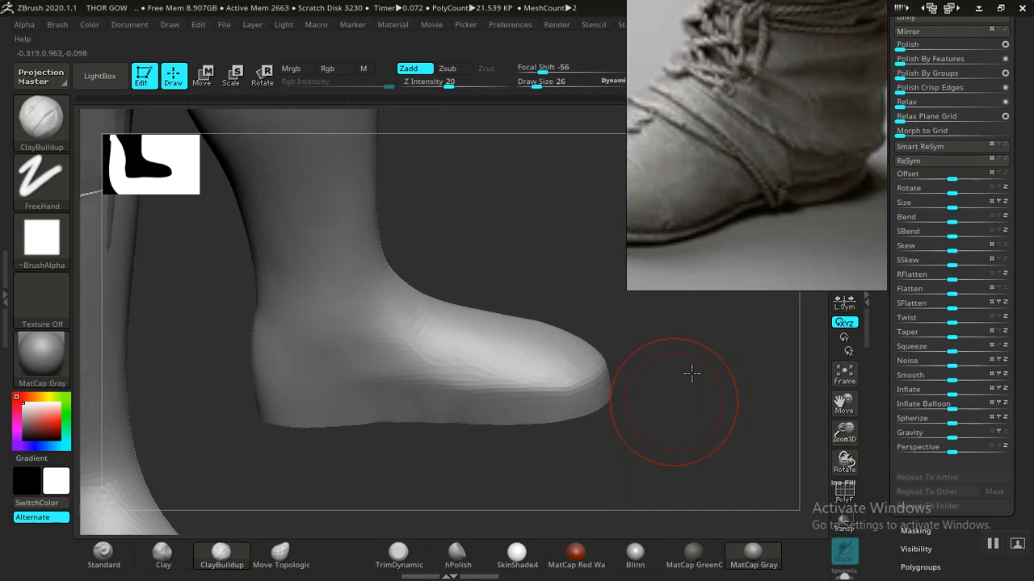
drag(692, 372, 627, 358)
drag(538, 237, 546, 379)
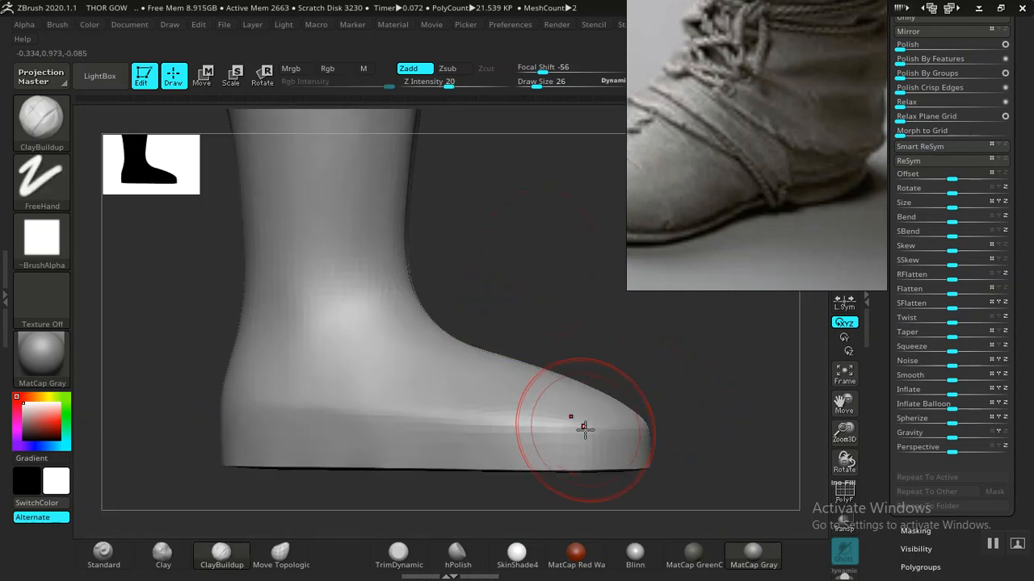
key(shift)
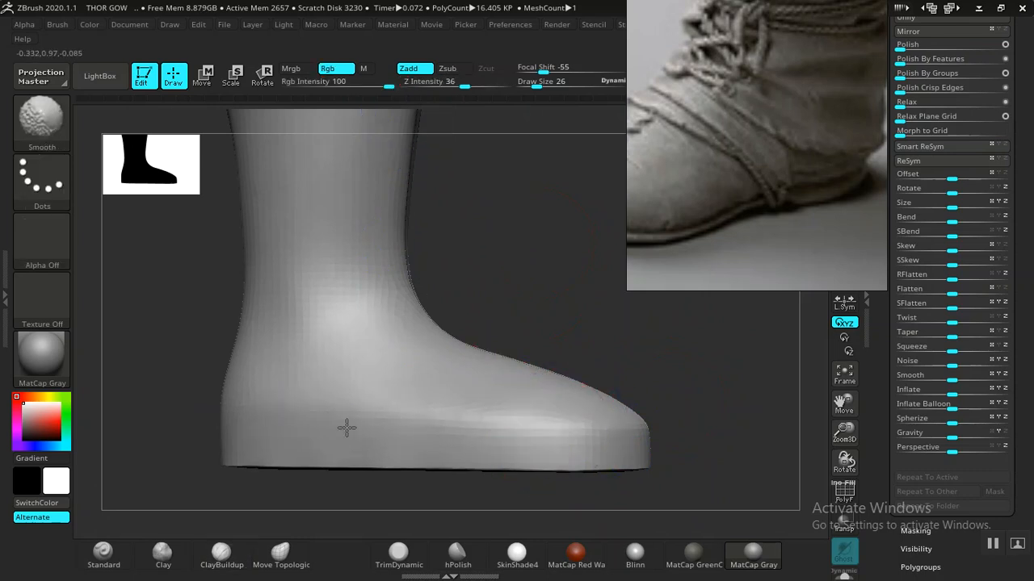
scroll(762, 186, up, 3)
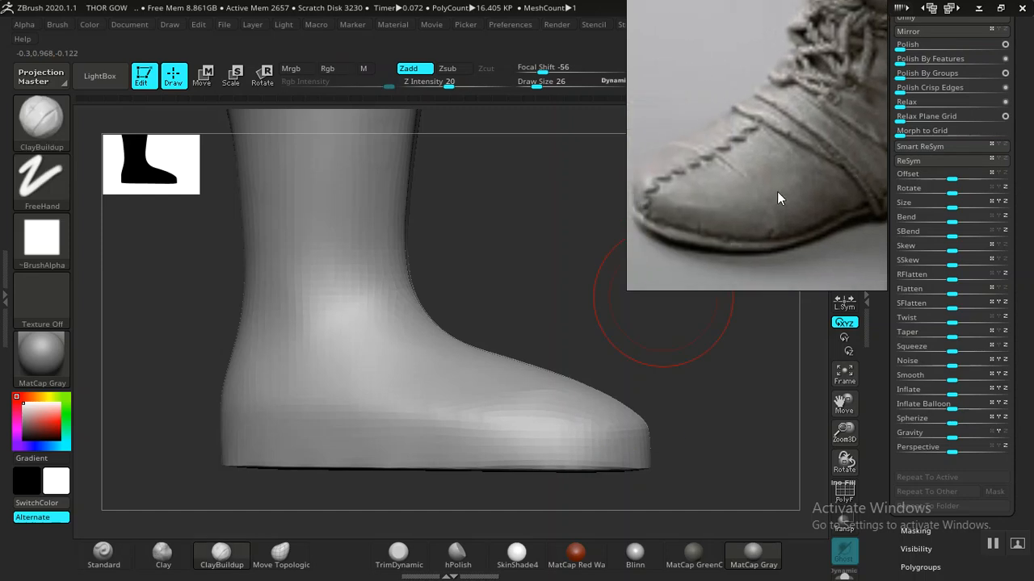
scroll(737, 200, up, 2)
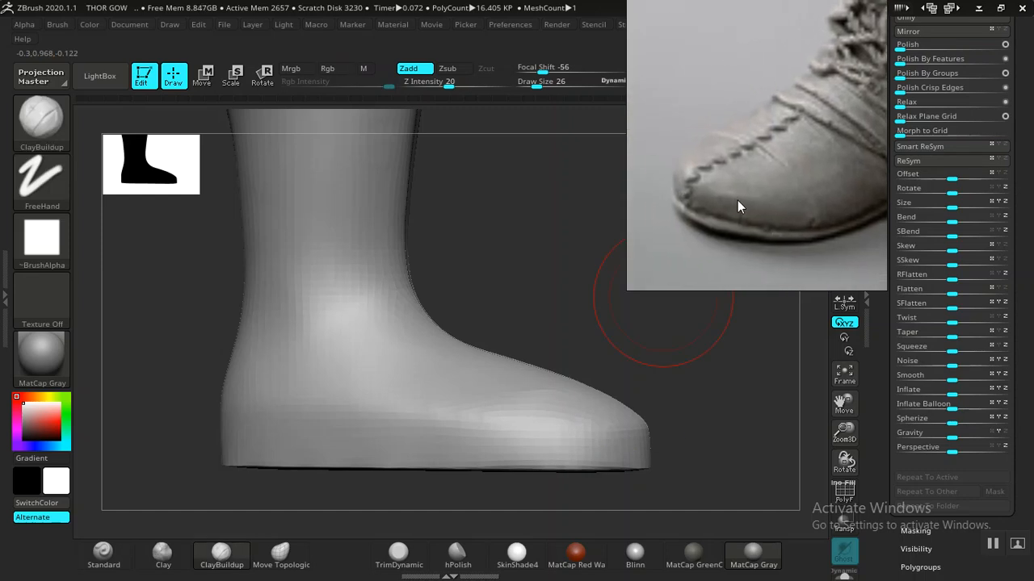
mouse_move(529, 301)
mouse_down()
mouse_move(544, 302)
mouse_move(549, 325)
mouse_move(549, 237)
mouse_move(545, 309)
mouse_move(522, 325)
mouse_up()
key(shift+f)
key(shift+f)
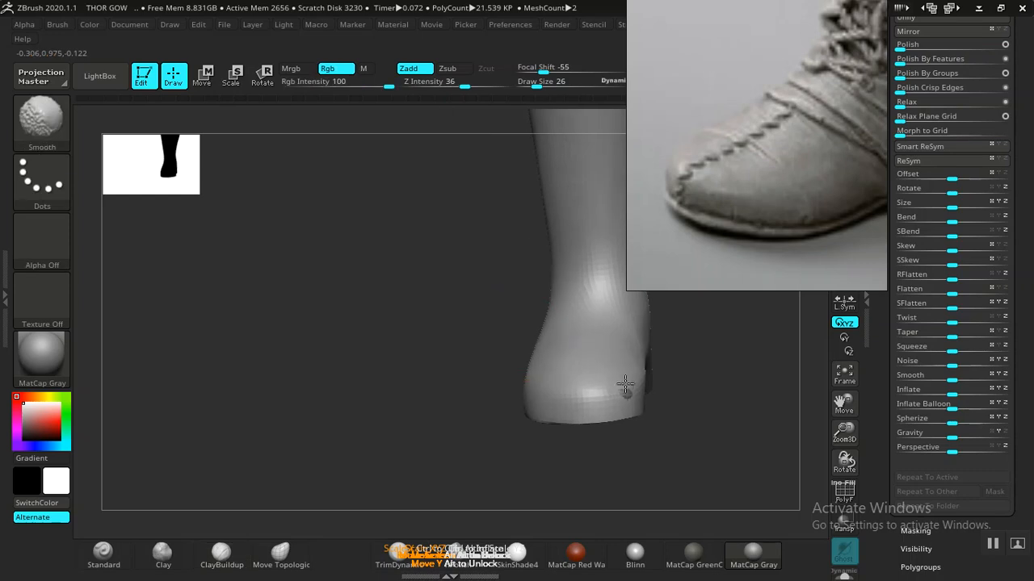
mouse_move(434, 401)
mouse_down()
mouse_move(323, 429)
mouse_move(616, 429)
mouse_move(574, 442)
mouse_up()
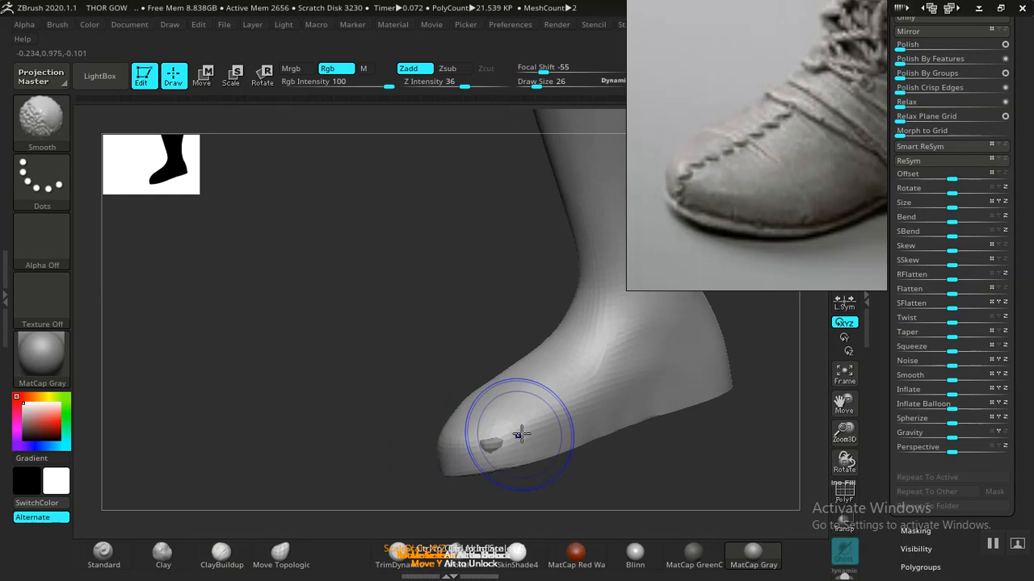
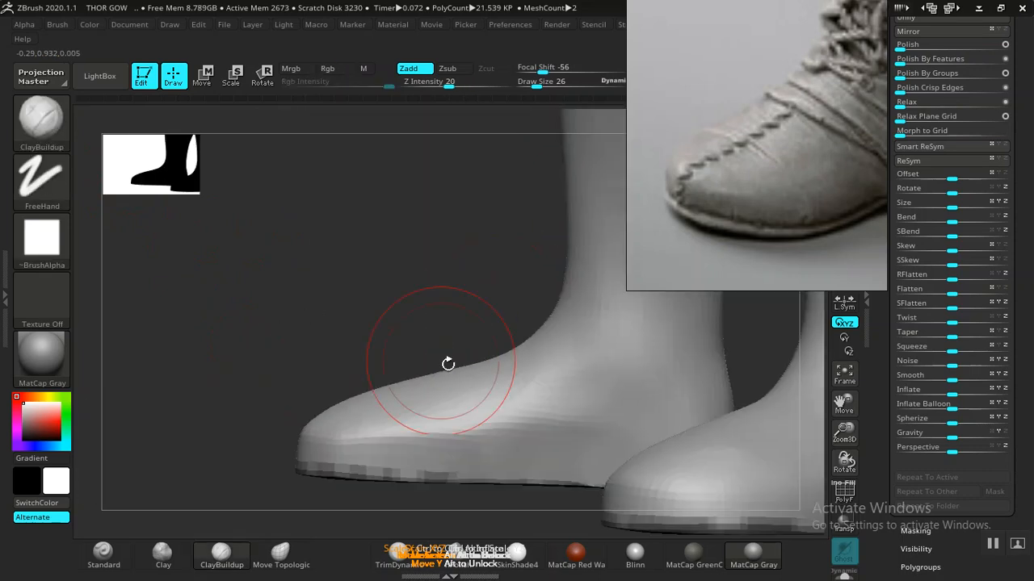
- Smooth away the dark blotch and lumps on the boot toe from several angles
key(shift)
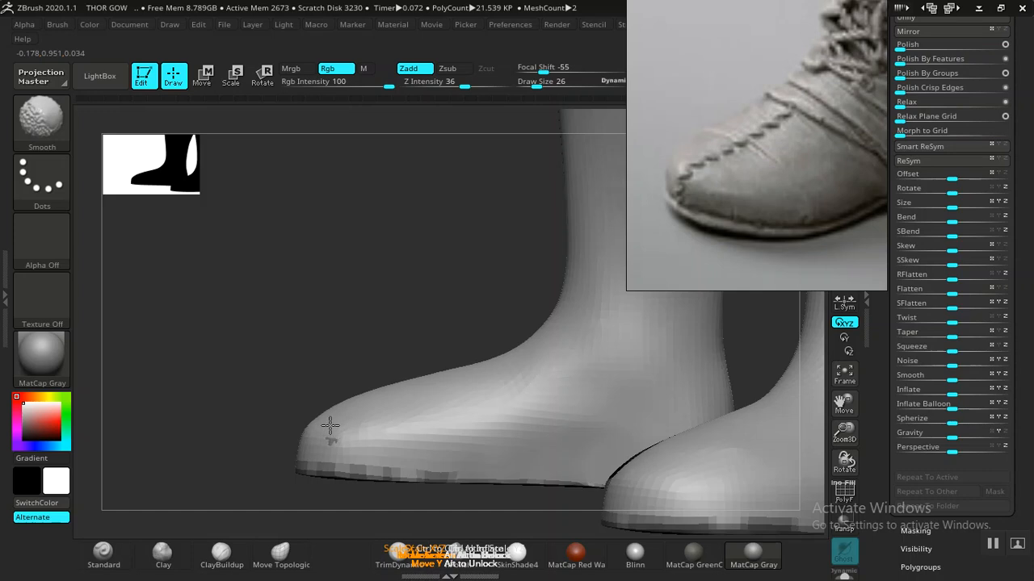
shift+drag(400, 375, 415, 381)
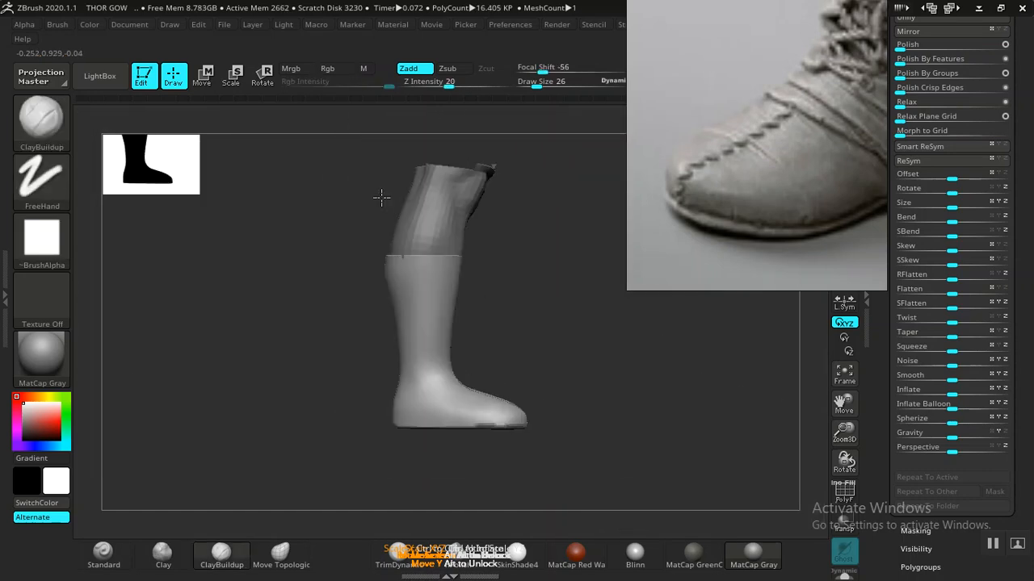
drag(382, 197, 484, 337)
key(shift)
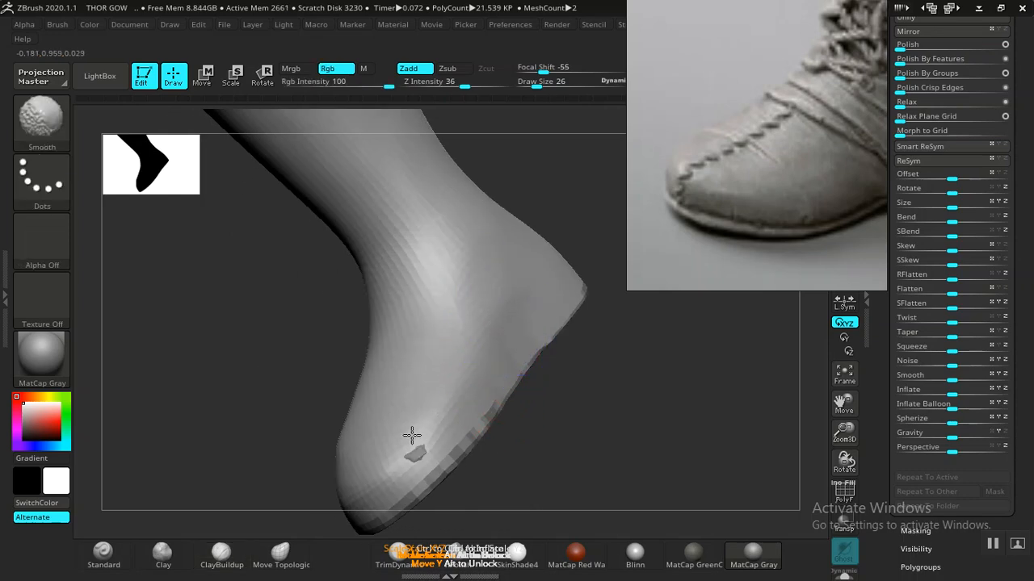
mouse_move(538, 431)
mouse_down()
mouse_move(584, 471)
mouse_move(643, 447)
mouse_move(525, 379)
mouse_up()
key(shift)
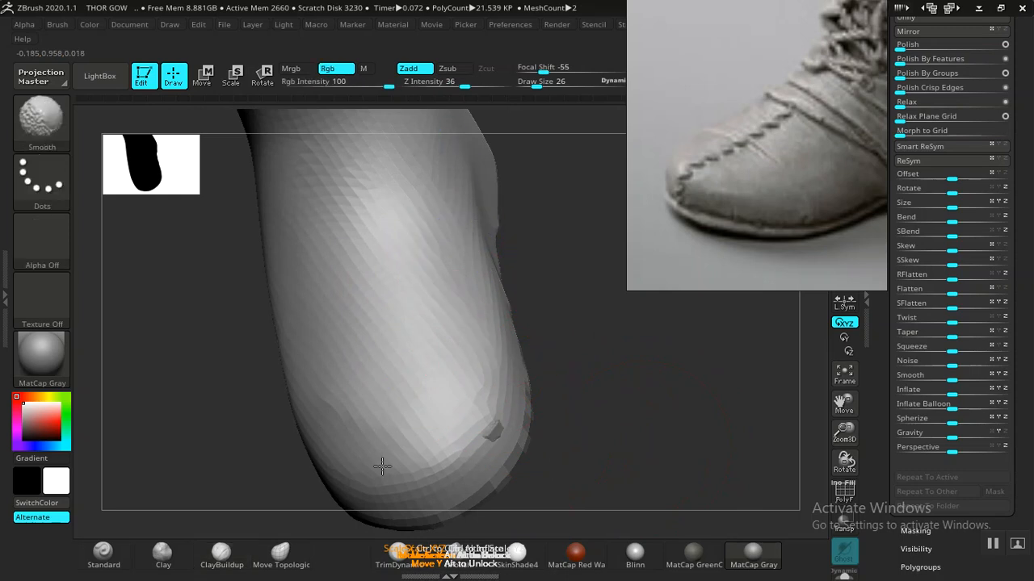
drag(627, 439, 333, 533)
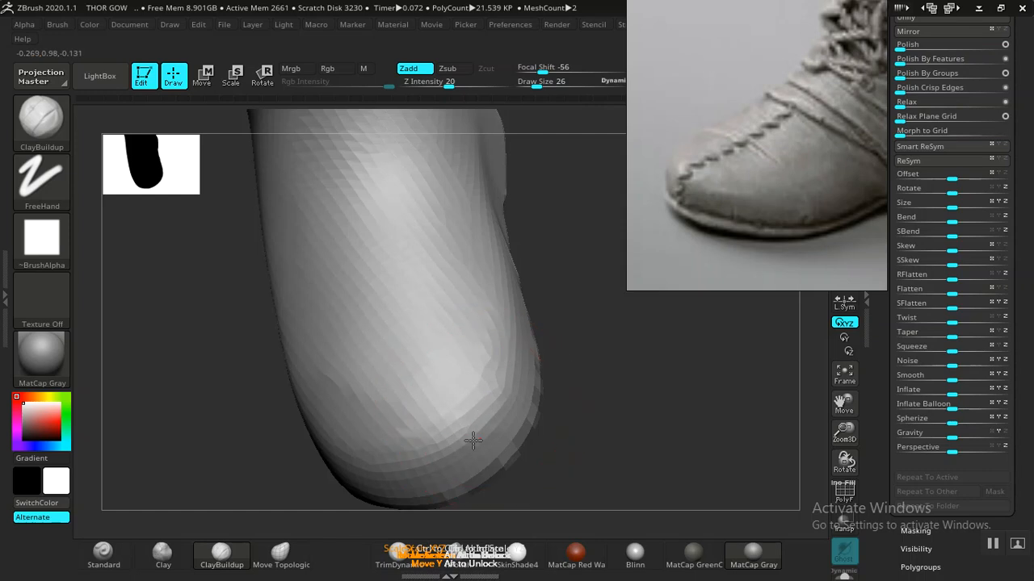
drag(635, 411, 473, 433)
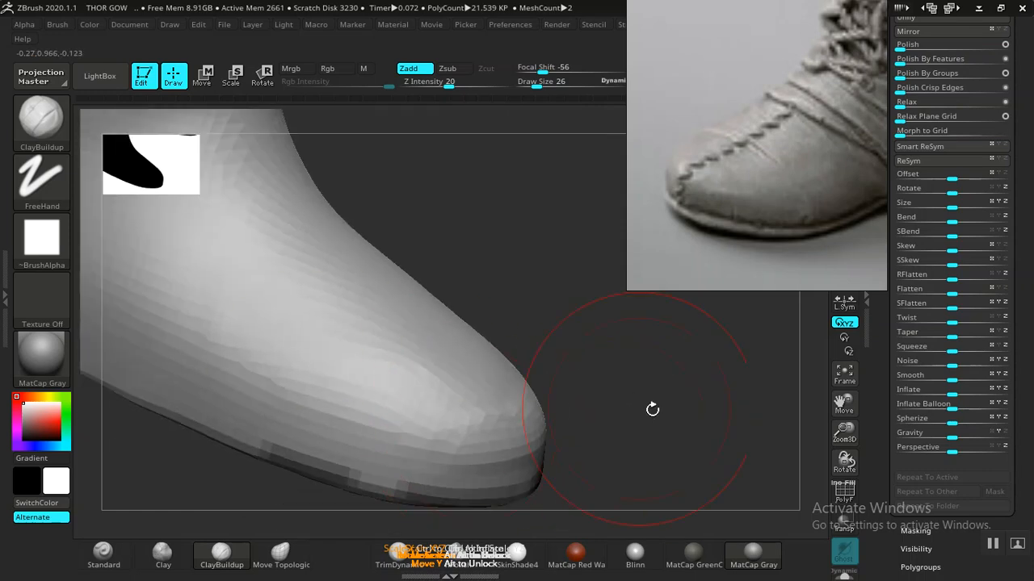
- Smooth the feet from low and side views until both boots look even
drag(493, 325, 317, 384)
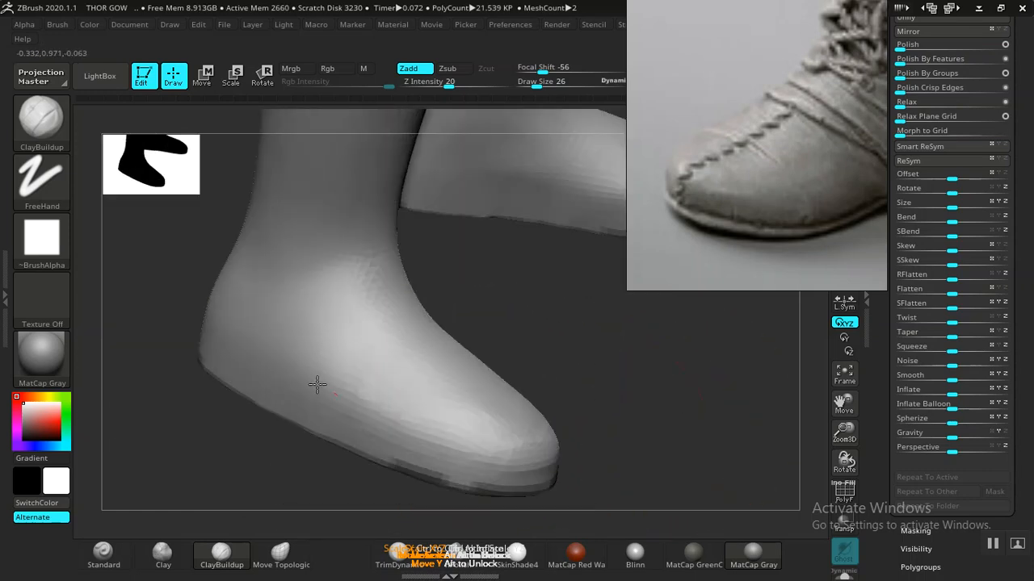
drag(635, 392, 584, 478)
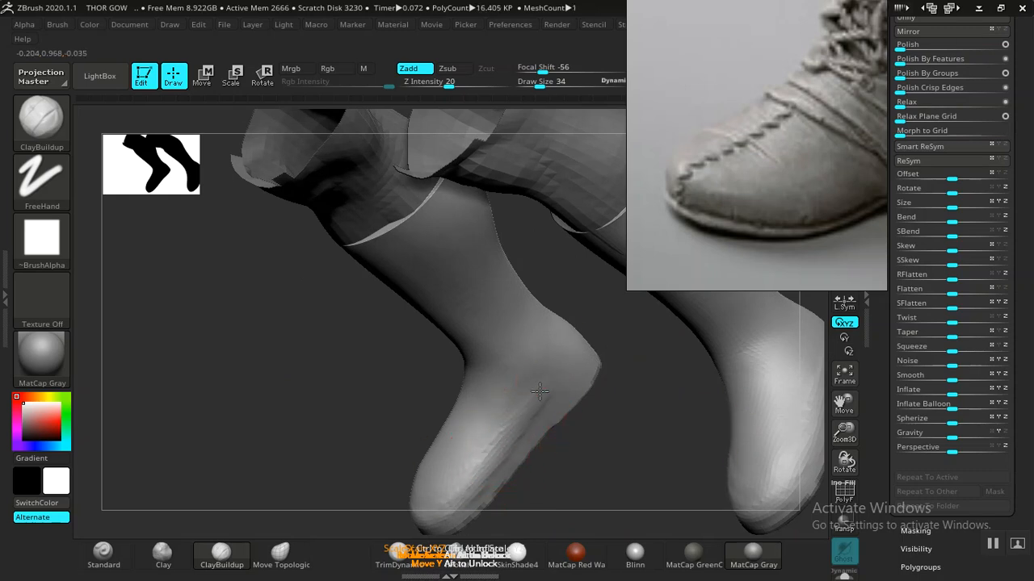
mouse_move(420, 498)
mouse_down()
mouse_move(625, 491)
mouse_move(494, 434)
mouse_up()
key(shift)
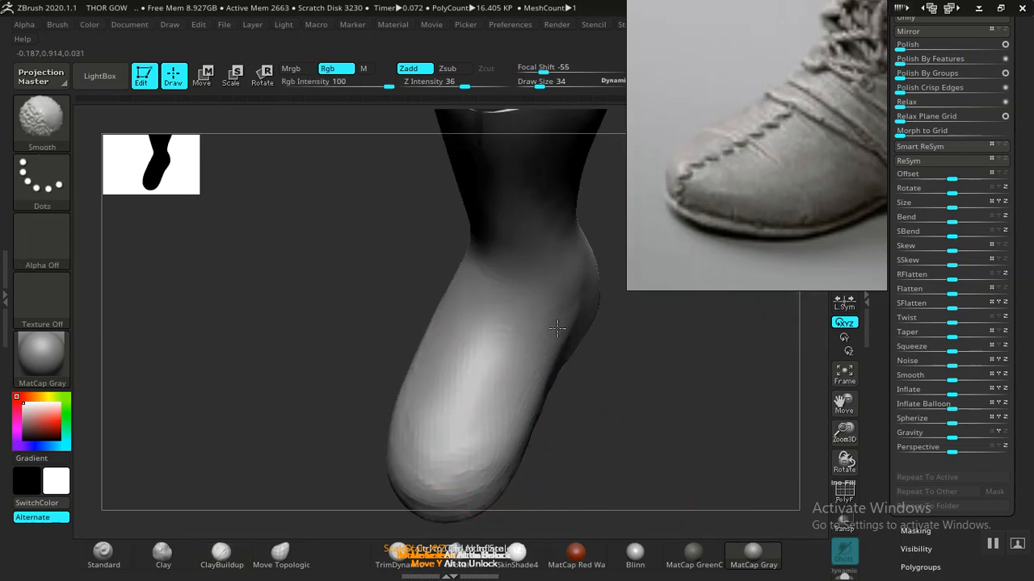
drag(620, 440, 413, 464)
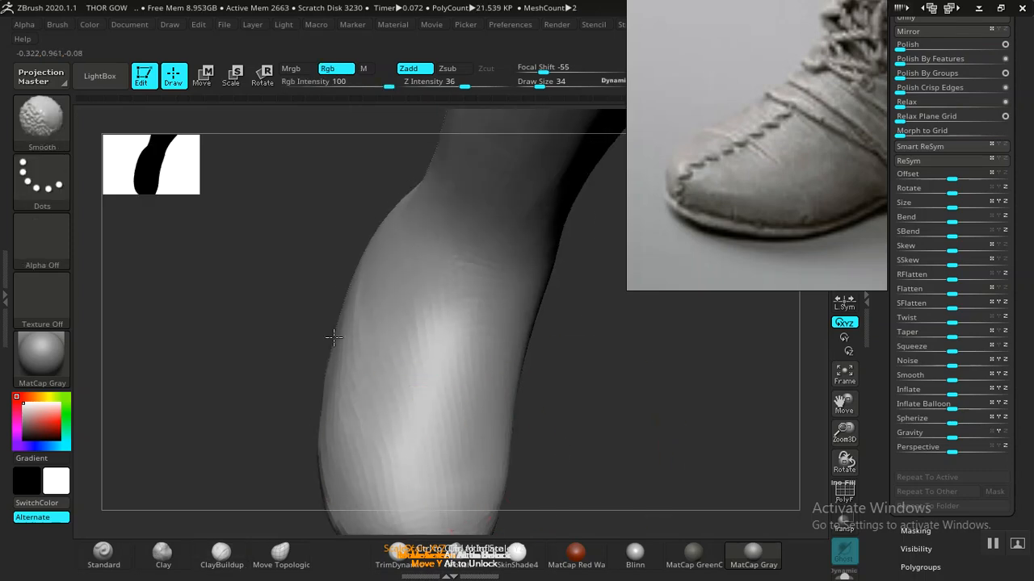
mouse_move(576, 393)
mouse_down()
mouse_move(528, 470)
mouse_move(584, 436)
mouse_move(547, 453)
mouse_move(605, 439)
mouse_move(604, 302)
mouse_move(630, 312)
mouse_move(532, 467)
mouse_move(558, 438)
mouse_move(552, 429)
mouse_move(584, 363)
mouse_move(589, 388)
mouse_move(586, 360)
mouse_move(611, 398)
mouse_move(583, 374)
mouse_move(628, 426)
mouse_up()
drag(679, 486, 290, 380)
drag(625, 374, 709, 445)
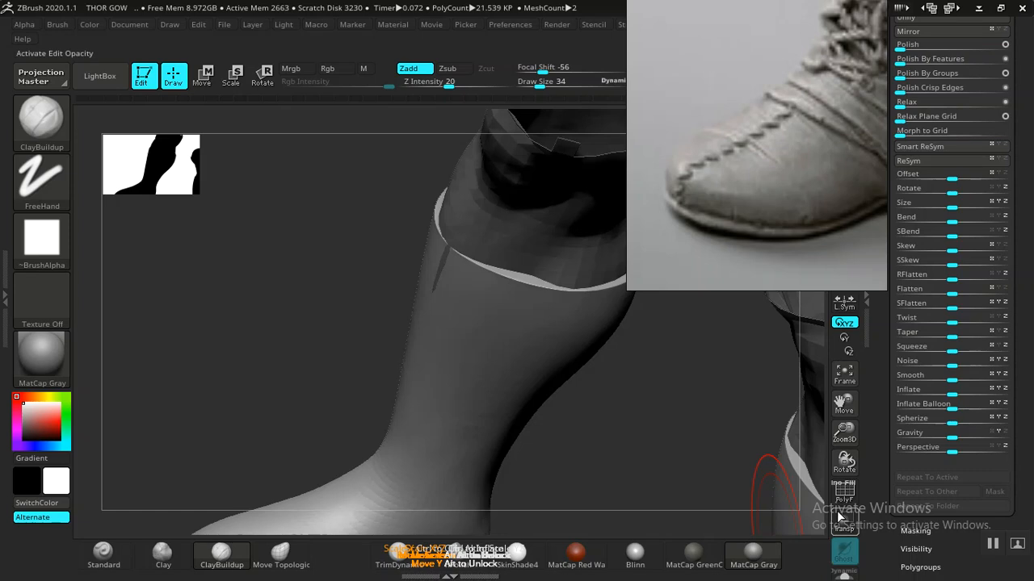
- With PolyF on and the boot soloed, hide the top cap polygroup and Del Hidden
key(shift+f)
alt+drag(595, 358, 569, 398)
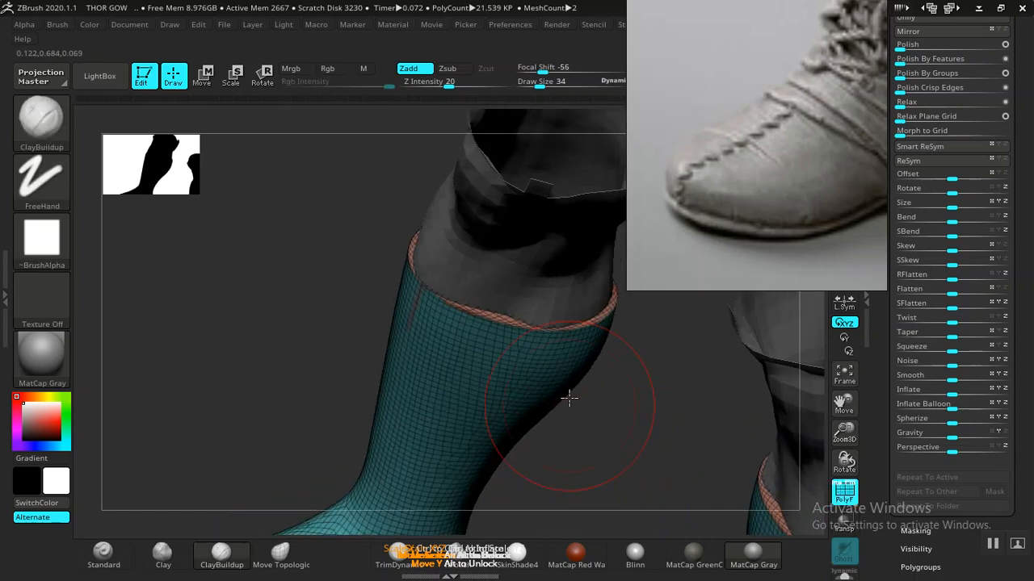
click(844, 575)
key(ctrl+shift)
ctrl+shift+click(520, 273)
ctrl+shift+click(528, 295)
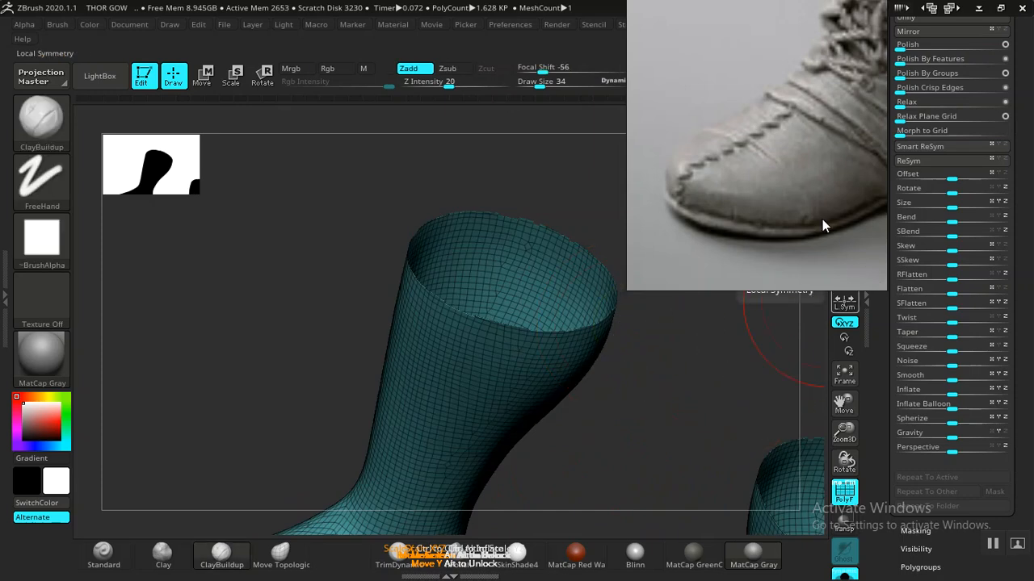
drag(822, 200, 683, 201)
drag(888, 133, 892, 241)
click(931, 176)
drag(886, 306, 873, 191)
- Orbit and zoom around both boots to inspect the open tops and separate sole group
mouse_move(697, 377)
mouse_down()
mouse_move(635, 377)
mouse_move(569, 447)
mouse_move(607, 396)
mouse_move(729, 371)
mouse_move(722, 385)
mouse_move(592, 323)
mouse_move(653, 406)
mouse_move(607, 411)
mouse_move(663, 418)
mouse_move(658, 286)
mouse_up()
drag(646, 231, 788, 201)
mouse_move(628, 275)
mouse_down()
mouse_move(637, 248)
mouse_move(627, 374)
mouse_move(670, 392)
mouse_move(686, 363)
mouse_move(676, 357)
mouse_up()
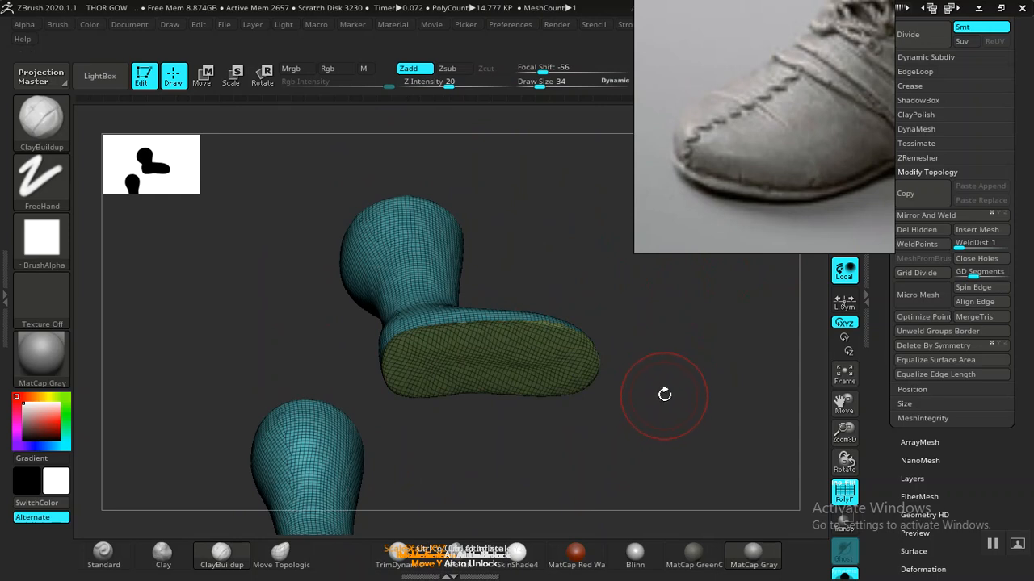
drag(662, 368, 652, 260)
scroll(673, 223, up, 2)
scroll(672, 218, up, 4)
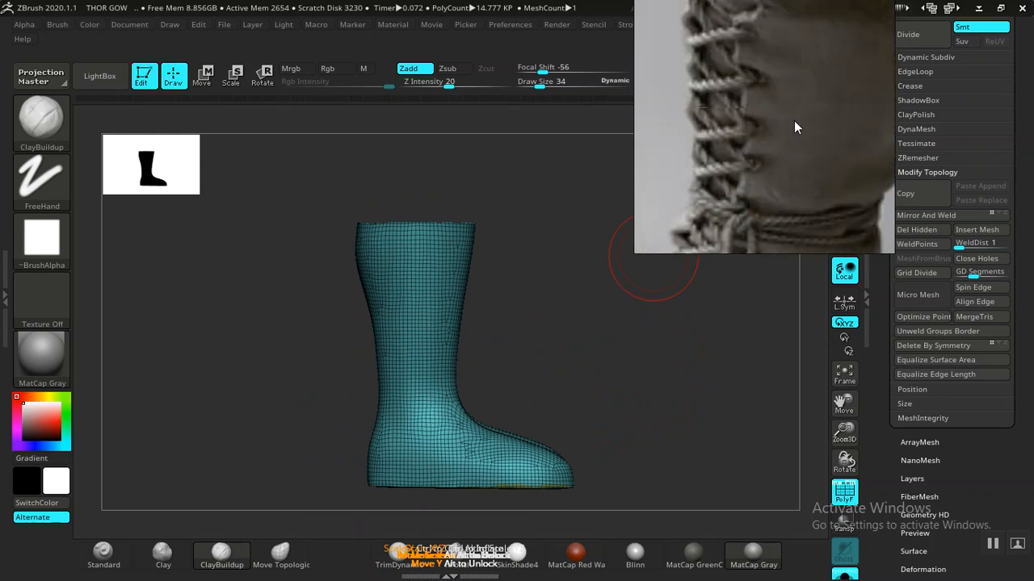
drag(619, 385, 595, 353)
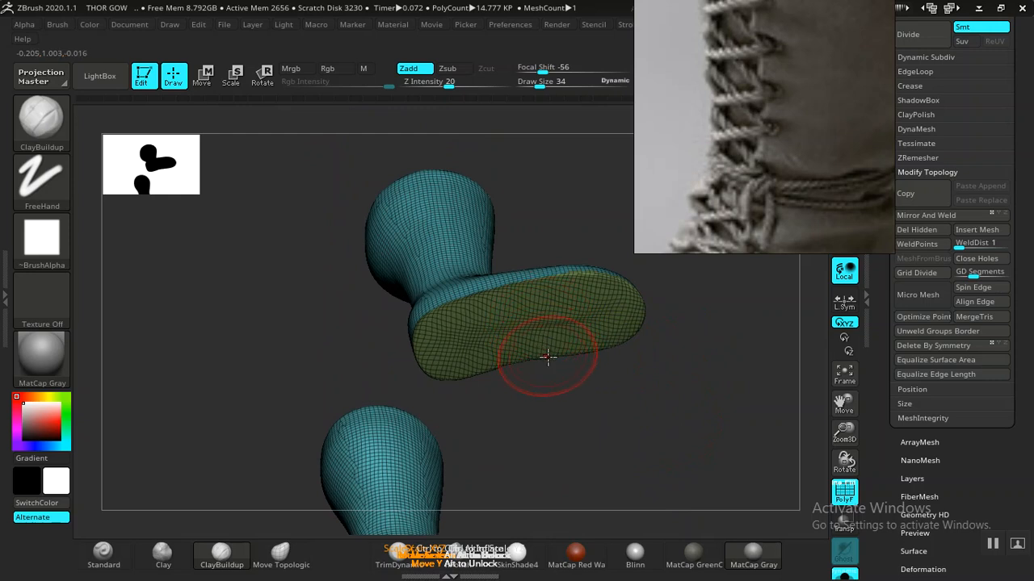
drag(590, 436, 576, 427)
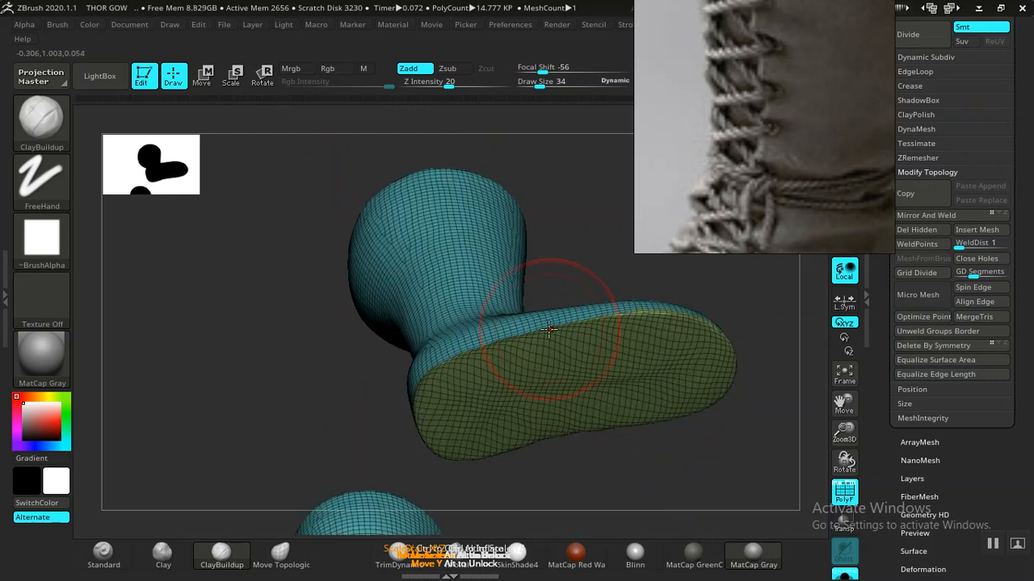
drag(597, 475, 770, 191)
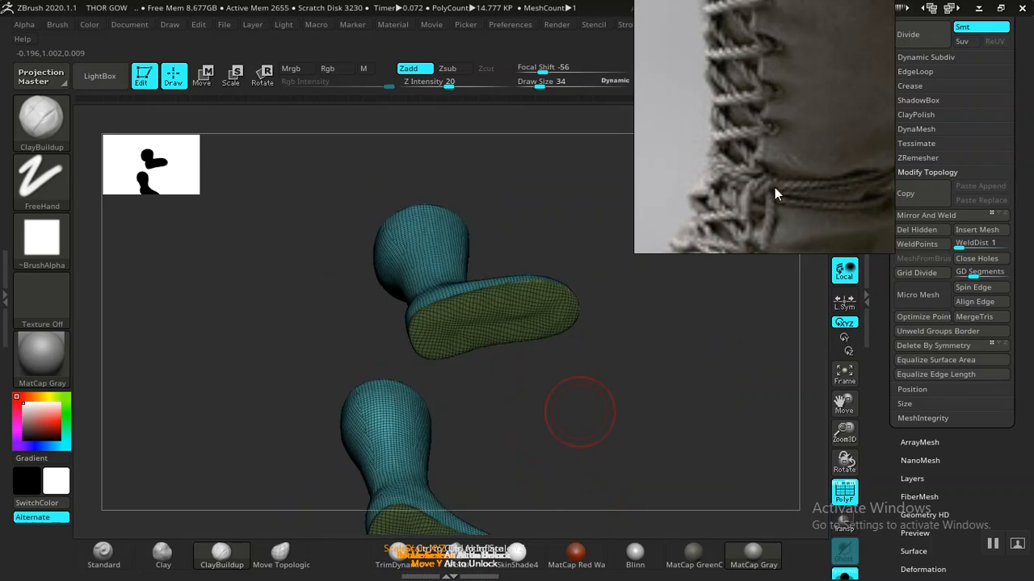
scroll(874, 101, up, 5)
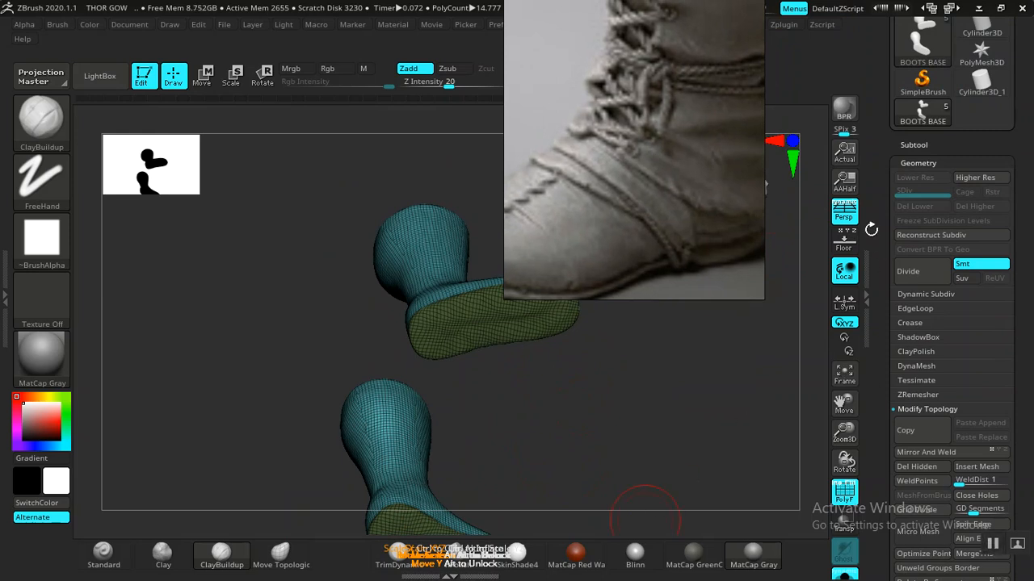
- Duplicate the BOOTS BASE subtool twice in the Subtool palette
click(915, 150)
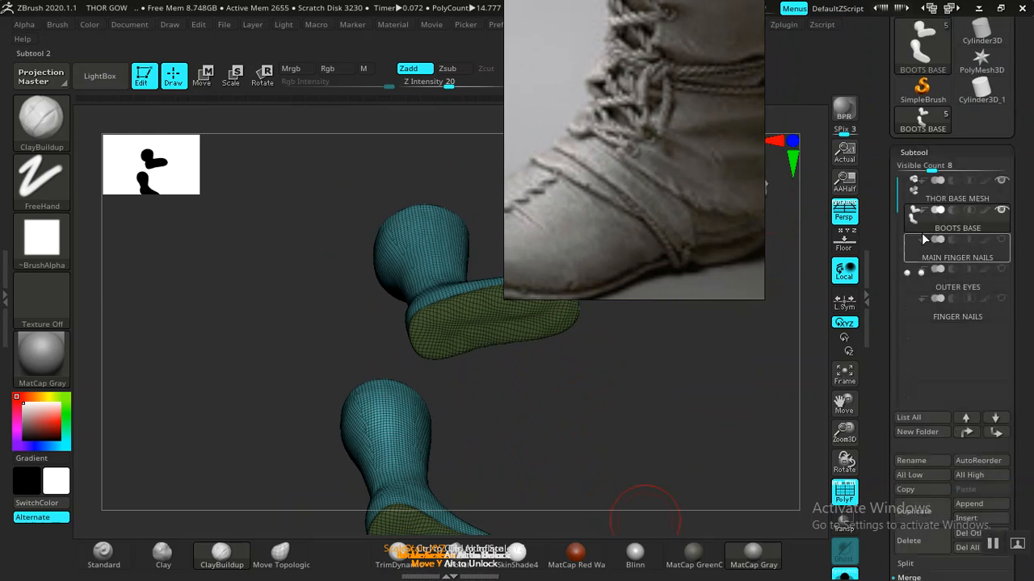
drag(880, 359, 886, 288)
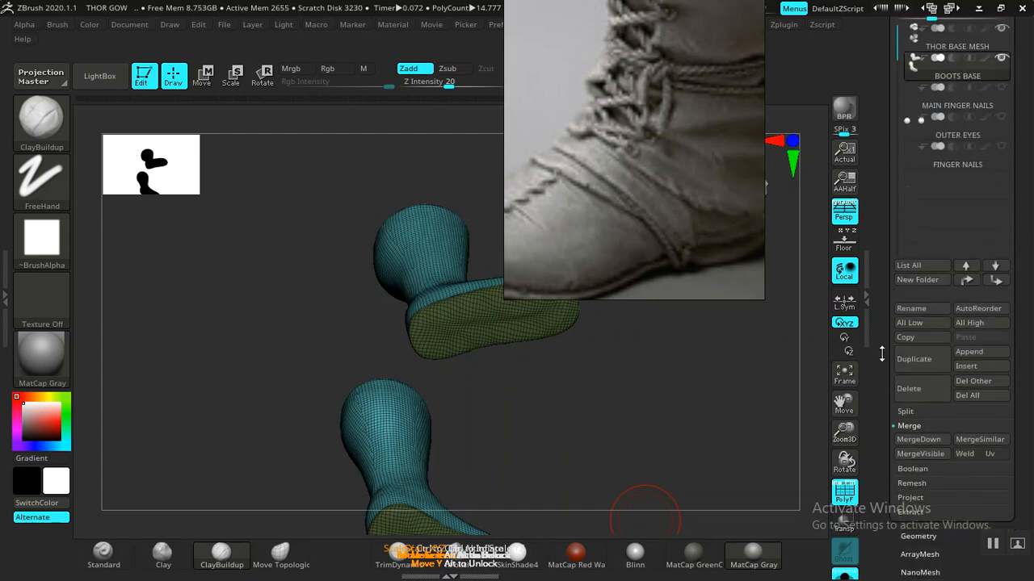
drag(881, 353, 881, 372)
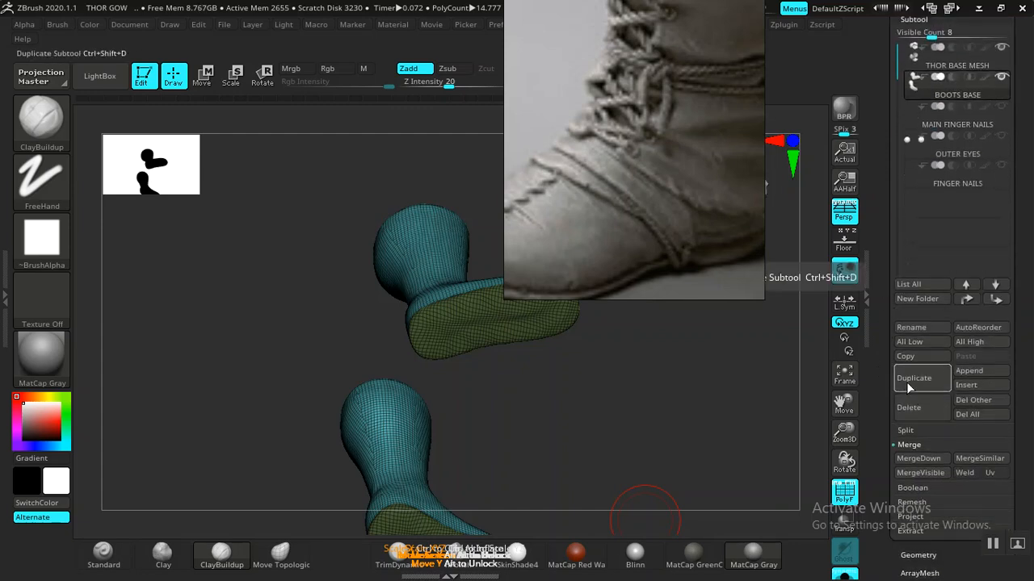
click(910, 380)
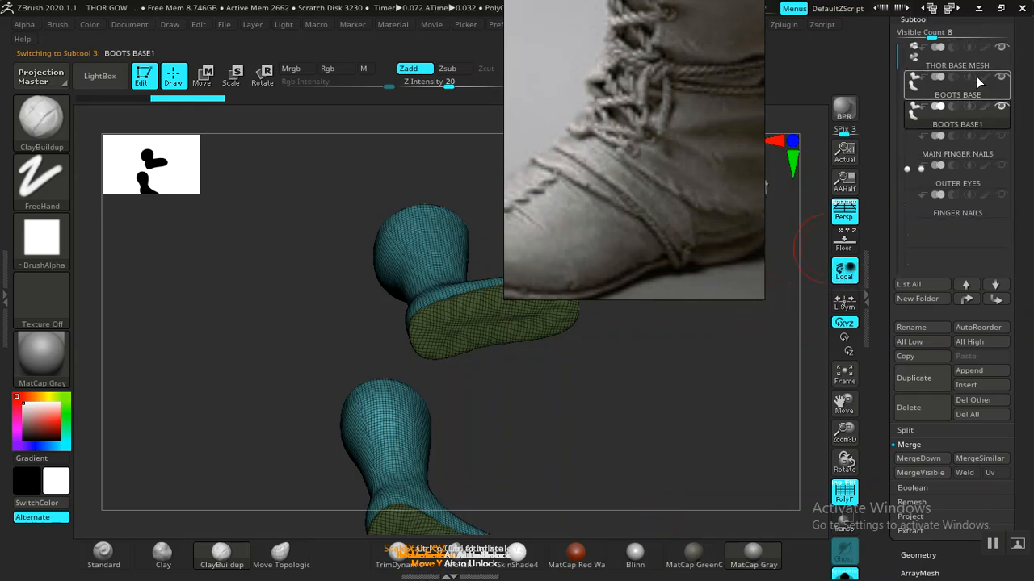
mouse_move(999, 84)
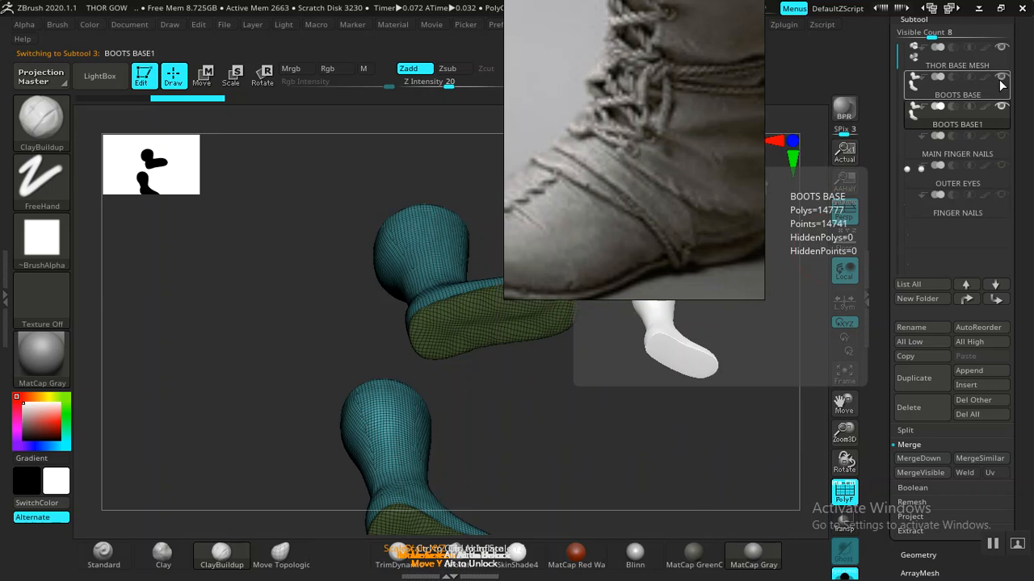
click(913, 378)
click(697, 367)
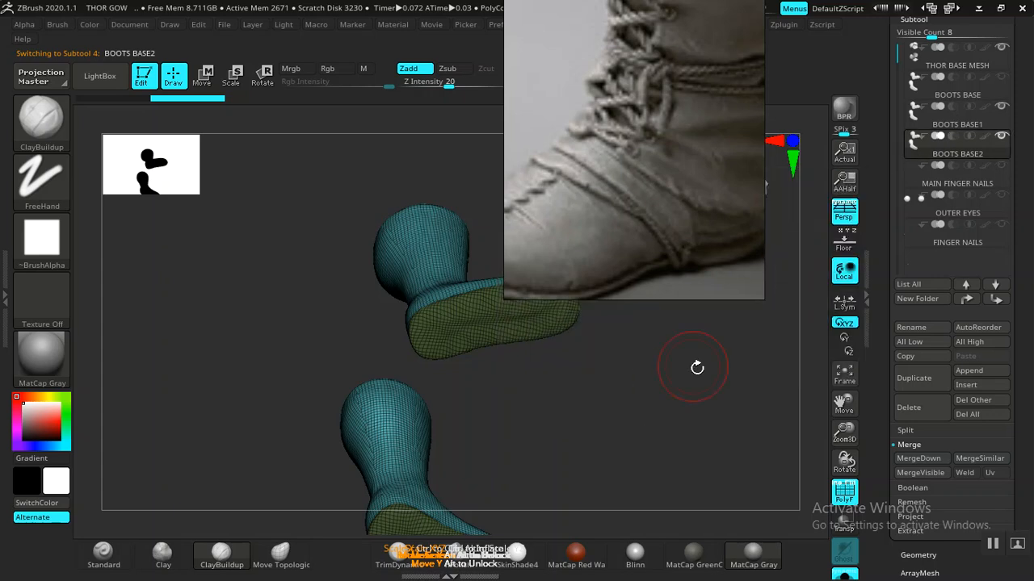
drag(624, 424, 678, 383)
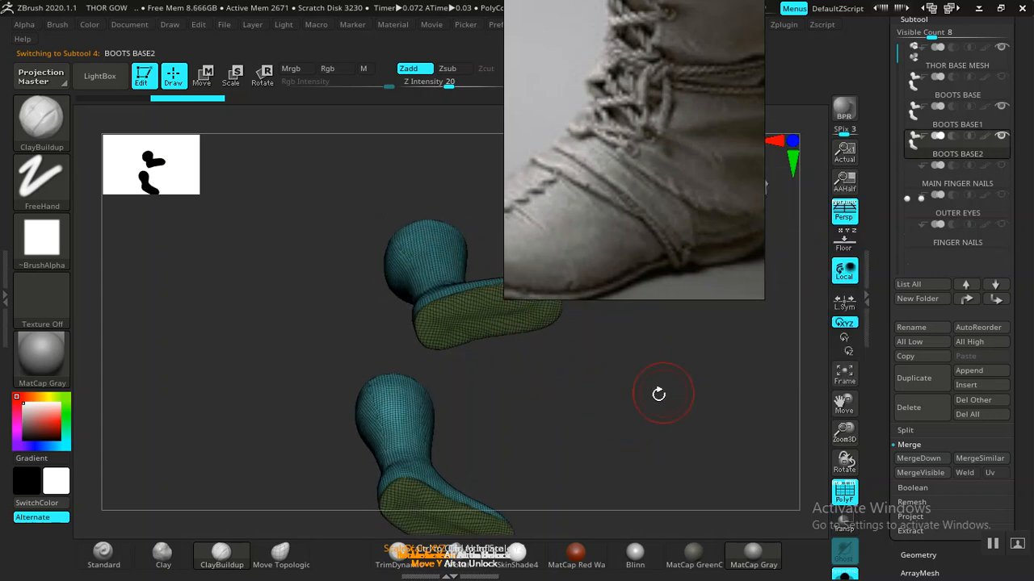
- Rename the BOOTS BASE2 copy to BOOTS SOLE
click(914, 328)
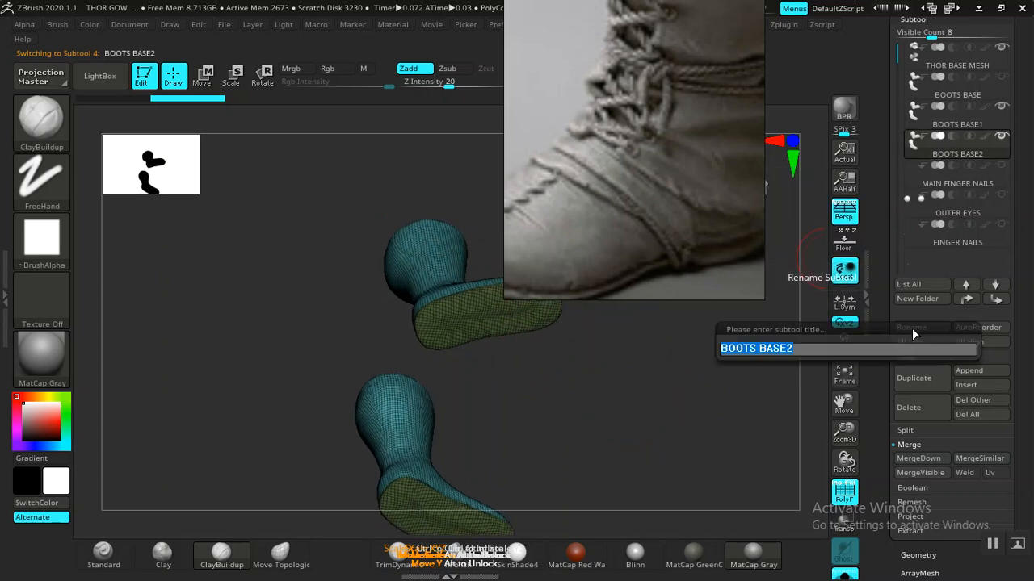
key(End)
key(BackSpace)
key(BackSpace)
key(BackSpace)
key(BackSpace)
key(BackSpace)
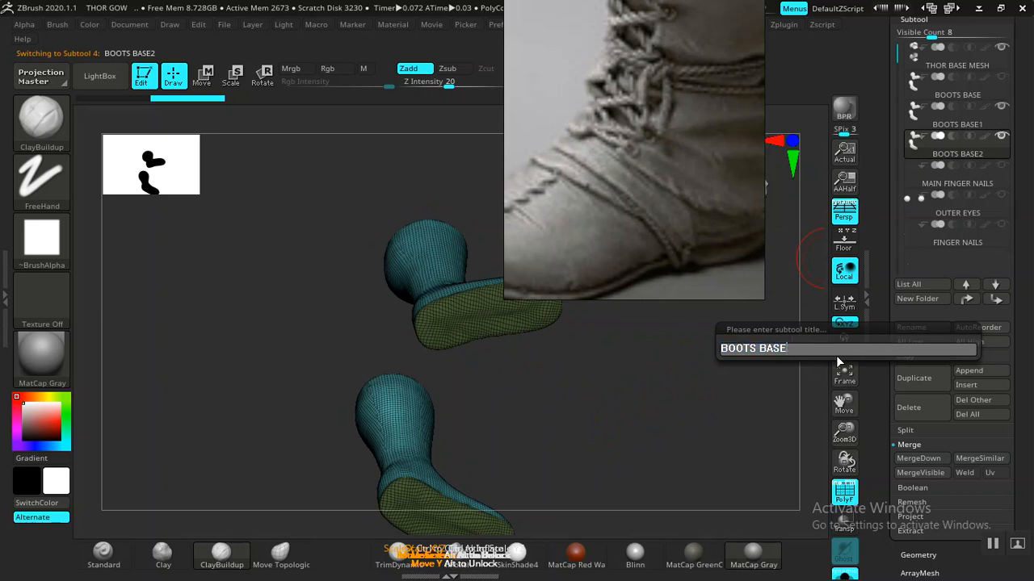
text(SOLE)
key(Return)
- Strip the uppers from BOOTS SOLE, leaving only the two flat soles at 2,497 polygons
mouse_move(650, 415)
mouse_down()
mouse_move(629, 438)
mouse_move(648, 433)
mouse_move(607, 377)
mouse_move(641, 438)
mouse_move(653, 415)
mouse_move(518, 346)
mouse_up()
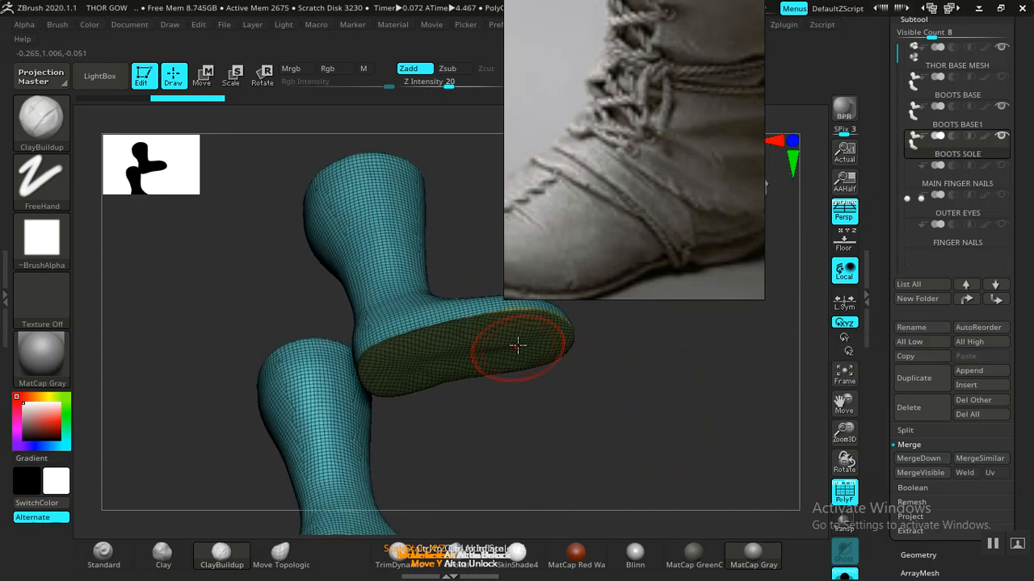
ctrl+shift+click(474, 362)
drag(688, 394, 702, 340)
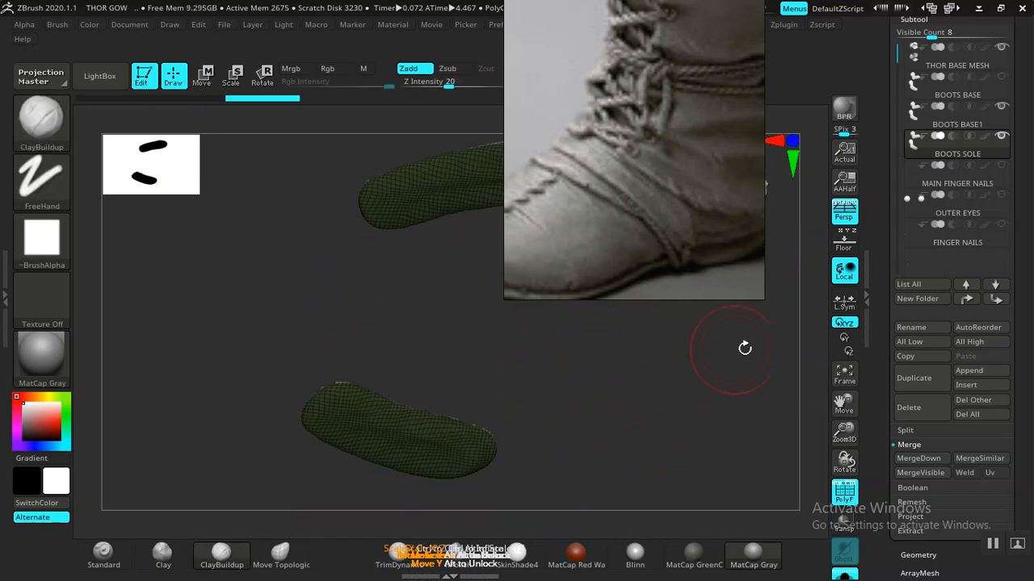
click(918, 554)
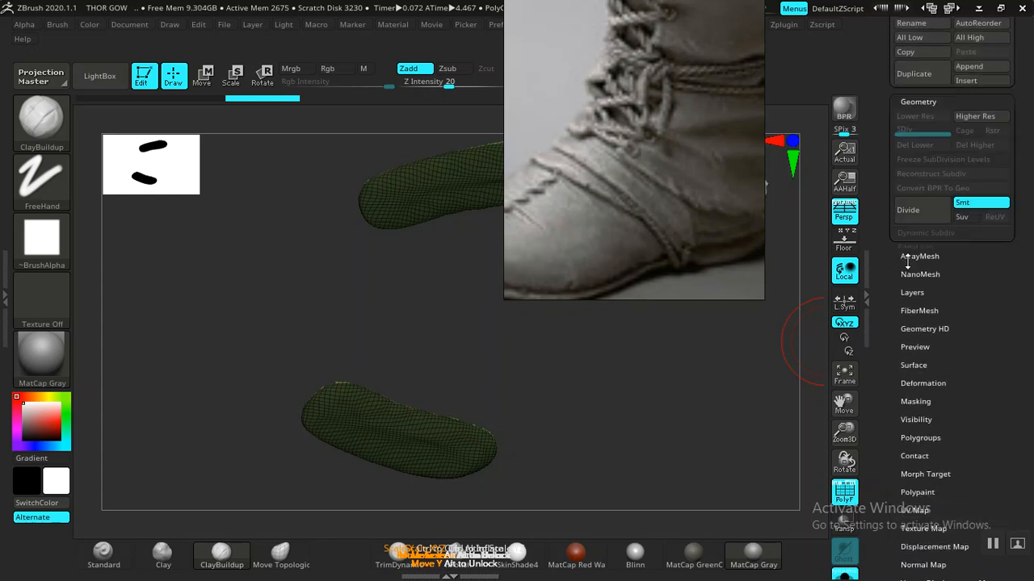
drag(883, 390, 883, 443)
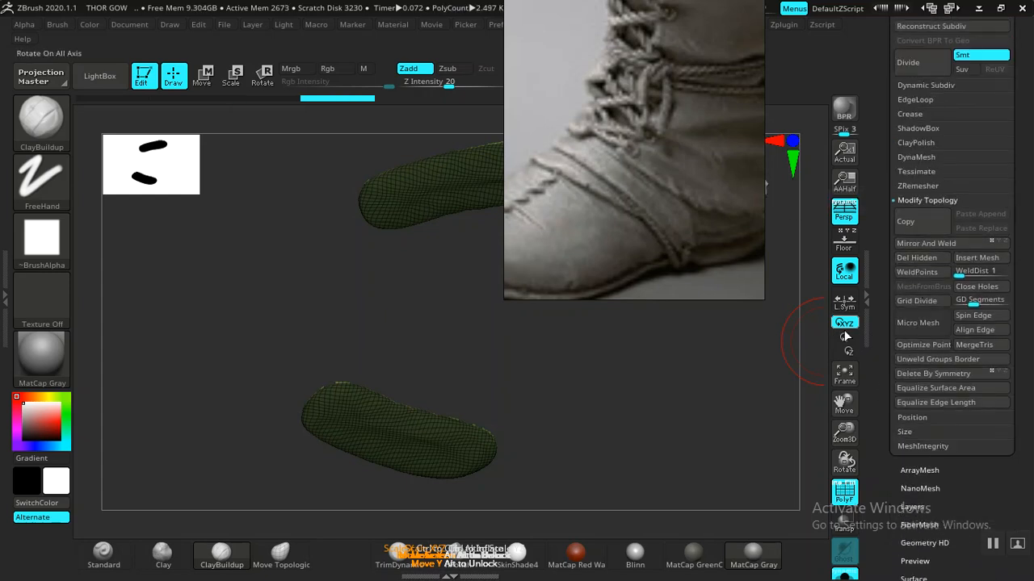
scroll(928, 194, up, 5)
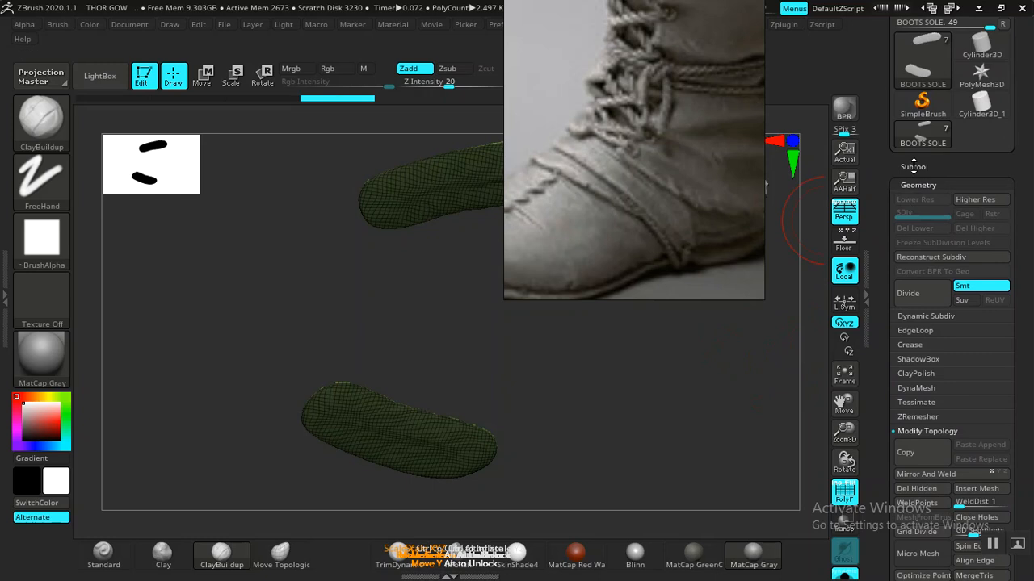
- Make BOOTS BASE1 the active subtool
click(914, 166)
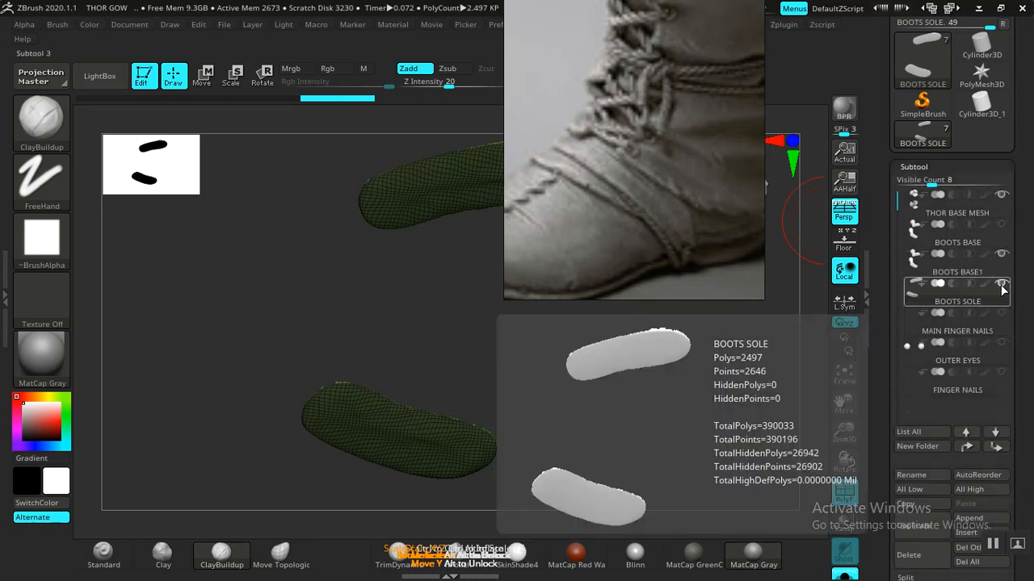
click(981, 268)
mouse_move(569, 393)
mouse_down()
mouse_move(570, 417)
mouse_move(443, 392)
mouse_move(348, 291)
mouse_up()
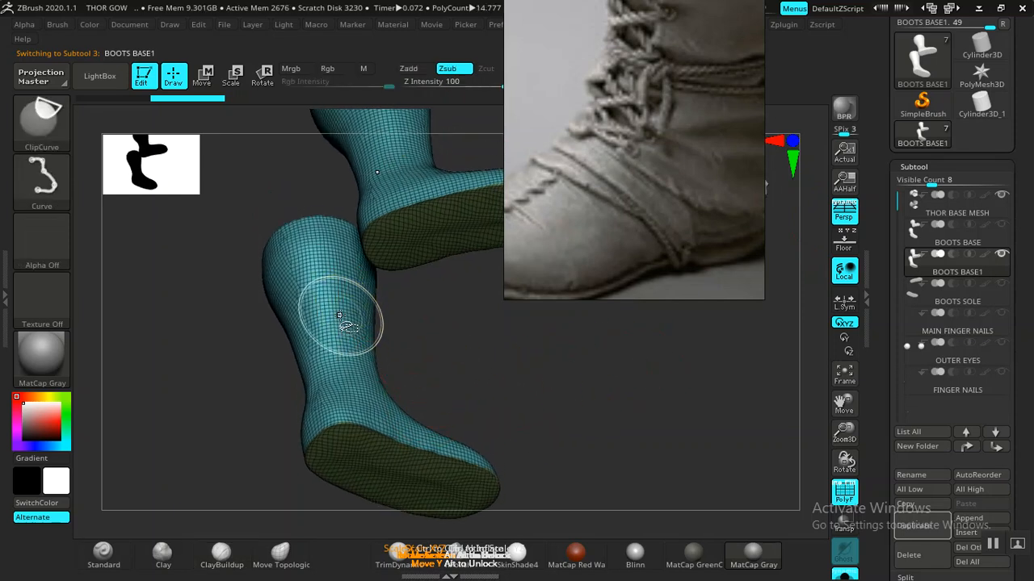
- Hide the sole polygroup on BOOTS BASE1 and delete it with Del Hidden
ctrl+shift+click(343, 313)
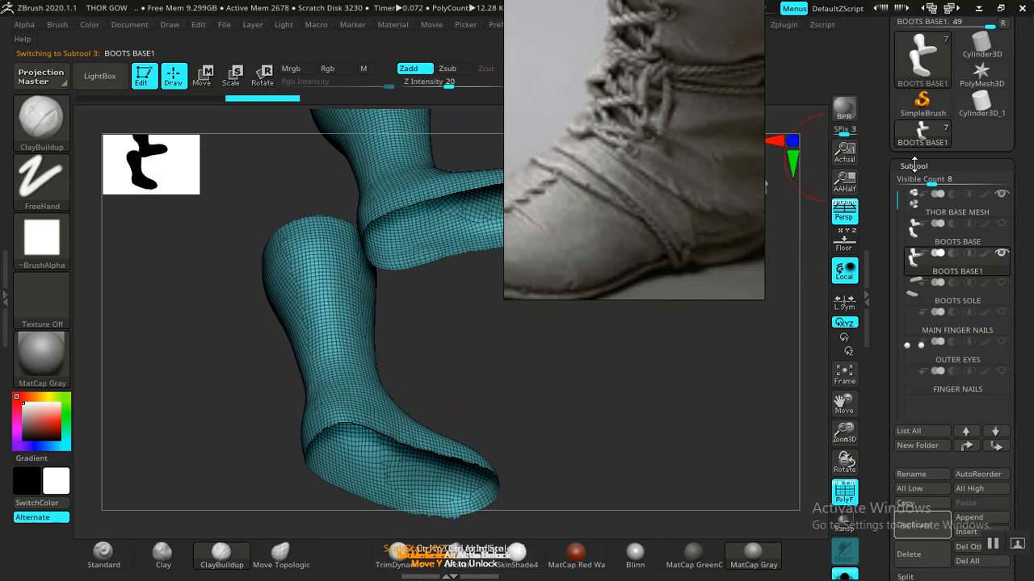
click(914, 166)
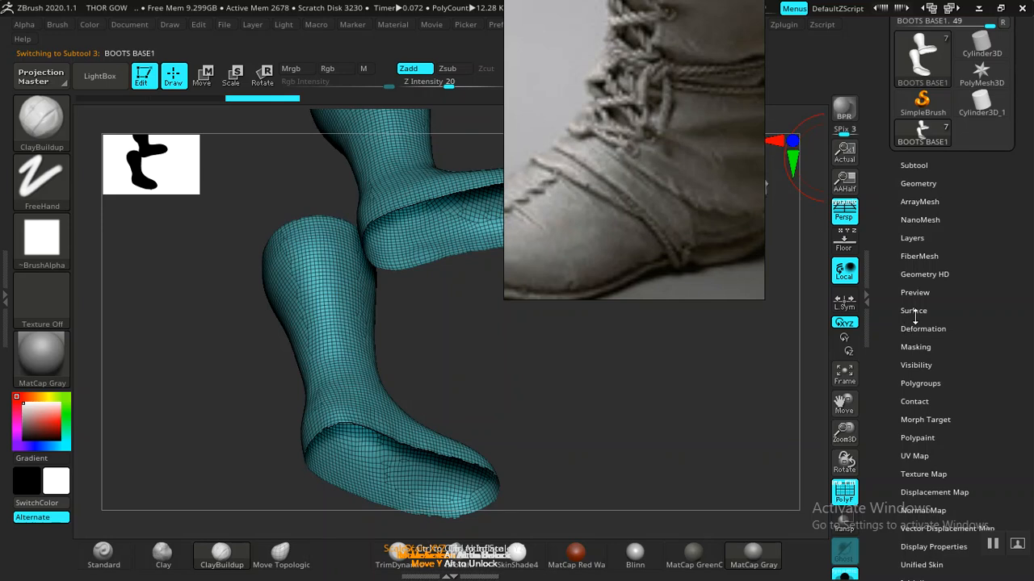
click(914, 186)
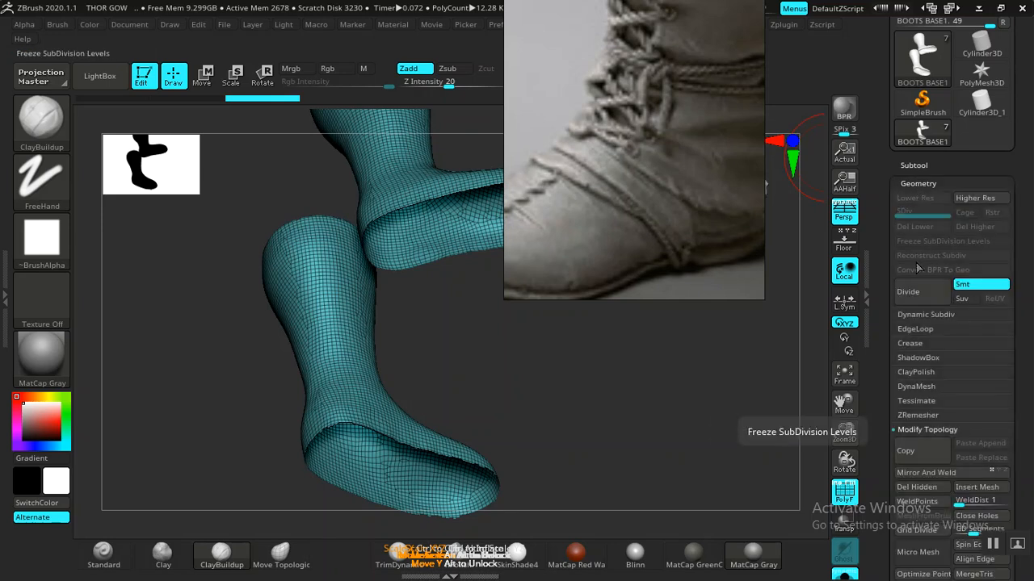
click(917, 487)
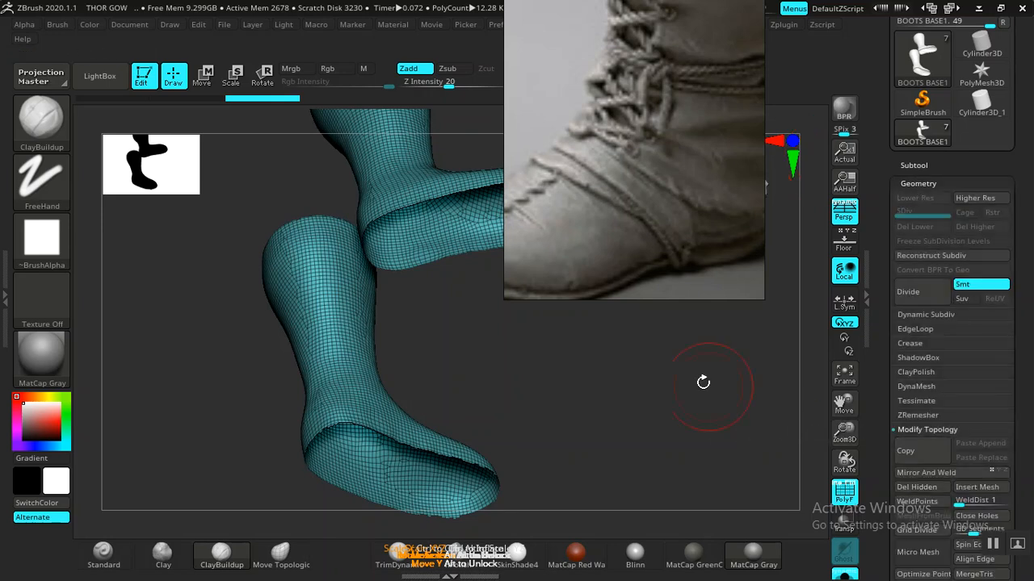
drag(661, 378, 792, 287)
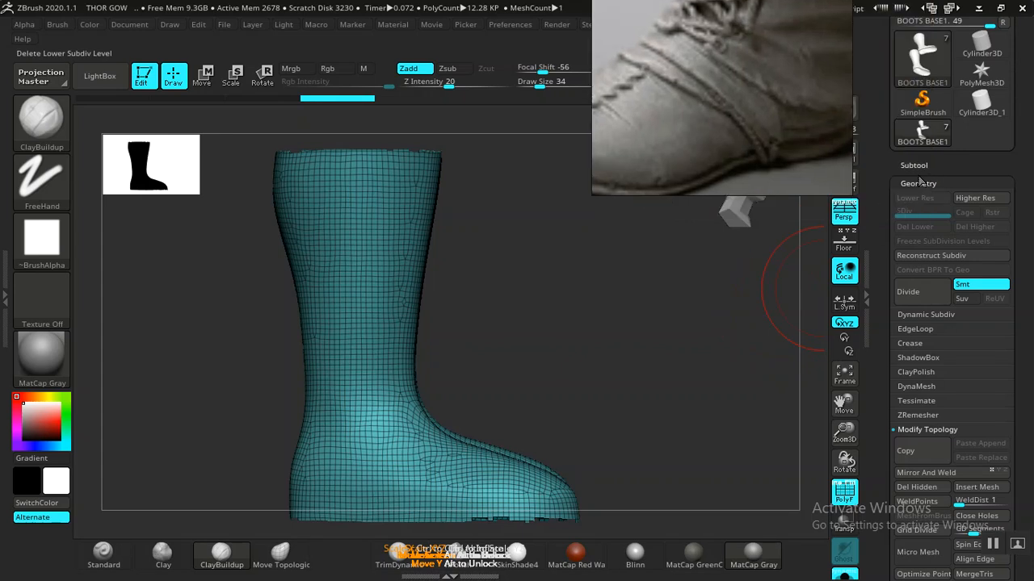
drag(653, 378, 614, 364)
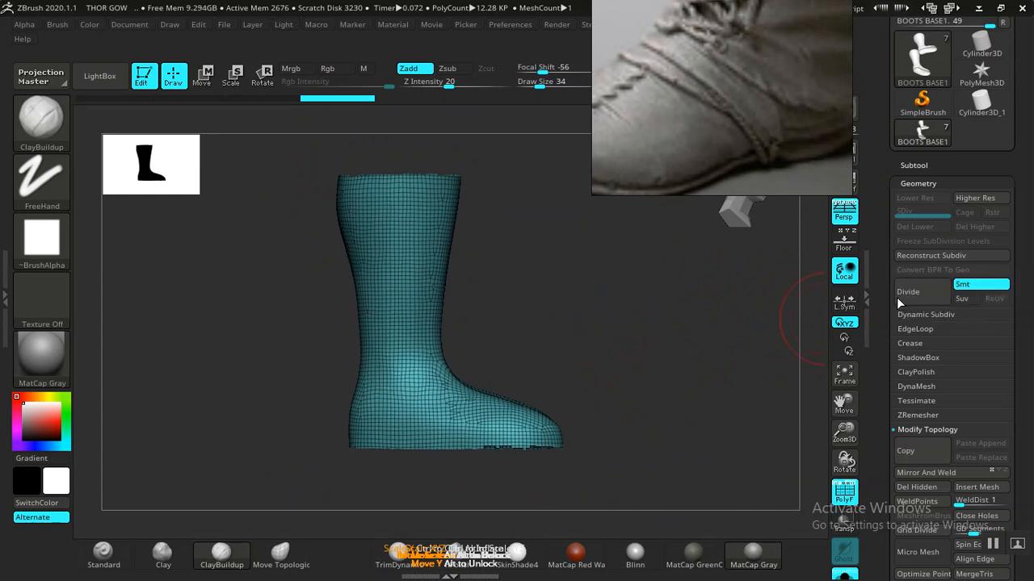
click(918, 184)
scroll(921, 380, down, 2)
click(911, 275)
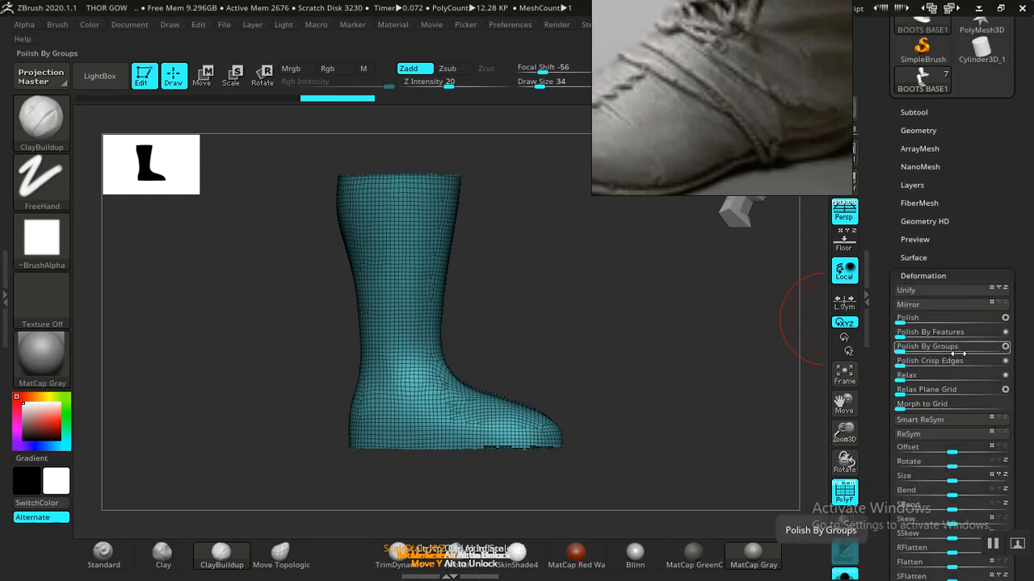
- Try Polish By Groups on the boot mesh, then undo it
click(902, 351)
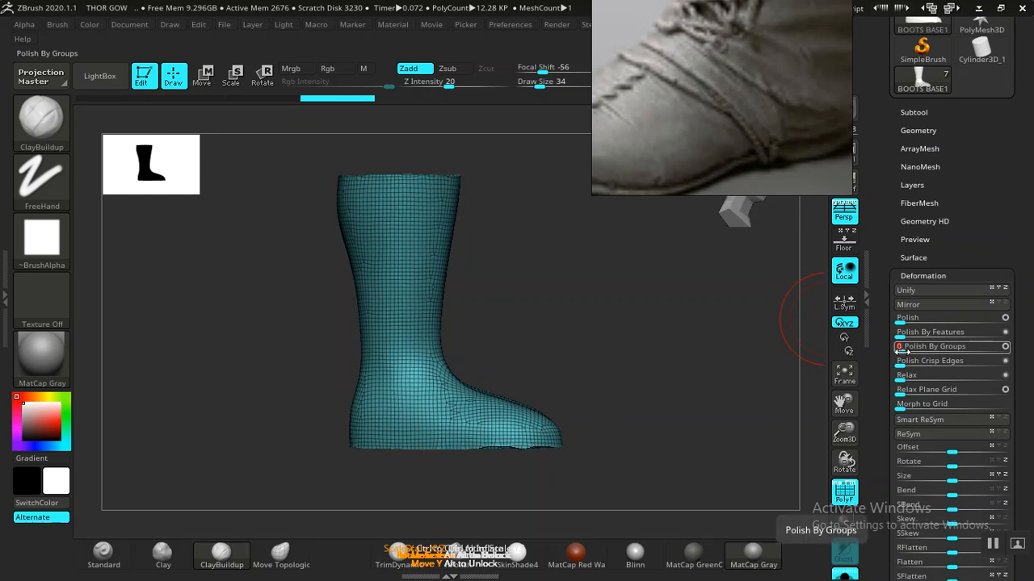
drag(673, 393, 699, 361)
key(ctrl+z)
alt+drag(682, 395, 530, 348)
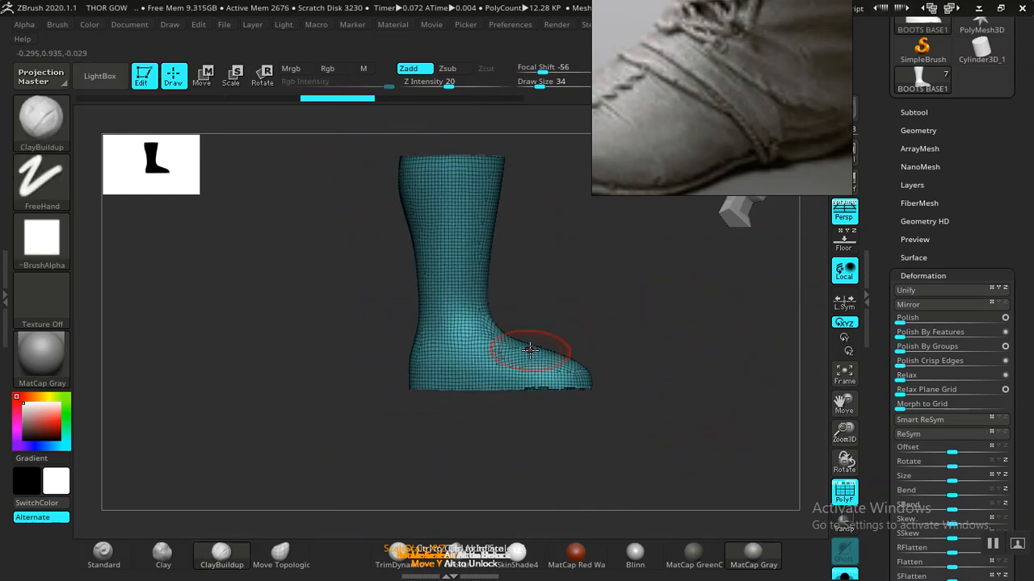
- Lasso-mask the sole, invert the mask, and polish the sole edge by groups
key(ctrl)
mouse_move(551, 449)
ctrl+mouse_down()
mouse_move(316, 422)
mouse_move(347, 365)
ctrl+mouse_up()
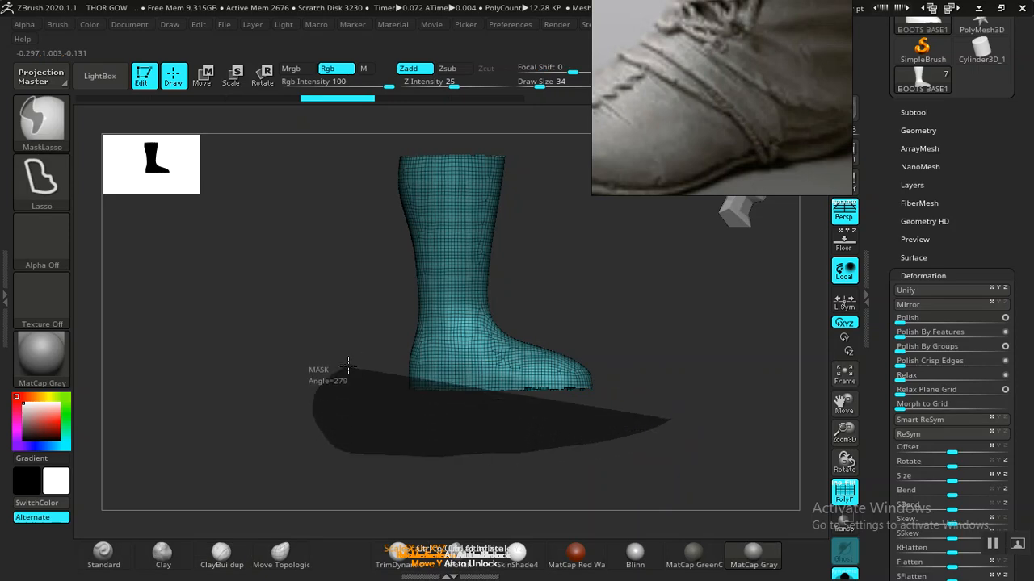
mouse_move(611, 372)
ctrl+mouse_down()
mouse_move(646, 356)
mouse_move(675, 376)
ctrl+mouse_up()
mouse_move(721, 450)
ctrl+mouse_down()
mouse_move(406, 486)
mouse_move(364, 422)
mouse_move(426, 407)
ctrl+mouse_up()
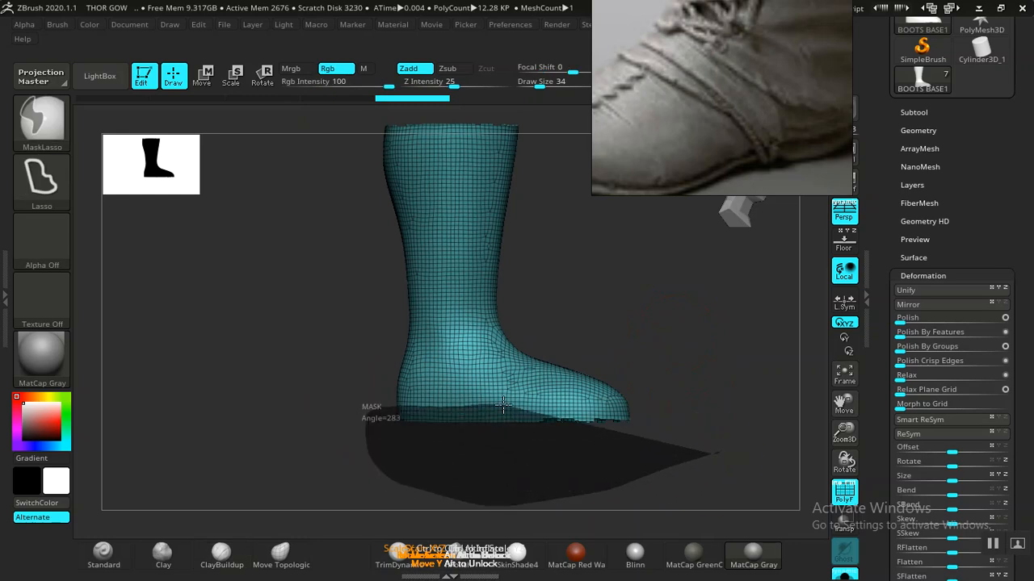
ctrl+drag(666, 406, 667, 395)
ctrl+click(697, 346)
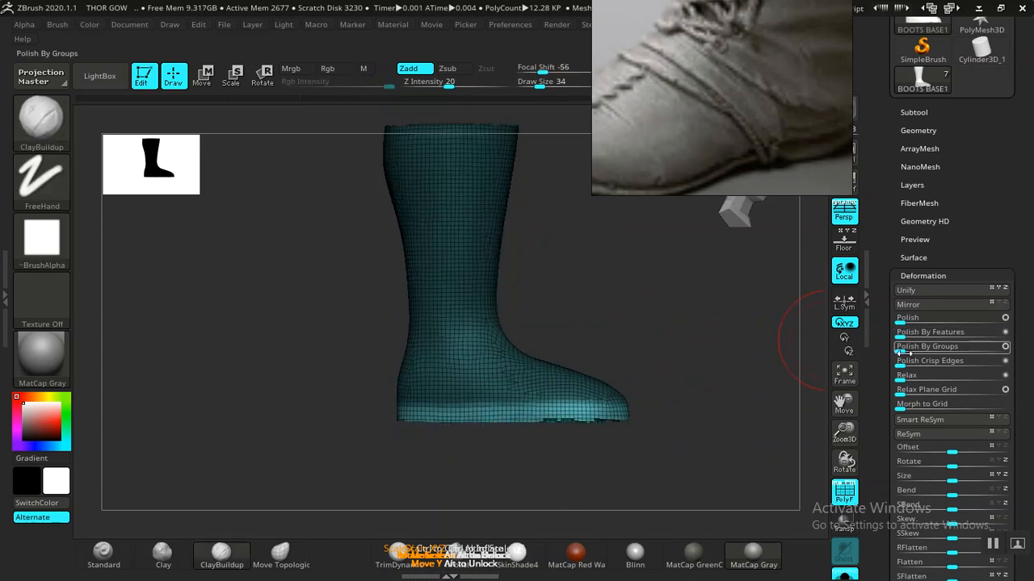
drag(901, 350, 911, 350)
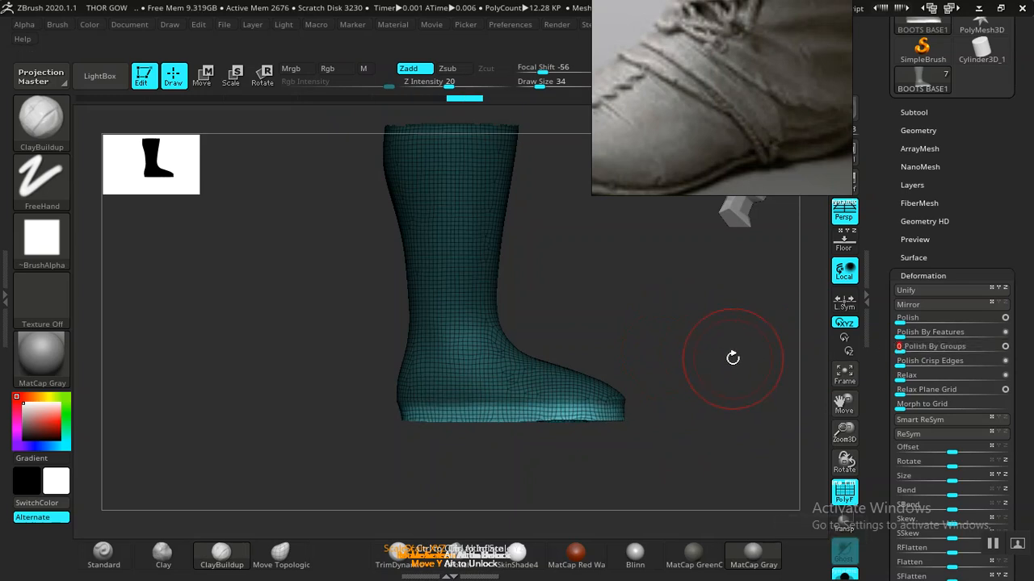
- Apply Polish Crisp Edges to the boot mesh
mouse_move(727, 345)
alt+mouse_down()
mouse_move(748, 376)
mouse_move(710, 307)
alt+mouse_up()
key(ctrl)
key(ctrl)
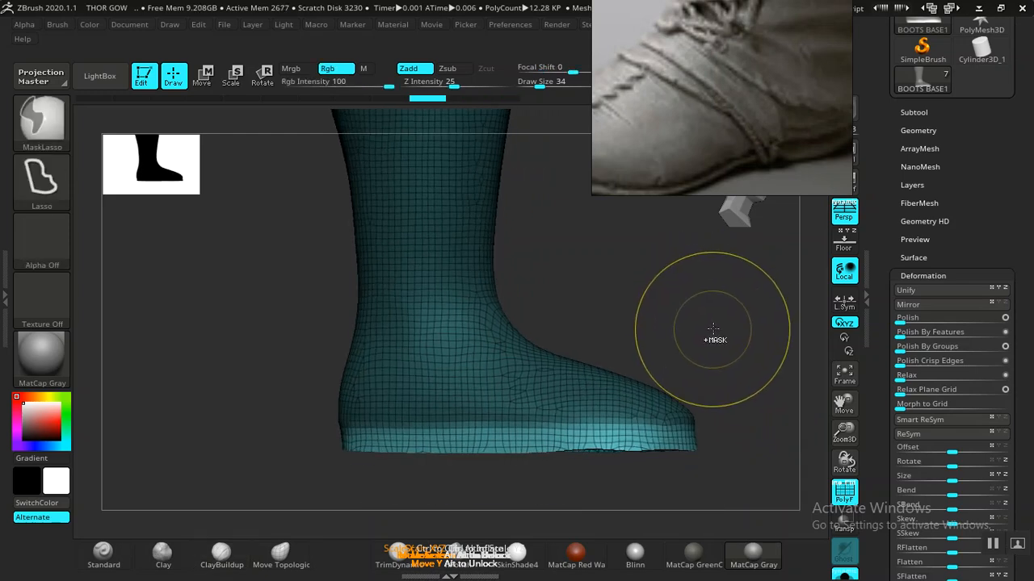
key(ctrl)
drag(752, 369, 784, 367)
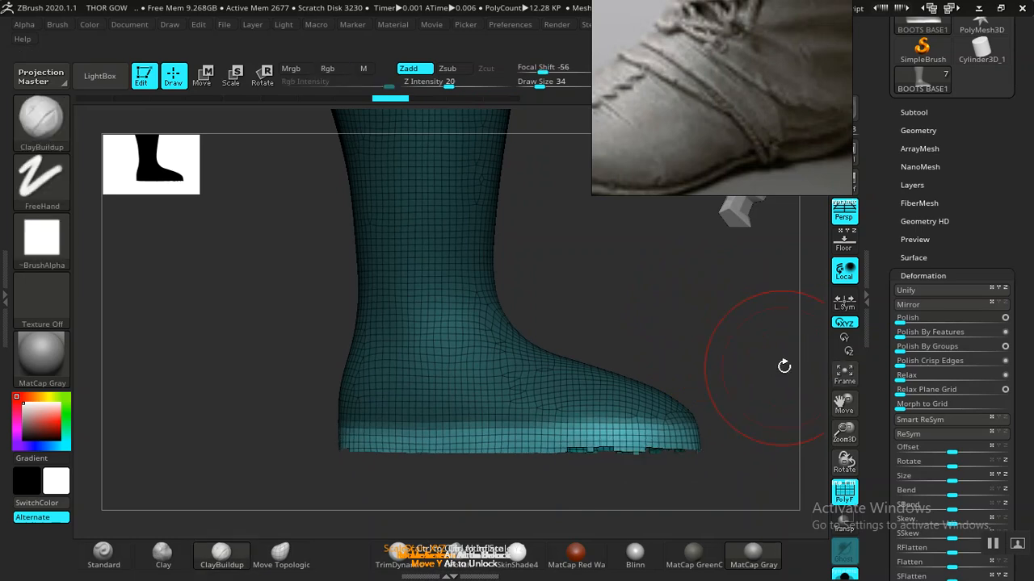
click(907, 364)
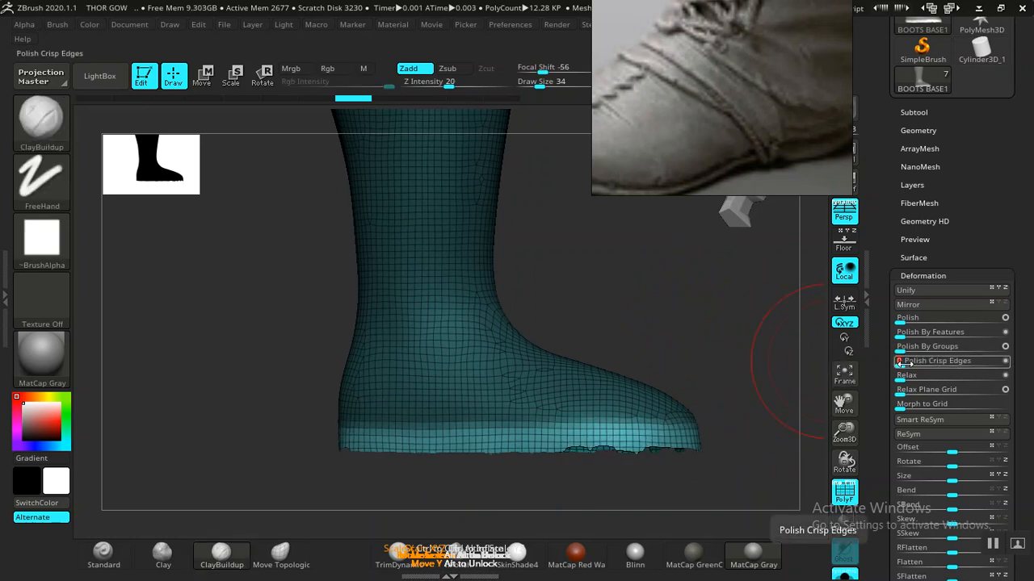
drag(910, 362, 925, 362)
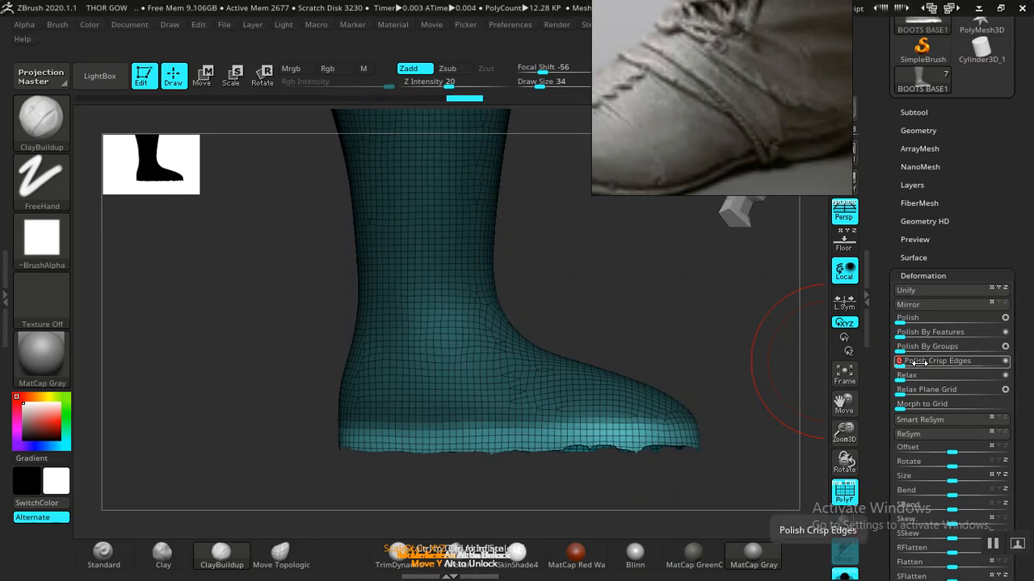
- Clear the mask and polish the whole boot by groups at 18
key(ctrl)
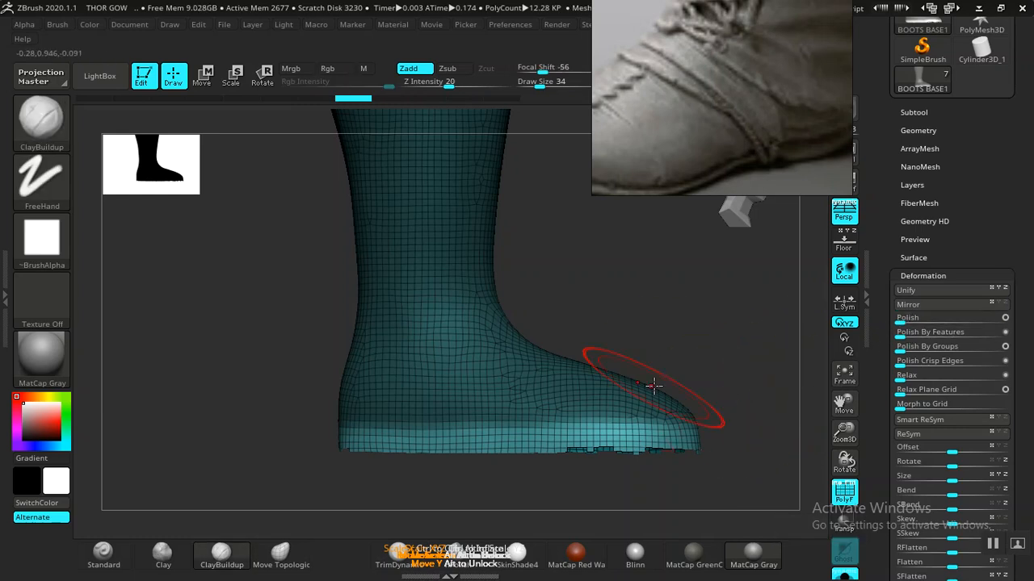
key(ctrl)
ctrl+click(596, 394)
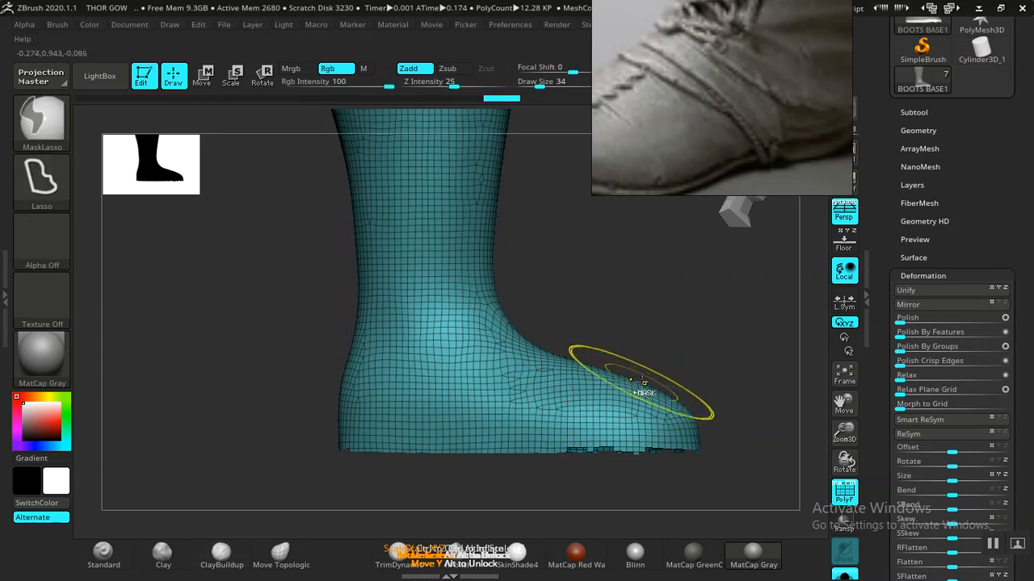
ctrl+click(625, 396)
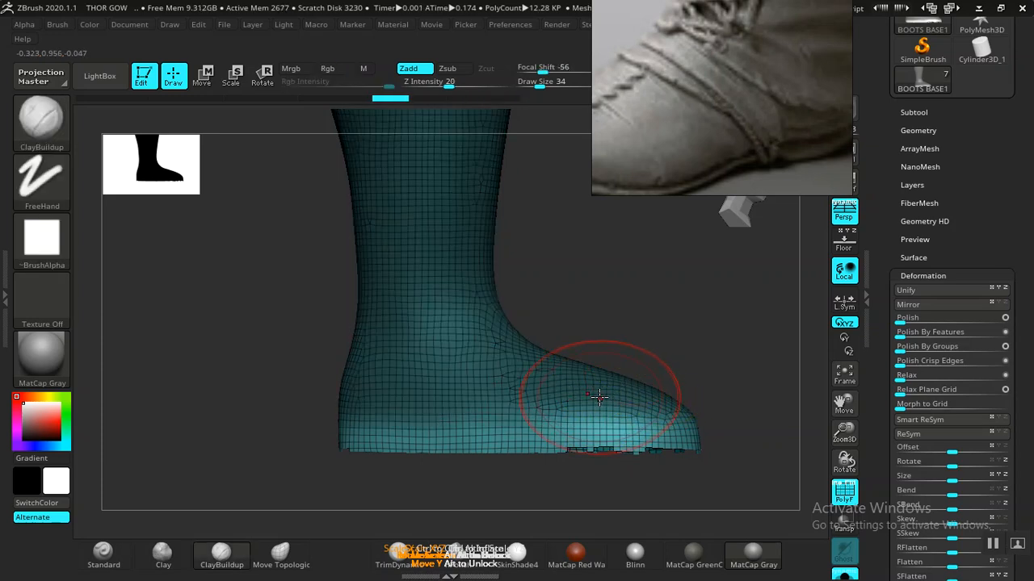
drag(895, 350, 895, 350)
drag(739, 348, 686, 414)
key(e)
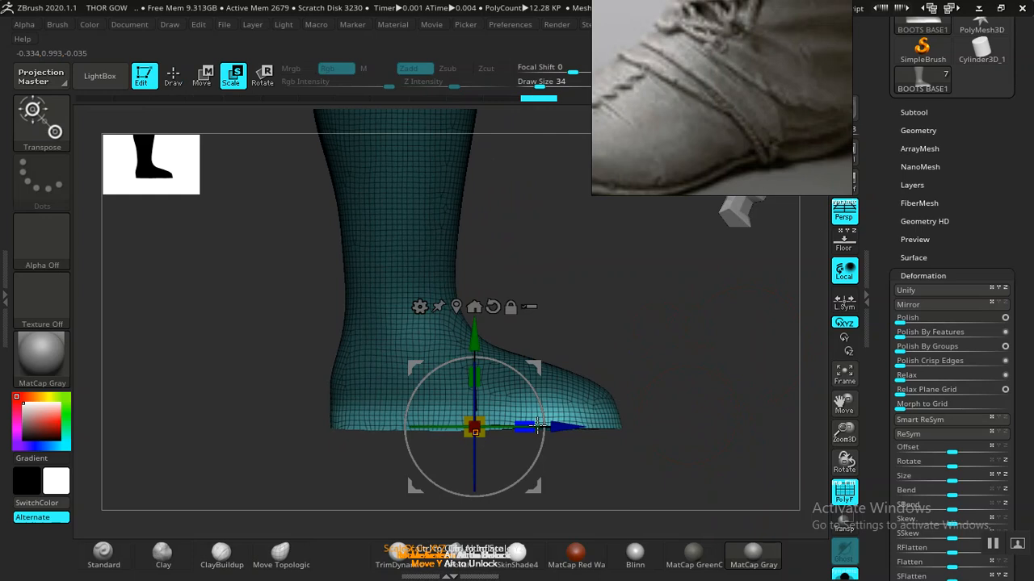
- Return to Draw mode, frame both boots with F, and drag the reference photo aside
key(Tab)
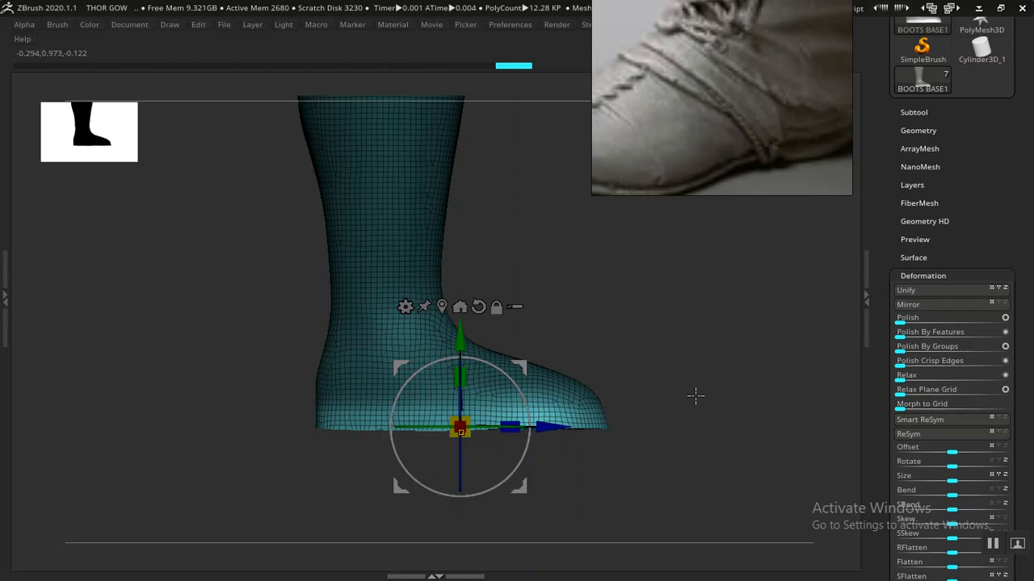
key(Tab)
key(q)
mouse_move(698, 373)
mouse_down()
mouse_move(635, 385)
mouse_move(630, 369)
mouse_up()
key(f)
drag(574, 337, 637, 366)
drag(703, 104, 773, 121)
alt+drag(594, 315, 590, 359)
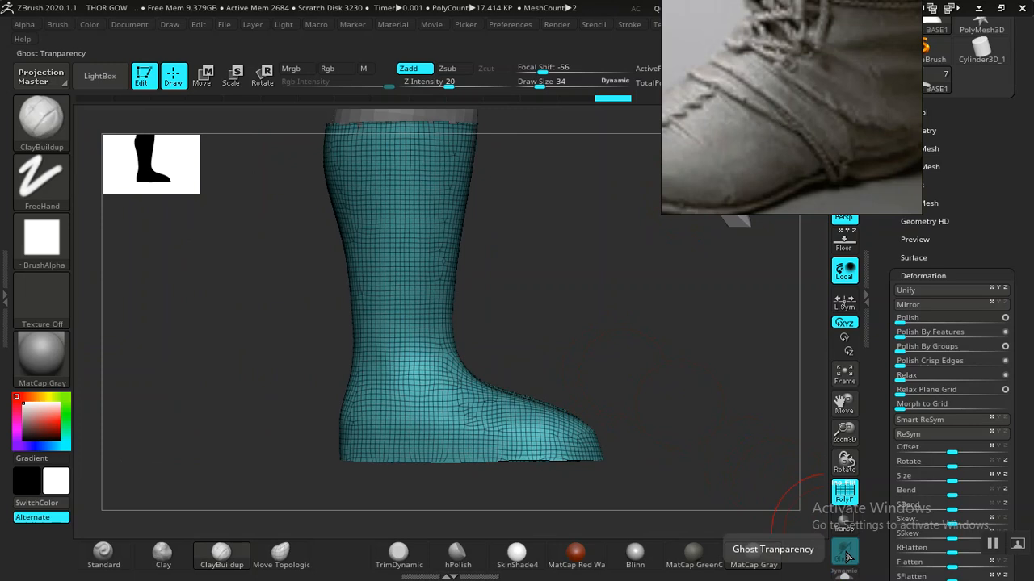
- Turn on transparency and push the boot mesh's instep curve inward
click(844, 524)
drag(659, 395, 335, 440)
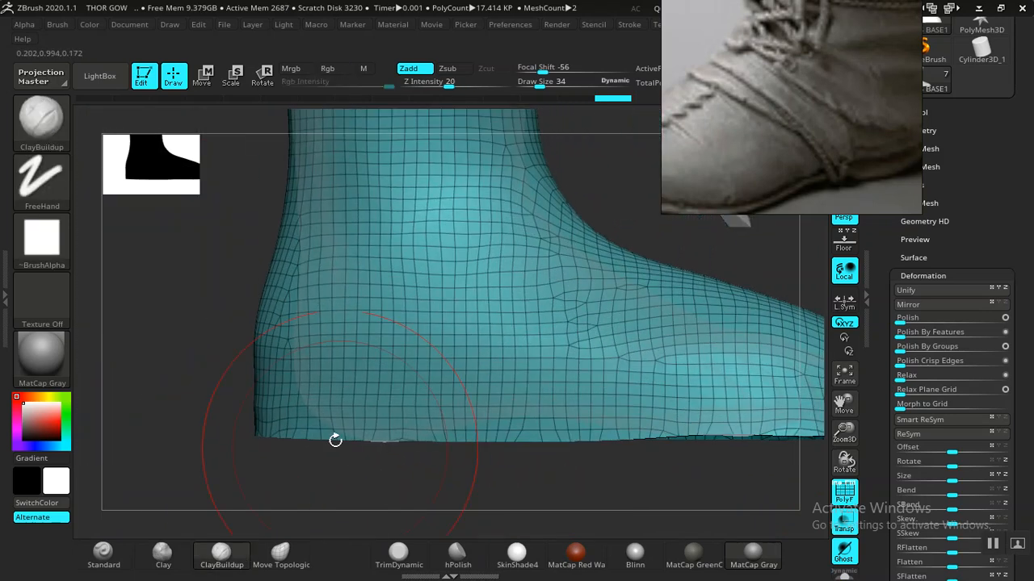
alt+drag(367, 505, 327, 474)
alt+drag(616, 254, 593, 274)
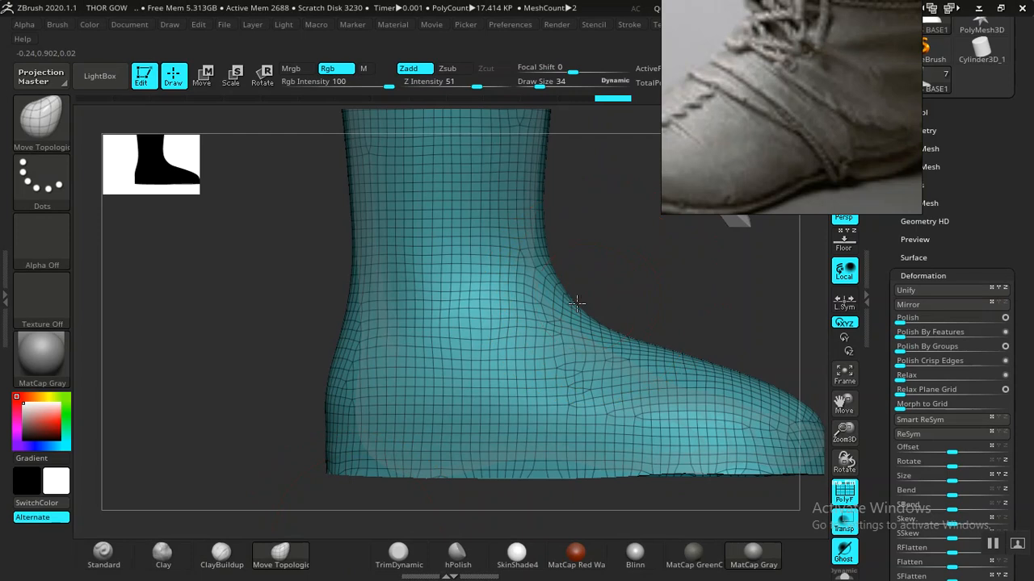
drag(576, 304, 568, 311)
drag(654, 289, 542, 355)
drag(393, 389, 641, 418)
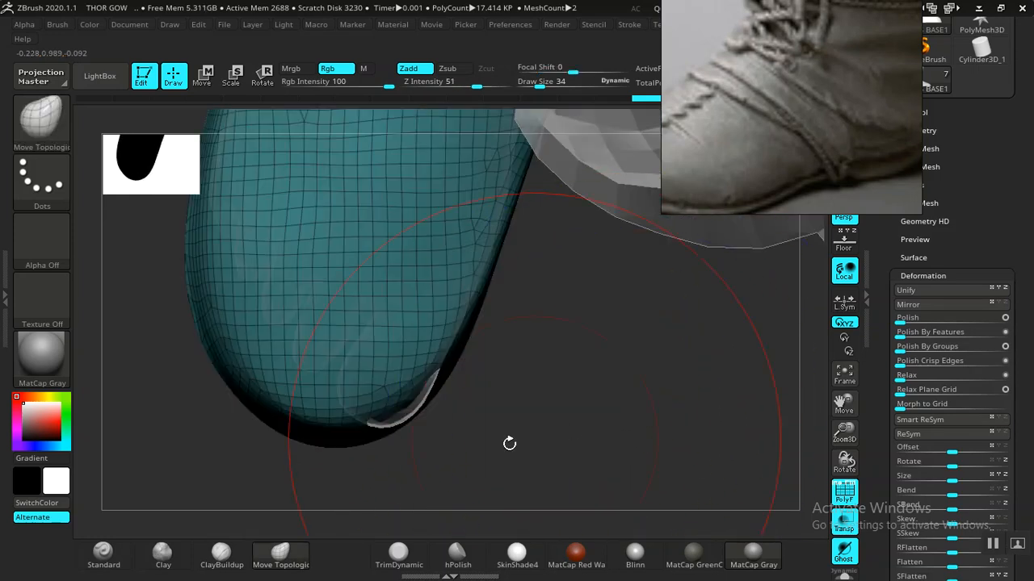
- Pull the mesh's lower tip down and push its lower-left flanks out to fit the boot
drag(396, 406, 410, 425)
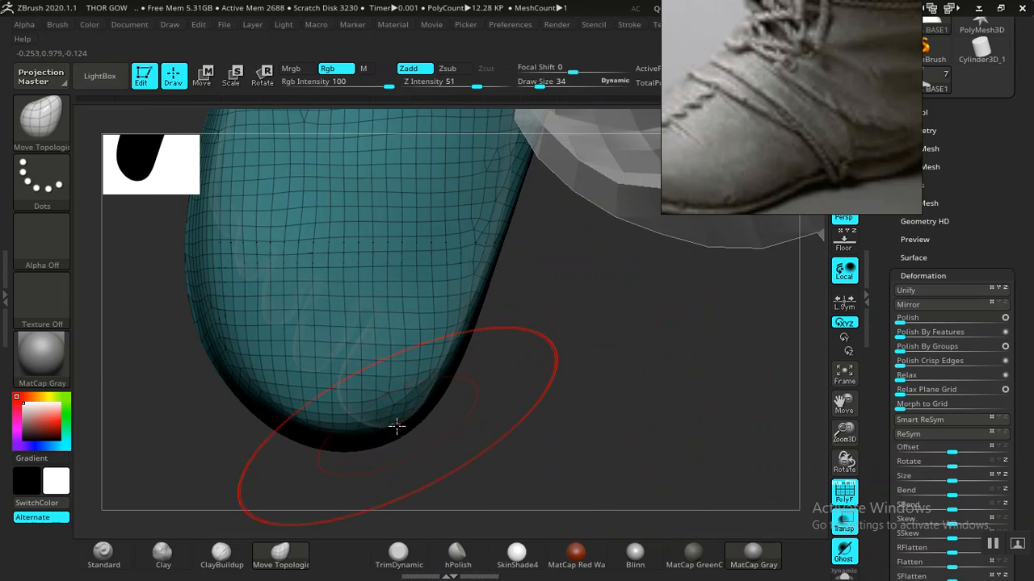
drag(224, 355, 214, 321)
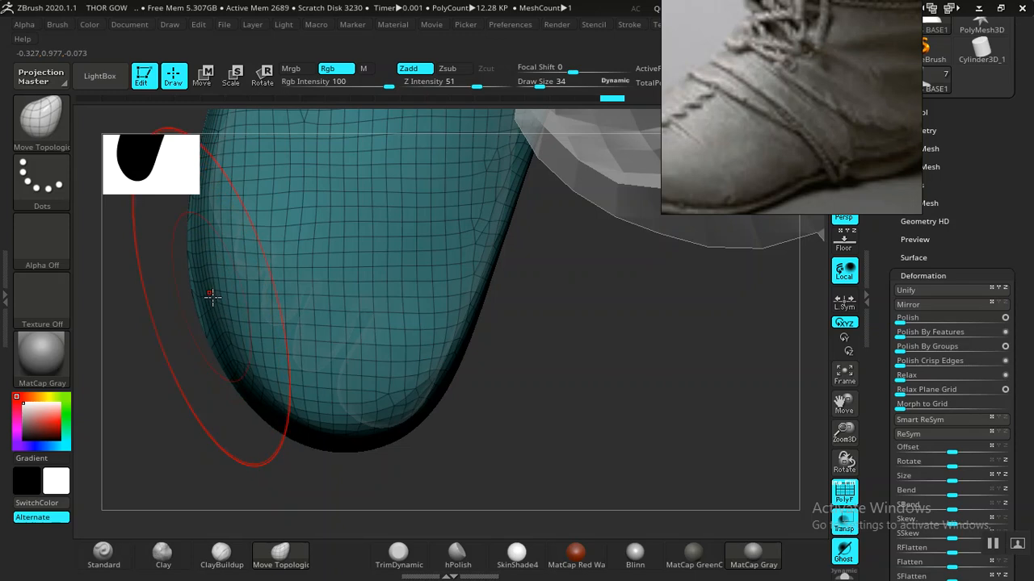
drag(211, 297, 239, 359)
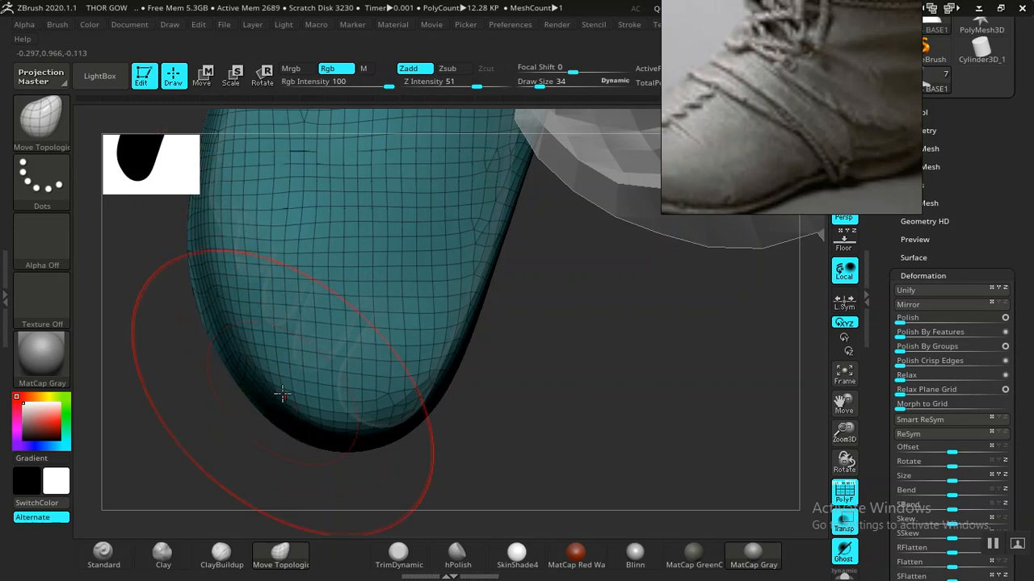
drag(279, 389, 282, 389)
drag(378, 436, 383, 439)
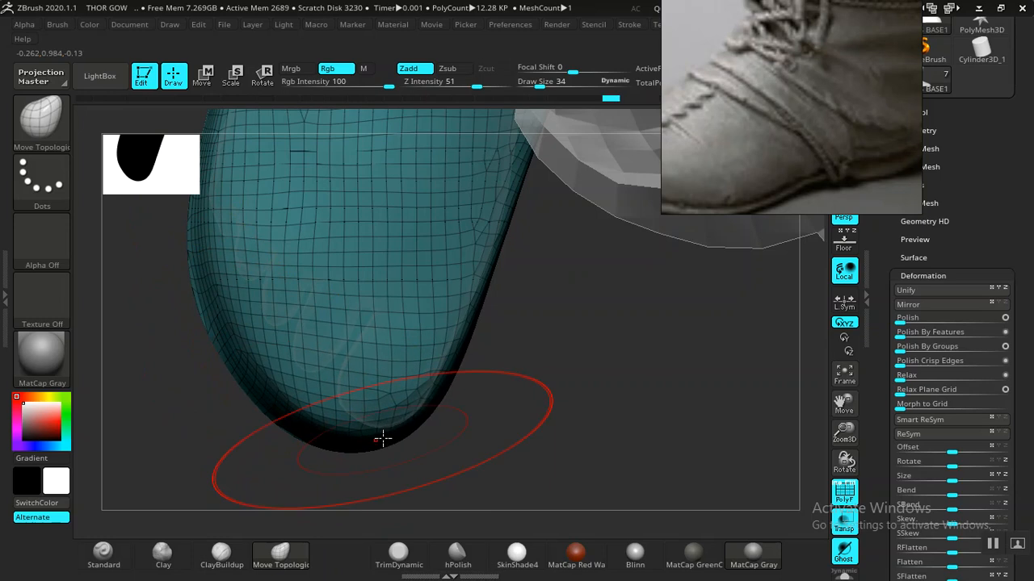
- Orbit around both boots to check how the mesh wraps the rounded end
mouse_move(569, 403)
mouse_down()
mouse_move(581, 428)
mouse_move(551, 387)
mouse_move(505, 408)
mouse_move(579, 401)
mouse_move(578, 314)
mouse_move(632, 436)
mouse_move(614, 388)
mouse_move(570, 327)
mouse_up()
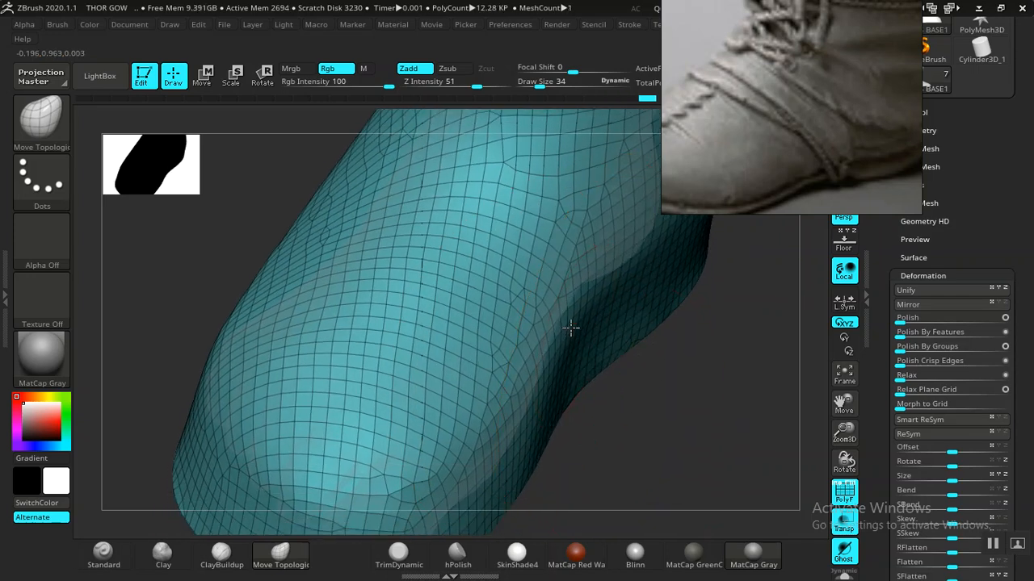
drag(628, 387, 546, 309)
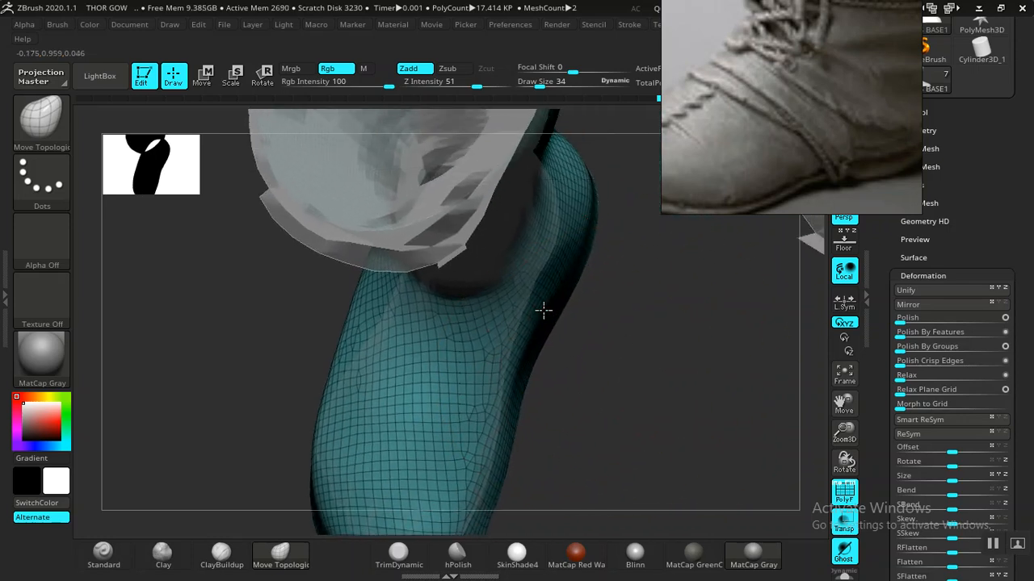
drag(592, 370, 588, 323)
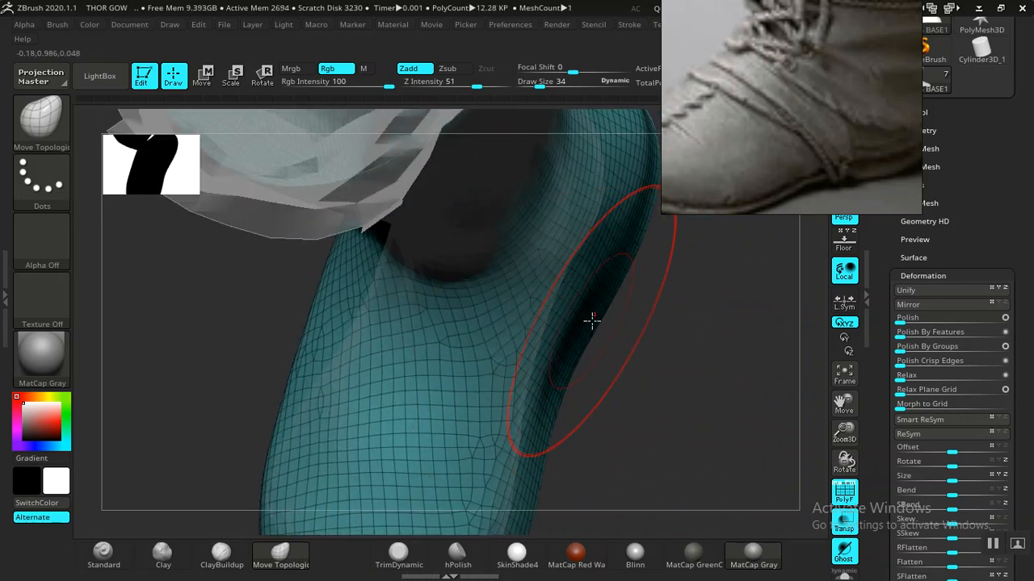
mouse_move(664, 393)
mouse_down()
mouse_move(649, 411)
mouse_move(708, 362)
mouse_move(699, 361)
mouse_up()
drag(394, 369, 410, 346)
drag(413, 286, 454, 314)
drag(417, 418, 320, 255)
drag(497, 456, 552, 412)
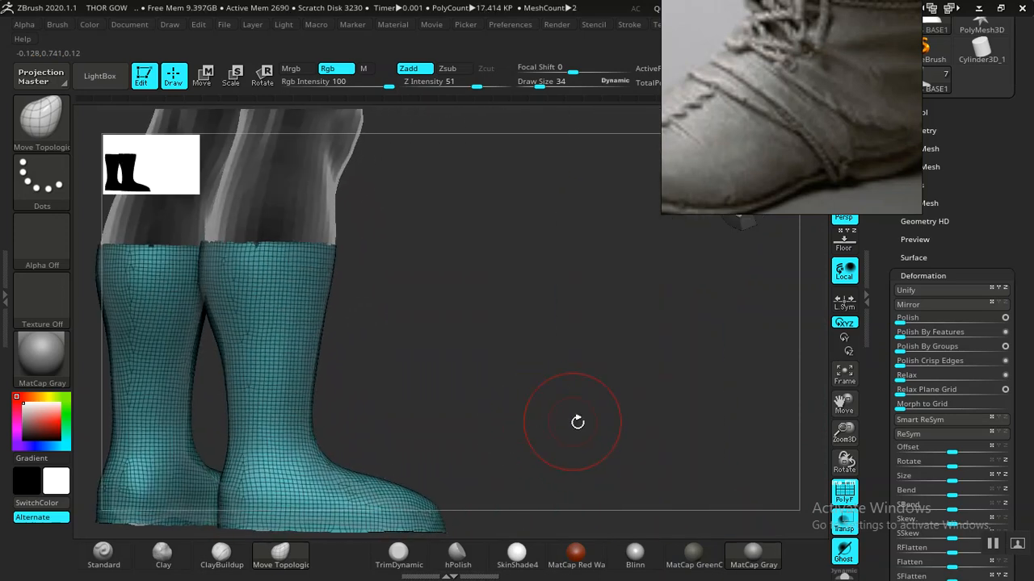
- Switch off Transp so the legs and boots render solid, then view both soles
mouse_move(768, 485)
mouse_down()
mouse_move(622, 448)
mouse_move(487, 432)
mouse_move(786, 483)
mouse_up()
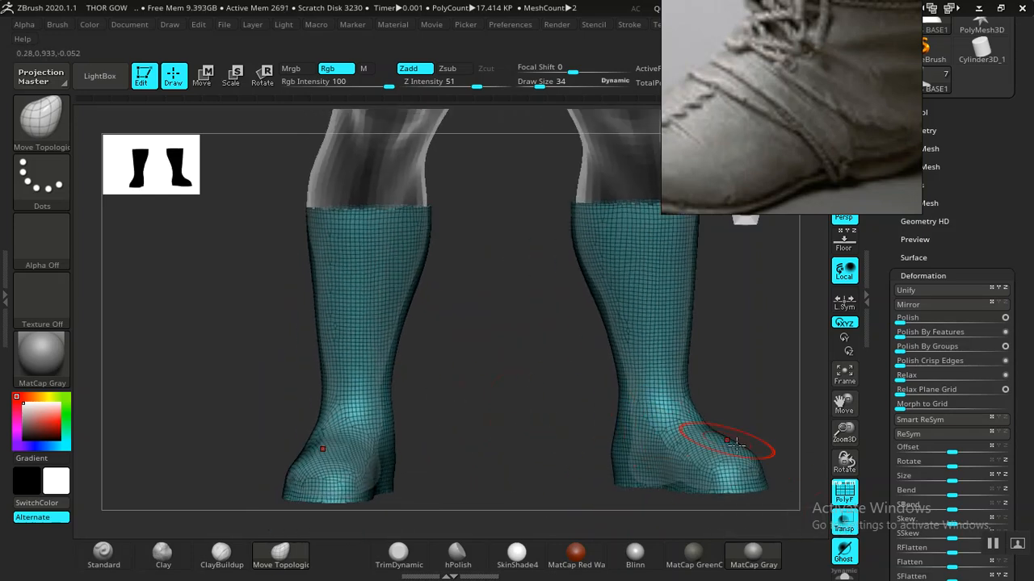
click(845, 524)
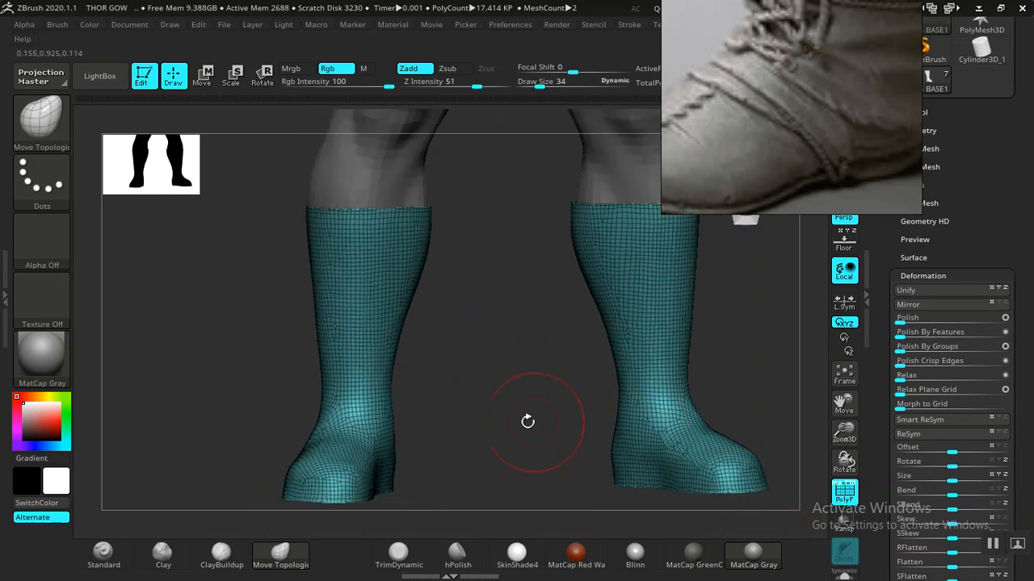
drag(506, 387, 641, 457)
mouse_move(576, 377)
mouse_down()
mouse_move(619, 362)
mouse_move(637, 234)
mouse_move(681, 298)
mouse_move(677, 384)
mouse_move(651, 371)
mouse_move(683, 418)
mouse_move(664, 406)
mouse_move(611, 407)
mouse_move(595, 376)
mouse_move(641, 428)
mouse_move(545, 482)
mouse_move(309, 457)
mouse_move(334, 379)
mouse_up()
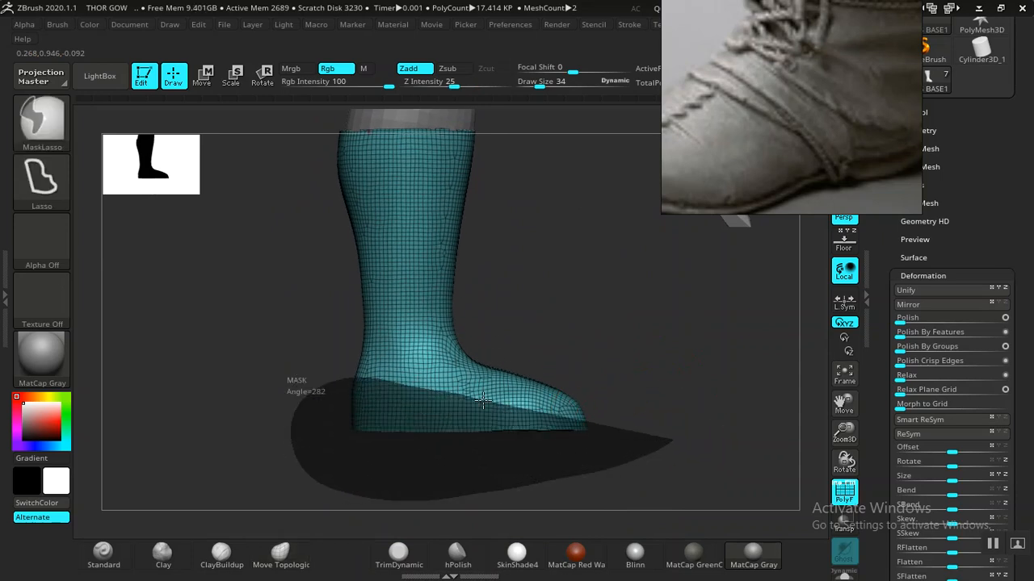
- Mask everything but the sole and move it up with the W gizmo to flatten it
ctrl+drag(599, 404, 602, 400)
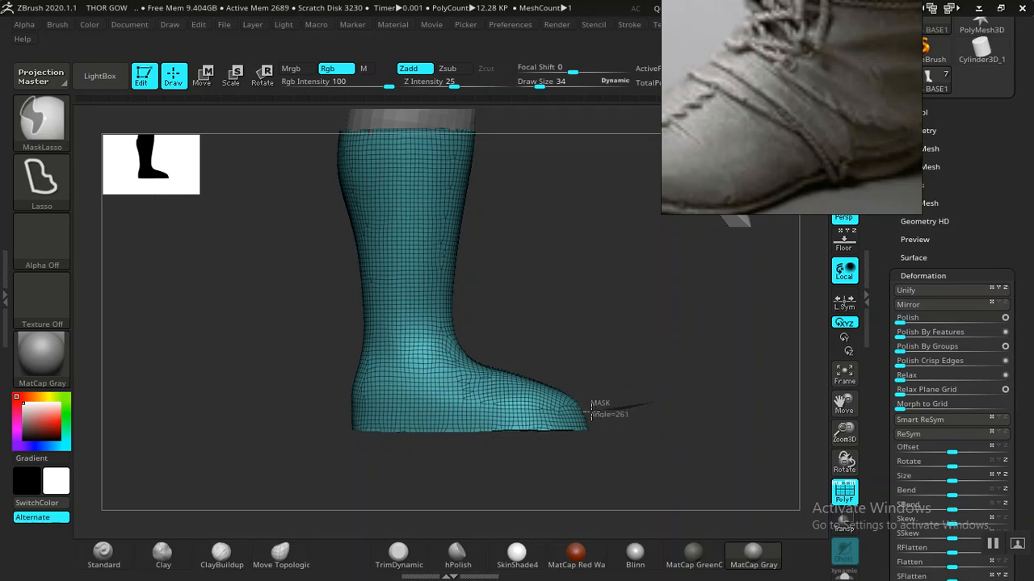
mouse_move(297, 449)
ctrl+mouse_down()
mouse_move(663, 476)
mouse_move(650, 453)
ctrl+mouse_up()
key(w)
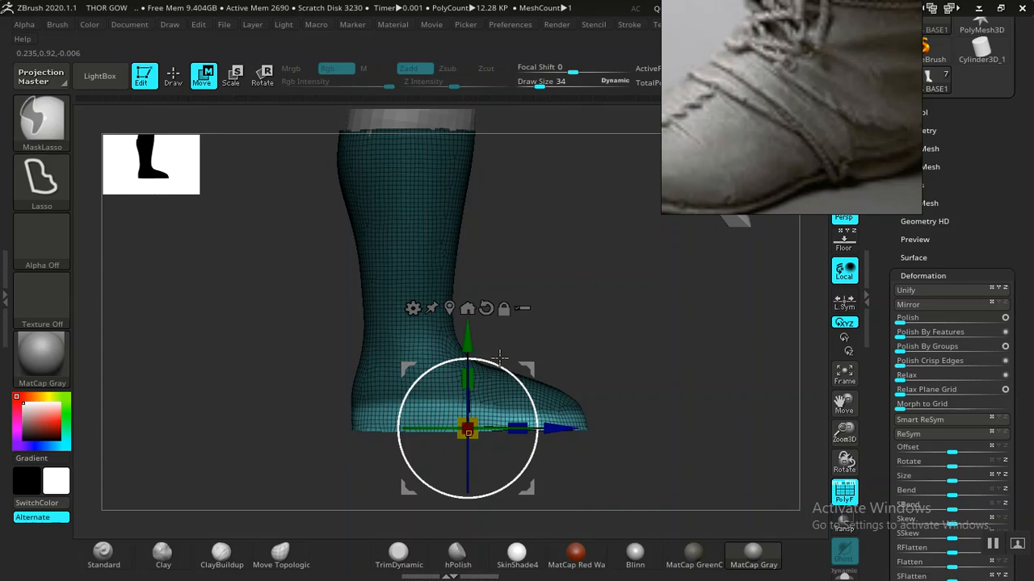
ctrl+click(400, 295)
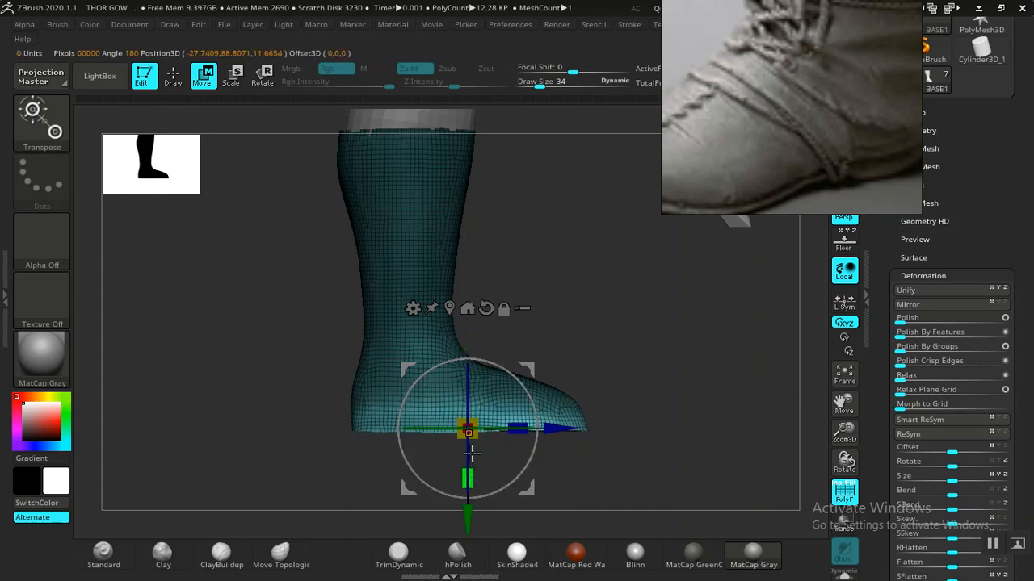
drag(471, 519, 469, 522)
alt+drag(658, 416, 600, 466)
ctrl+drag(464, 487, 464, 490)
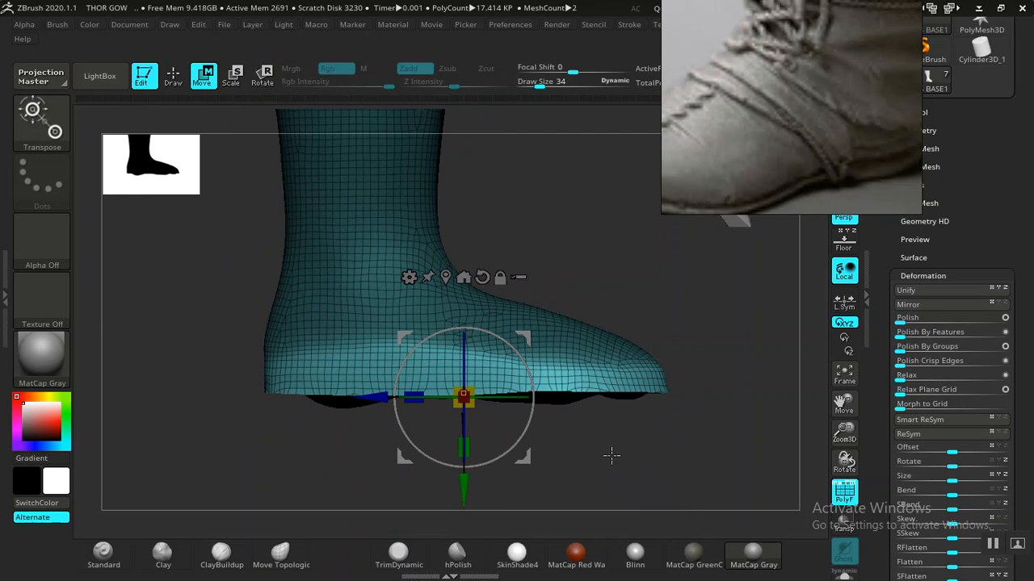
- Clear and redo the mask, return to Draw mode, and hide the polygon wireframe
ctrl+click(681, 476)
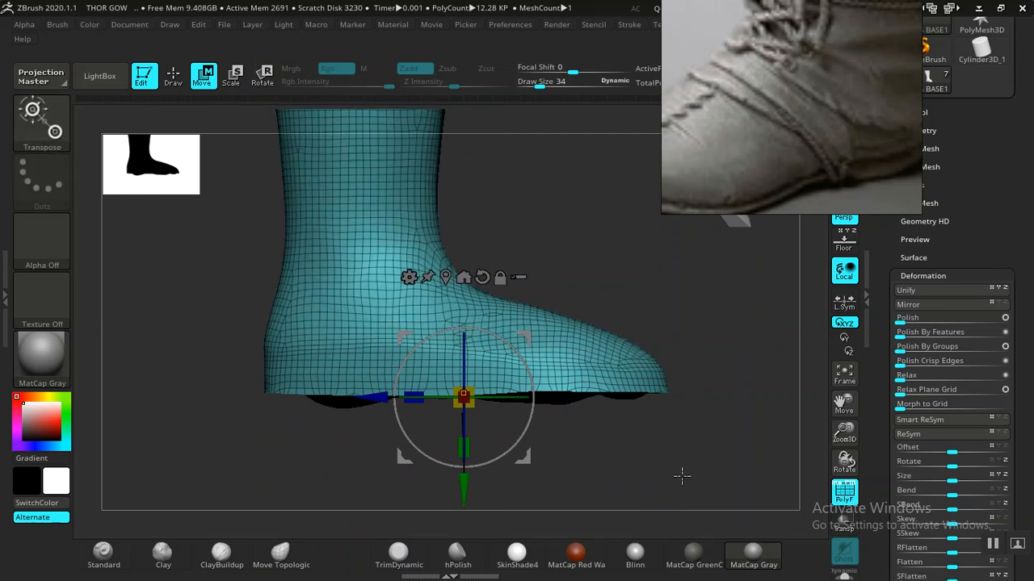
ctrl+click(629, 370)
key(q)
mouse_move(673, 330)
mouse_down()
mouse_move(692, 332)
mouse_move(729, 456)
mouse_move(584, 383)
mouse_move(676, 466)
mouse_move(685, 420)
mouse_move(612, 433)
mouse_up()
key(shift+f)
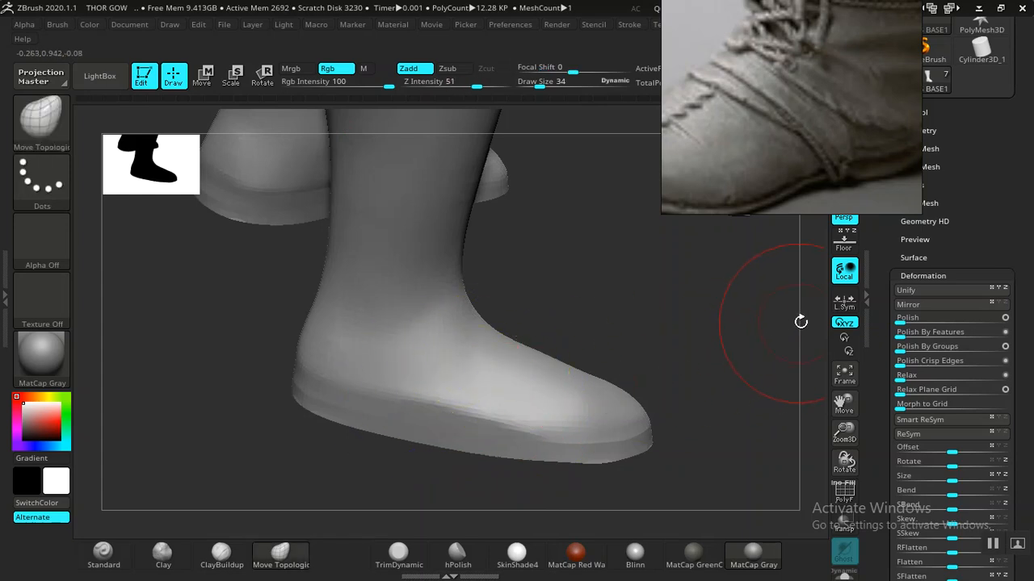
drag(708, 340, 807, 340)
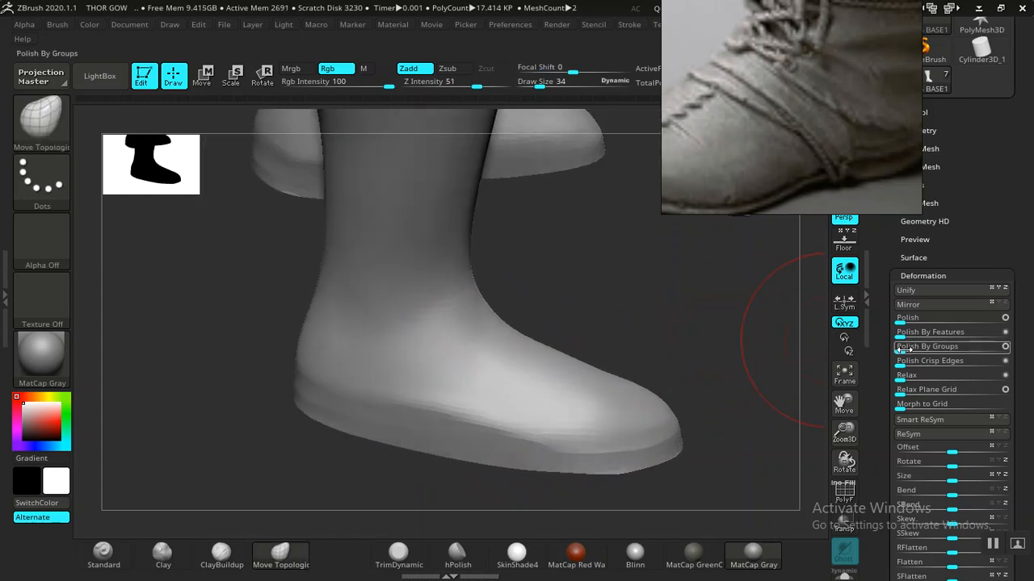
click(899, 347)
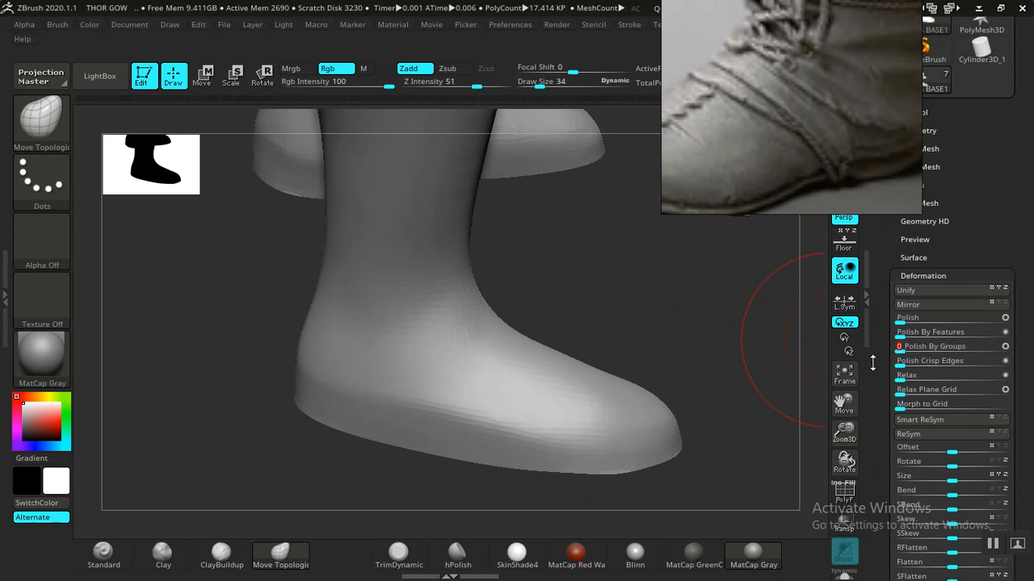
mouse_move(741, 367)
mouse_down()
mouse_move(671, 347)
mouse_move(686, 320)
mouse_move(655, 325)
mouse_move(472, 243)
mouse_up()
drag(565, 339, 691, 352)
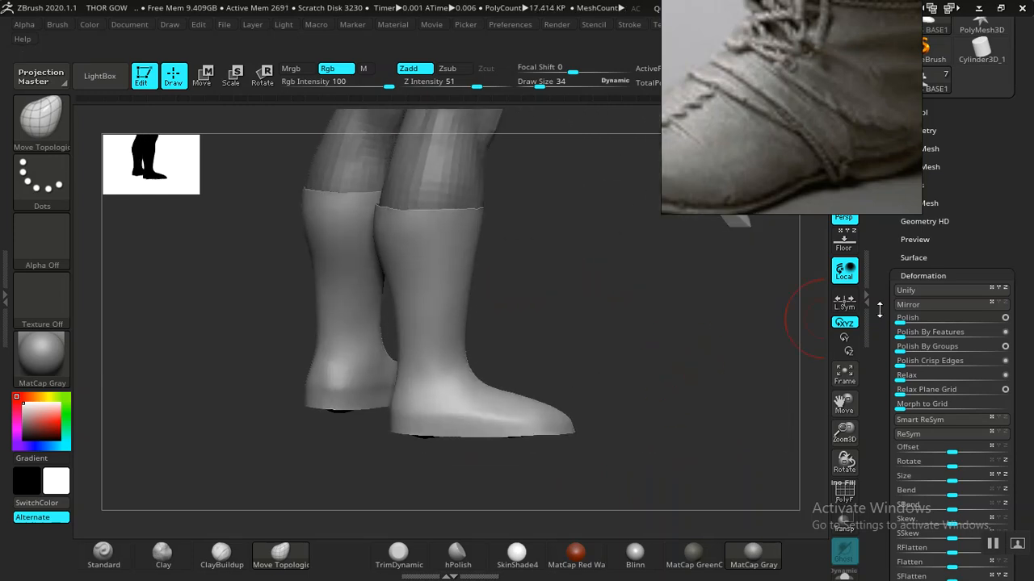
key(shift+f)
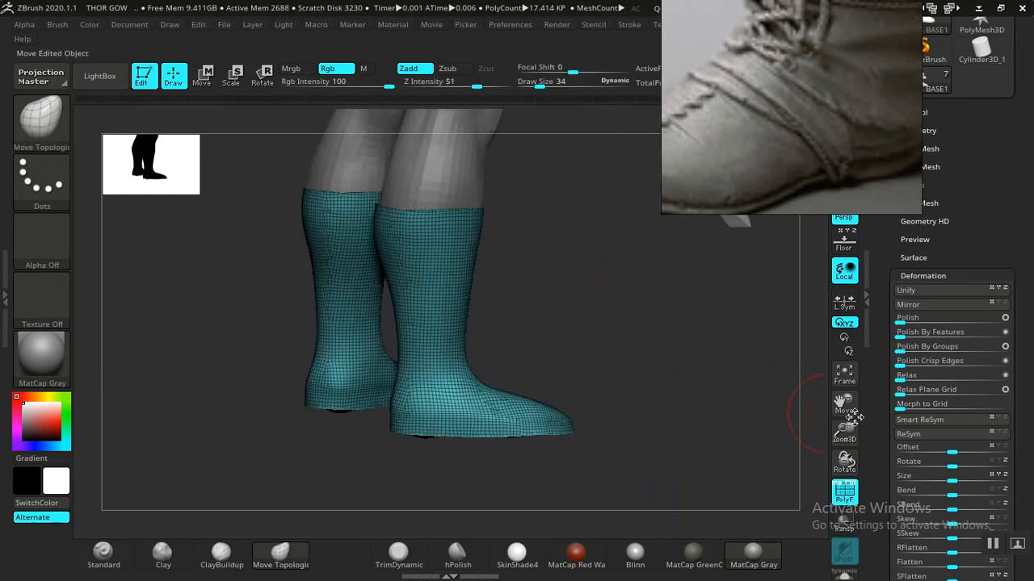
drag(878, 426, 874, 382)
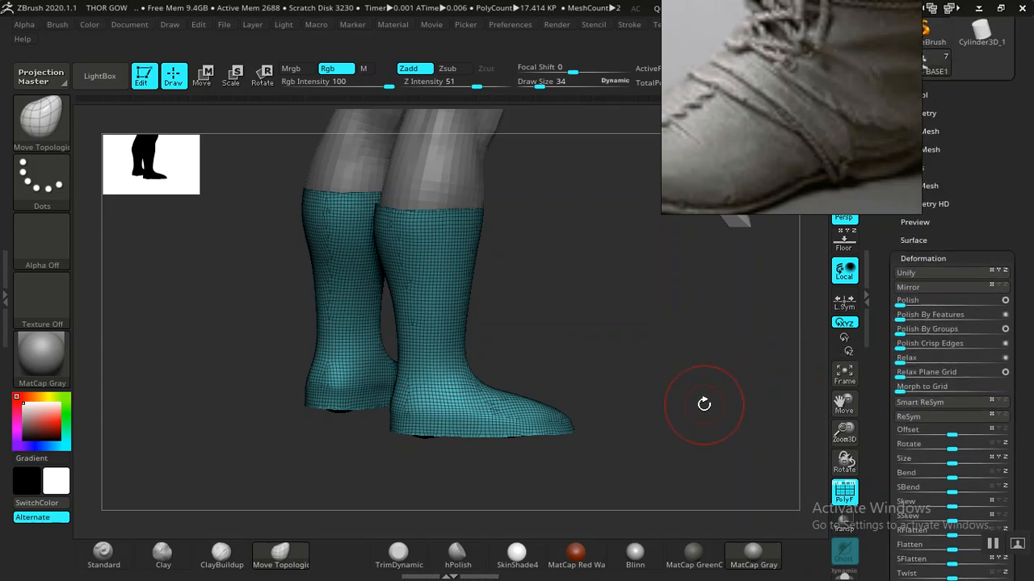
drag(674, 412, 809, 357)
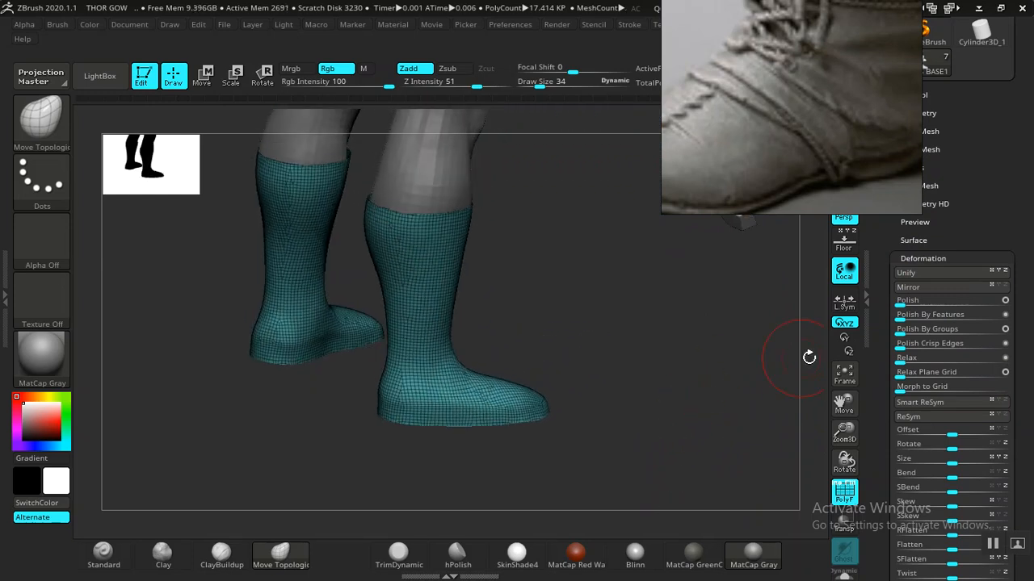
drag(725, 366, 741, 447)
key(shift+f)
alt+drag(685, 477, 365, 504)
- Add clay strokes to the boot's toe with the Clay brush, lowering Z Intensity to 3
click(163, 555)
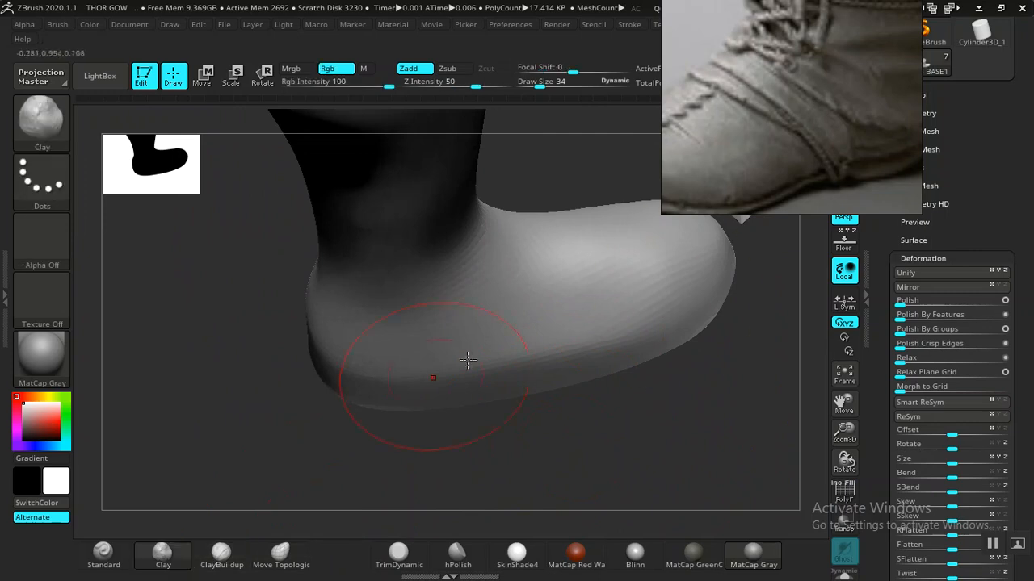
mouse_move(634, 301)
mouse_down()
mouse_move(569, 347)
mouse_move(584, 334)
mouse_up()
drag(476, 86, 419, 86)
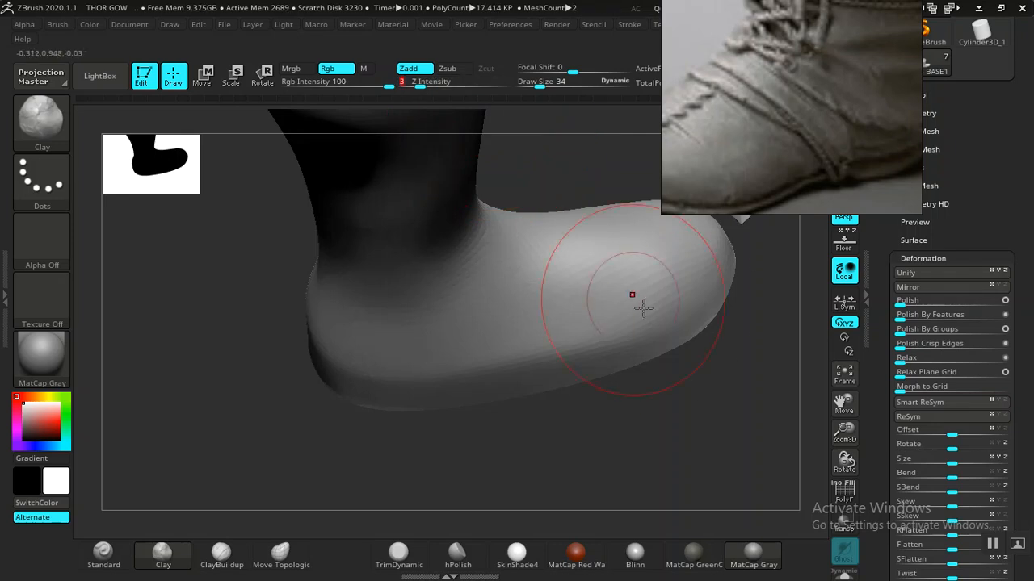
- Shift-smooth the toe toward its tip, then view the boot from the side with wireframe shown
key(shift)
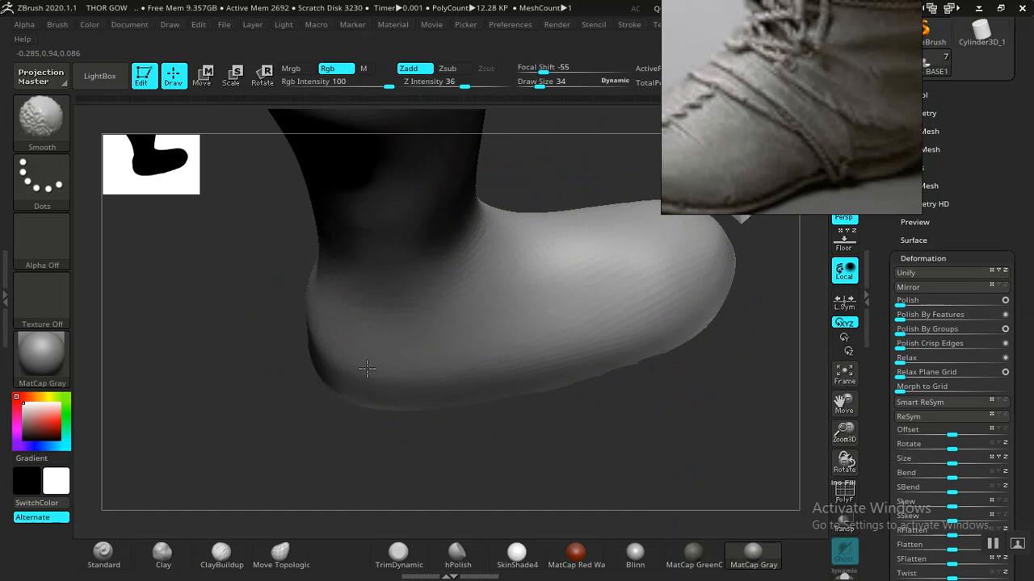
mouse_move(686, 417)
mouse_down()
mouse_move(605, 414)
mouse_move(660, 449)
mouse_move(605, 372)
mouse_up()
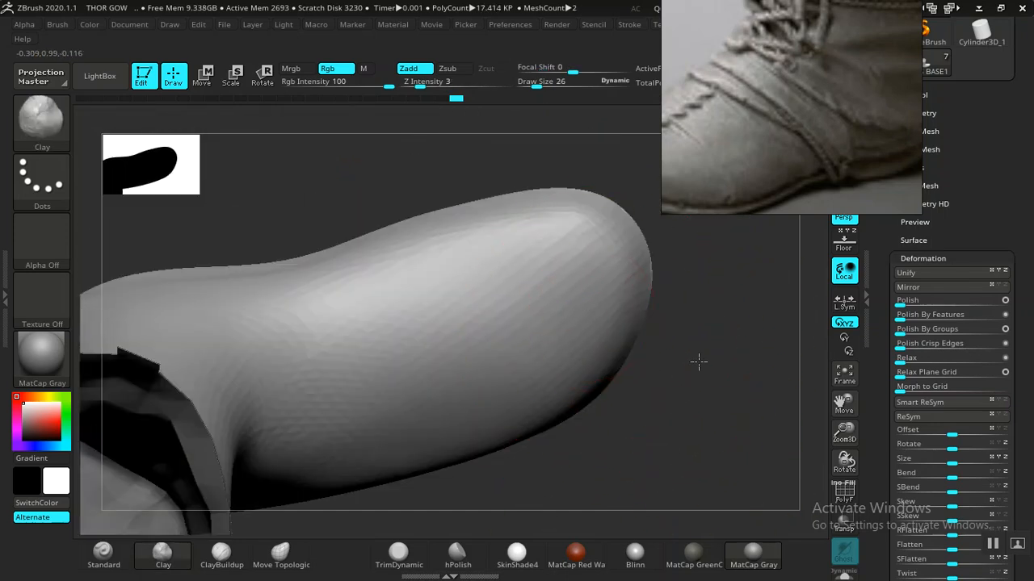
drag(697, 363, 658, 266)
drag(270, 269, 166, 294)
shift+drag(310, 257, 525, 198)
mouse_move(711, 364)
alt+mouse_down()
mouse_move(681, 392)
mouse_move(646, 339)
alt+mouse_up()
mouse_move(630, 443)
shift+mouse_down()
mouse_move(634, 353)
mouse_move(627, 393)
mouse_move(606, 395)
mouse_move(651, 369)
mouse_move(669, 404)
mouse_move(652, 396)
mouse_move(663, 386)
mouse_move(676, 404)
mouse_move(670, 376)
mouse_move(482, 409)
shift+mouse_up()
key(shift+f)
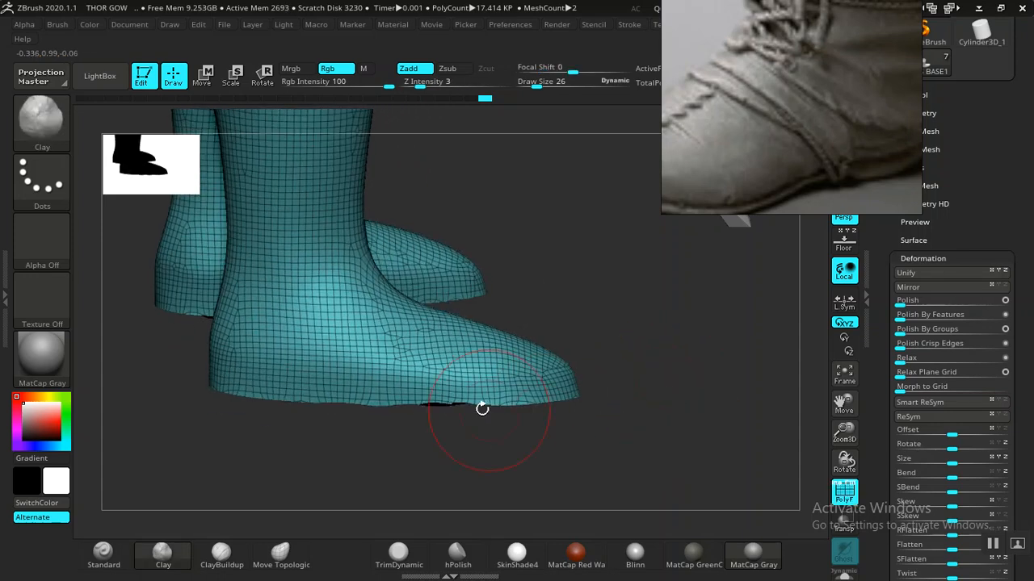
- Select the Move Topological brush and bring up the Geometry > ZRemesher options
click(280, 555)
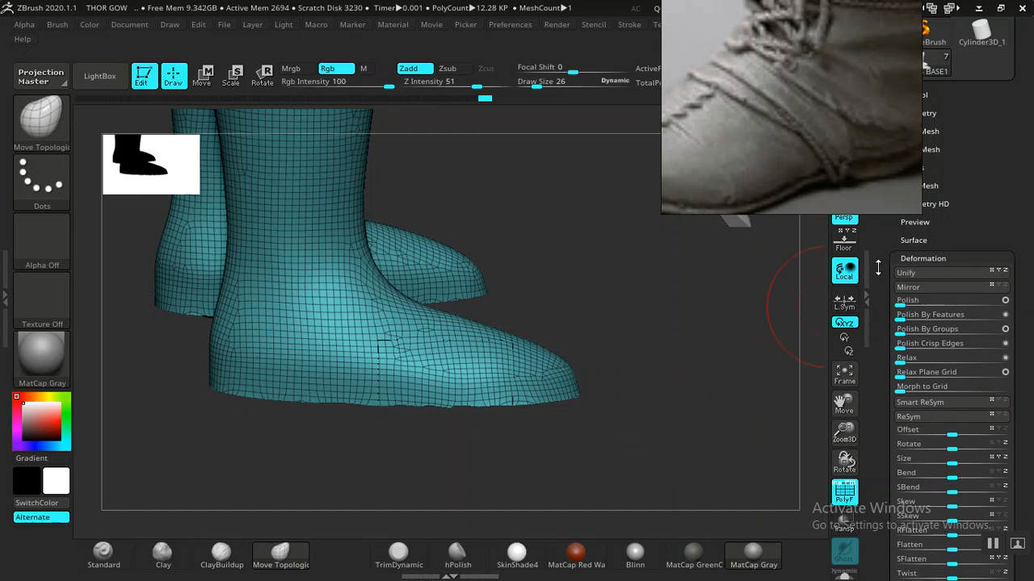
drag(875, 268, 884, 349)
click(919, 262)
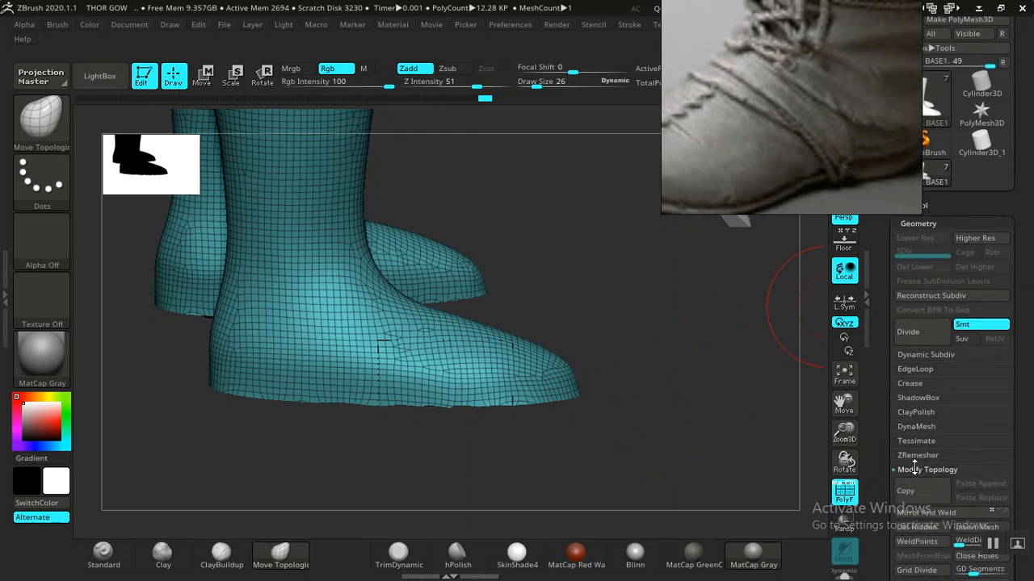
click(917, 457)
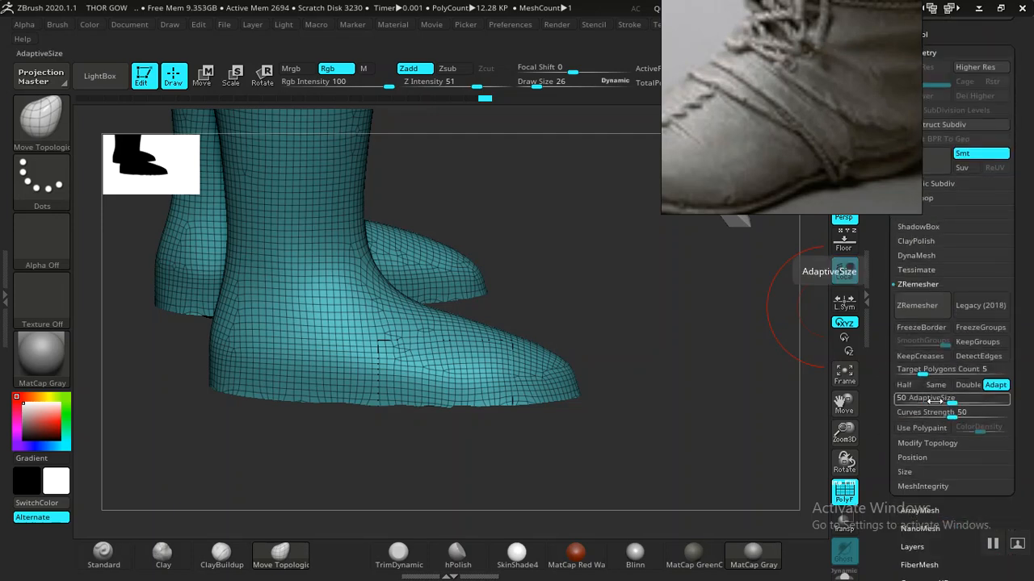
- Set ZRemesher Adaptive Size to 0, enable Detect Edges and Keep Creases, and disable Keep Groups
drag(934, 398, 888, 404)
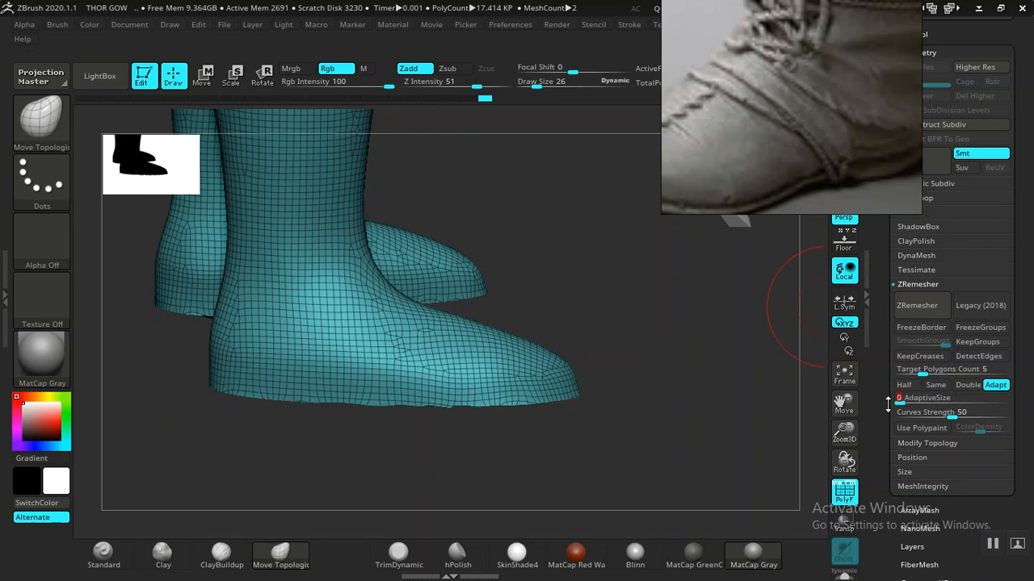
click(980, 357)
click(931, 357)
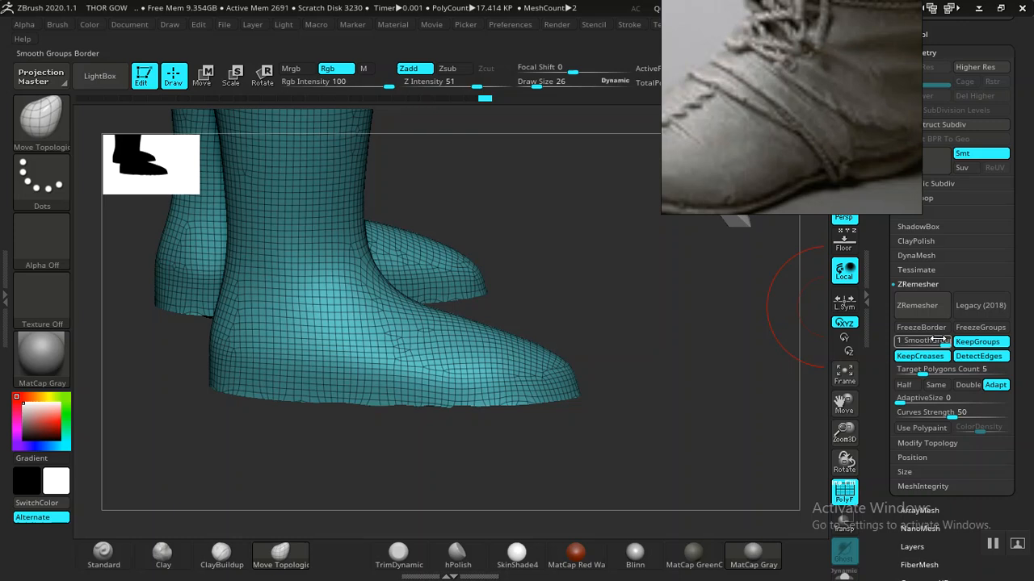
click(975, 342)
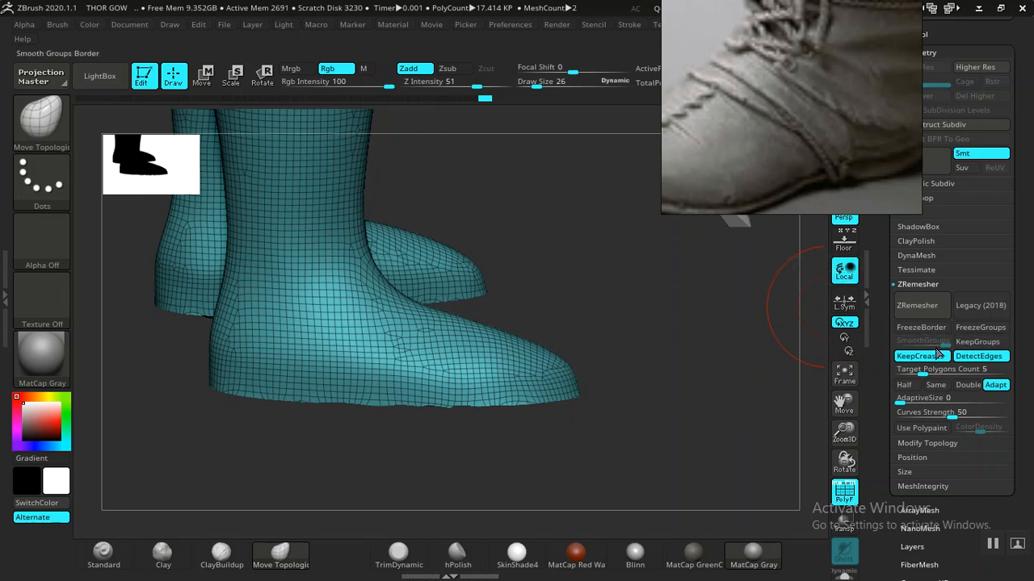
drag(661, 364, 718, 367)
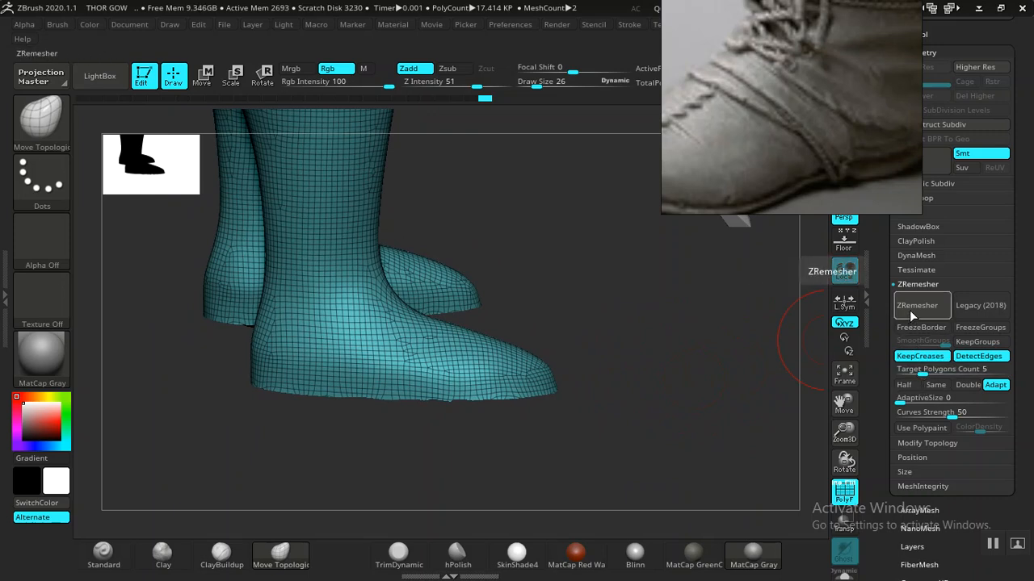
- Remesh the boot with ZRemesher at Half density, testing Same before returning to Half (7.013 KP)
click(918, 307)
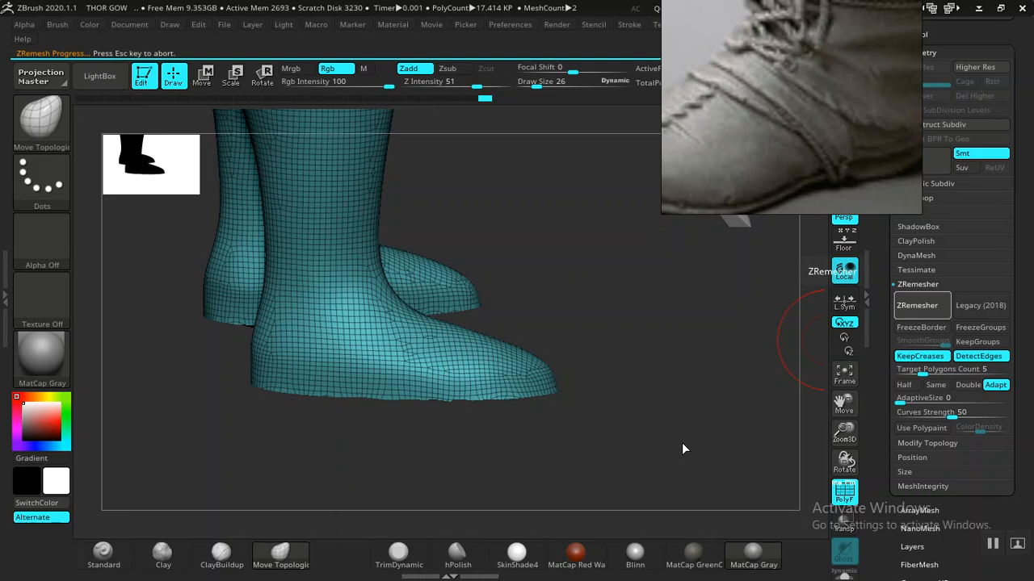
drag(689, 414, 787, 396)
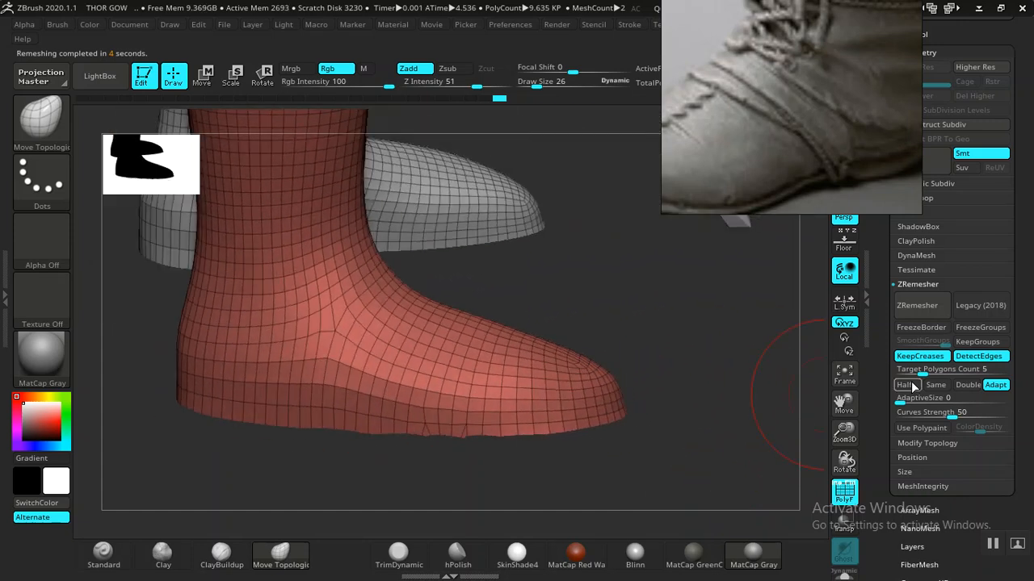
click(908, 312)
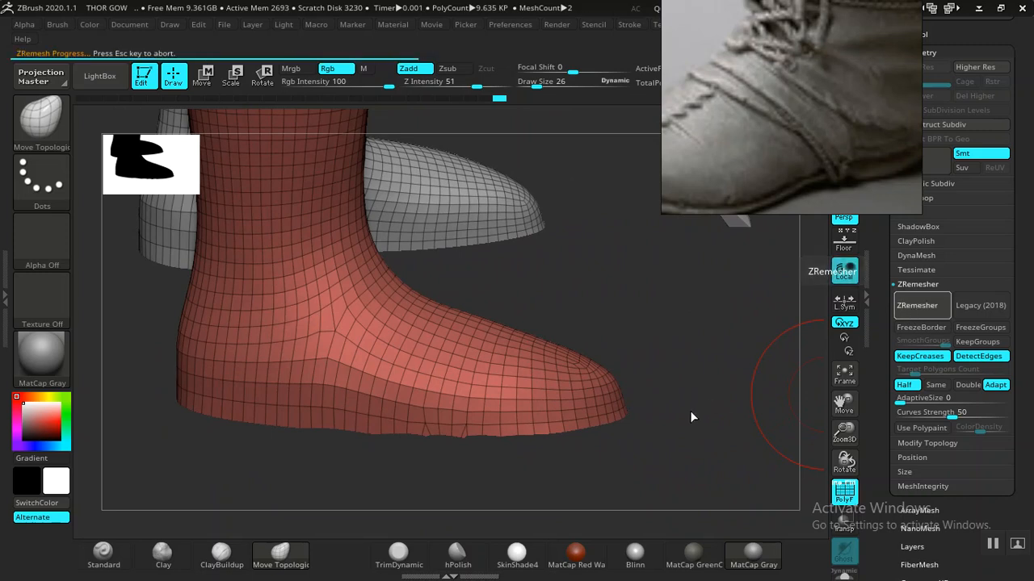
click(935, 385)
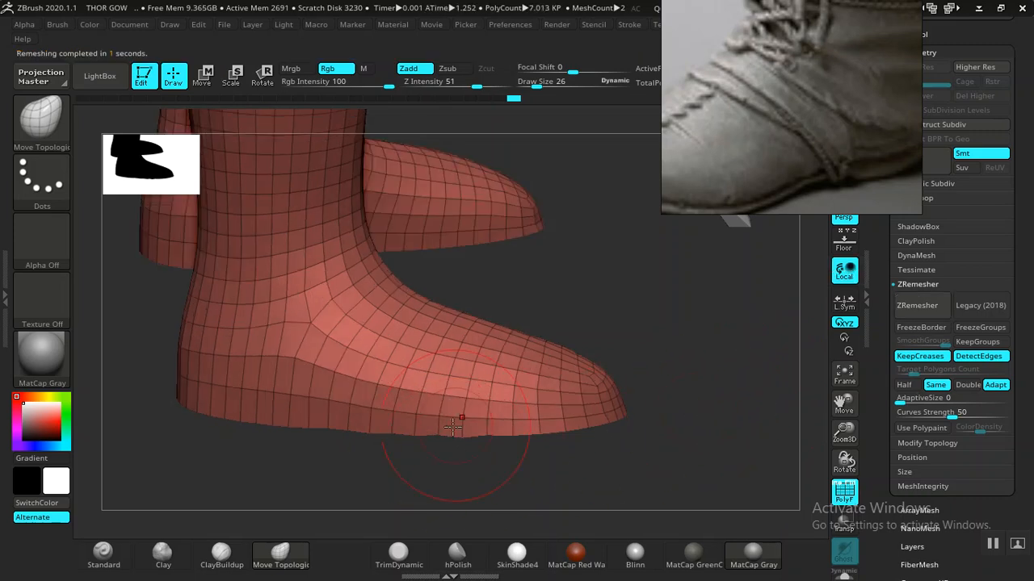
drag(658, 361, 864, 365)
click(904, 385)
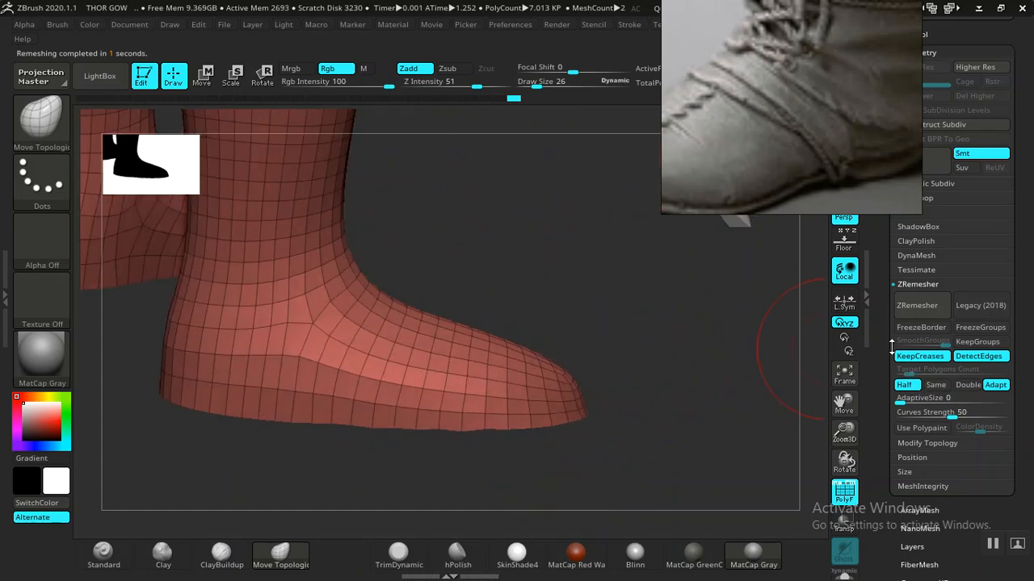
- Trial ZRemesher at the current settings and at Adaptive Size 100, undoing each result
click(917, 306)
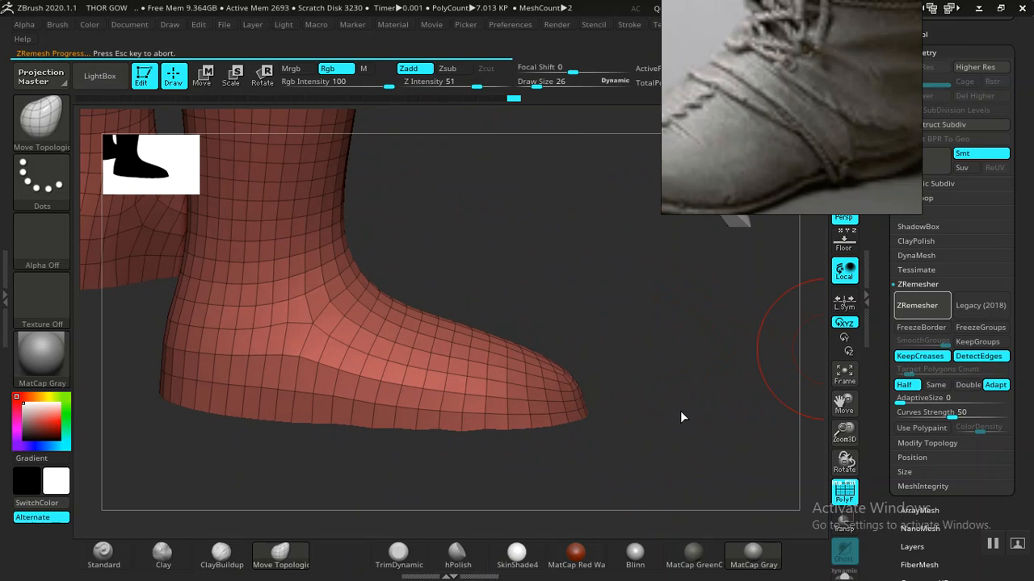
drag(681, 404, 662, 414)
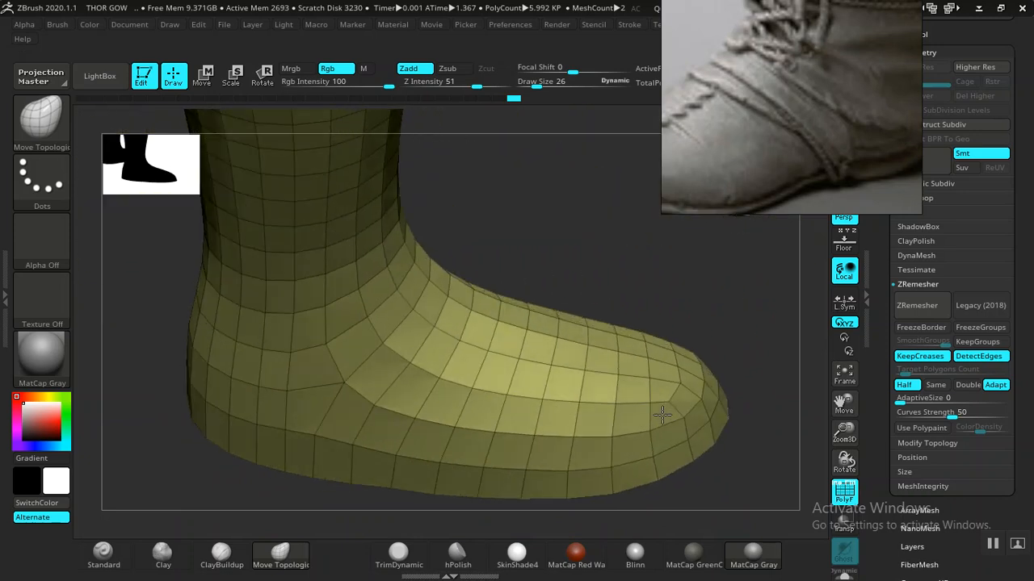
key(ctrl+d)
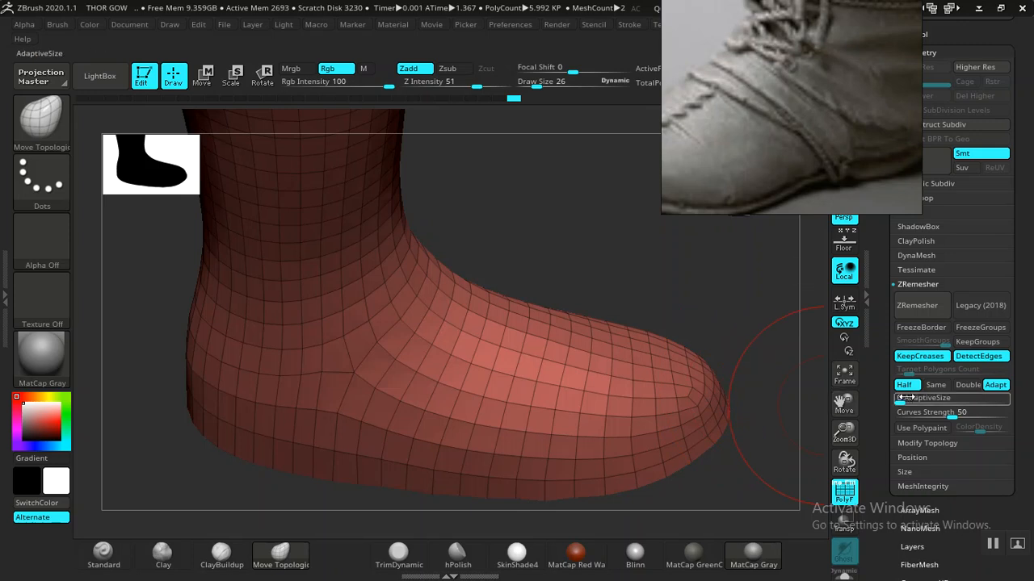
drag(906, 398, 917, 400)
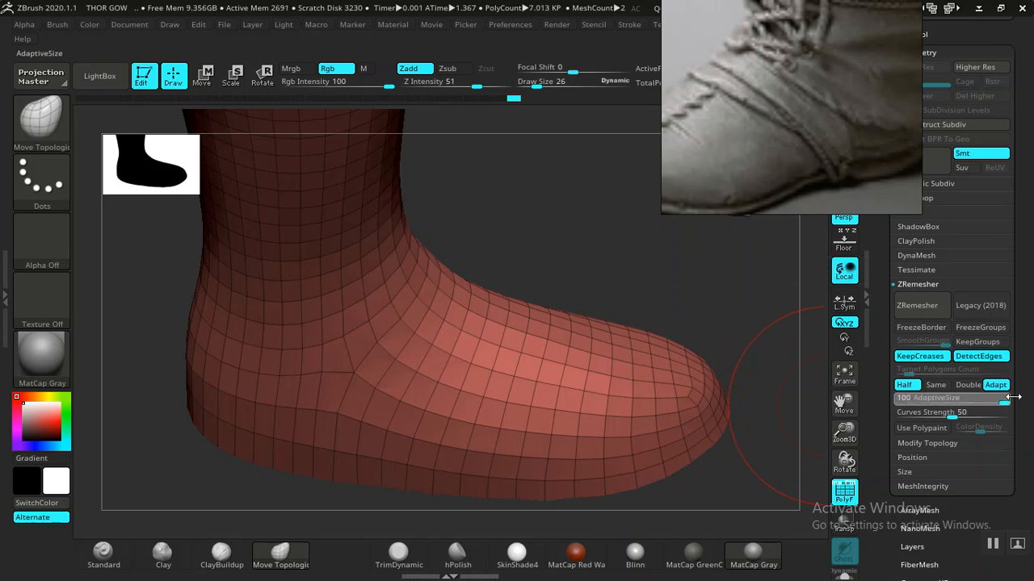
click(903, 310)
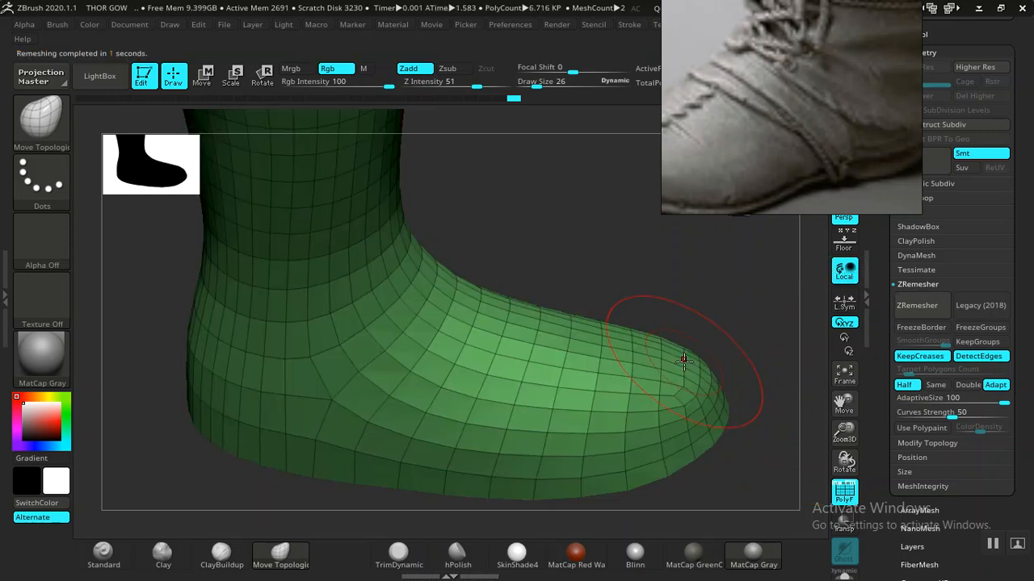
drag(742, 300, 829, 352)
key(ctrl+w)
- Remesh the boot with Adaptive Size 15, bringing it down to 5.992 KP, and inspect the topology
mouse_move(940, 402)
mouse_down()
mouse_move(912, 402)
mouse_move(924, 403)
mouse_up()
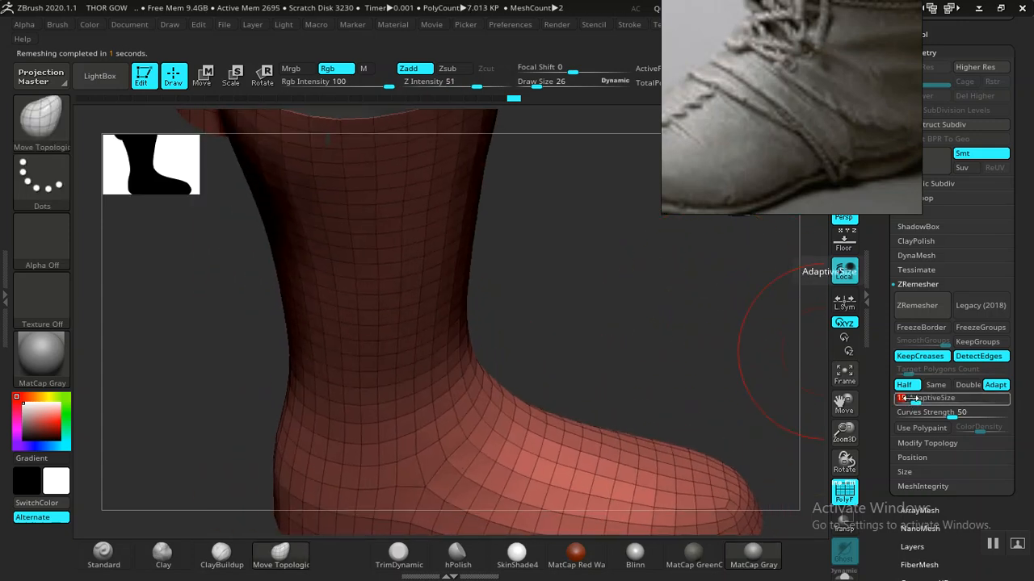
click(917, 305)
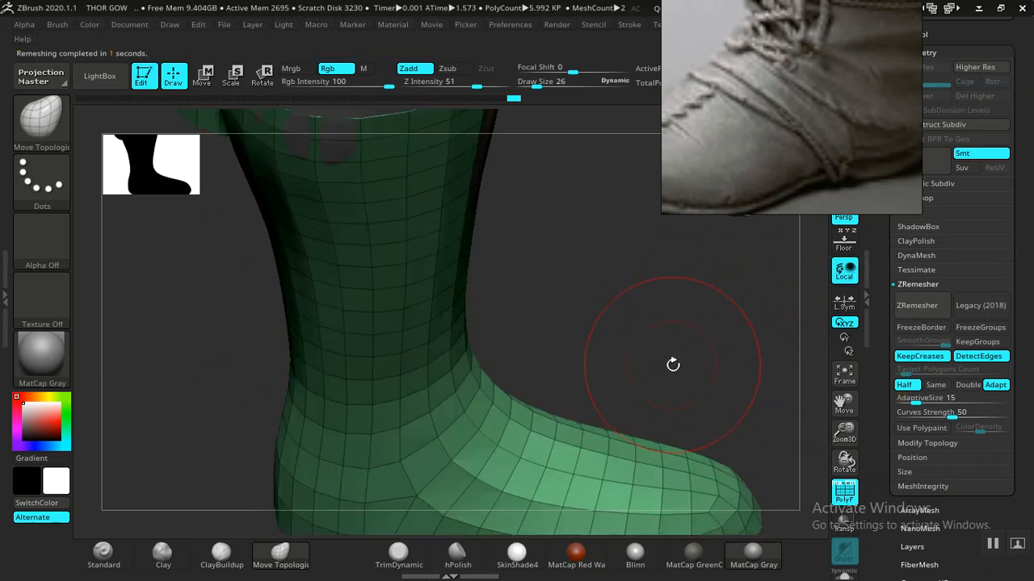
drag(698, 330, 679, 404)
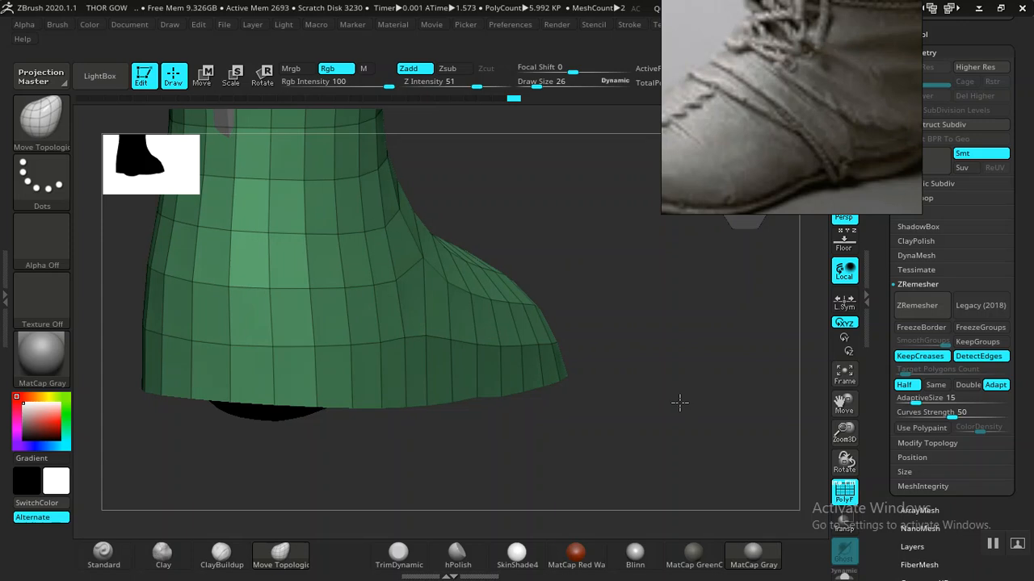
drag(756, 126, 894, 98)
mouse_move(618, 351)
mouse_down()
mouse_move(586, 436)
mouse_move(605, 477)
mouse_move(525, 399)
mouse_move(569, 200)
mouse_move(471, 377)
mouse_up()
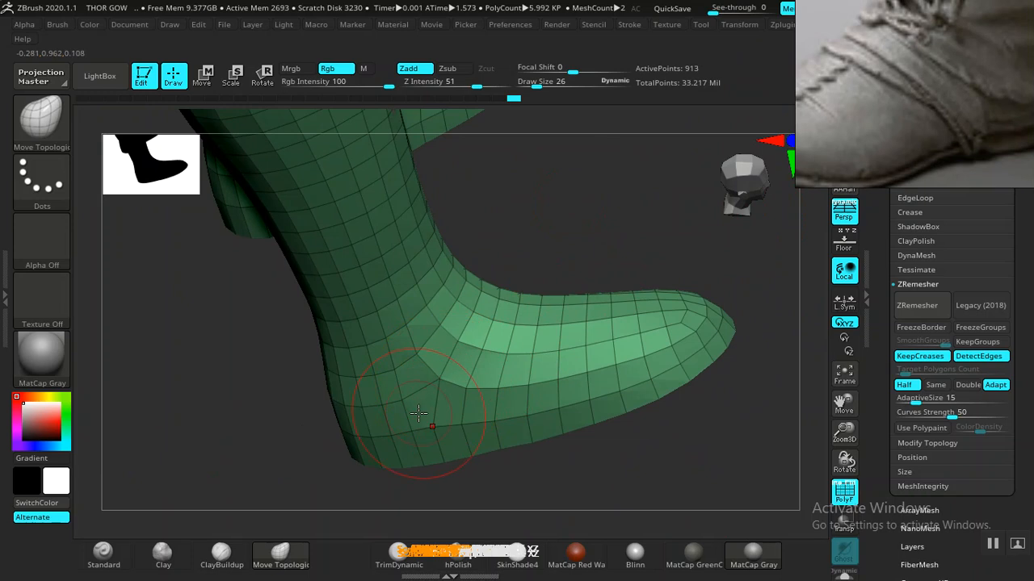
- Pick the ZModeler brush via B, Z, M and rotate around the remeshed boot
key(b)
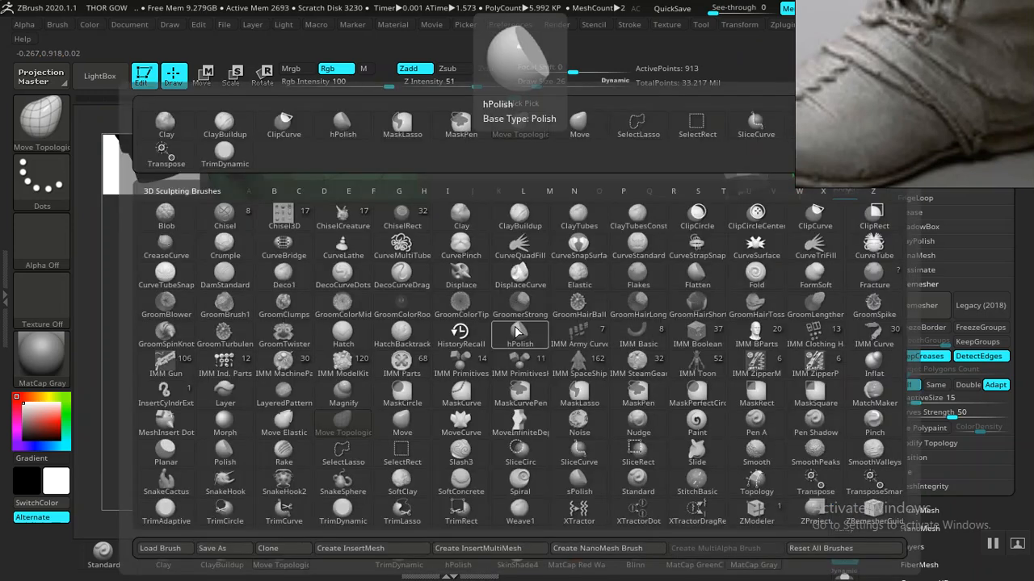
key(z)
key(m)
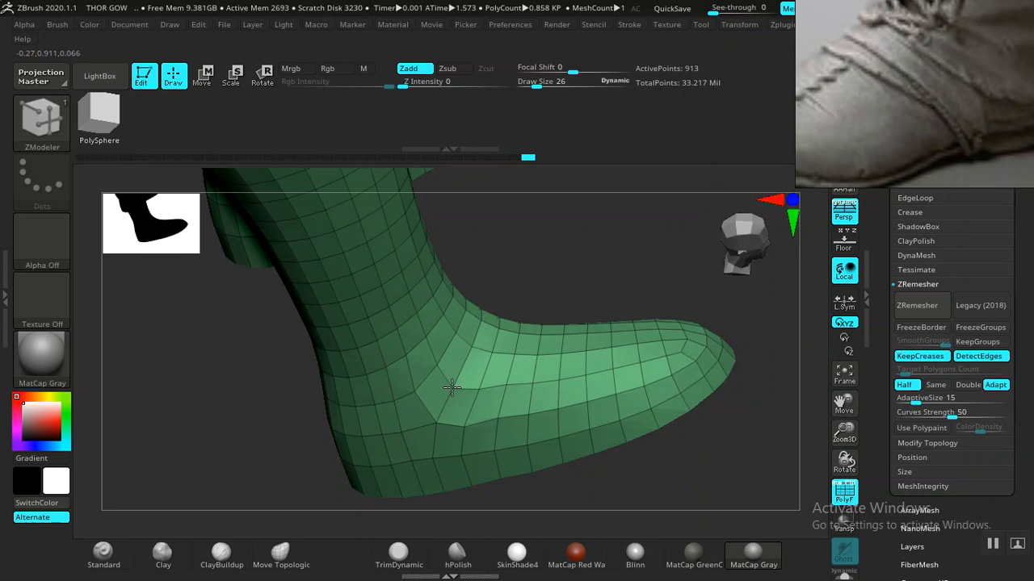
mouse_move(549, 300)
mouse_down()
mouse_move(618, 233)
mouse_move(612, 282)
mouse_move(657, 261)
mouse_move(688, 408)
mouse_move(699, 357)
mouse_move(637, 400)
mouse_up()
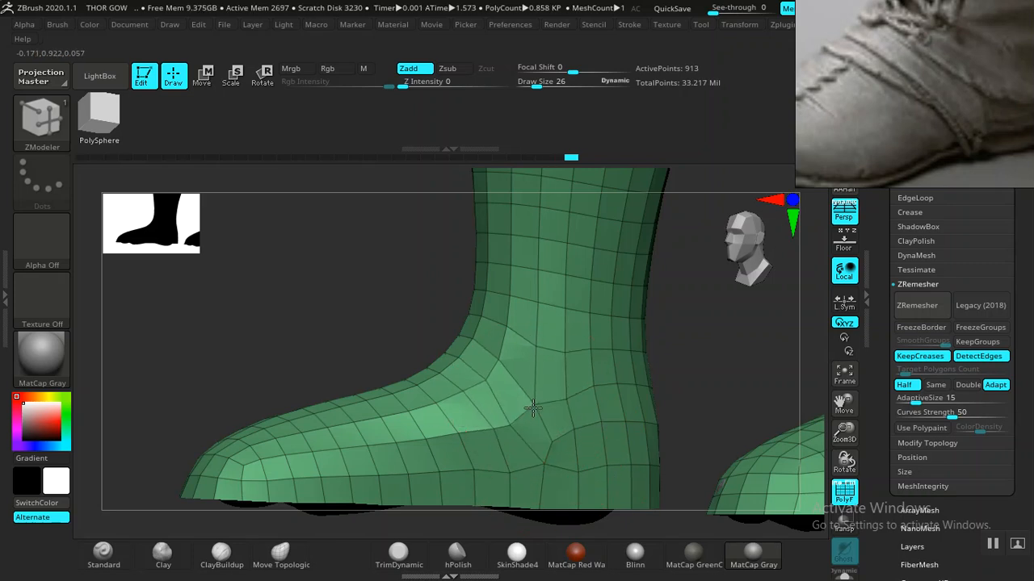
- Inspect the 5.992 KP boot from the side, heel and back, then expand the Subtool list
drag(763, 420, 530, 464)
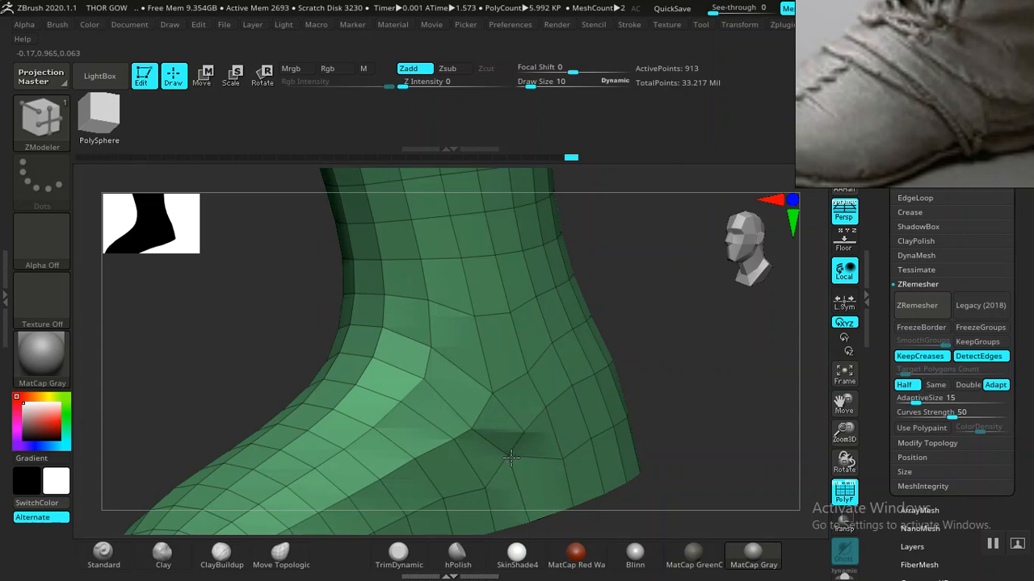
drag(656, 408, 523, 457)
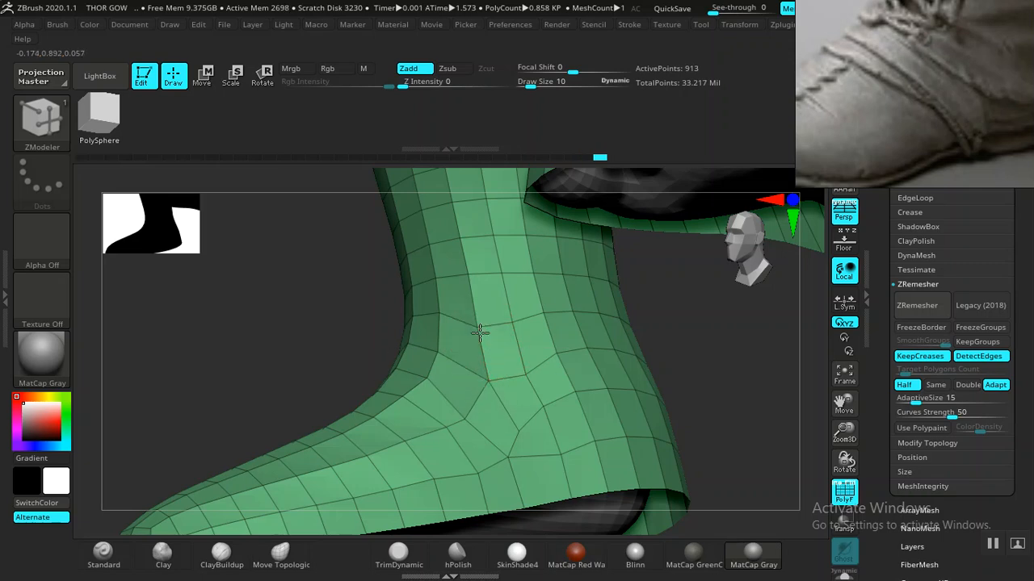
mouse_move(729, 404)
mouse_down()
mouse_move(780, 425)
mouse_move(671, 434)
mouse_move(745, 408)
mouse_up()
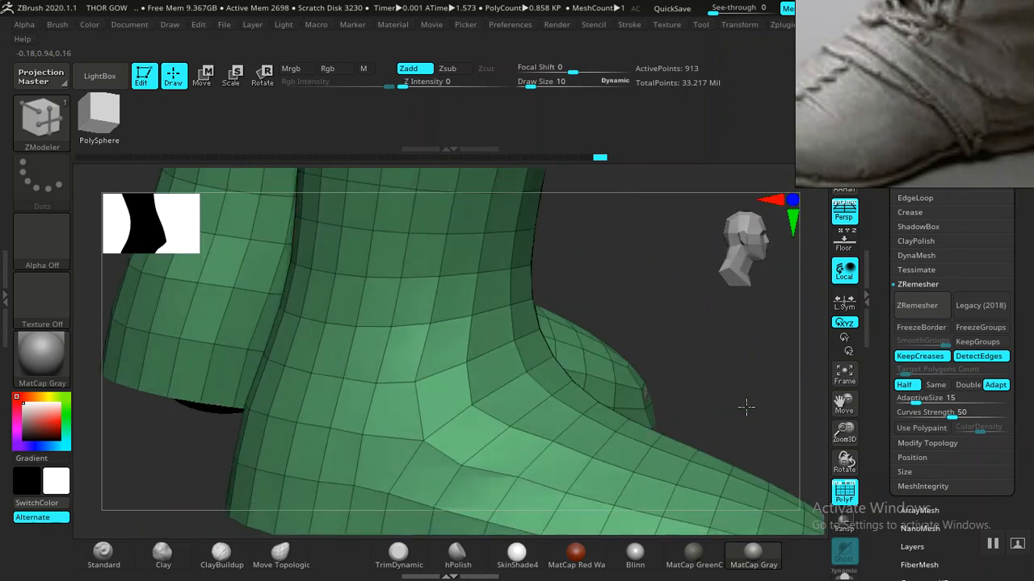
drag(750, 364, 750, 394)
drag(891, 275, 905, 295)
click(907, 292)
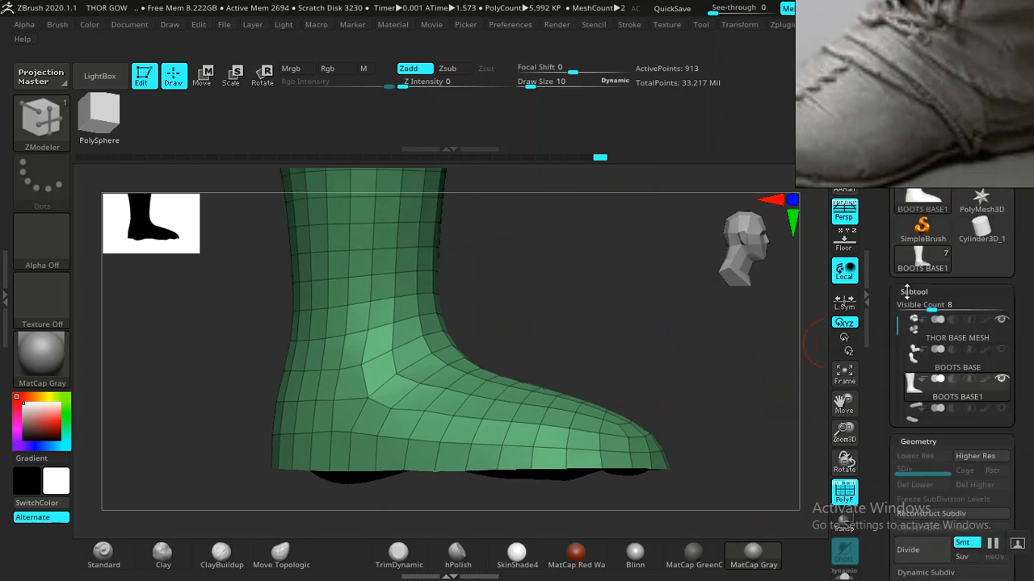